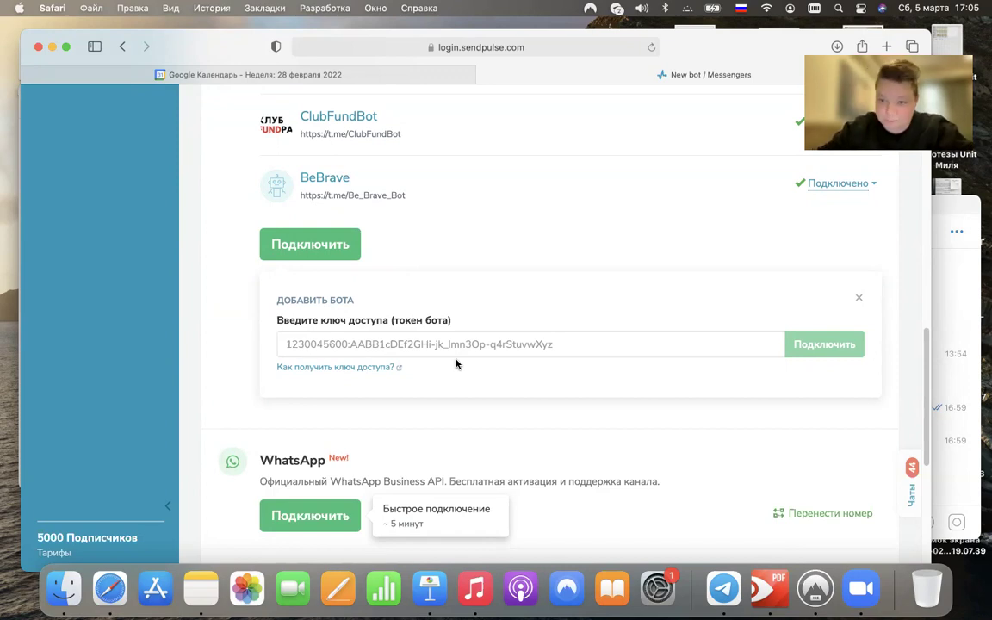
Switch to the BotFather chat in Telegram, examine BotFather's description and username in its profile, and return to the chat
{"action": "left_click", "coordinate": [948, 211]}
{"action": "left_click_drag", "start_coordinate": [948, 211], "coordinate": [785, 207]}
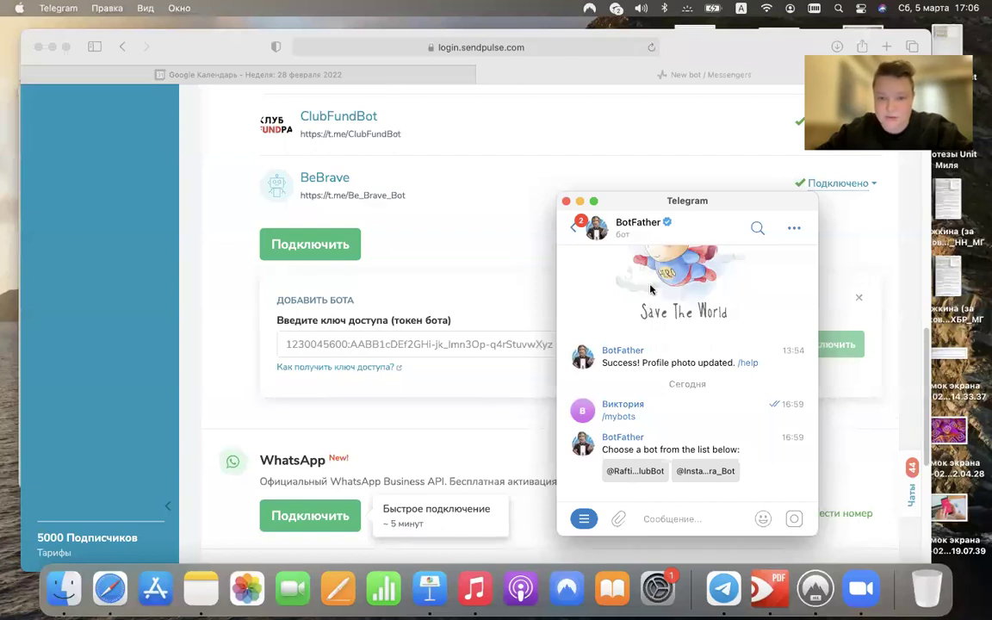
{"action": "left_click", "coordinate": [637, 226]}
{"action": "scroll", "coordinate": [654, 349], "scroll_direction": "down", "scroll_amount": 5}
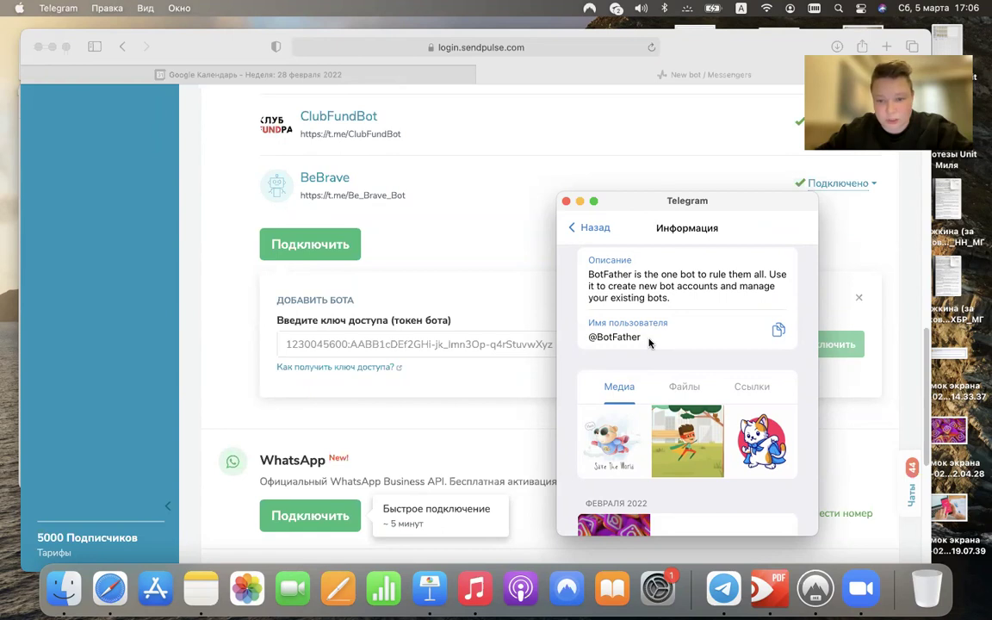
{"action": "scroll", "coordinate": [649, 342], "scroll_direction": "up", "scroll_amount": 2}
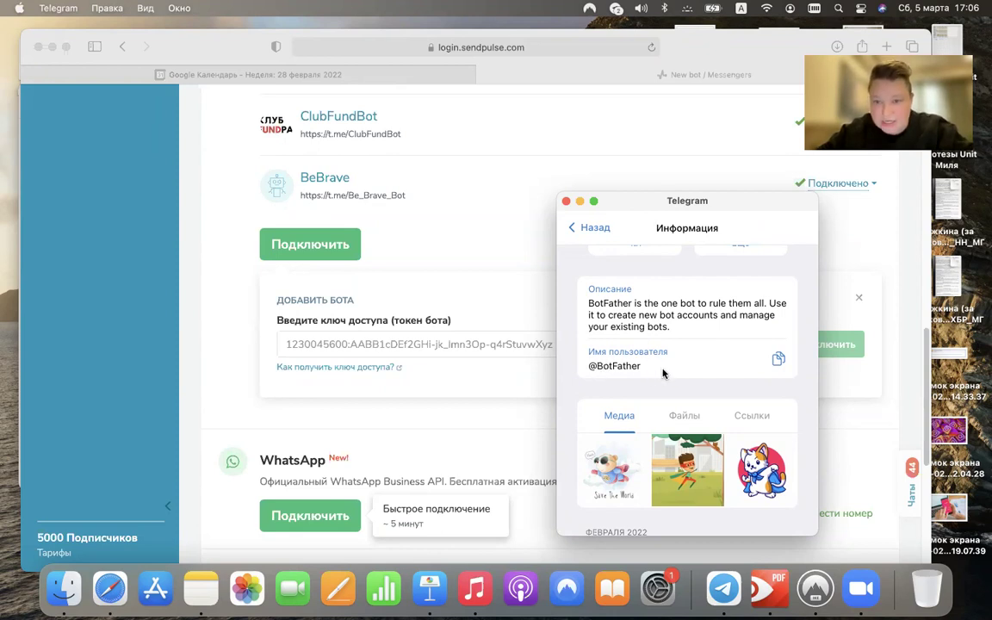
{"action": "left_click", "coordinate": [573, 227]}
{"action": "left_click_drag", "start_coordinate": [705, 201], "coordinate": [798, 203]}
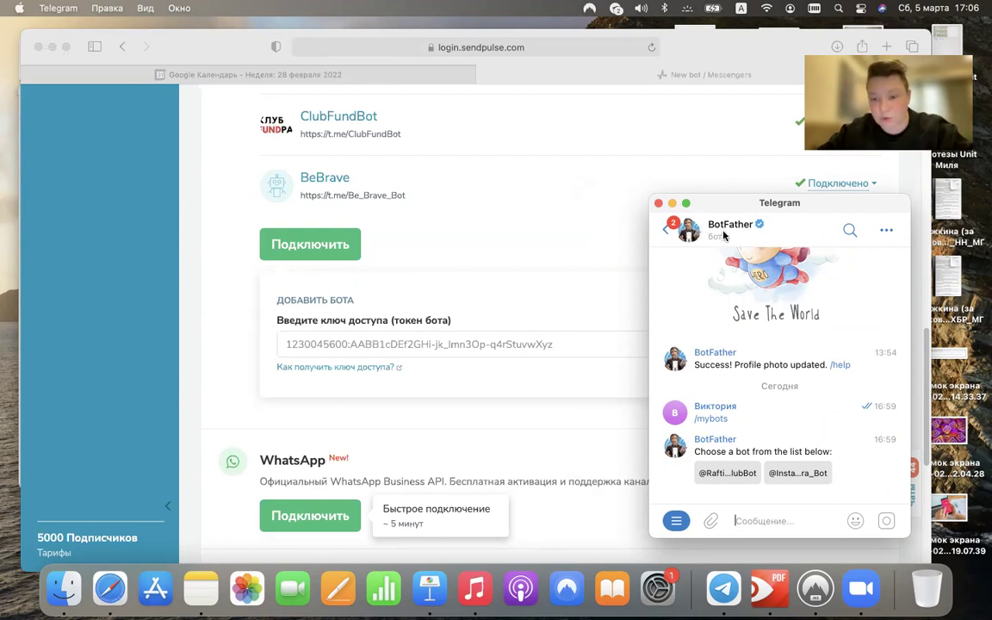
{"action": "left_click_drag", "start_coordinate": [759, 209], "coordinate": [768, 194]}
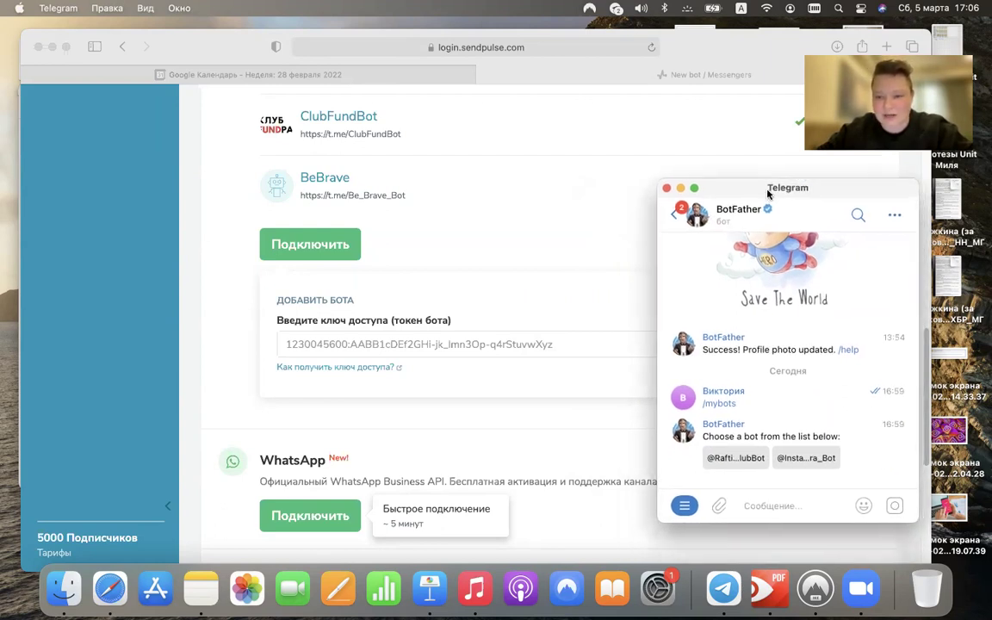
Look through the list of commands that BotFather offers
{"action": "left_click", "coordinate": [775, 506]}
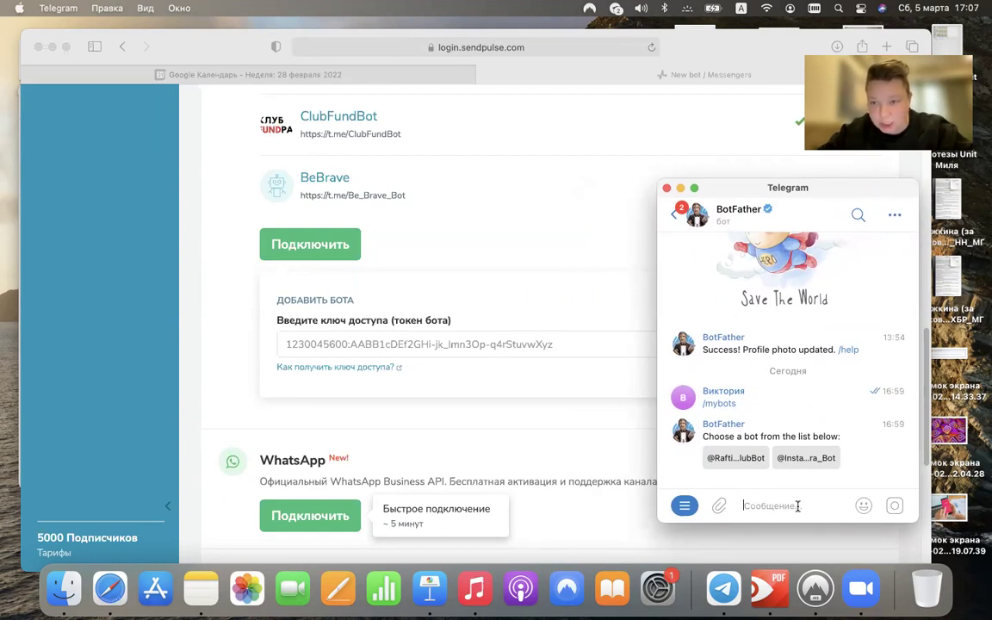
{"action": "left_click", "coordinate": [684, 505]}
{"action": "scroll", "coordinate": [745, 455], "scroll_direction": "down", "scroll_amount": 1}
{"action": "scroll", "coordinate": [745, 455], "scroll_direction": "down", "scroll_amount": 10}
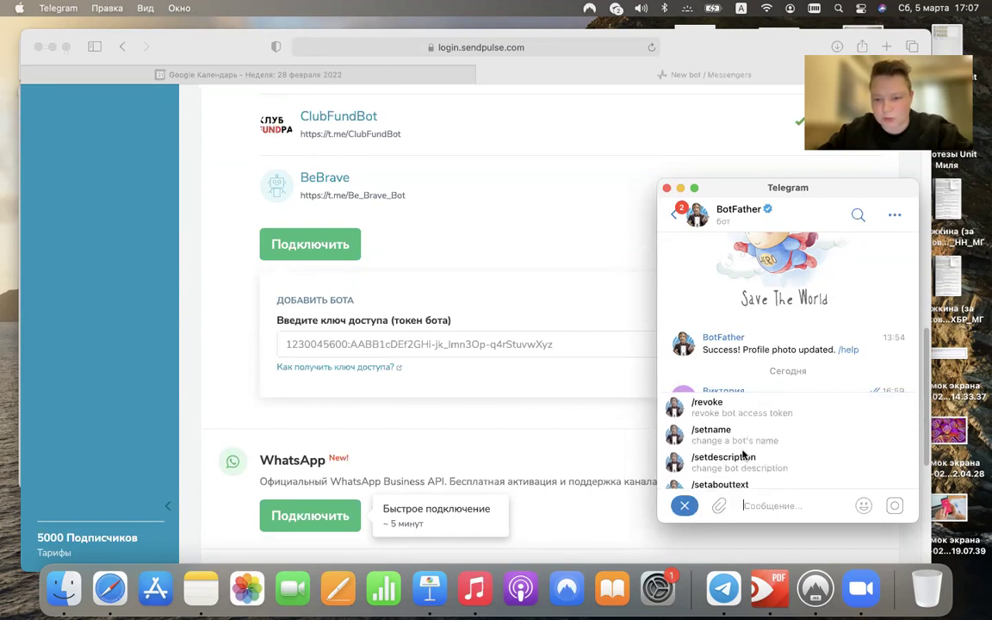
{"action": "scroll", "coordinate": [739, 454], "scroll_direction": "up", "scroll_amount": 10}
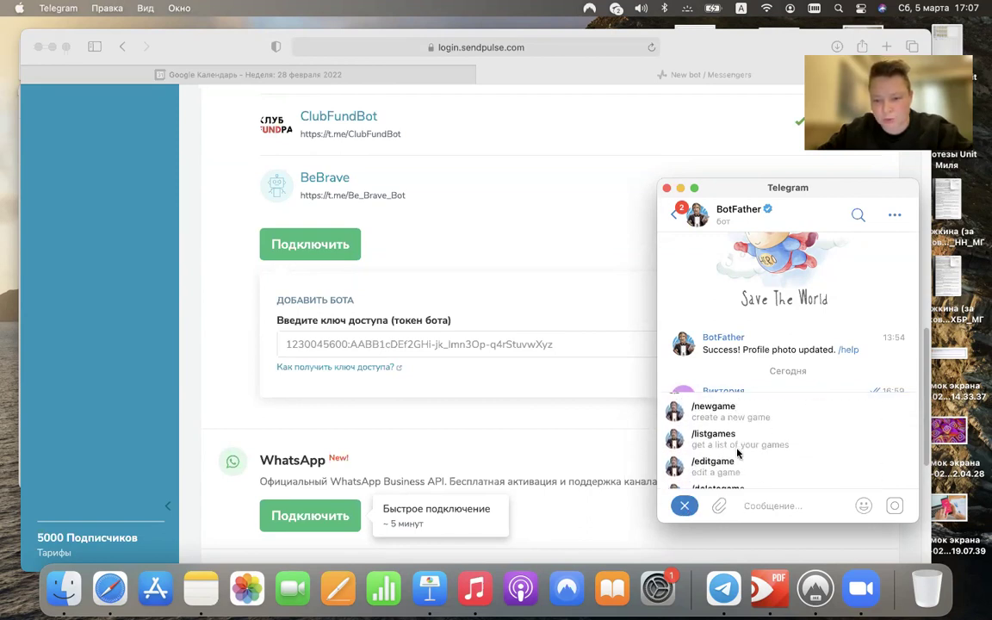
{"action": "left_click", "coordinate": [684, 506]}
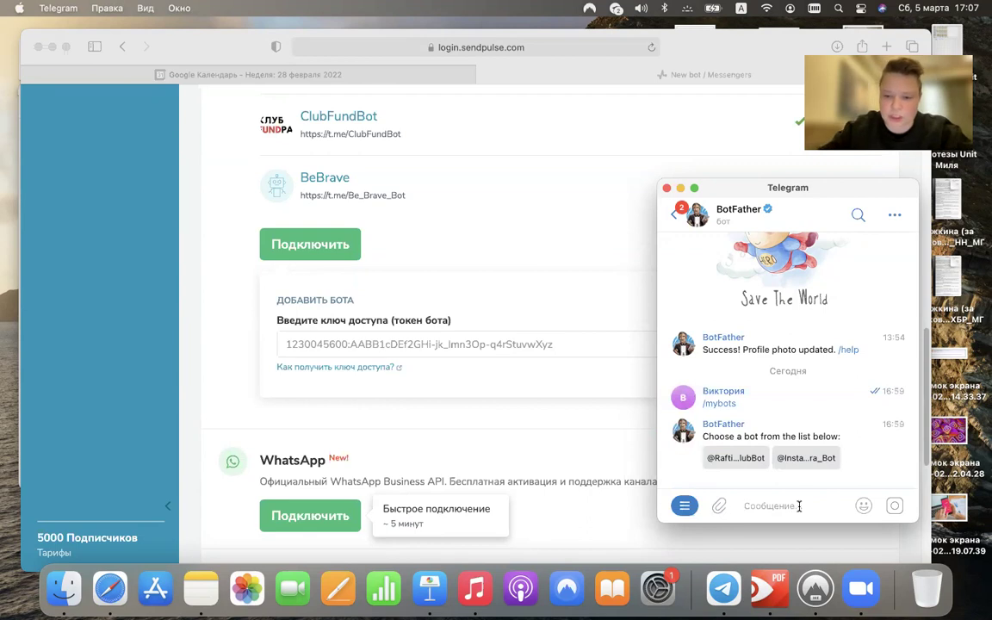
Send BotFather the /newbot command to start creating a new bot
{"action": "type", "text": "/"}
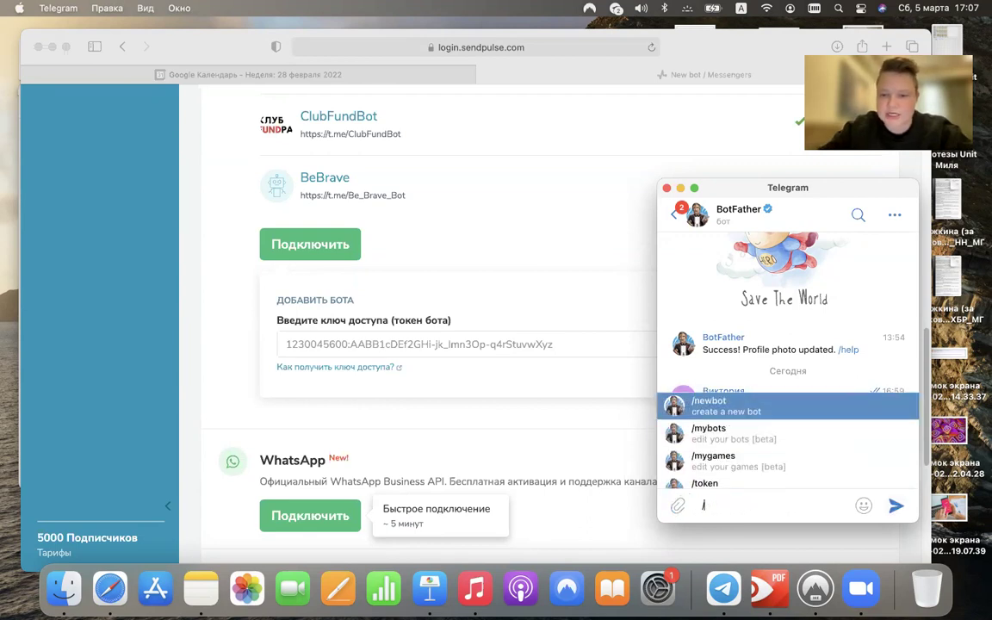
{"action": "scroll", "coordinate": [787, 465], "scroll_direction": "down", "scroll_amount": 5}
{"action": "scroll", "coordinate": [785, 468], "scroll_direction": "up", "scroll_amount": 6}
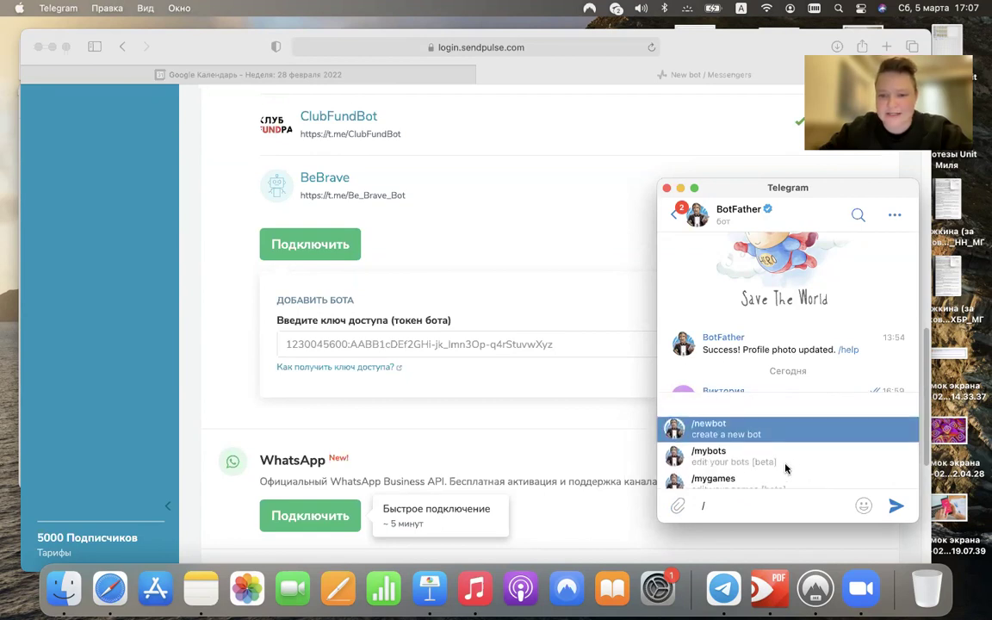
{"action": "left_click", "coordinate": [764, 410]}
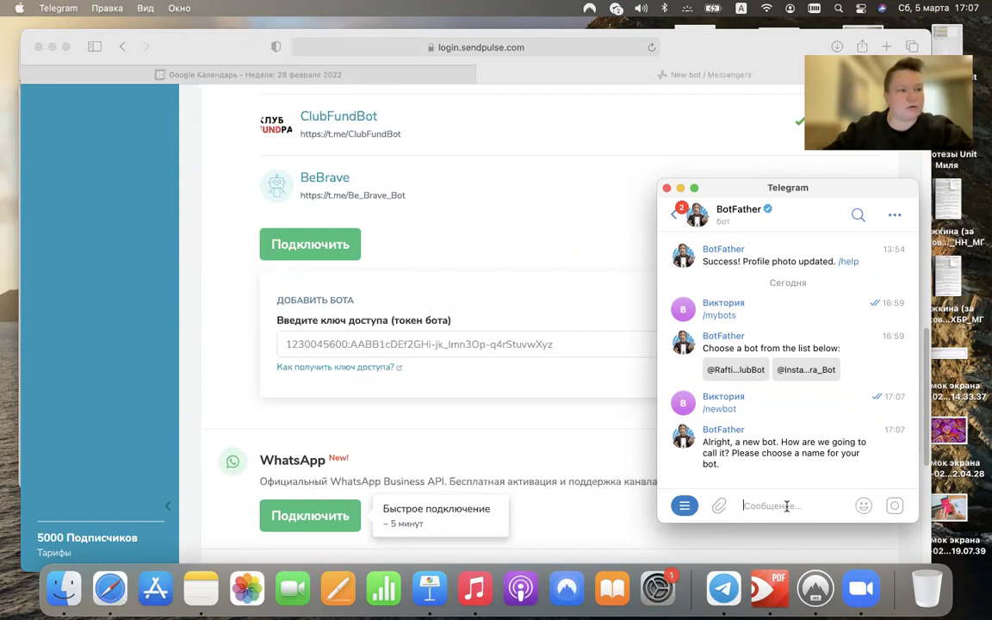
Send BotFather "RostovSuper" as the name of the new bot
{"action": "left_click", "coordinate": [786, 506]}
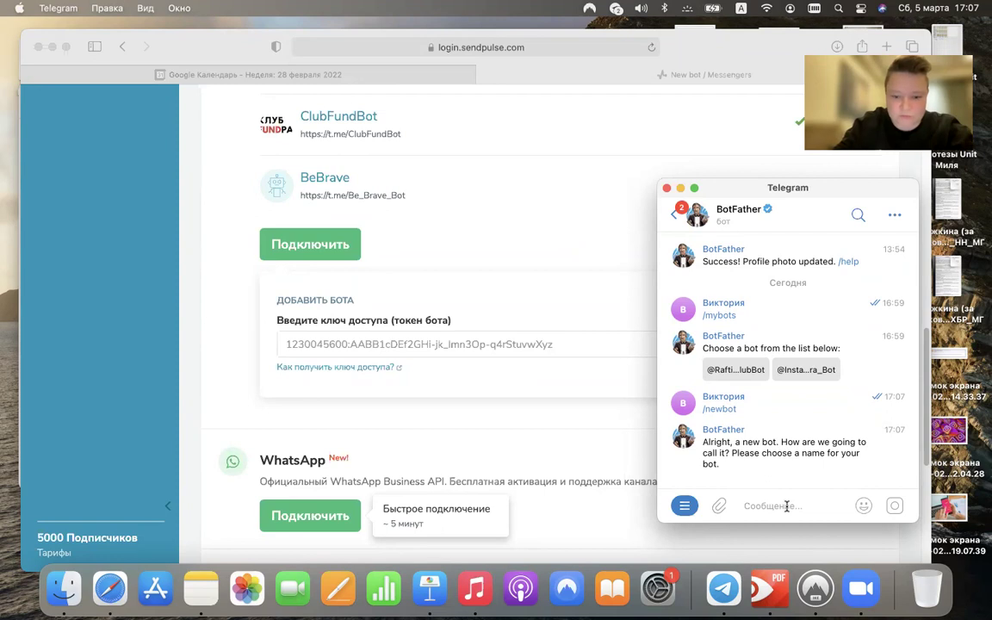
{"action": "type", "text": "ROS"}
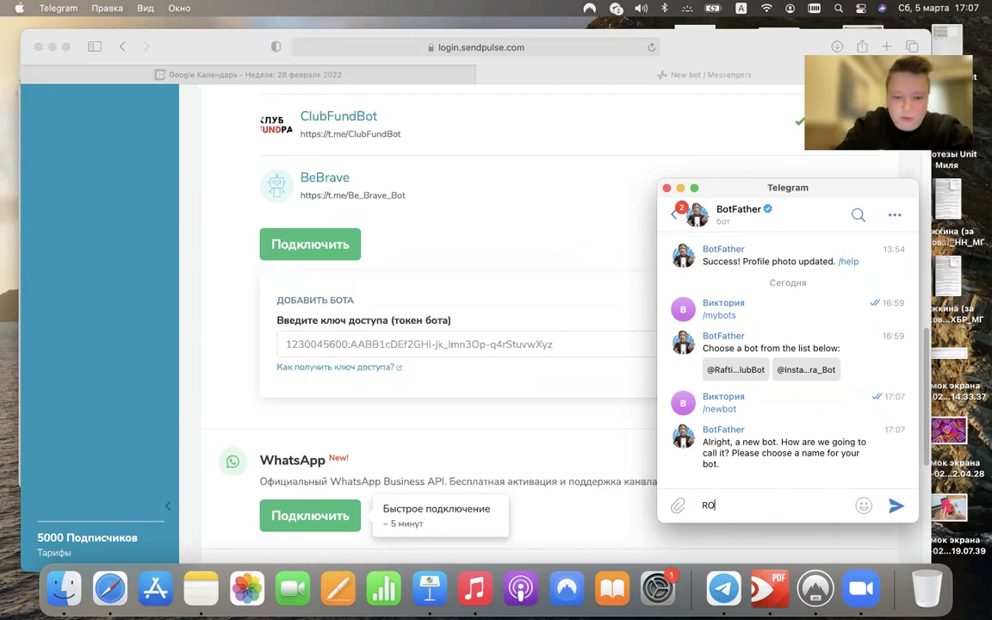
{"action": "key", "text": "BackSpace"}
{"action": "key", "text": "BackSpace"}
{"action": "key", "text": "BackSpace"}
{"action": "type", "text": "Ro"}
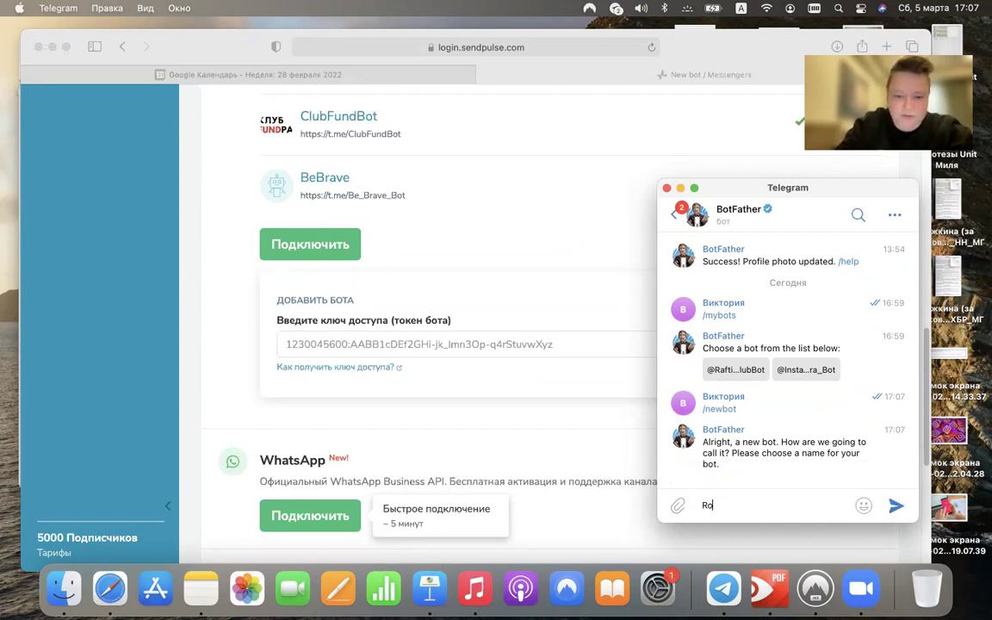
{"action": "type", "text": "stovS"}
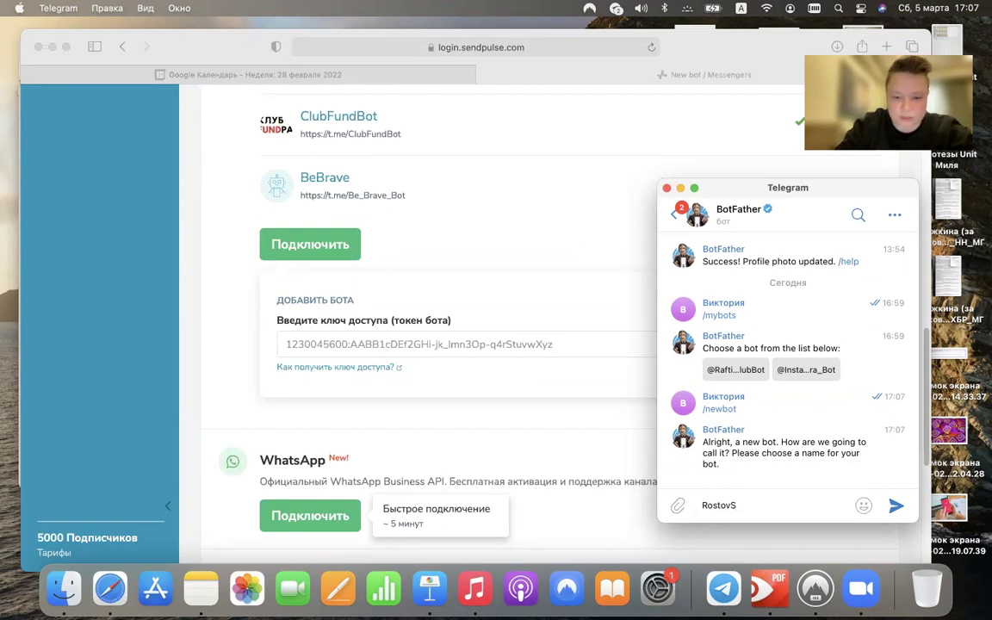
{"action": "type", "text": "uperBo"}
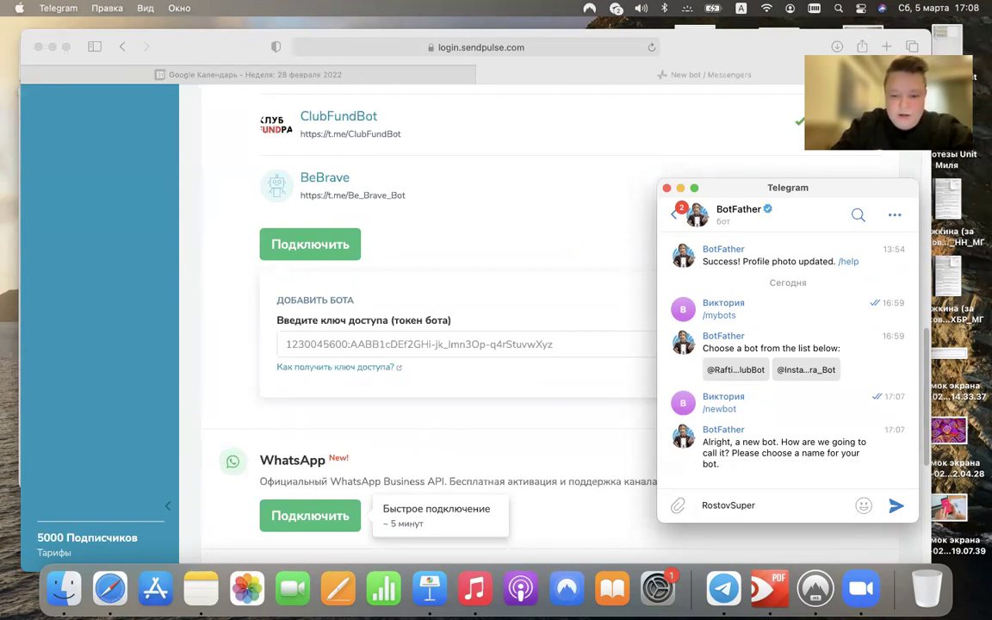
{"action": "key", "text": "BackSpace"}
{"action": "key", "text": "BackSpace"}
{"action": "key", "text": "Return"}
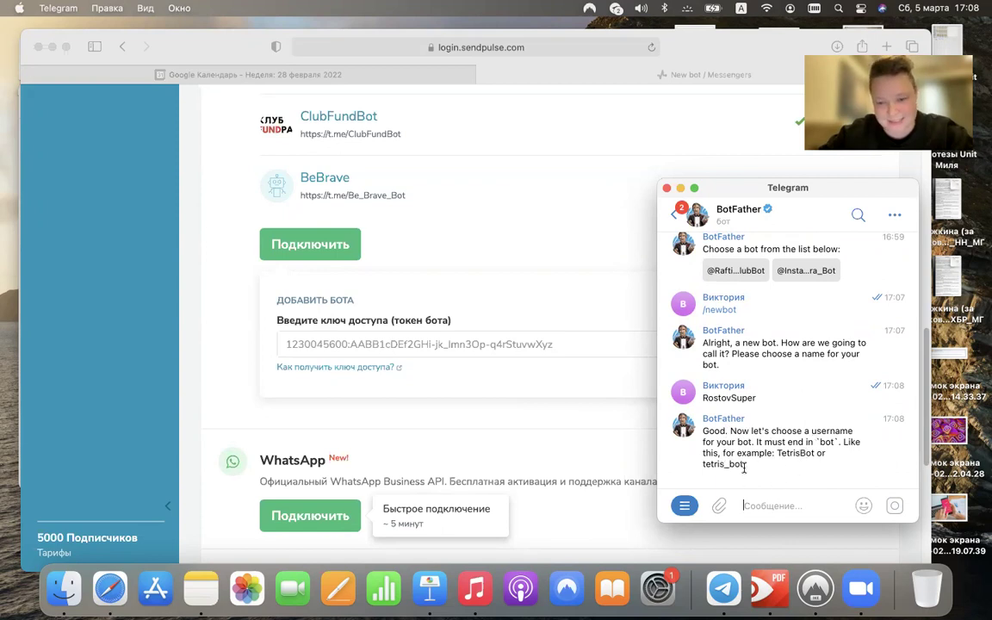
Send BotFather "RostovSuperBot" as the username of the new bot
{"action": "type", "text": "Rost"}
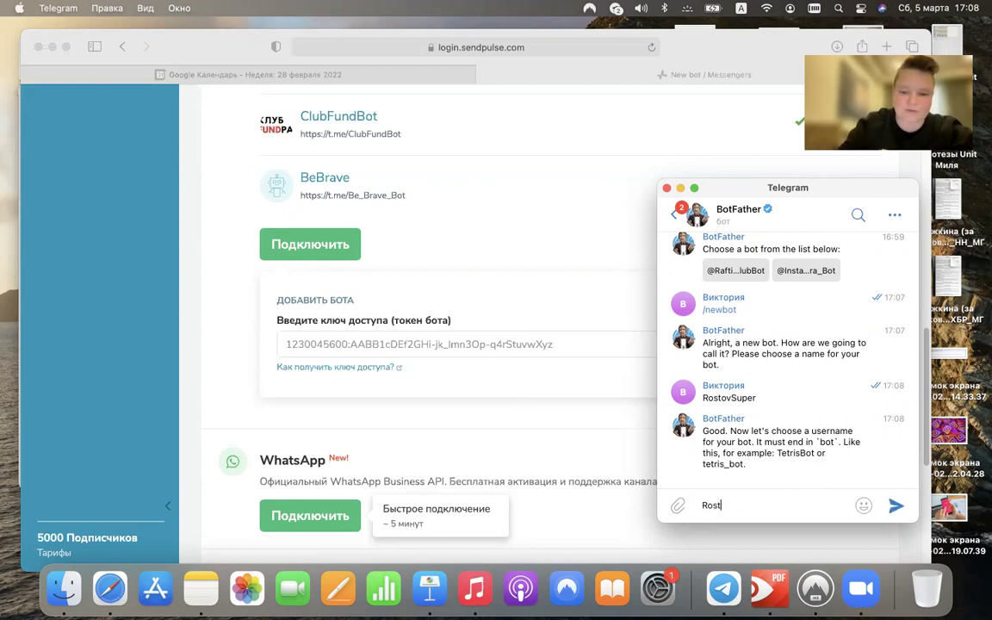
{"action": "type", "text": "ovSu"}
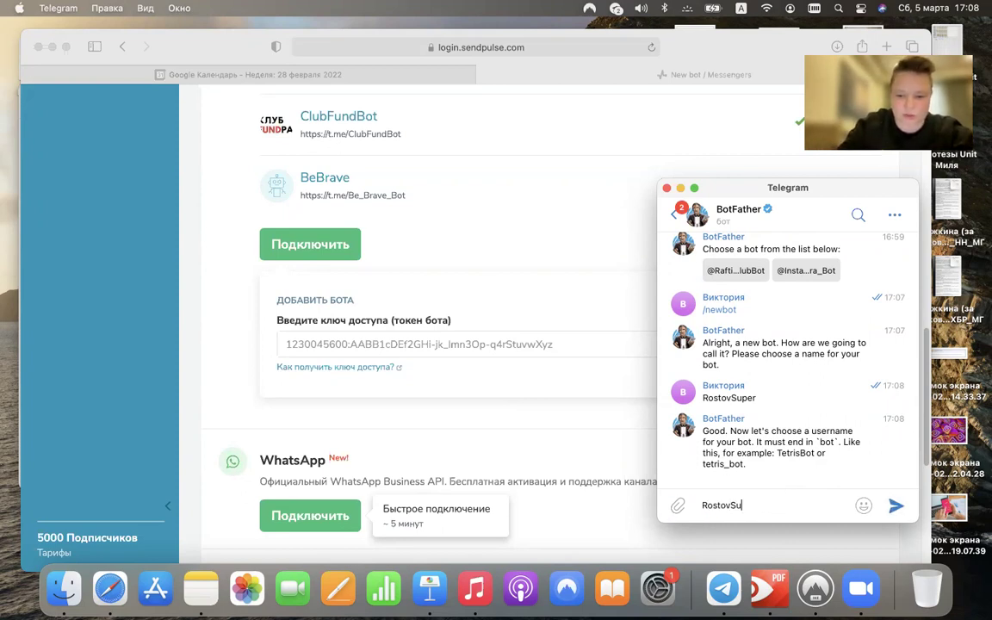
{"action": "type", "text": "perBot"}
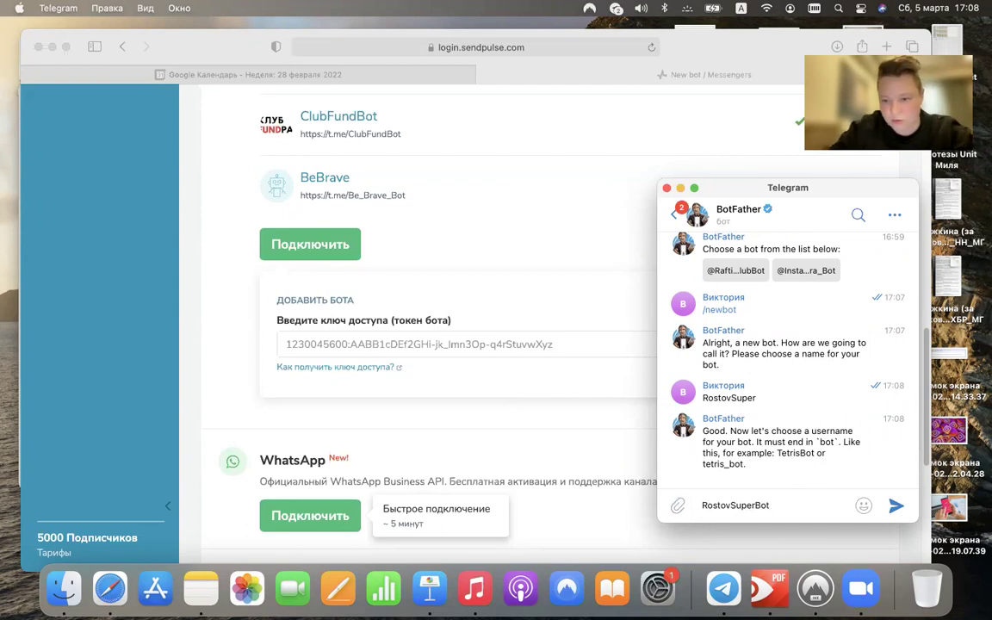
{"action": "key", "text": "Return"}
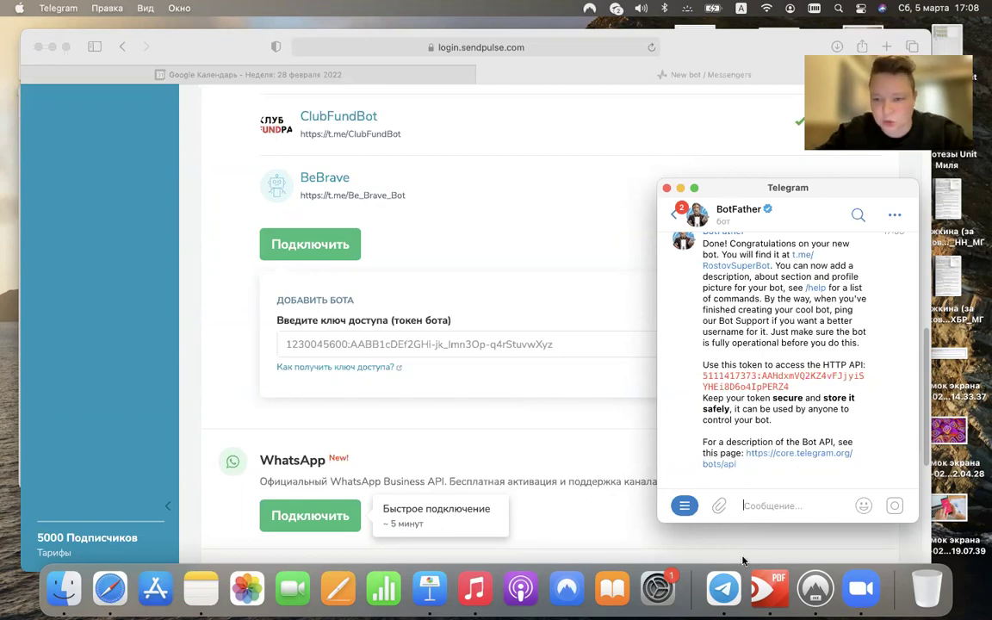
Copy the new bot's HTTP API access token from BotFather's message
{"action": "right_click", "coordinate": [731, 381]}
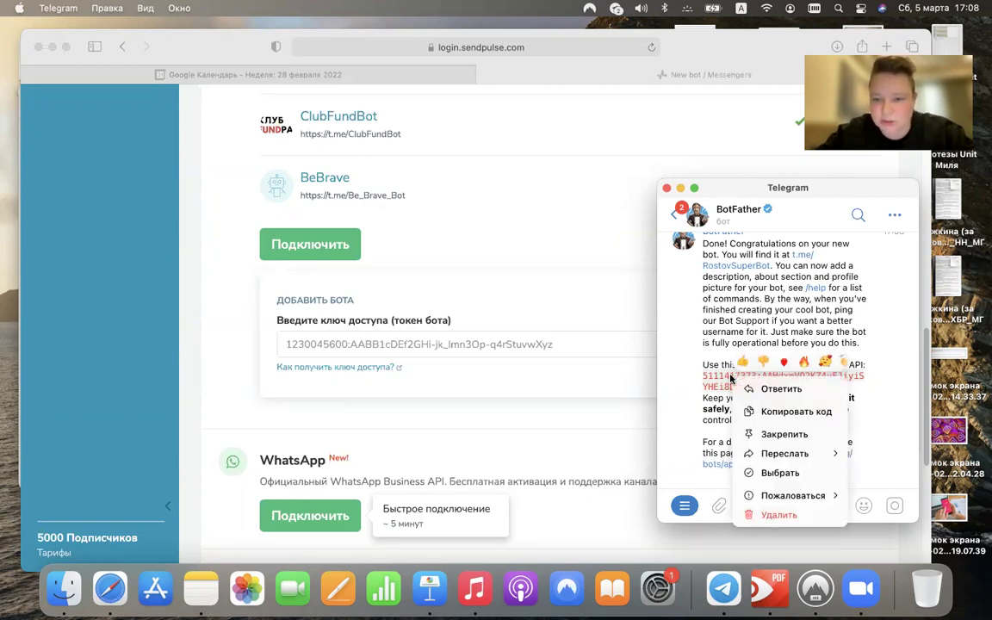
{"action": "left_click", "coordinate": [756, 385]}
{"action": "right_click", "coordinate": [757, 384]}
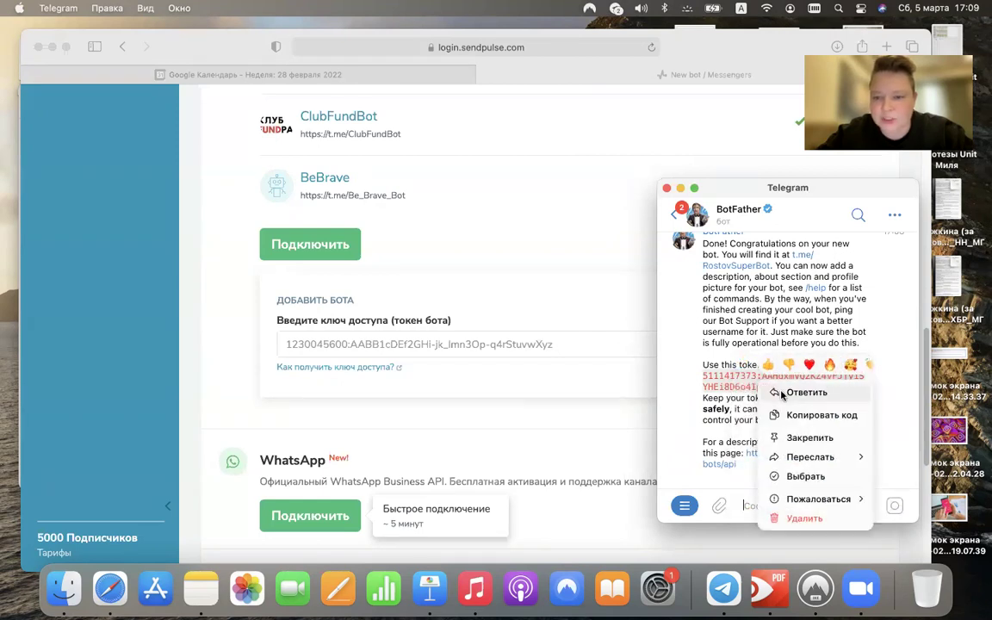
{"action": "left_click", "coordinate": [796, 416]}
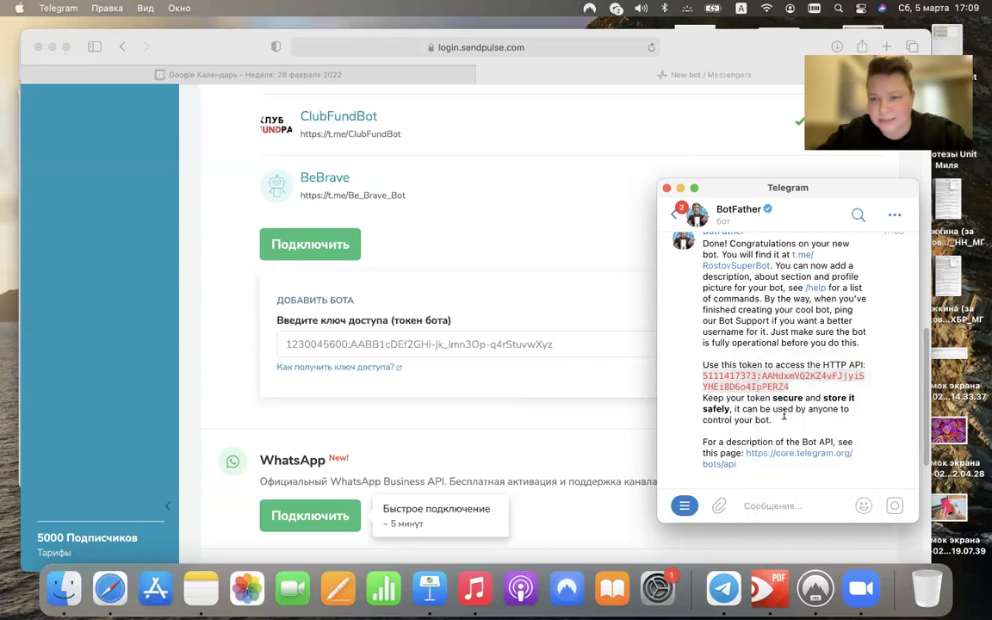
Switch to SendPulse in Safari, paste the copied bot token into the access key field and connect the bot
{"action": "left_click", "coordinate": [482, 296]}
{"action": "left_click", "coordinate": [425, 343]}
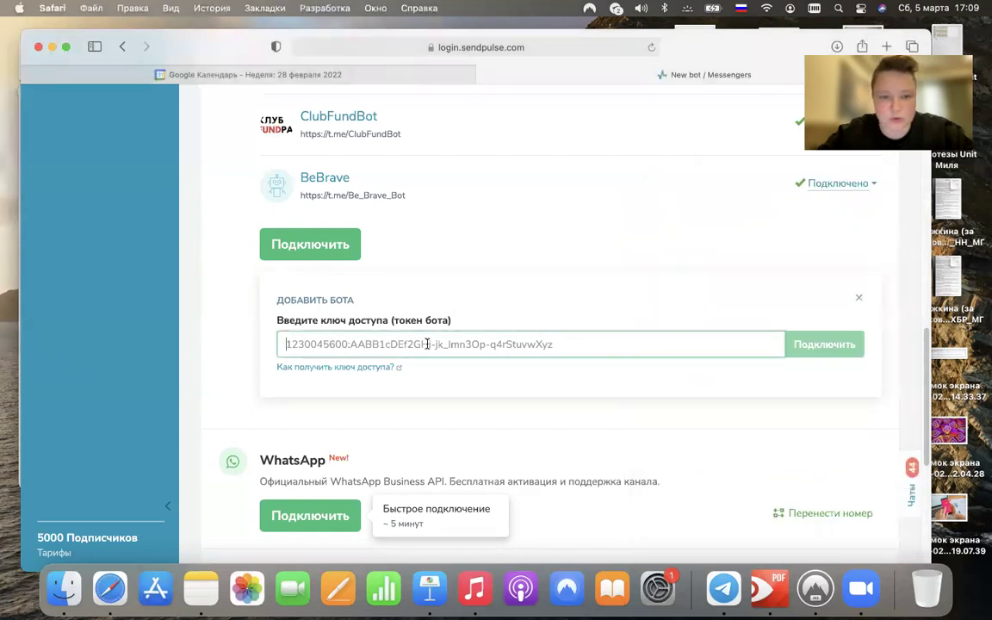
{"action": "key", "text": "super+v"}
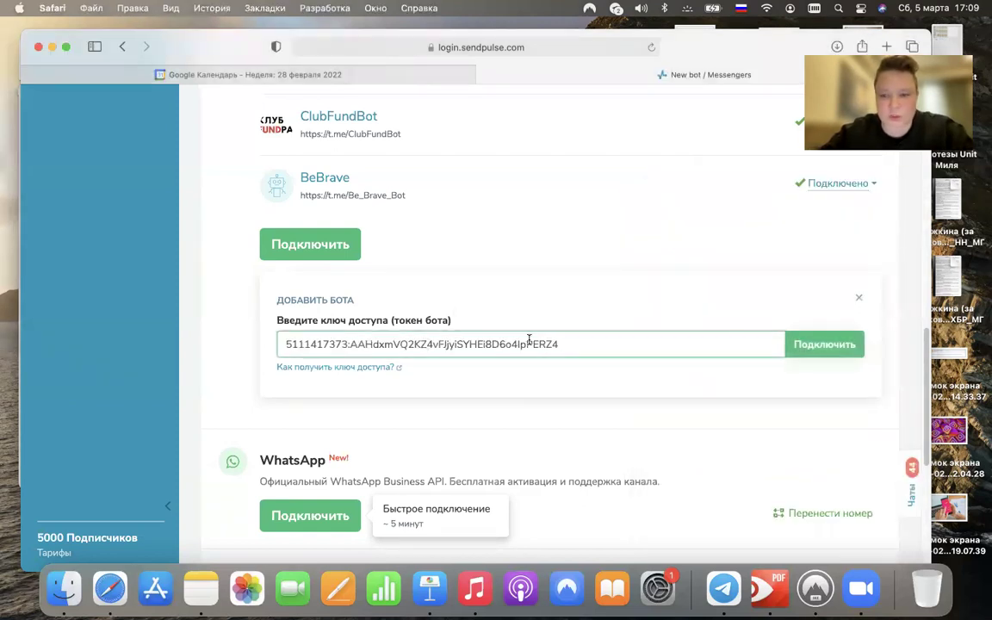
{"action": "left_click", "coordinate": [842, 345]}
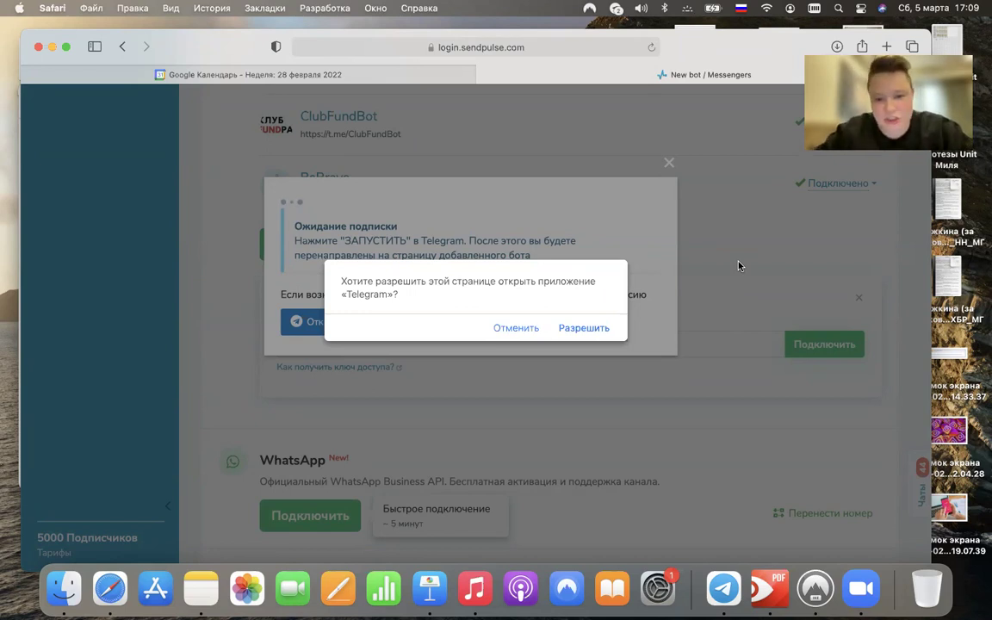
Allow the page to open Telegram and start the RostovSuper bot there to subscribe to it
{"action": "left_click", "coordinate": [589, 332]}
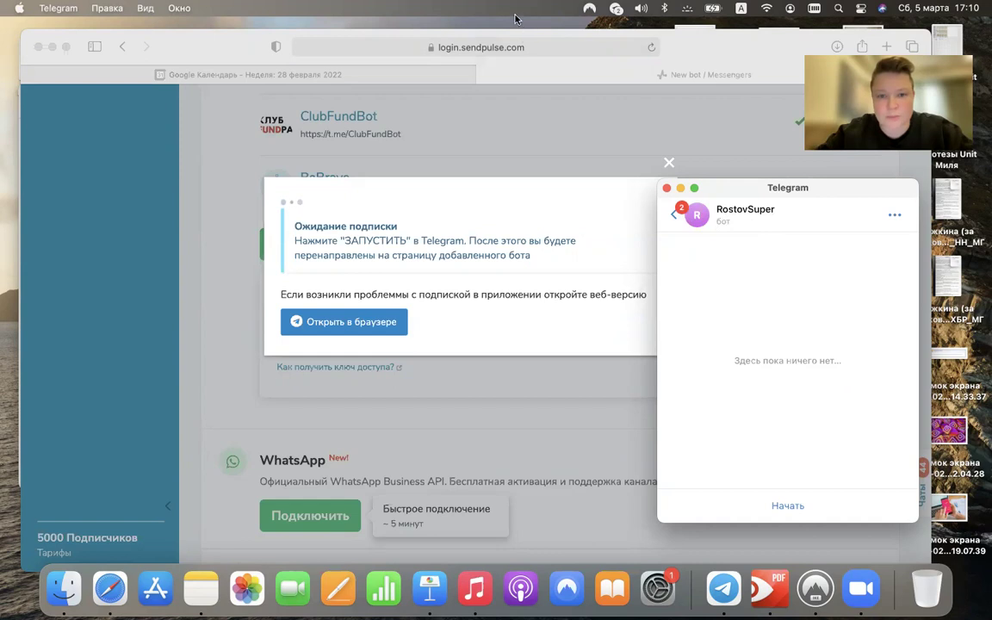
{"action": "key", "text": "ctrl+space"}
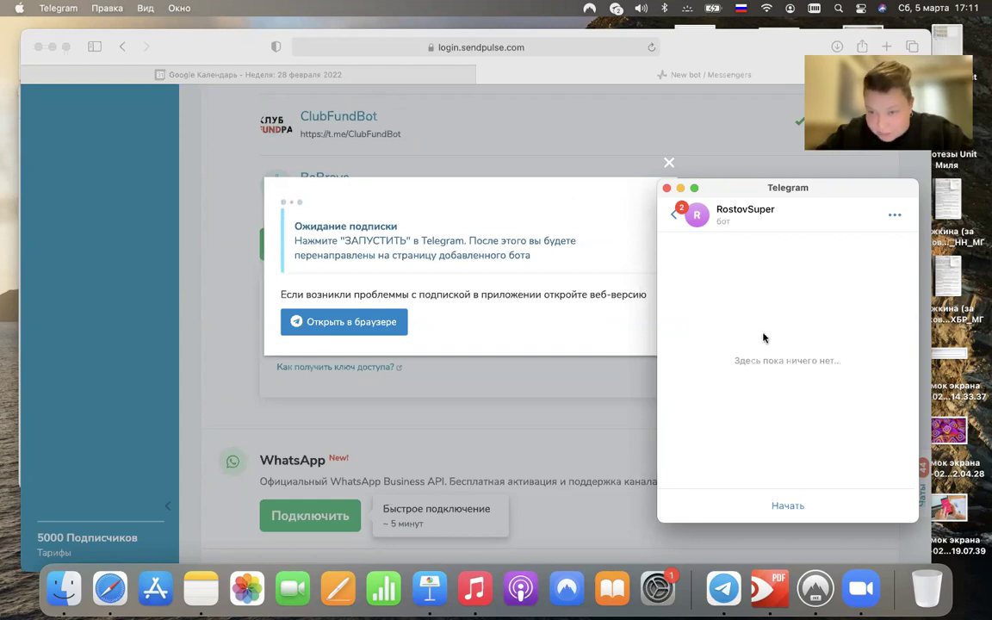
{"action": "left_click", "coordinate": [788, 507]}
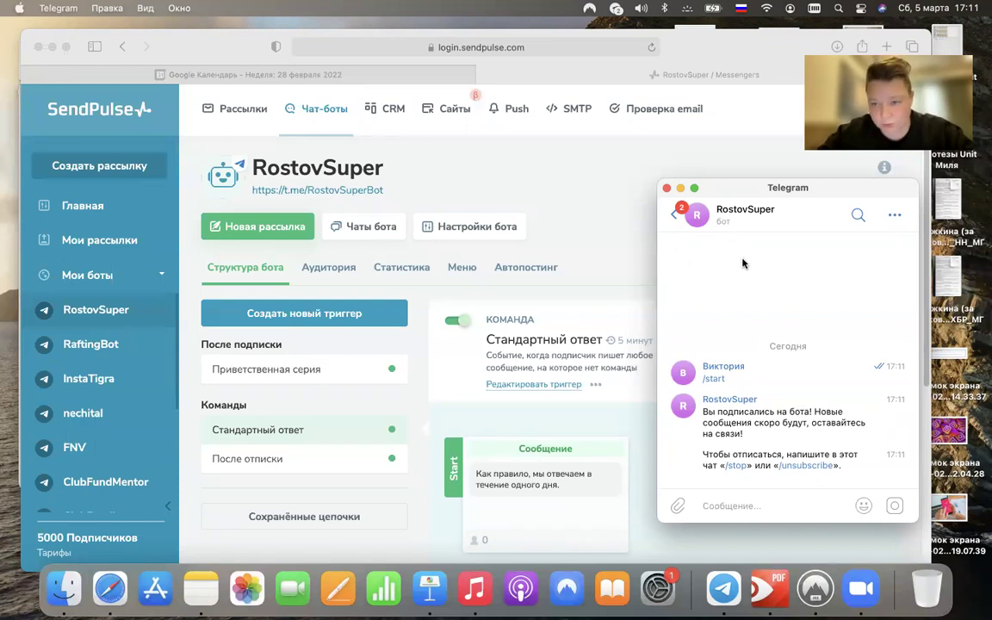
{"action": "left_click", "coordinate": [677, 220]}
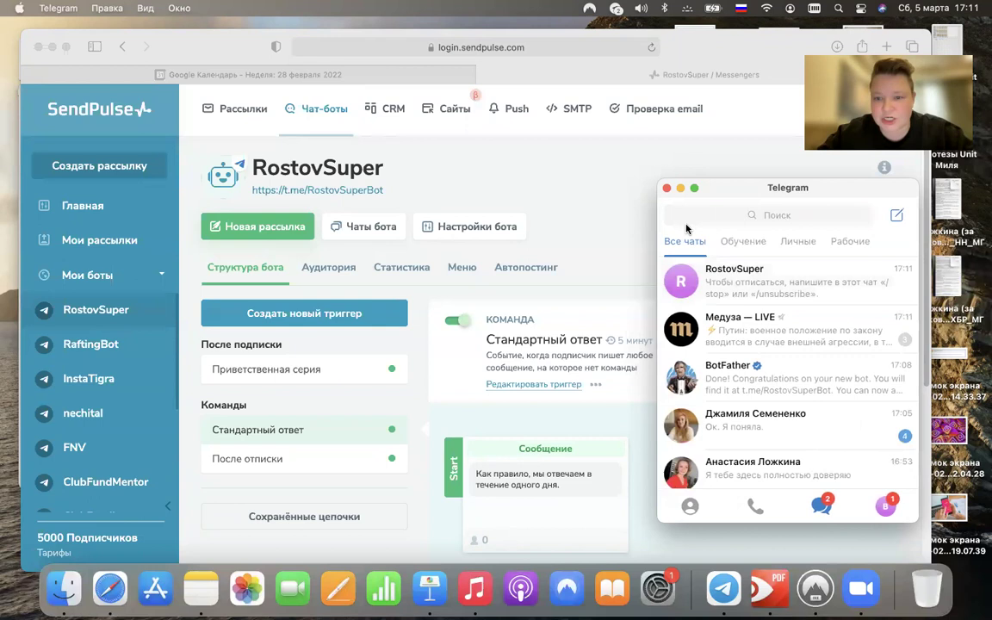
{"action": "left_click", "coordinate": [779, 362]}
{"action": "scroll", "coordinate": [784, 345], "scroll_direction": "up", "scroll_amount": 2}
{"action": "scroll", "coordinate": [779, 306], "scroll_direction": "down", "scroll_amount": 2}
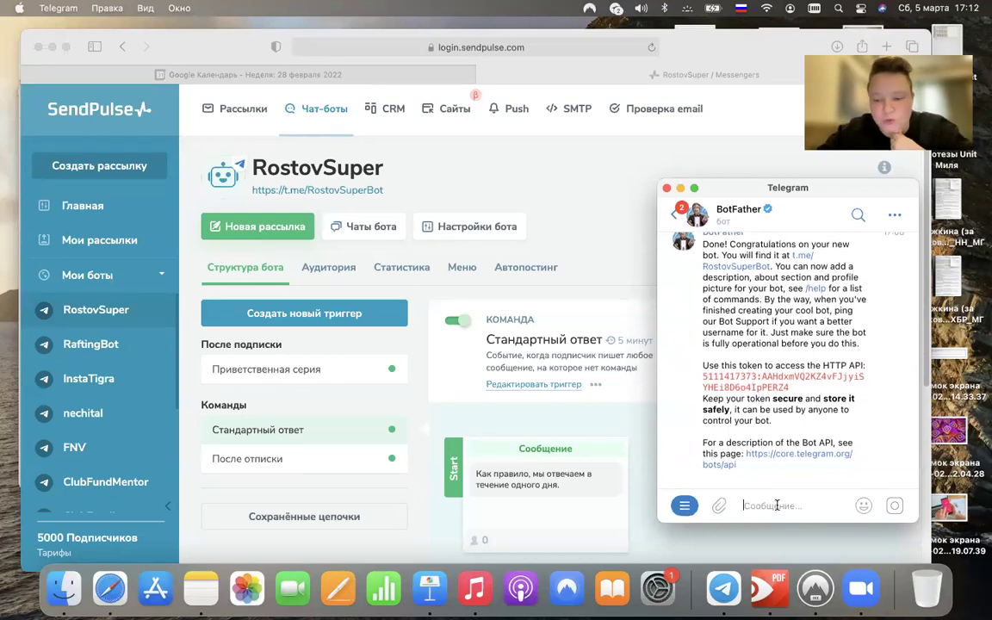
{"action": "type", "text": "/"}
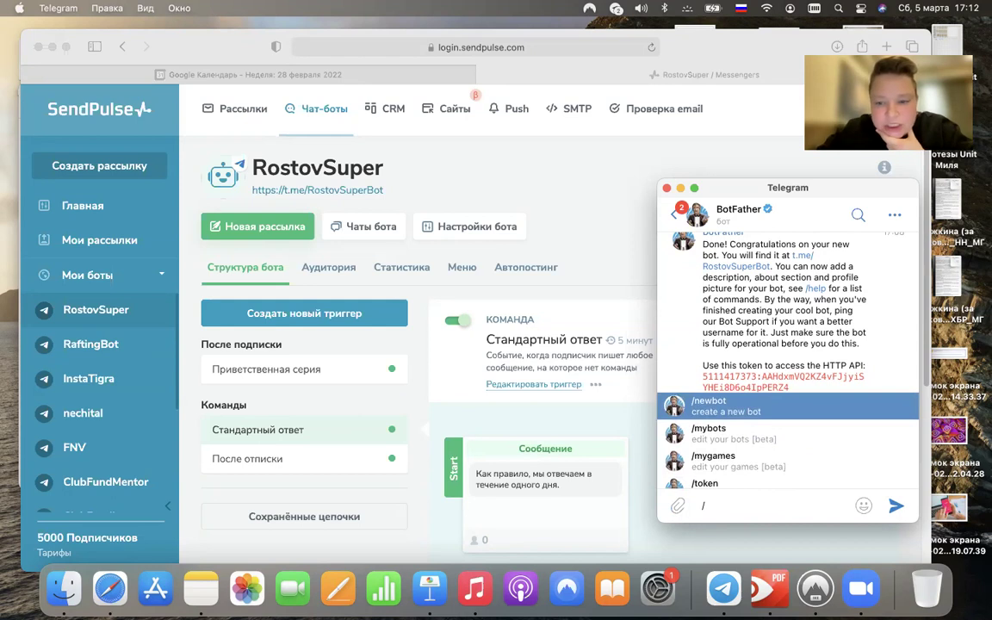
{"action": "scroll", "coordinate": [788, 457], "scroll_direction": "down", "scroll_amount": 5}
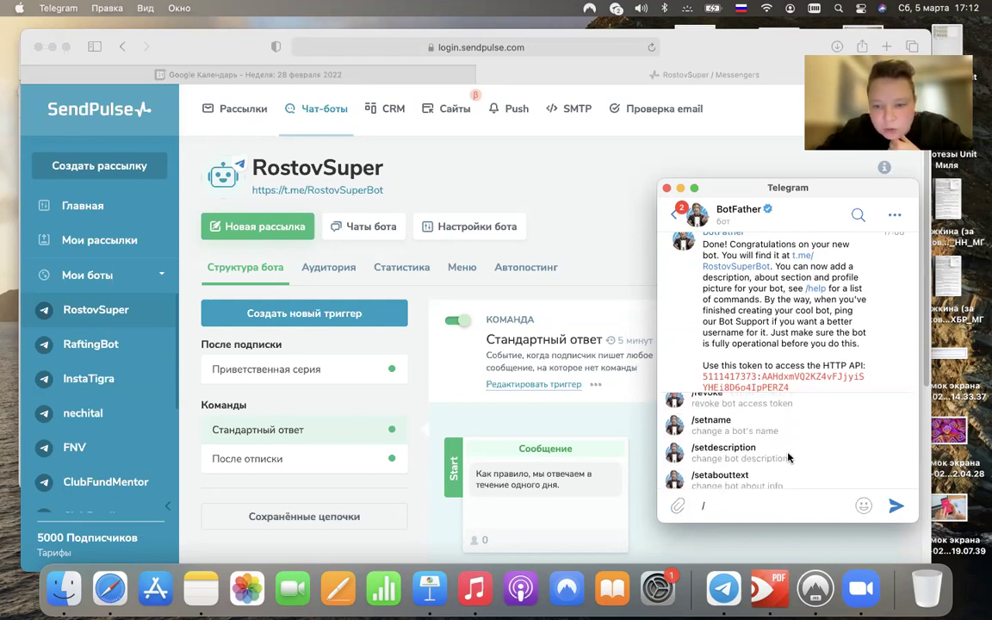
{"action": "scroll", "coordinate": [788, 457], "scroll_direction": "down", "scroll_amount": 3}
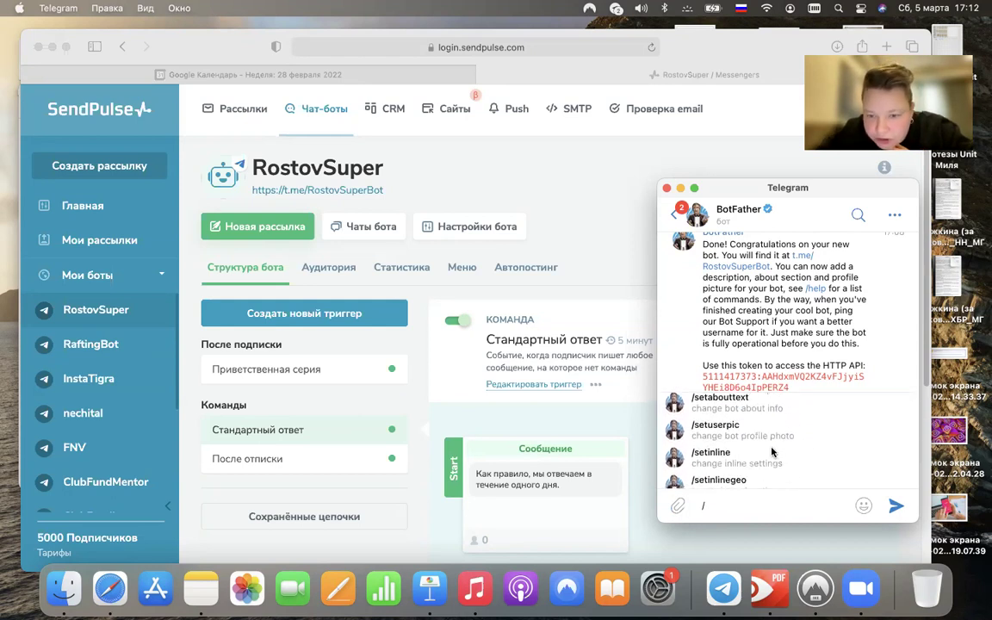
{"action": "left_click", "coordinate": [724, 431]}
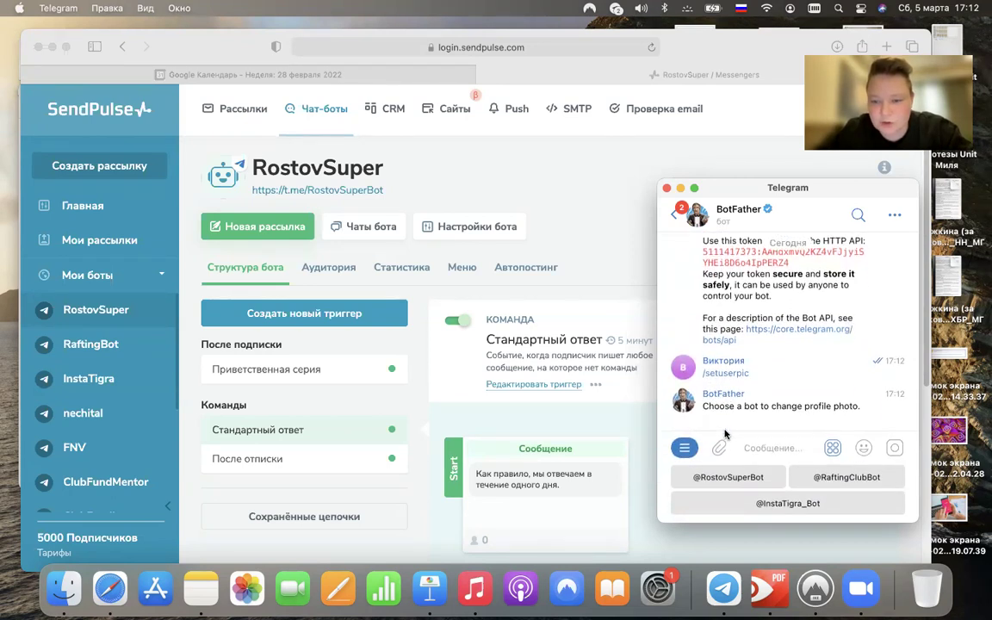
{"action": "left_click", "coordinate": [730, 478]}
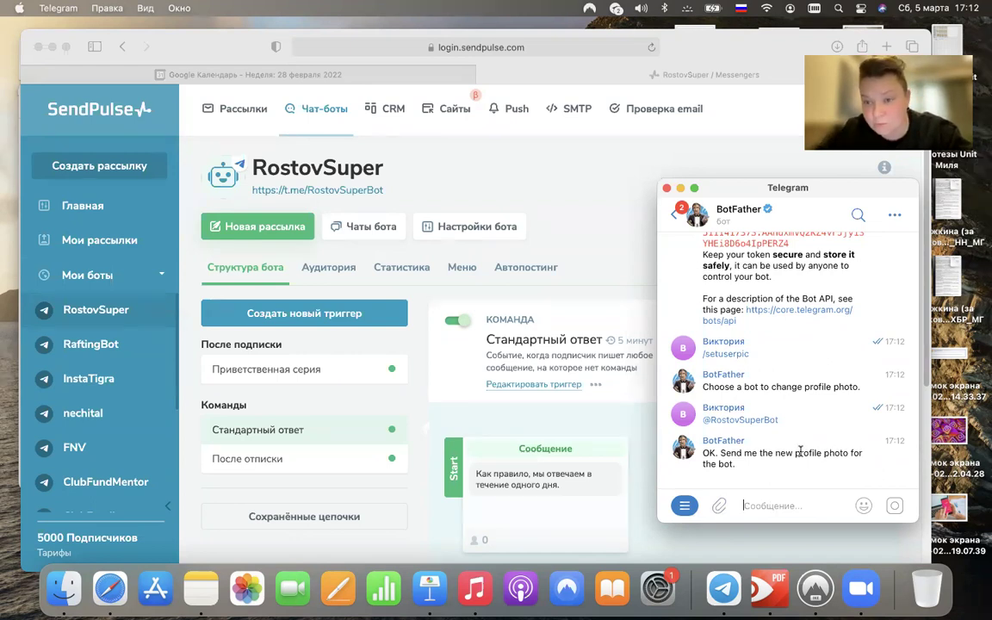
Send BotFather the Desktop screenshot of orange and blue stationery with scissors as the new profile photo, and close the Finder window
{"action": "left_click", "coordinate": [57, 587]}
{"action": "left_click", "coordinate": [234, 232]}
{"action": "left_click_drag", "start_coordinate": [409, 168], "coordinate": [711, 378]}
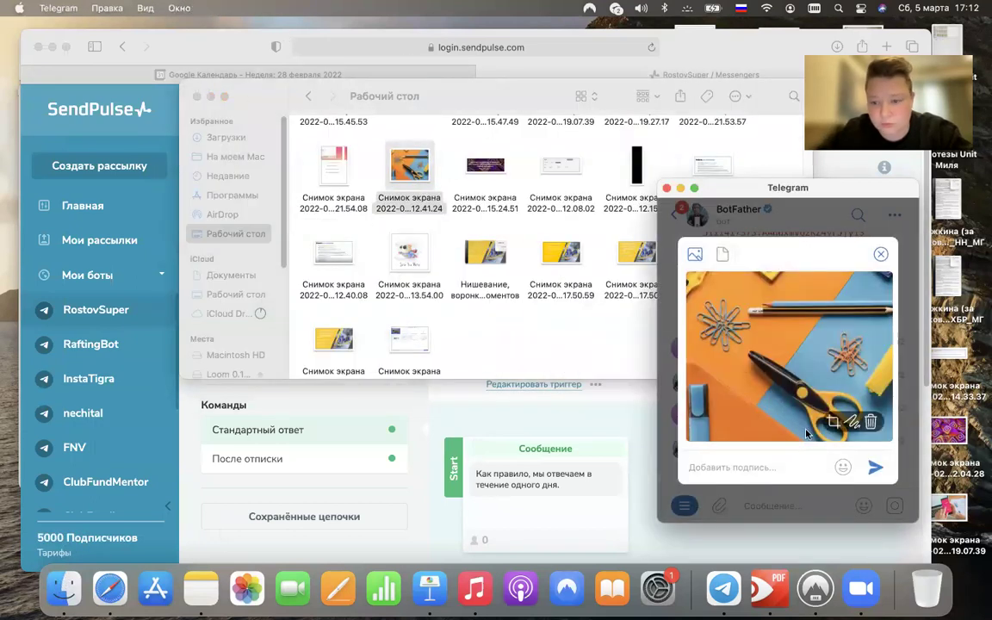
{"action": "left_click", "coordinate": [875, 467]}
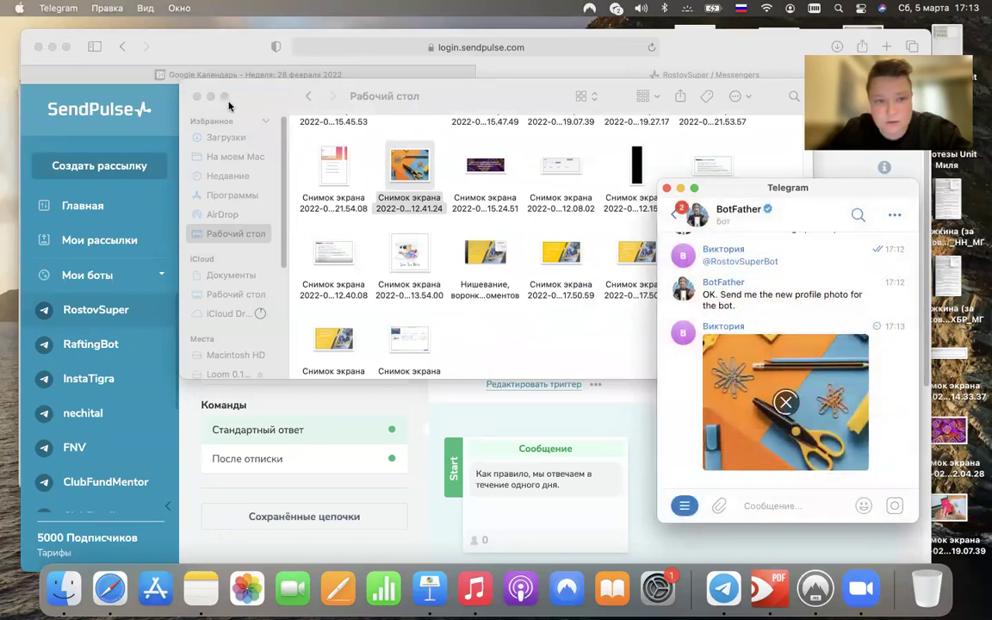
{"action": "left_click", "coordinate": [197, 95]}
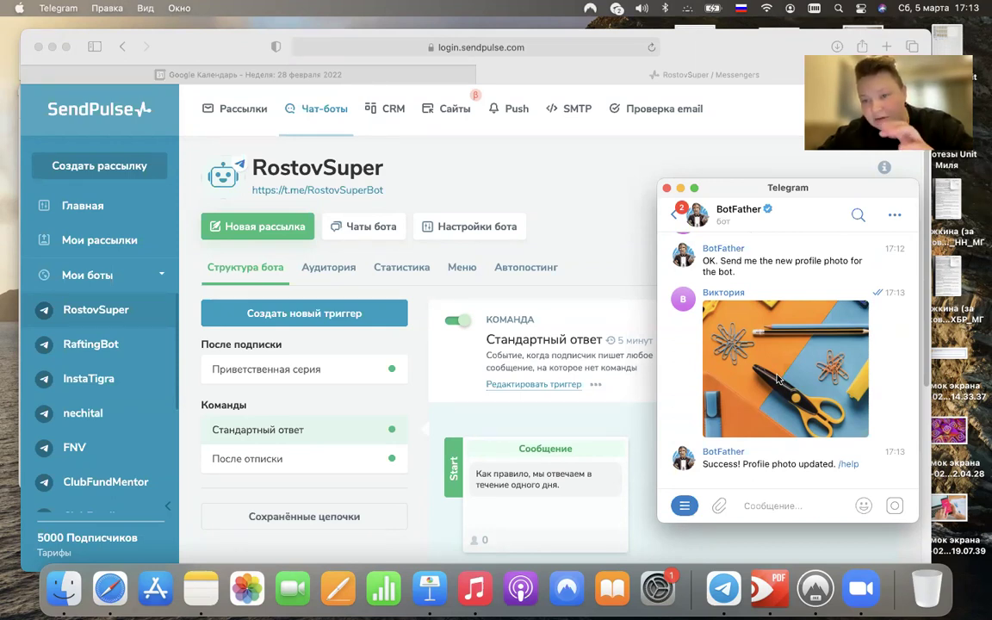
Open the RostovSuper chat and view the bot's profile photo at full size
{"action": "left_click", "coordinate": [675, 212]}
{"action": "left_click", "coordinate": [786, 339]}
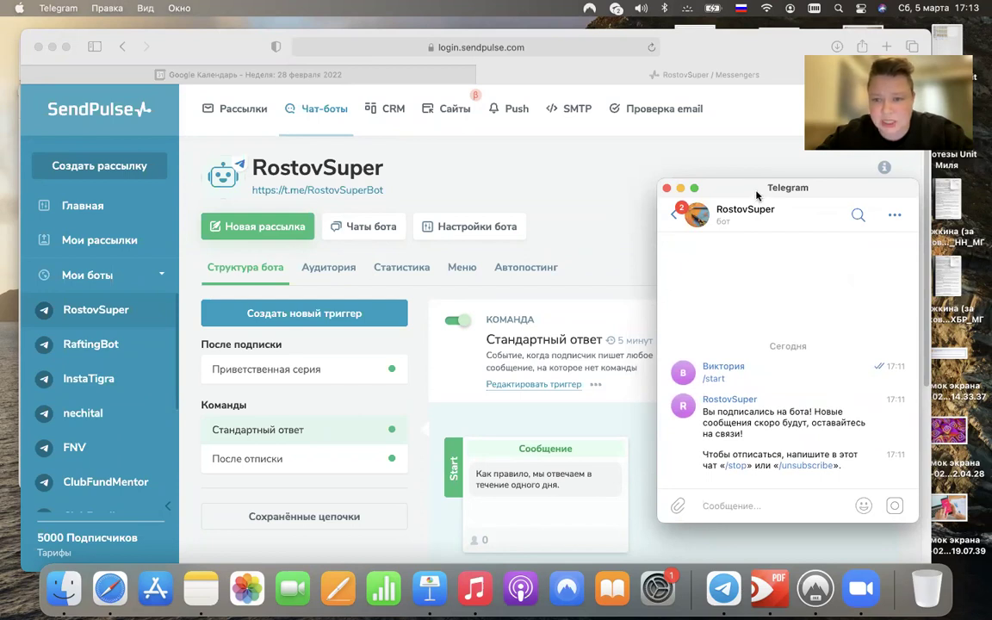
{"action": "left_click", "coordinate": [704, 222]}
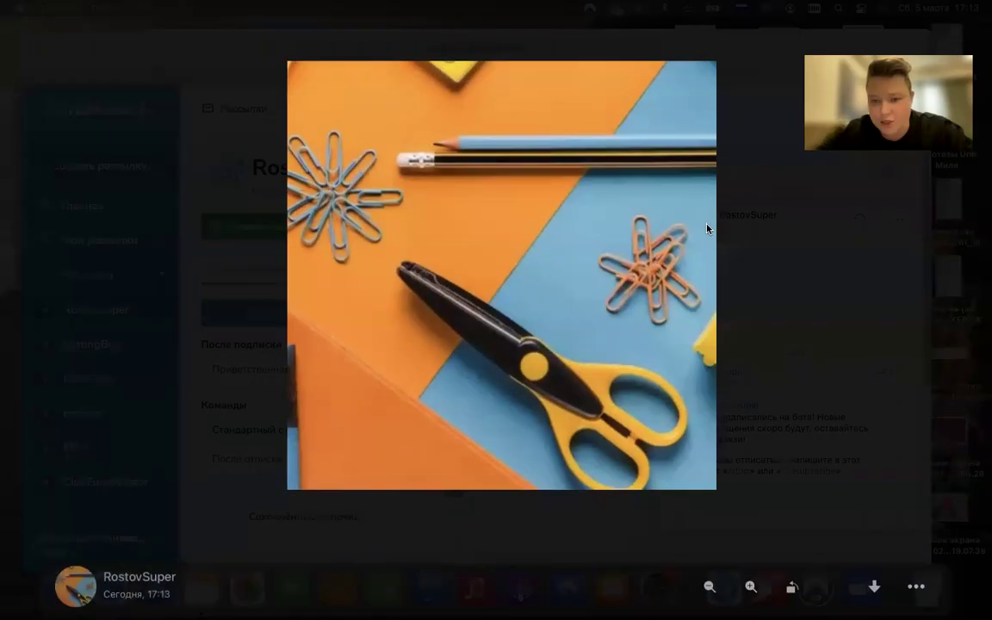
{"action": "left_click", "coordinate": [817, 288]}
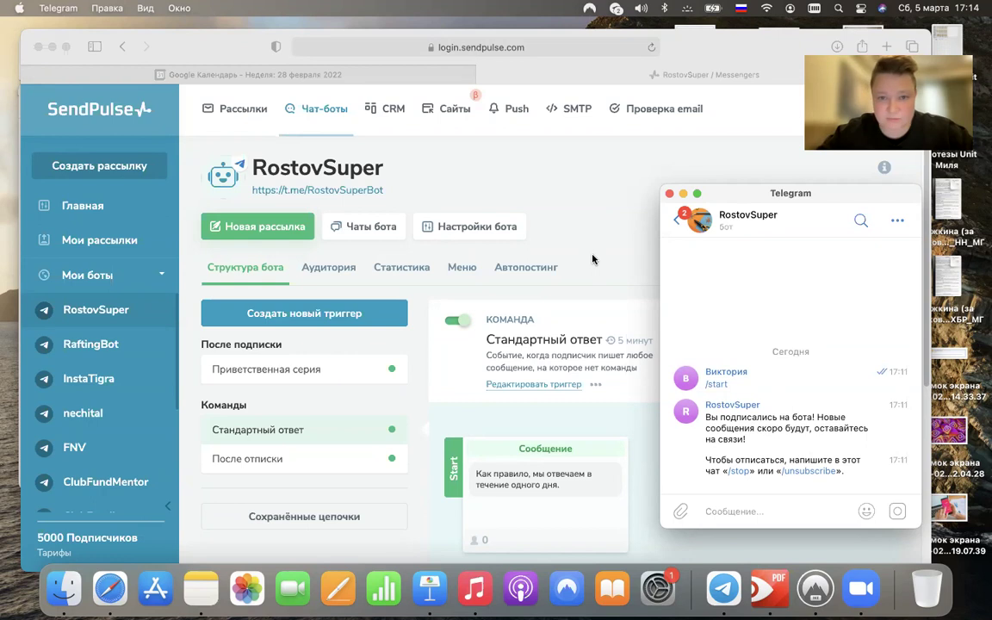
{"action": "left_click", "coordinate": [554, 66]}
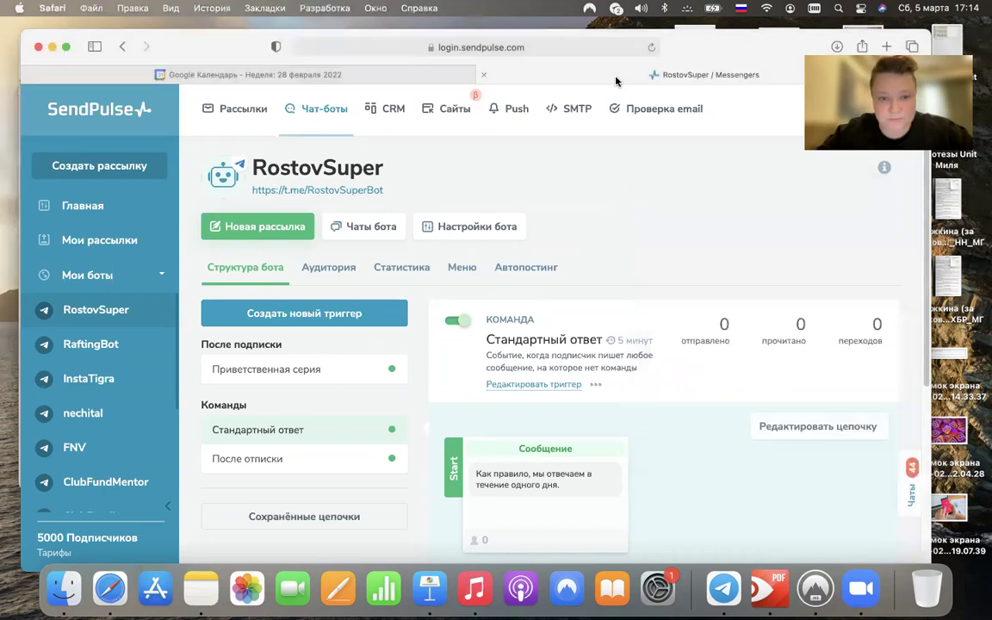
{"action": "scroll", "coordinate": [706, 224], "scroll_direction": "down", "scroll_amount": 2}
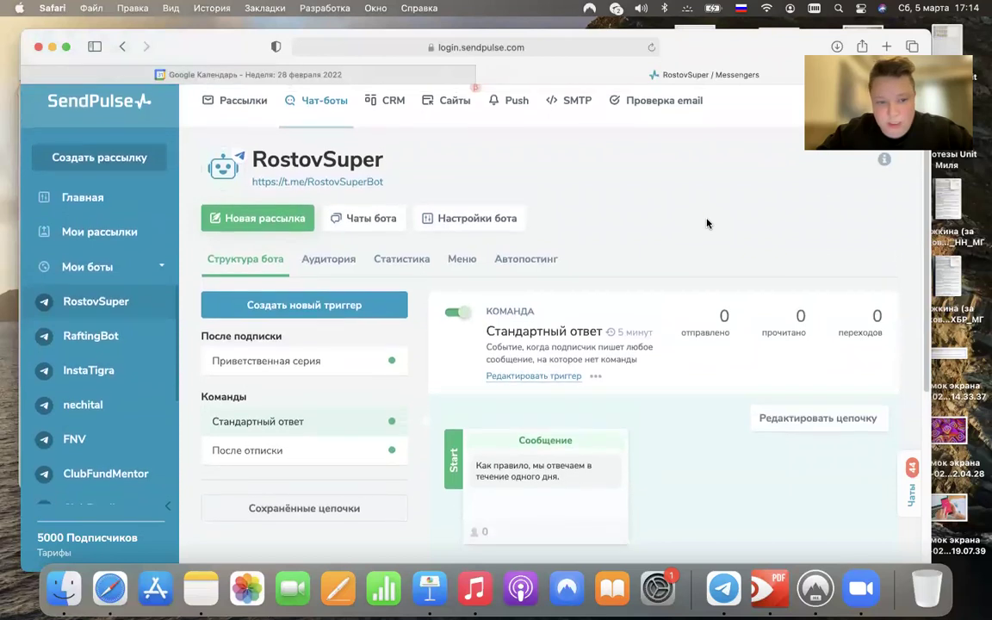
{"action": "scroll", "coordinate": [707, 223], "scroll_direction": "down", "scroll_amount": 2}
{"action": "scroll", "coordinate": [707, 224], "scroll_direction": "down", "scroll_amount": 2}
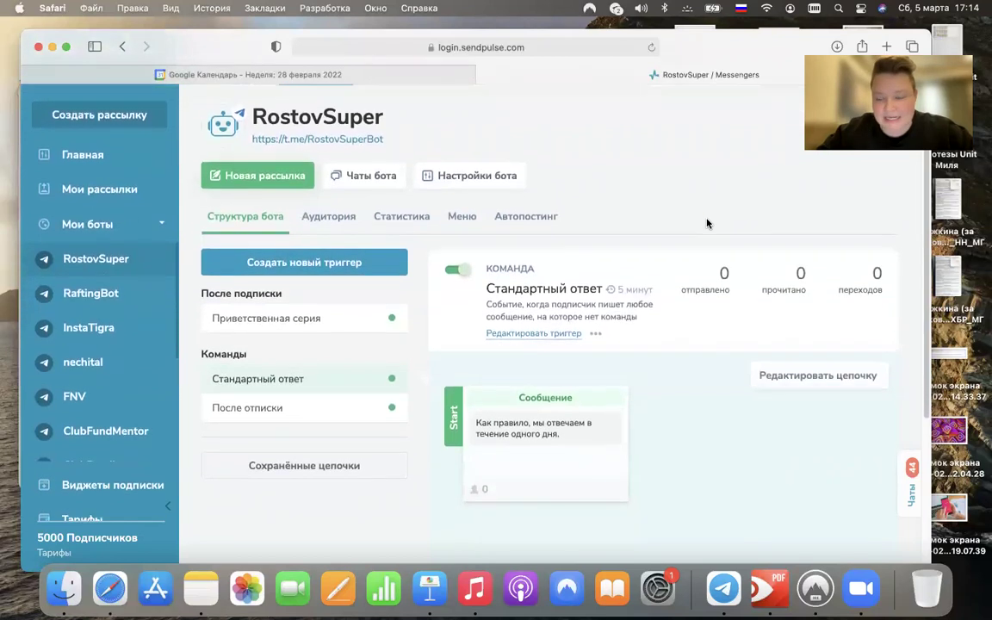
{"action": "scroll", "coordinate": [707, 224], "scroll_direction": "up", "scroll_amount": 3}
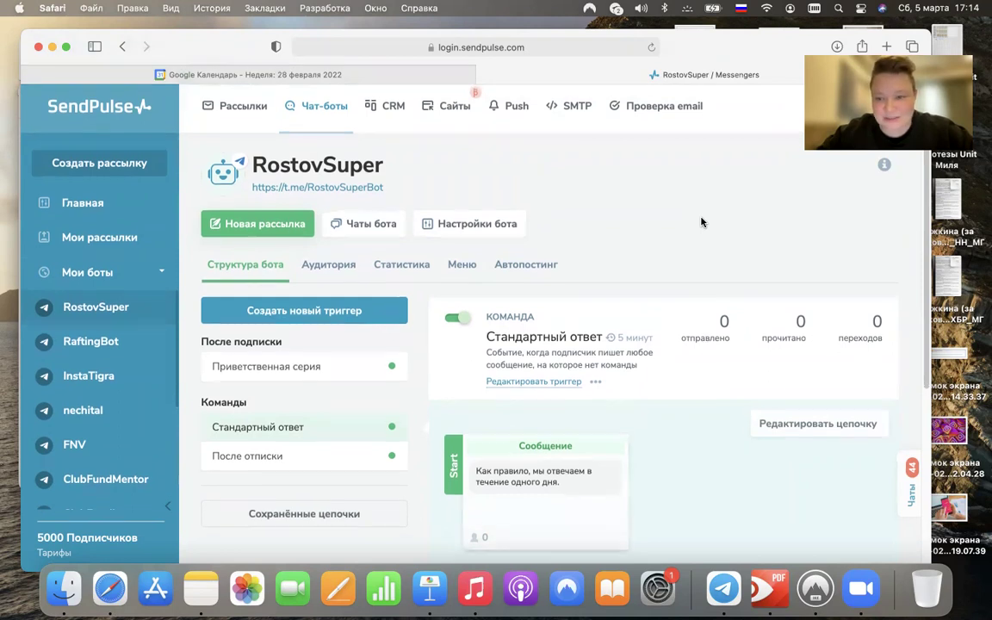
{"action": "scroll", "coordinate": [701, 222], "scroll_direction": "down", "scroll_amount": 2}
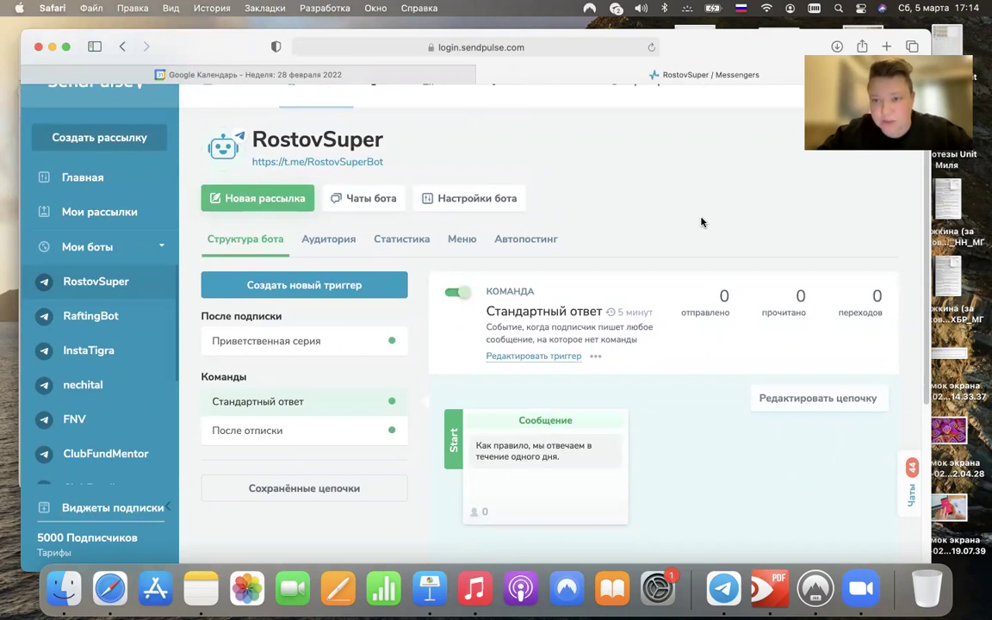
{"action": "scroll", "coordinate": [700, 223], "scroll_direction": "down", "scroll_amount": 1}
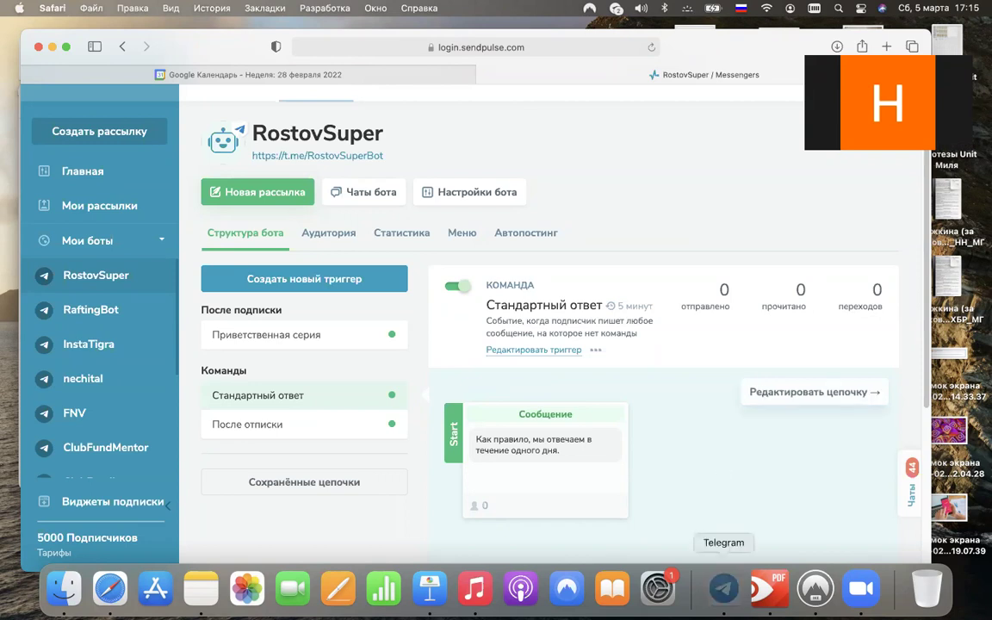
Try to attach the scissors screenshot from the Desktop folder to the RostovSuper chat as an uncompressed file
{"action": "left_click", "coordinate": [723, 588]}
{"action": "left_click", "coordinate": [63, 589]}
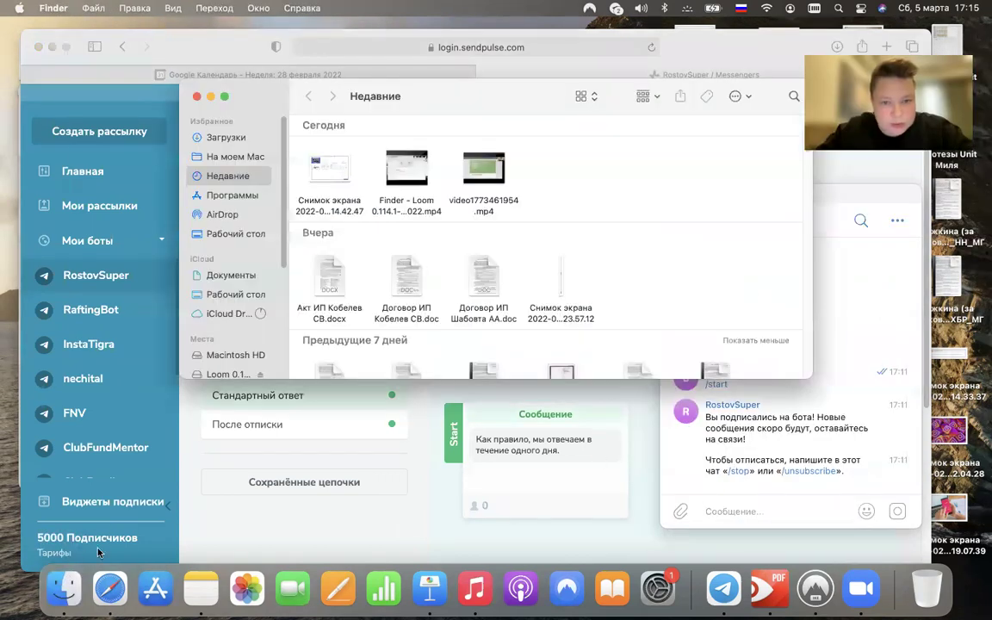
{"action": "left_click", "coordinate": [237, 234]}
{"action": "left_click_drag", "start_coordinate": [399, 83], "coordinate": [181, 93]}
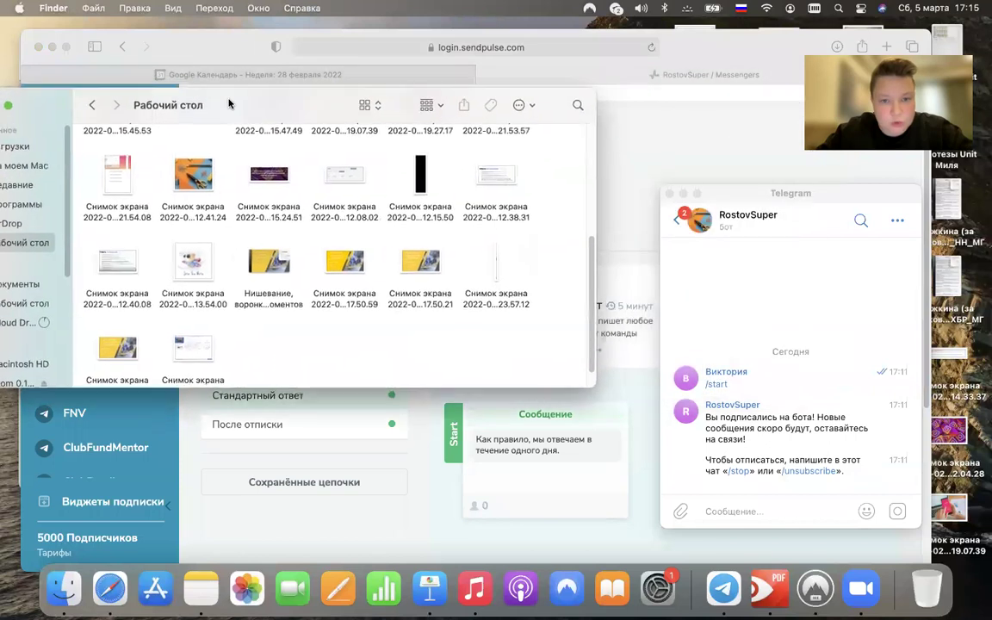
{"action": "left_click_drag", "start_coordinate": [212, 197], "coordinate": [228, 145]}
{"action": "left_click_drag", "start_coordinate": [280, 110], "coordinate": [312, 132]}
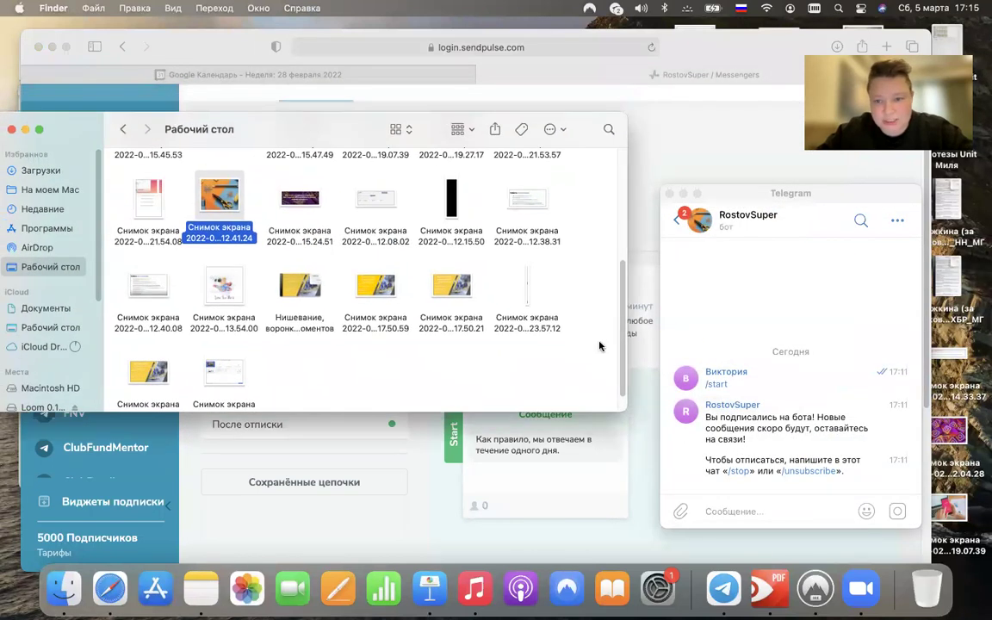
{"action": "left_click_drag", "start_coordinate": [211, 192], "coordinate": [768, 271]}
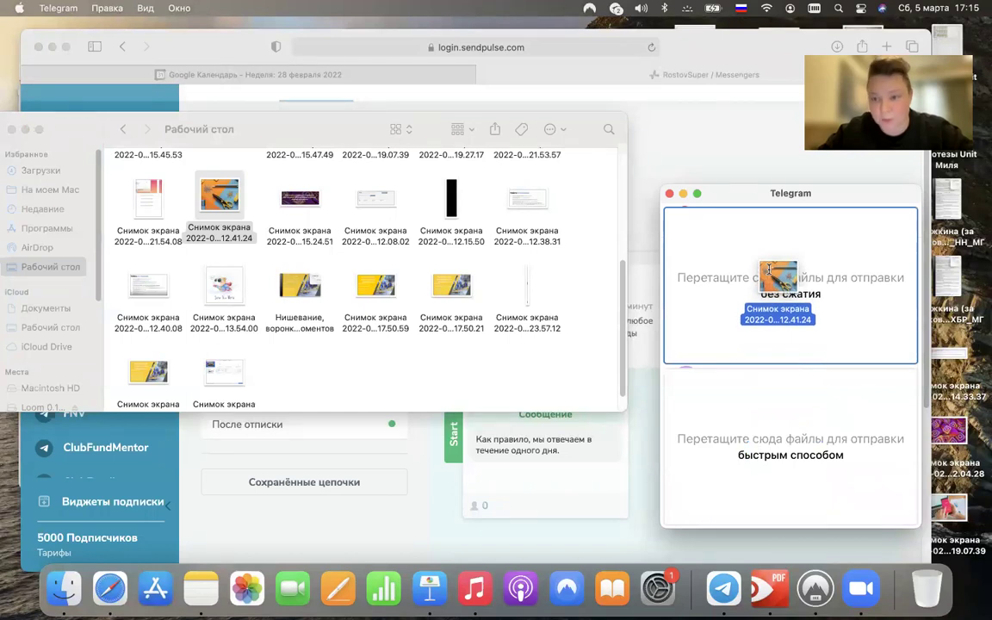
{"action": "left_click_drag", "start_coordinate": [769, 270], "coordinate": [198, 172]}
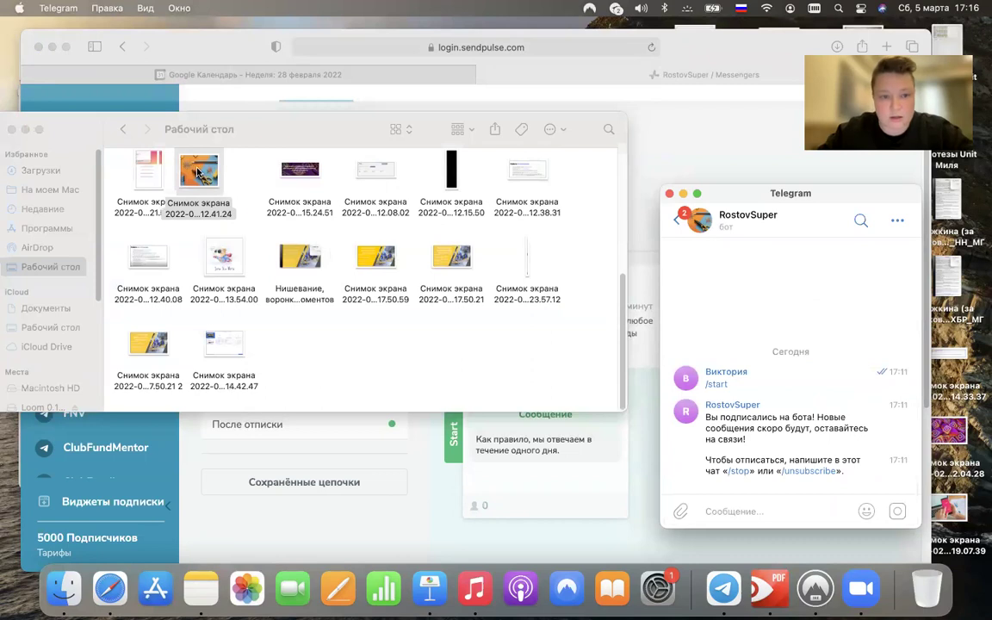
{"action": "left_click", "coordinate": [333, 124]}
{"action": "left_click_drag", "start_coordinate": [333, 124], "coordinate": [364, 134]}
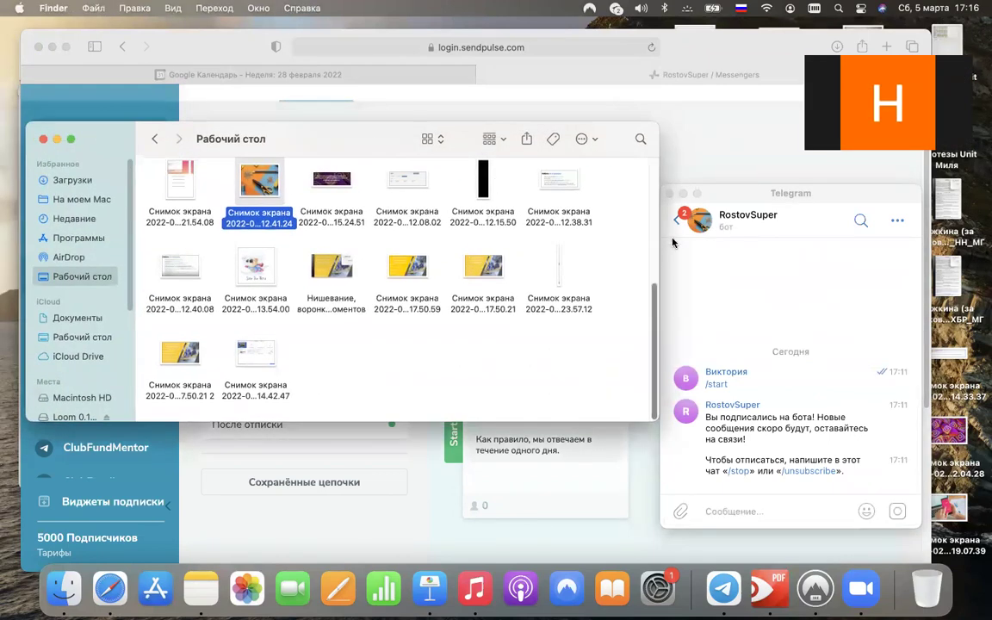
{"action": "left_click", "coordinate": [43, 139]}
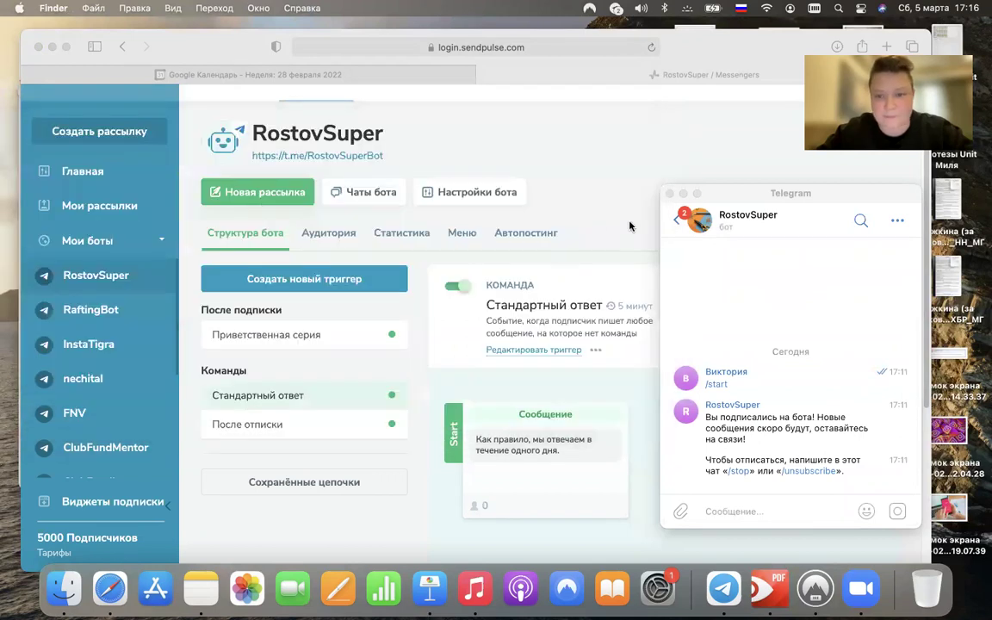
Switch back to SendPulse in Safari and open the "Приветственная серия" chain for editing
{"action": "left_click", "coordinate": [646, 197]}
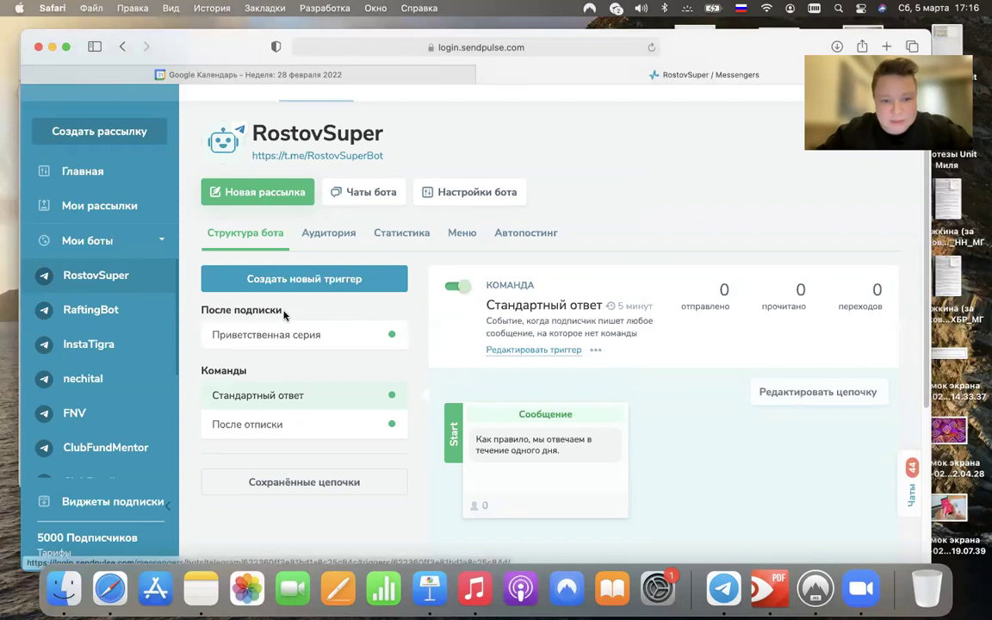
{"action": "scroll", "coordinate": [284, 315], "scroll_direction": "down", "scroll_amount": 2}
{"action": "left_click", "coordinate": [282, 280]}
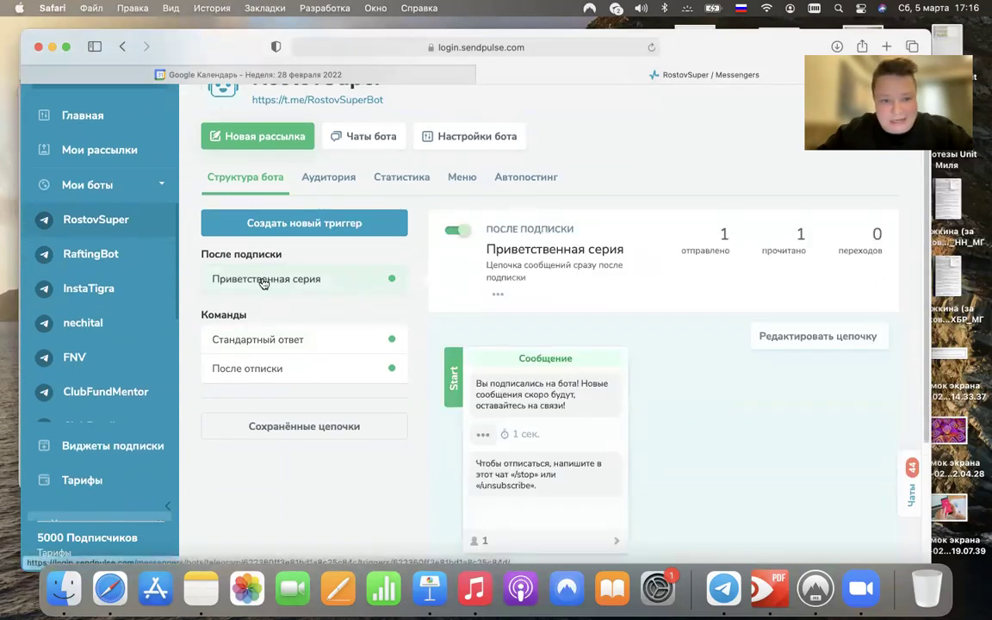
{"action": "scroll", "coordinate": [344, 310], "scroll_direction": "down", "scroll_amount": 2}
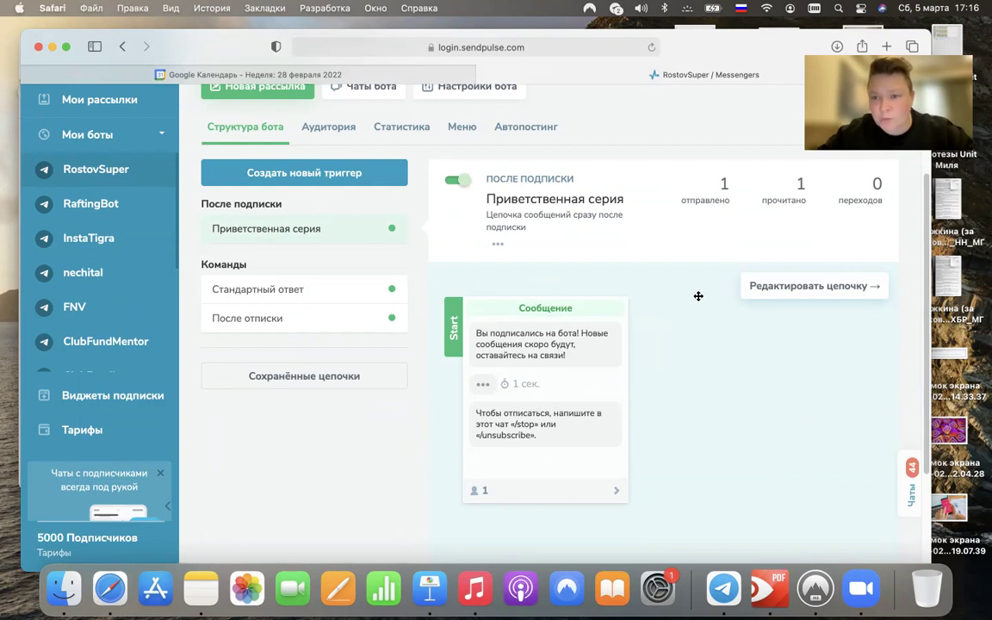
{"action": "left_click", "coordinate": [769, 288]}
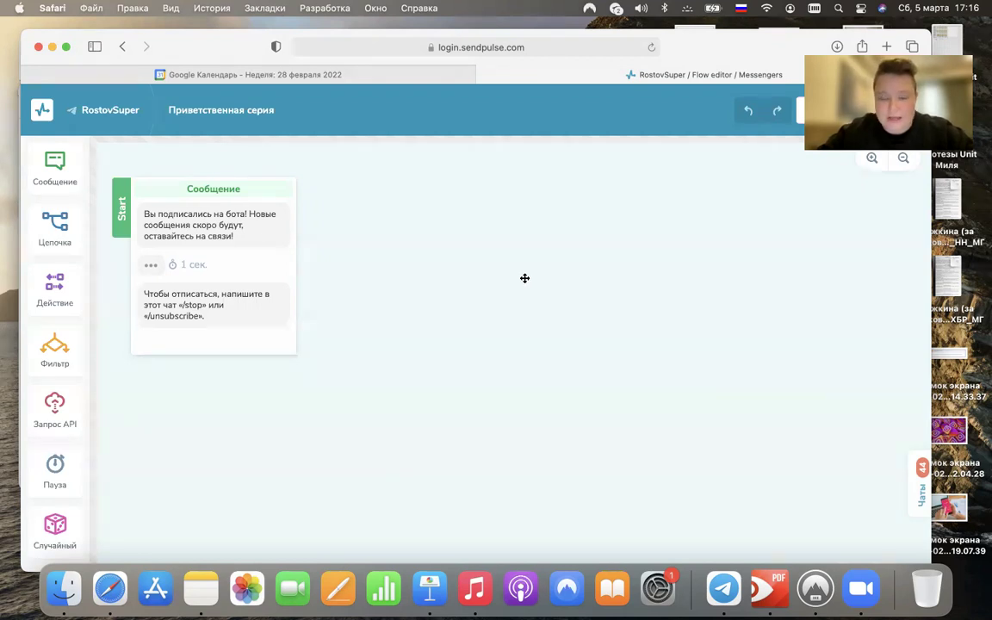
Delete the unsubscribe message and the typing-indicator delay from the Start message block
{"action": "left_click", "coordinate": [158, 189]}
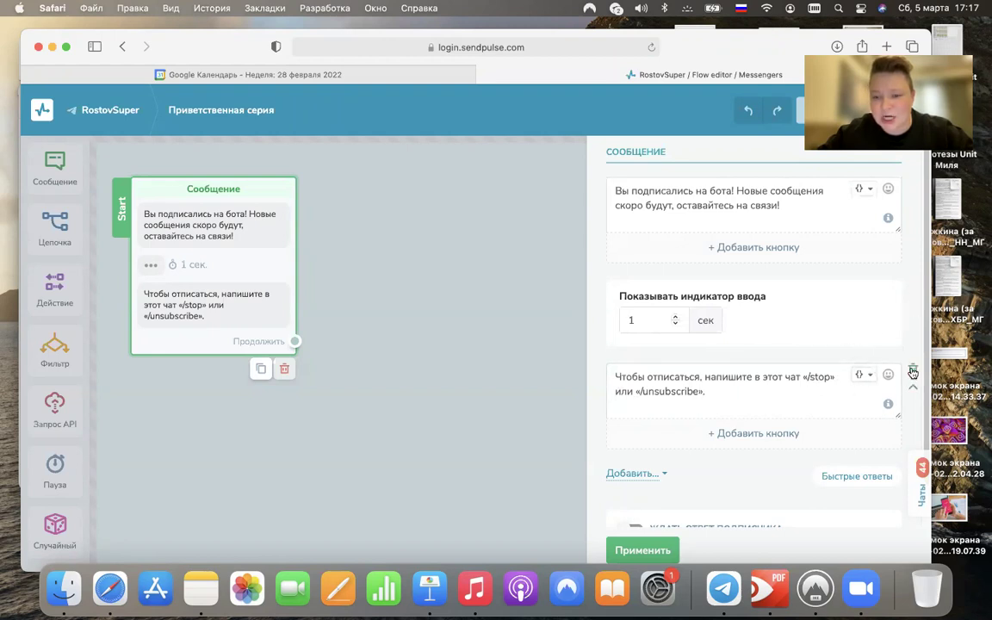
{"action": "left_click", "coordinate": [913, 372]}
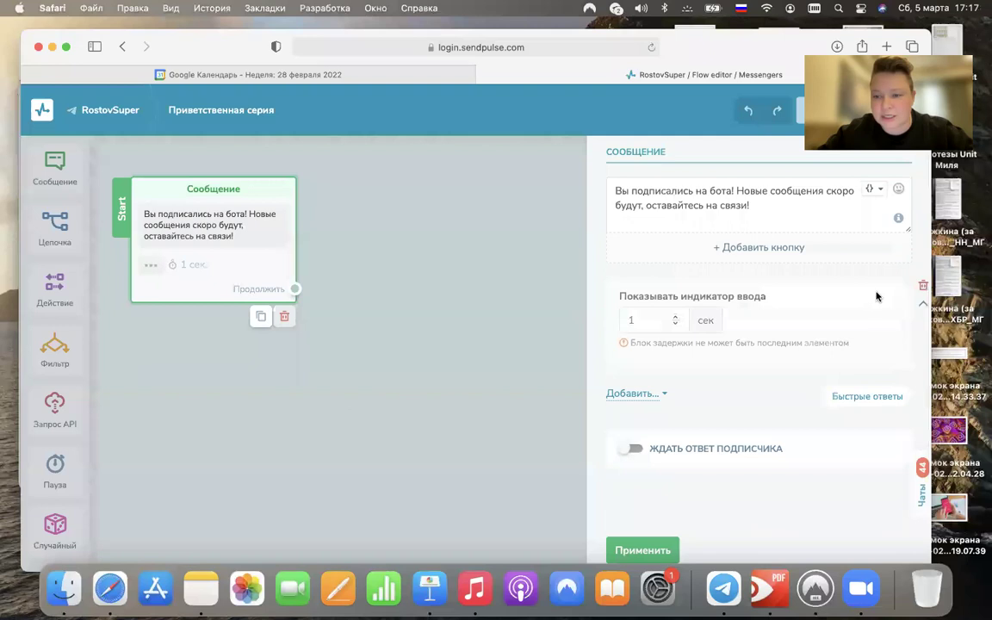
{"action": "left_click", "coordinate": [914, 289]}
{"action": "scroll", "coordinate": [264, 216], "scroll_direction": "down", "scroll_amount": 3}
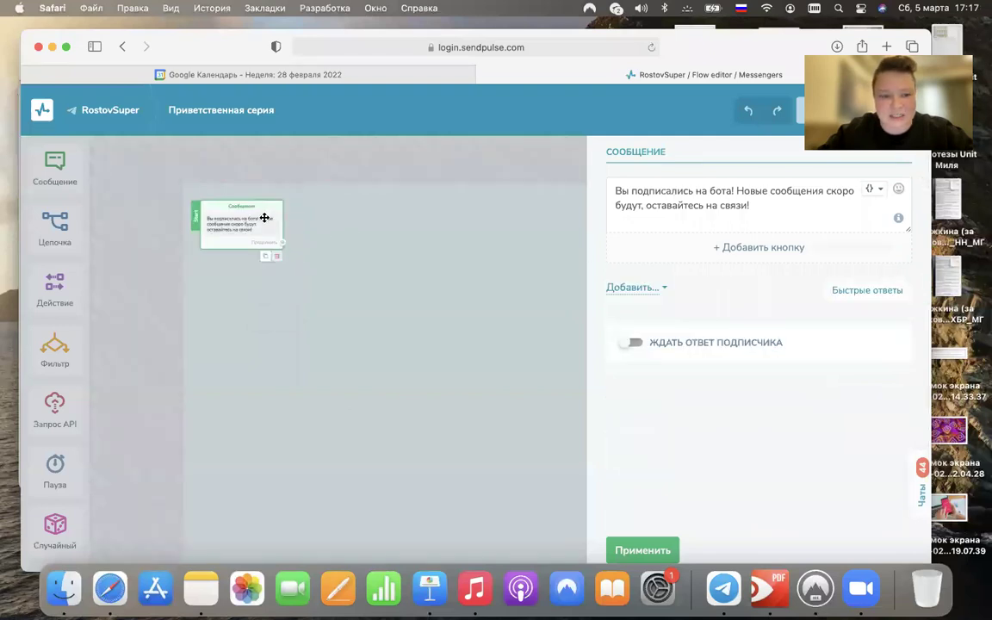
Clear the subscription text of the Start message and insert the 🎯 emoji in its place
{"action": "triple_click", "coordinate": [711, 193]}
{"action": "left_click", "coordinate": [779, 204]}
{"action": "left_click_drag", "start_coordinate": [756, 204], "coordinate": [609, 176]}
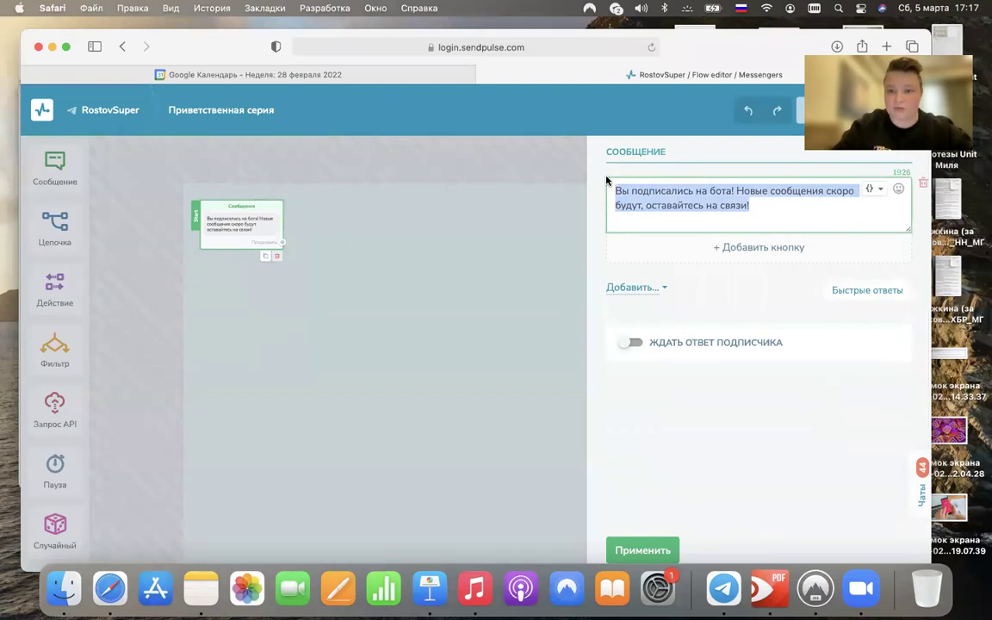
{"action": "key", "text": "BackSpace"}
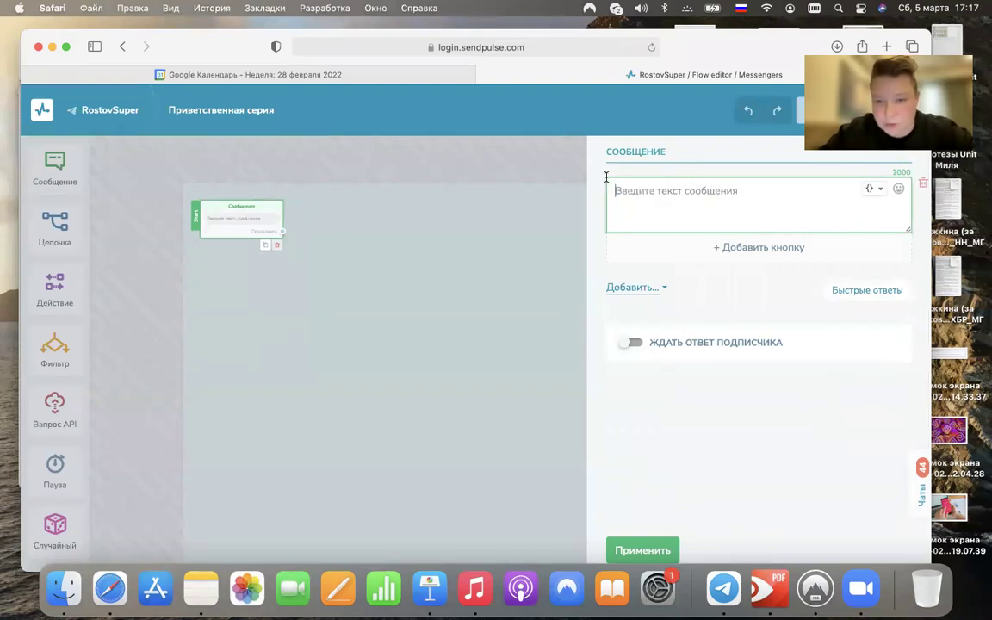
{"action": "left_click", "coordinate": [899, 189]}
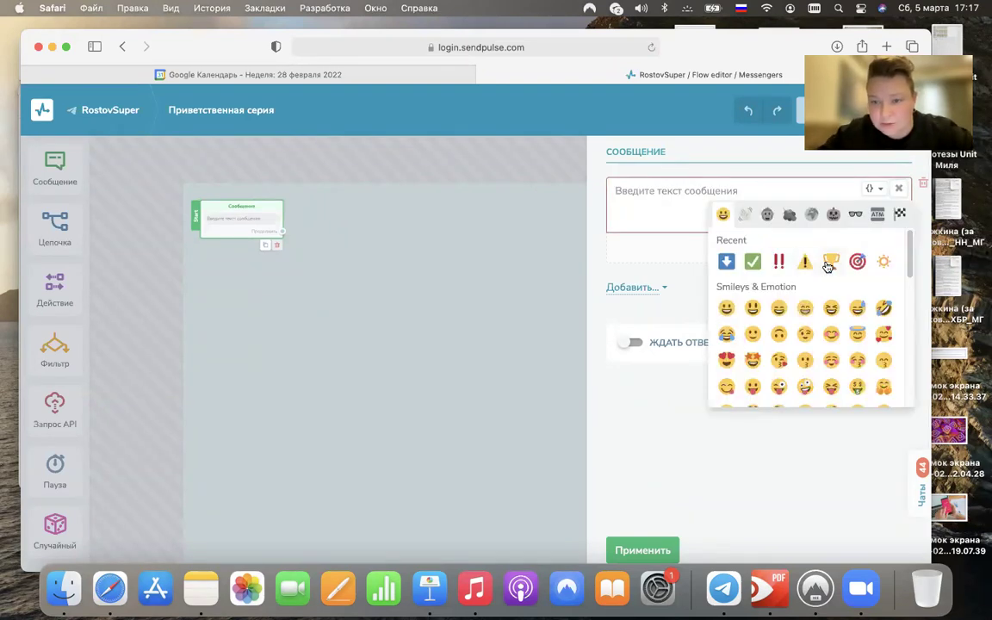
{"action": "left_click", "coordinate": [857, 261]}
After the emoji, write 'Привет, дорогой друг!' and on a second line 'Меня зовут РостовСупер. Люблю тебя.'
{"action": "left_click", "coordinate": [670, 205]}
{"action": "type", "text": "Привет, дорогой друг!"}
{"action": "key", "text": "Return"}
{"action": "type", "text": "Меня зовут"}
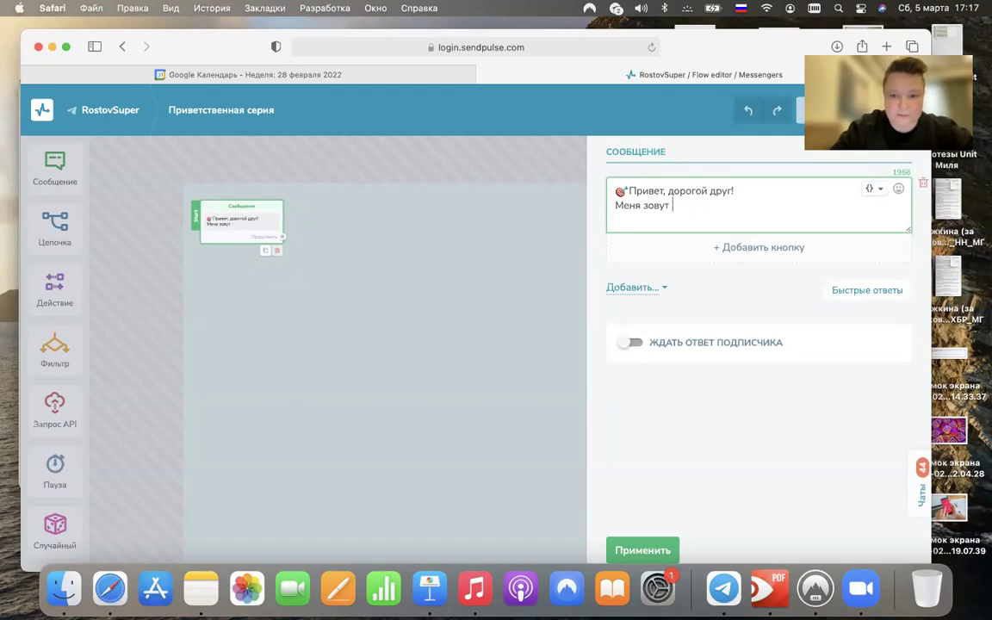
{"action": "type", "text": "Рос"}
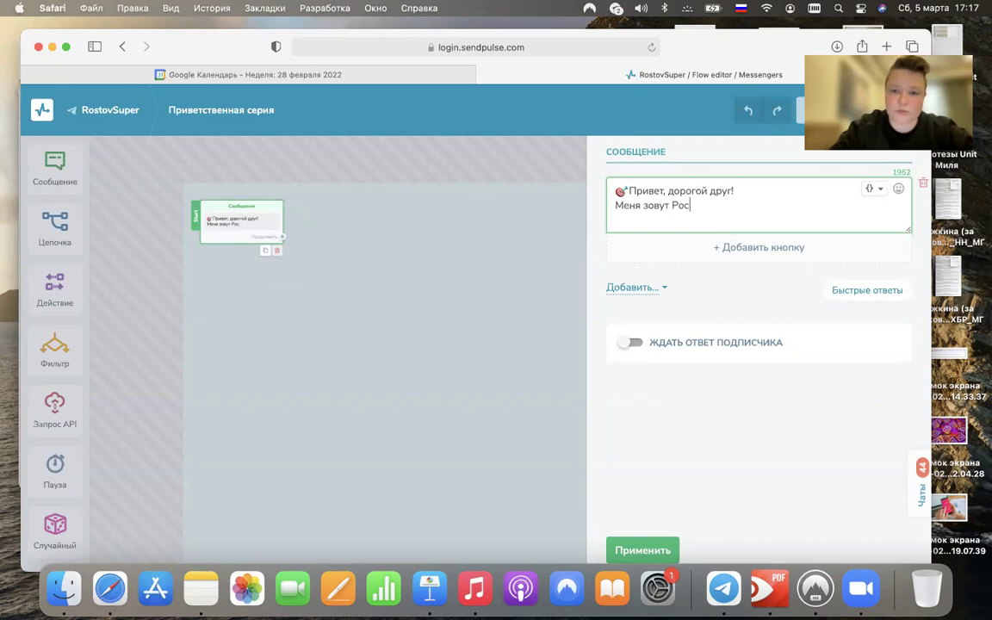
{"action": "type", "text": "товСупер. Люблю тебя."}
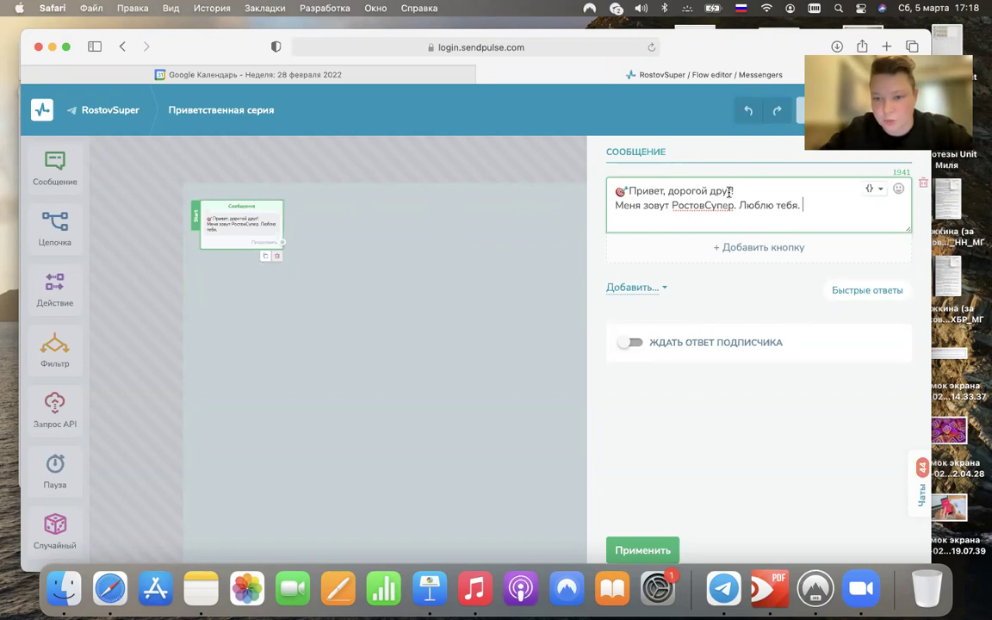
Add a third line to the greeting: 'Что я умею делать я тебе расскажу позже, а пока желаю тебе хорошего вечера.'
{"action": "key", "text": "super+a"}
{"action": "left_click", "coordinate": [823, 206]}
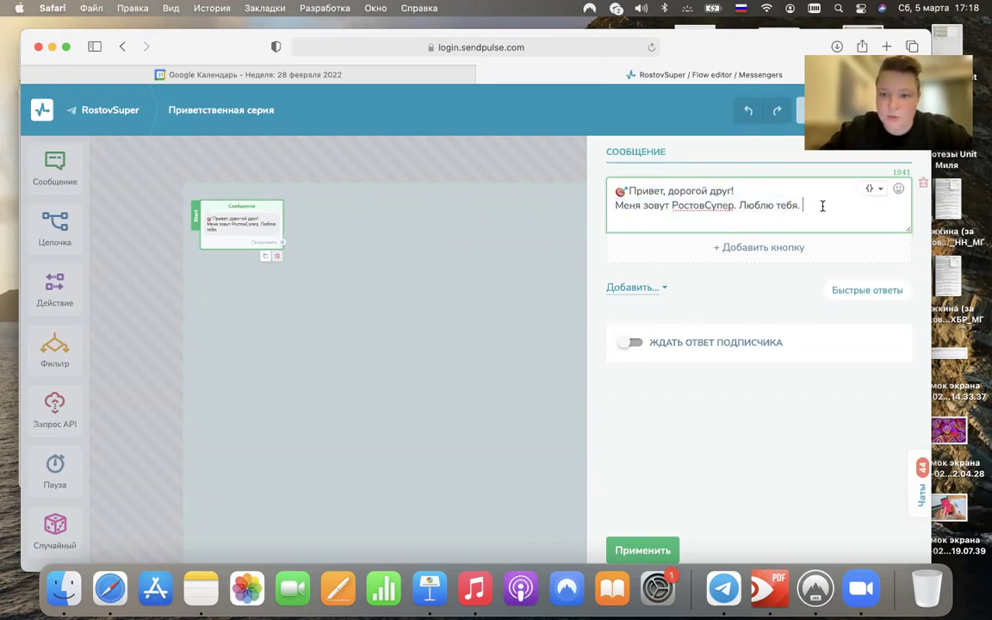
{"action": "key", "text": "Return"}
{"action": "type", "text": "Что "}
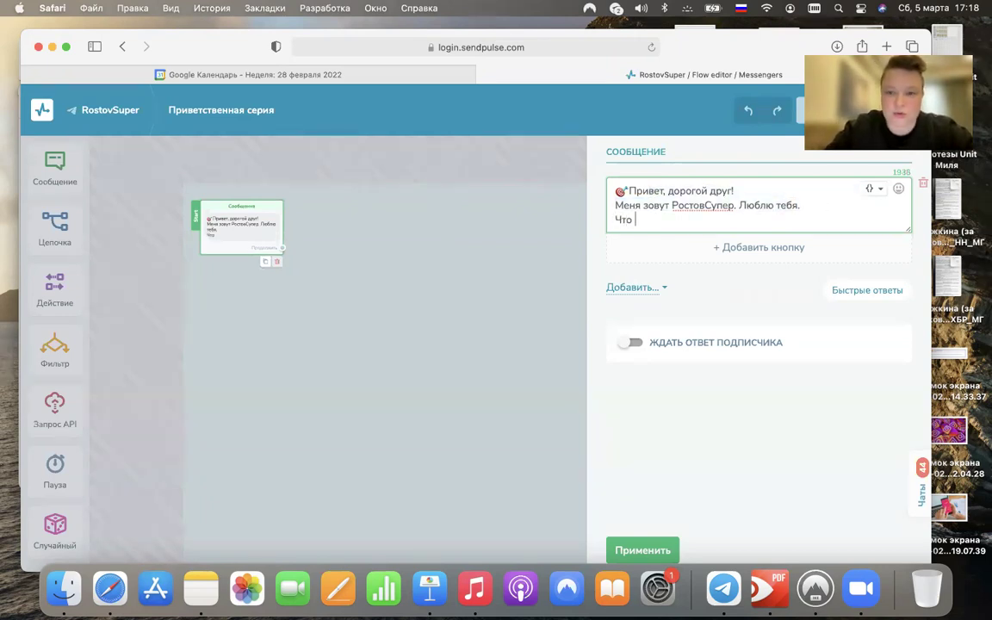
{"action": "type", "text": "я умею делать я тебе расскажу позже, а пока желаю тебе хорошего вечера."}
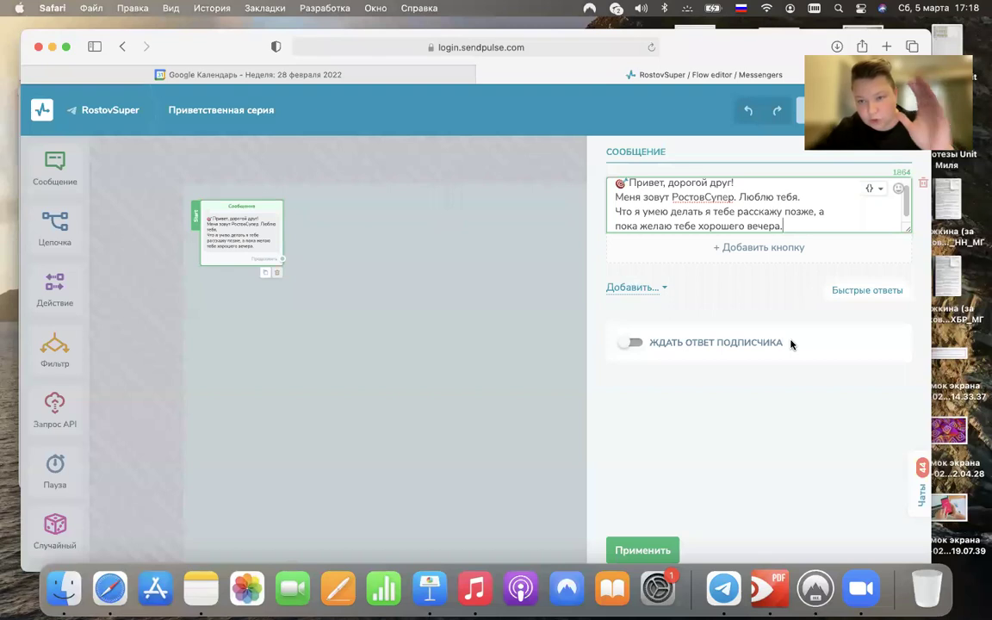
Apply the new greeting, save the "Приветственная серия" chain and close the flow editor
{"action": "left_click", "coordinate": [641, 550]}
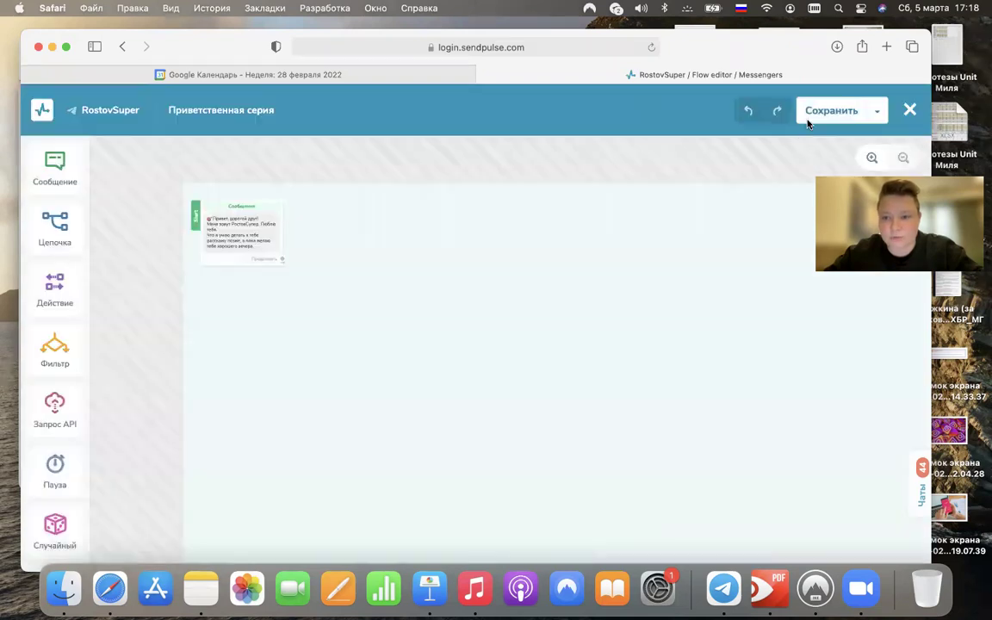
{"action": "left_click", "coordinate": [811, 117]}
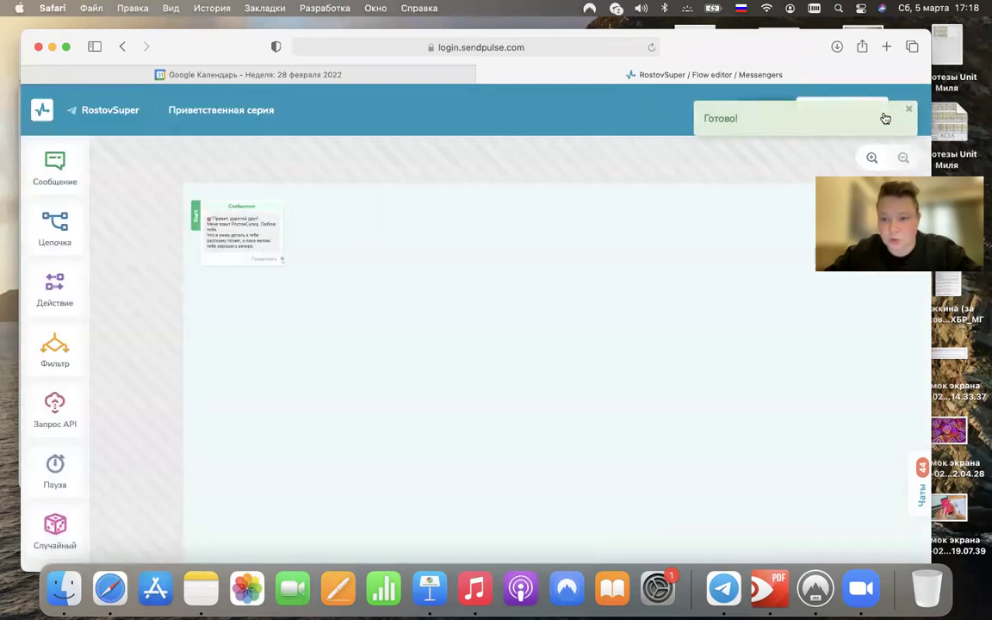
{"action": "left_click", "coordinate": [910, 111]}
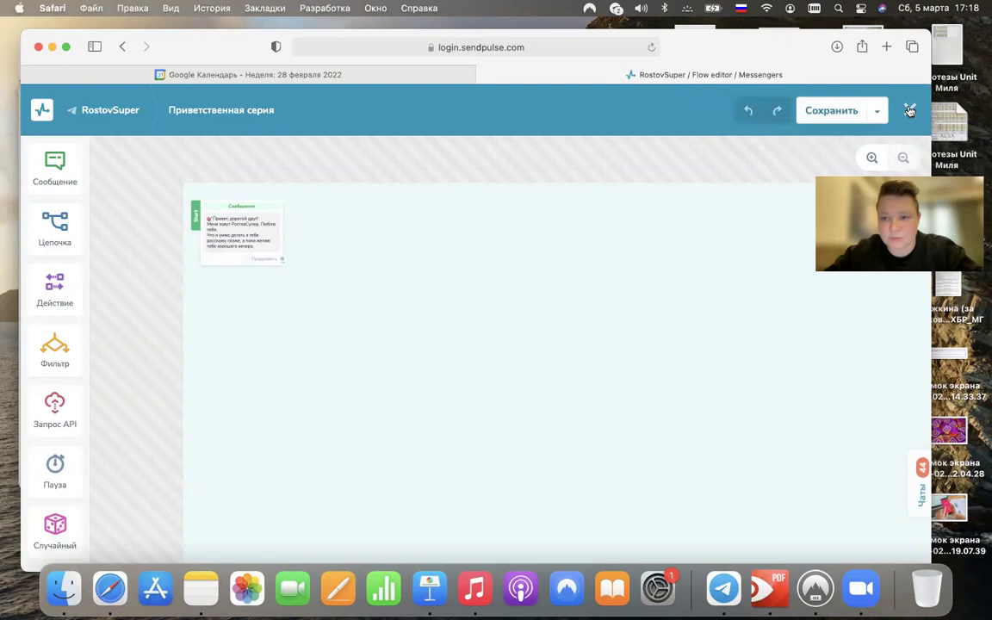
{"action": "left_click", "coordinate": [910, 110]}
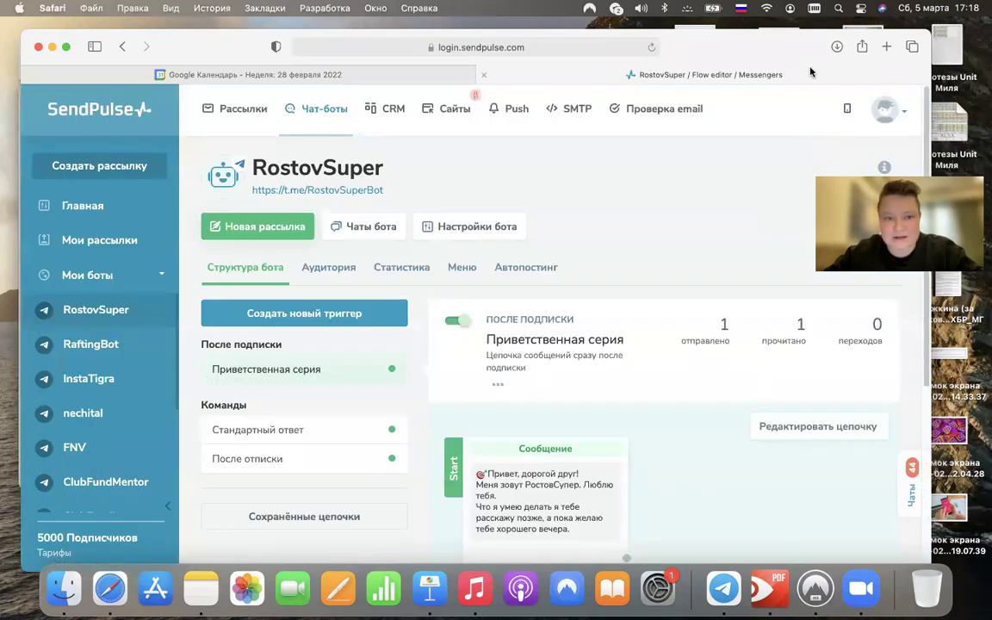
Switch to the RostovSuper chat in Telegram and test the greeting by unsubscribing with /stop and resubscribing with /start
{"action": "left_click", "coordinate": [729, 585]}
{"action": "mouse_move", "coordinate": [734, 197]}
{"action": "left_mouse_down"}
{"action": "mouse_move", "coordinate": [728, 184]}
{"action": "mouse_move", "coordinate": [722, 209]}
{"action": "mouse_move", "coordinate": [726, 202]}
{"action": "left_mouse_up"}
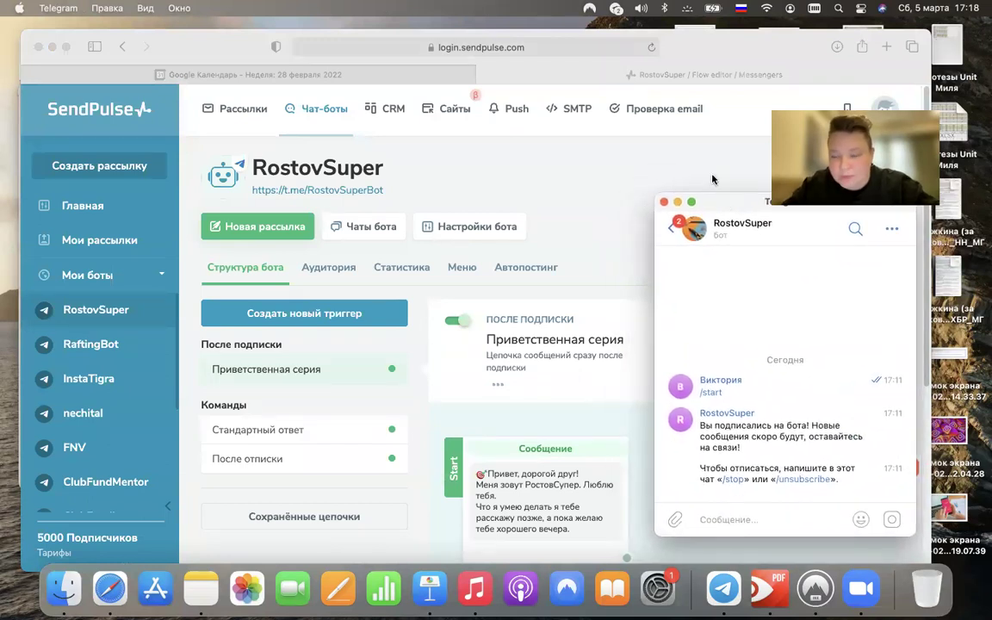
{"action": "left_click", "coordinate": [733, 479]}
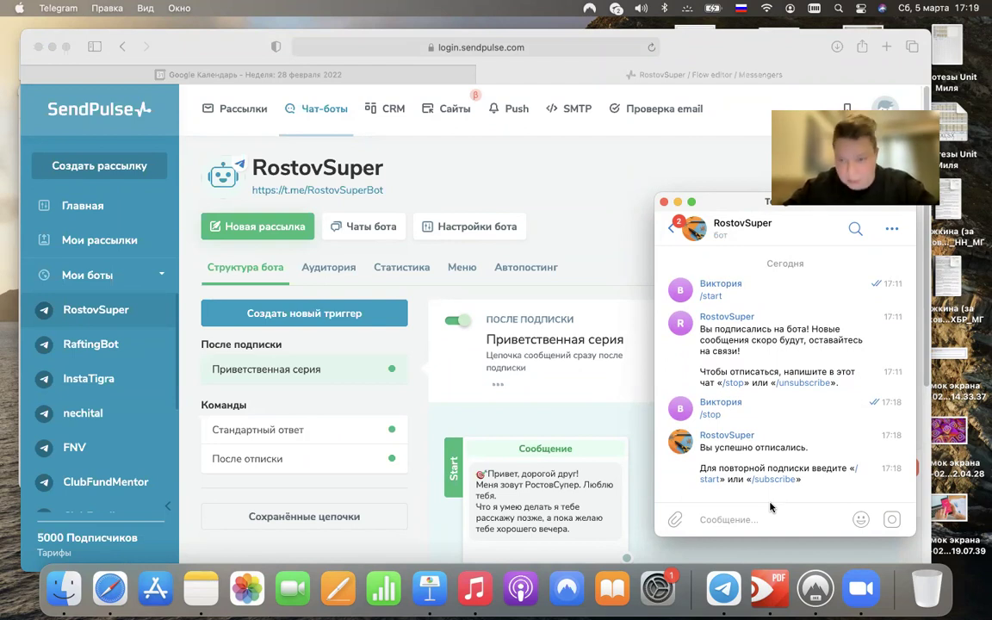
{"action": "left_click", "coordinate": [711, 480]}
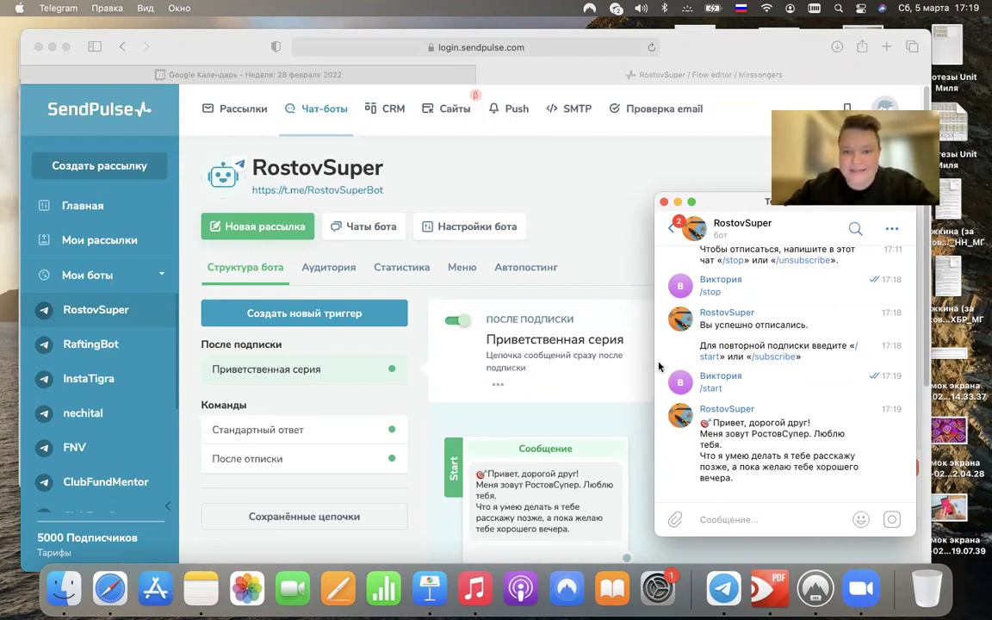
Return to SendPulse in Safari and open the Start message of the "Приветственная серия" chain for editing
{"action": "left_click", "coordinate": [616, 247]}
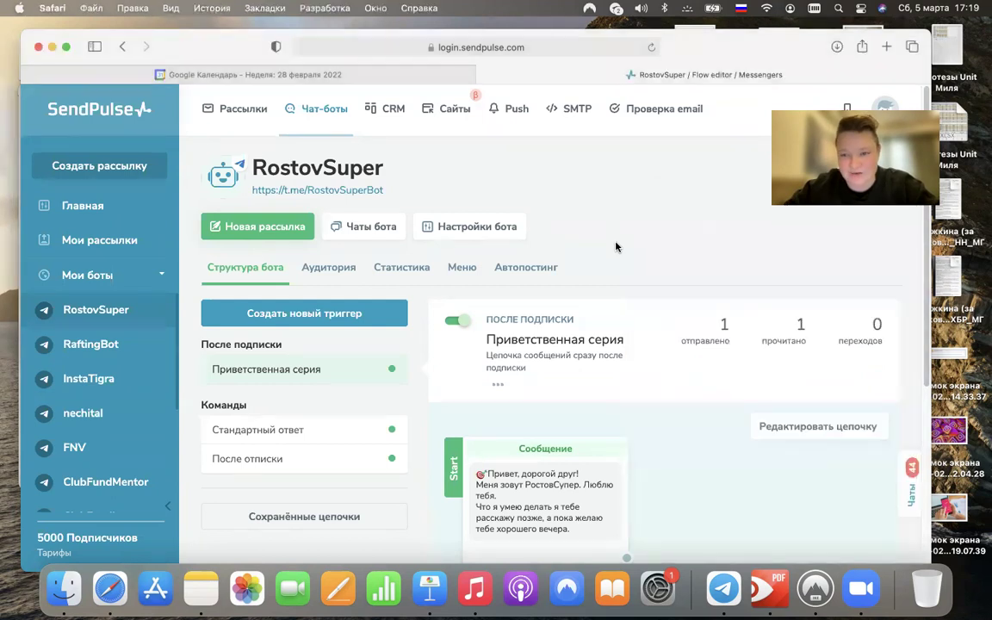
{"action": "scroll", "coordinate": [649, 349], "scroll_direction": "down", "scroll_amount": 4}
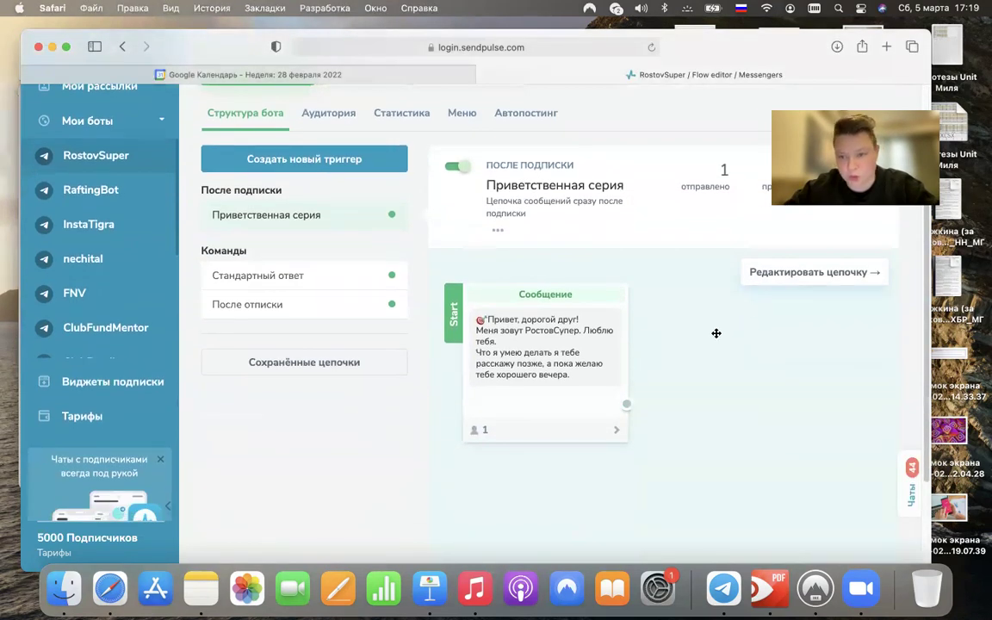
{"action": "left_click", "coordinate": [779, 277]}
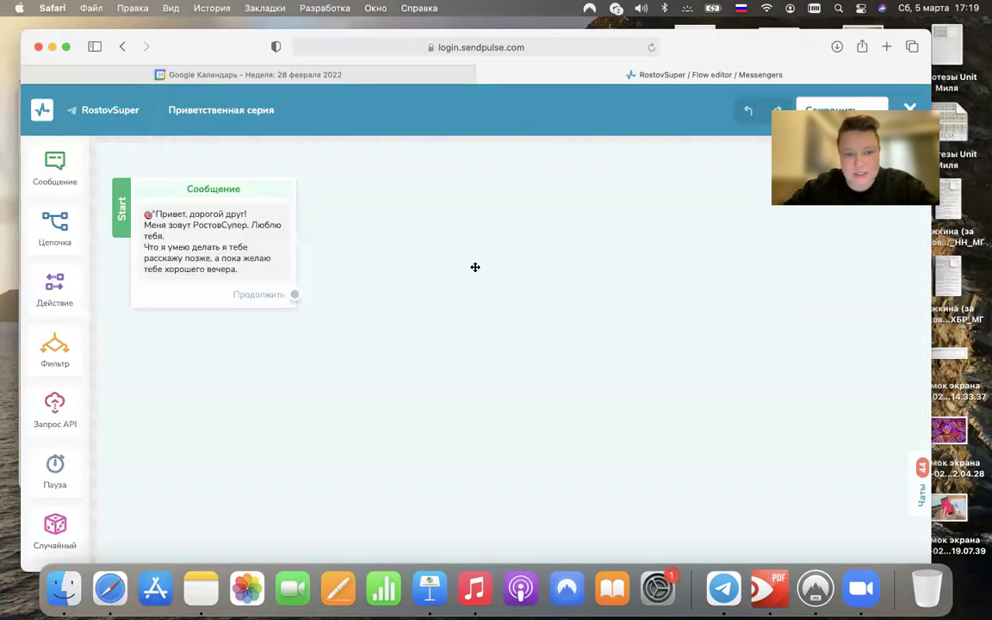
{"action": "left_click", "coordinate": [198, 188]}
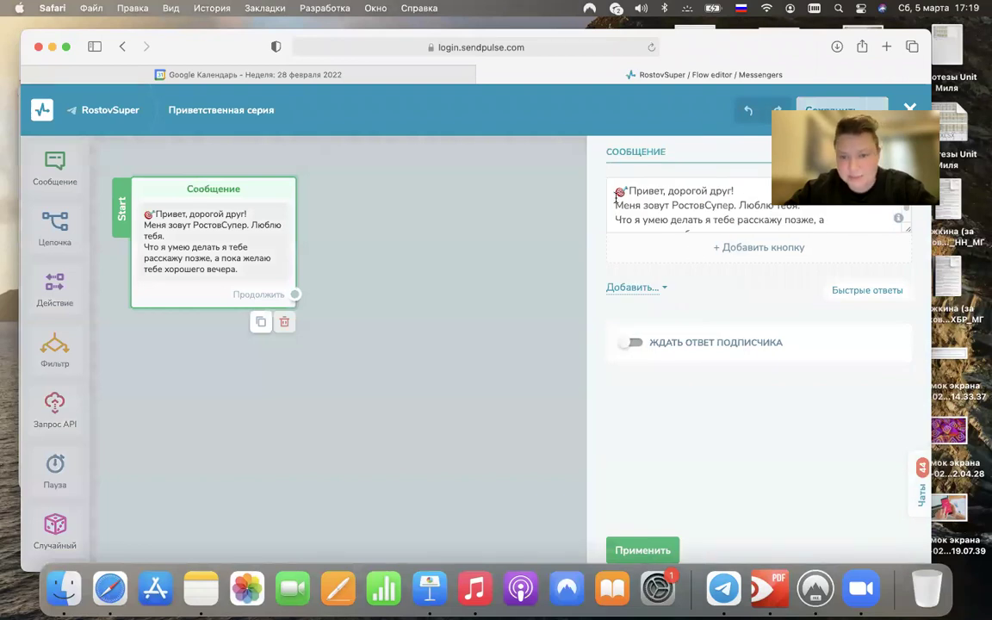
Add a text element to the Start message reading 'Сегодня состоится встреча в таком-то пространстве в 16.00, вход по паспорту.'
{"action": "left_click", "coordinate": [629, 289]}
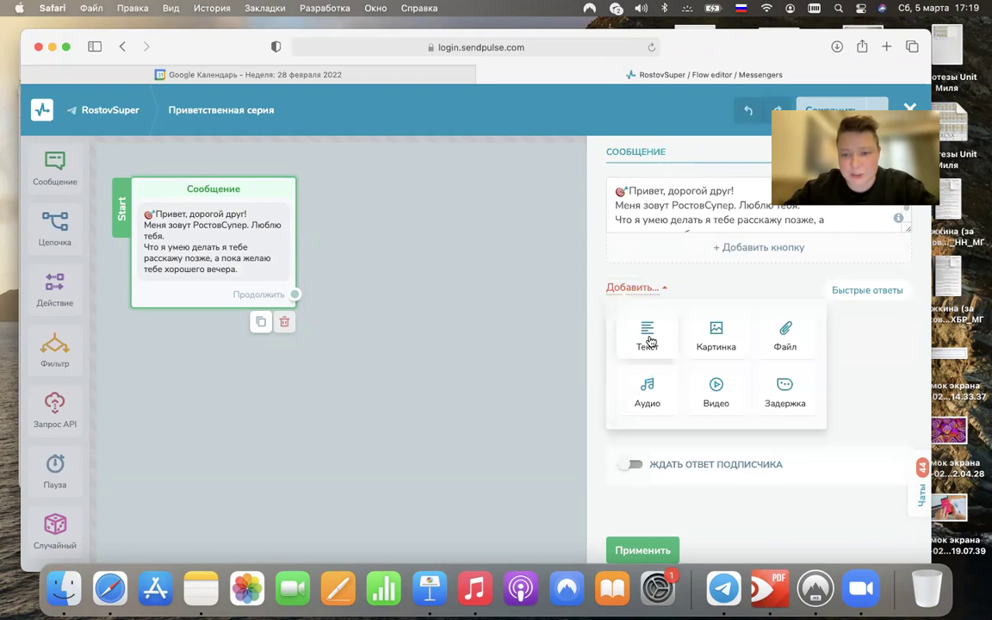
{"action": "left_click", "coordinate": [648, 338]}
{"action": "type", "text": "Сегодня состо"}
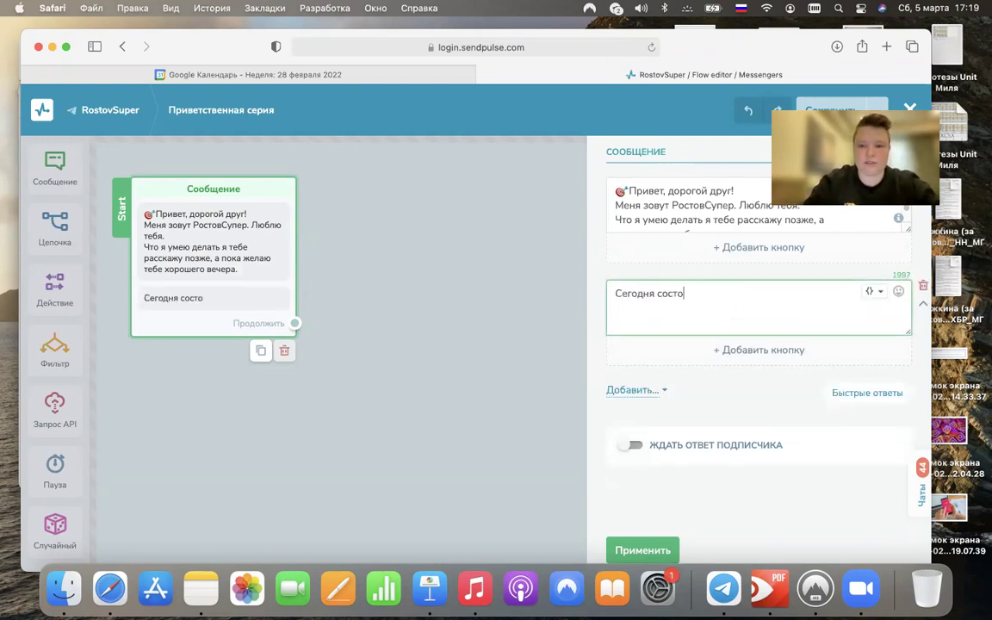
{"action": "type", "text": "ится встреча в таком-то простр"}
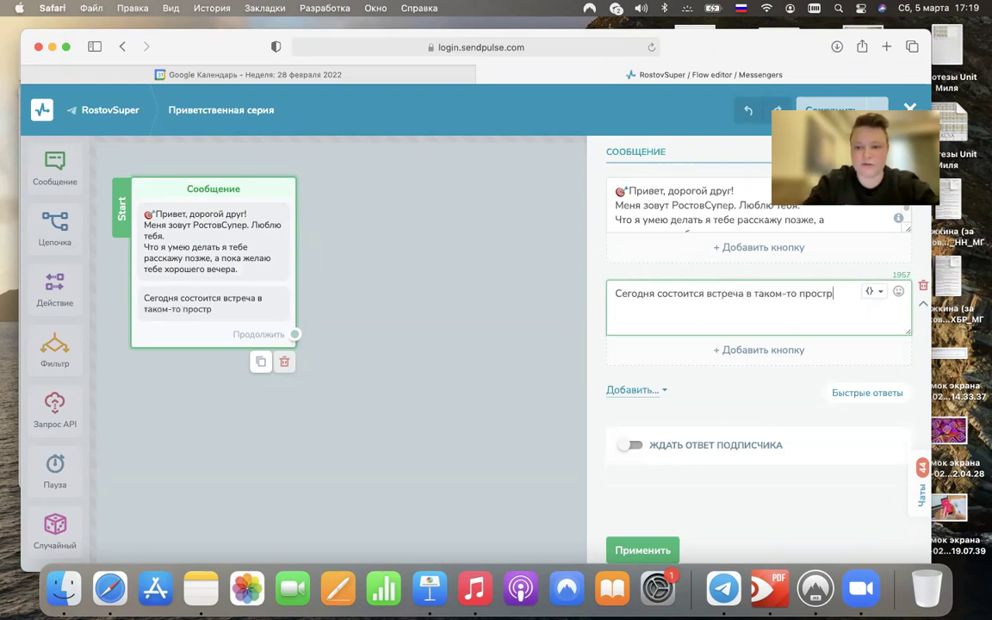
{"action": "type", "text": "анстве в 16."}
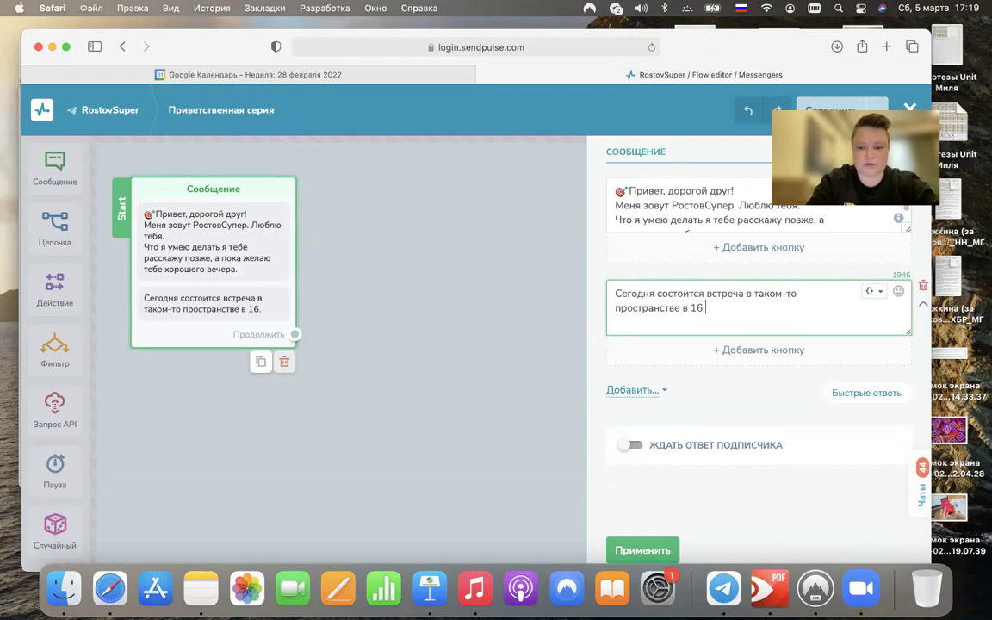
{"action": "type", "text": "00, вход"}
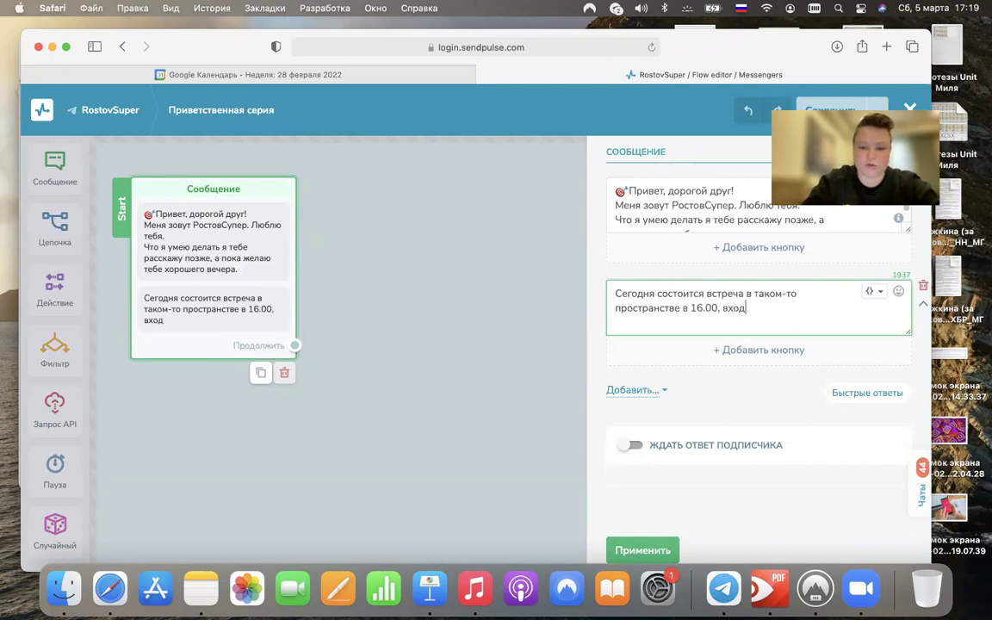
{"action": "type", "text": " по паспорту."}
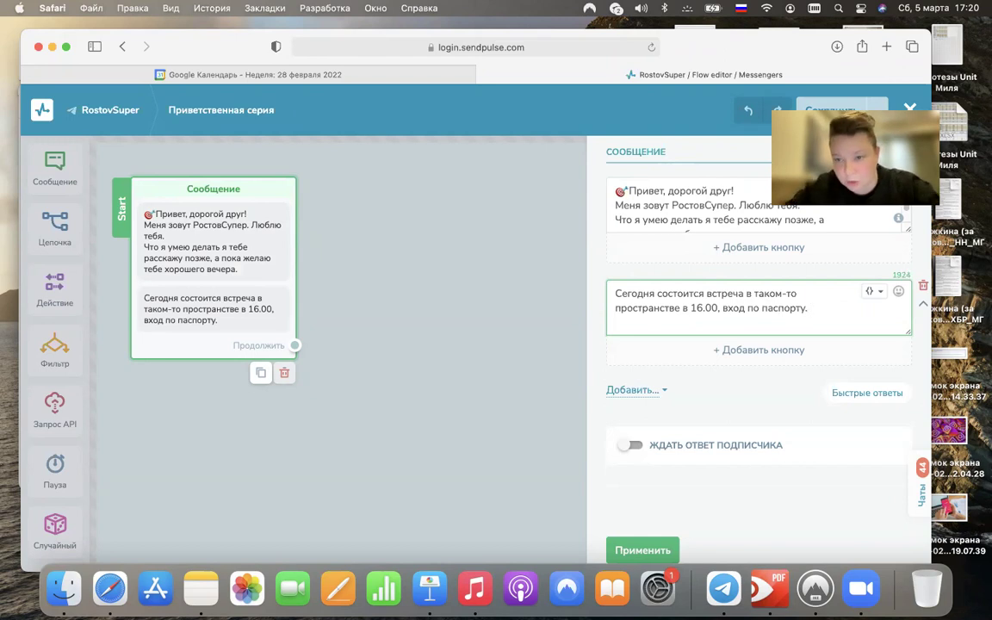
Add another text element to the Start message reading 'Не забудь хорошее настроение и много улыбок!'
{"action": "left_click", "coordinate": [635, 390]}
{"action": "left_click", "coordinate": [649, 449]}
{"action": "left_click", "coordinate": [699, 414]}
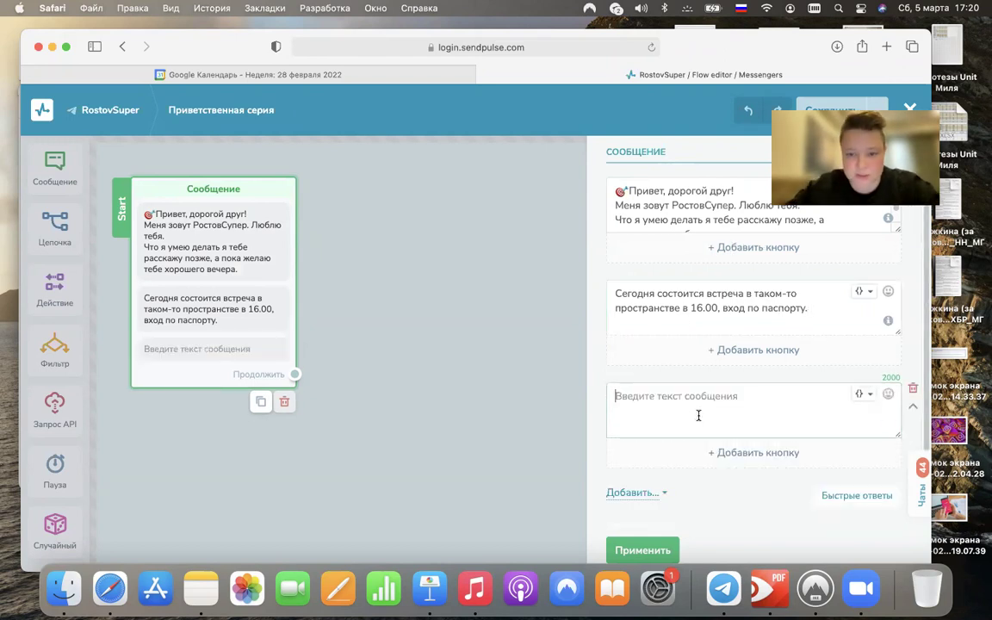
{"action": "type", "text": "Не забудь хорошее настрое"}
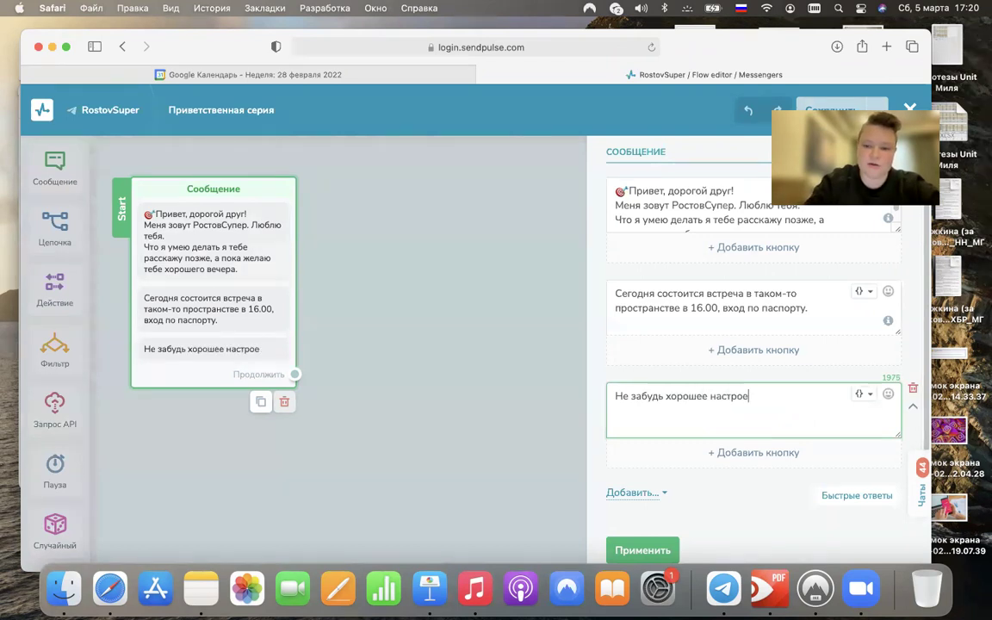
{"action": "type", "text": "ние и много улыбо"}
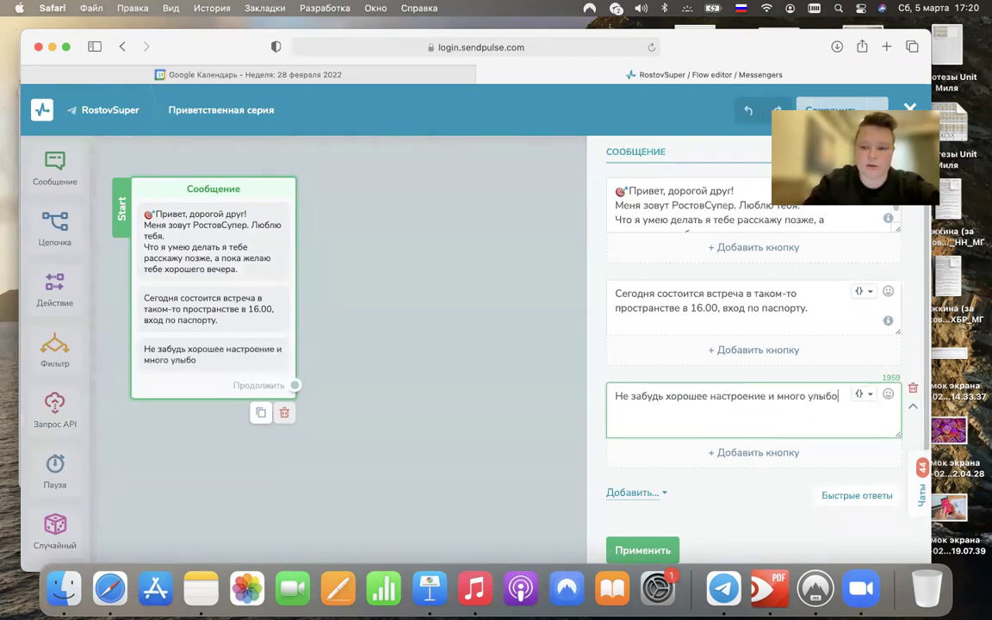
{"action": "type", "text": "к!"}
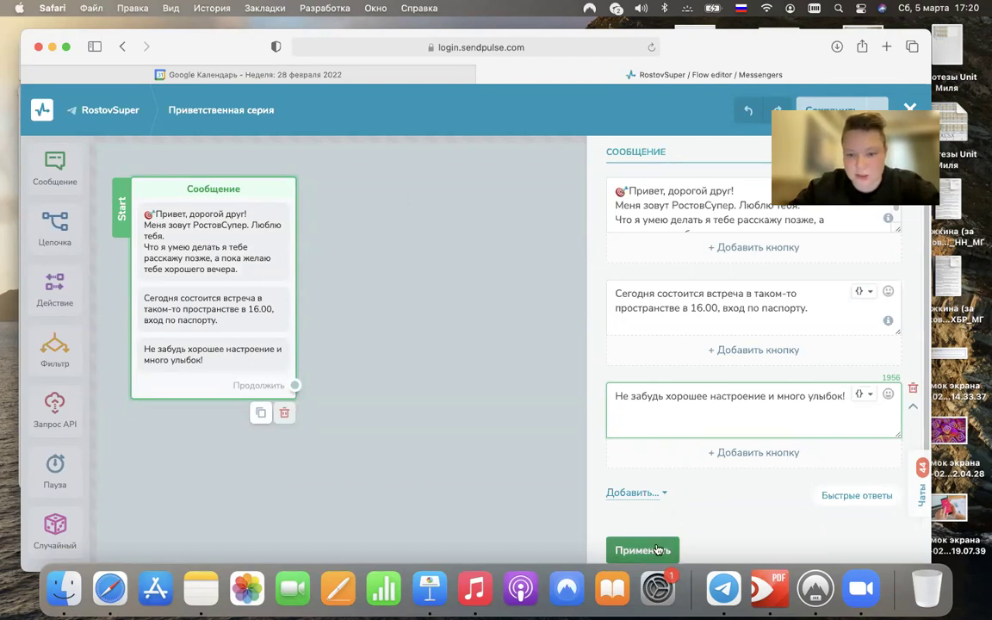
Add a picture element below the texts and fill it with the scissors and paper clips image from the iCloud Desktop folder
{"action": "left_click", "coordinate": [641, 495]}
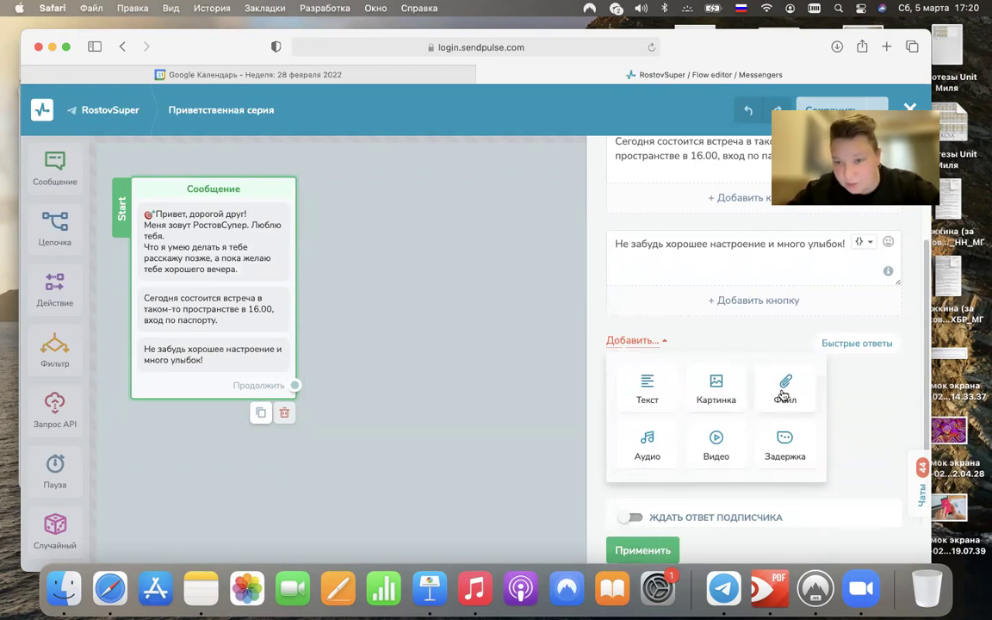
{"action": "left_click", "coordinate": [716, 390]}
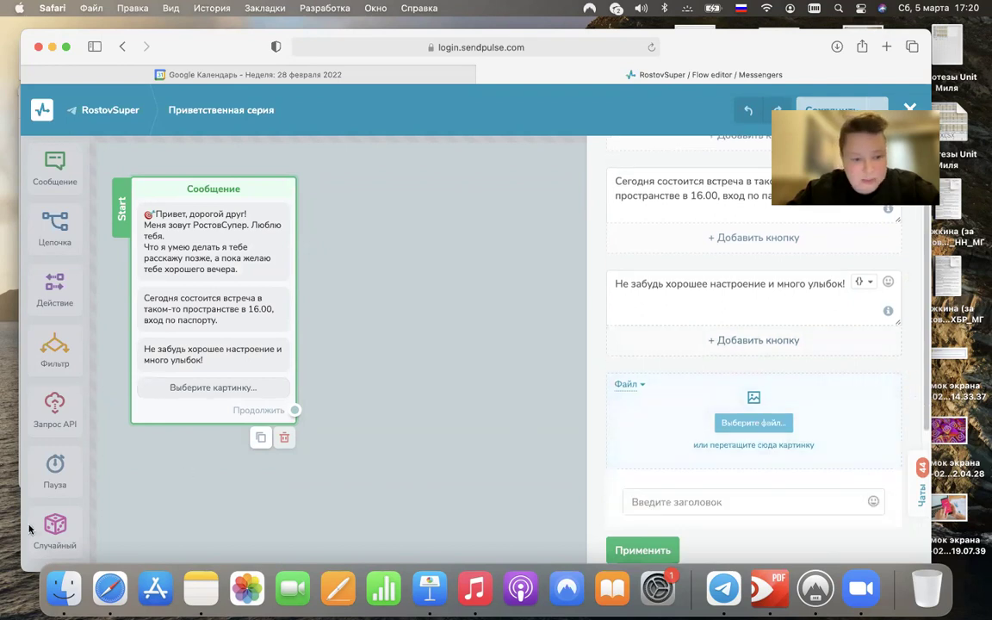
{"action": "left_click", "coordinate": [62, 588]}
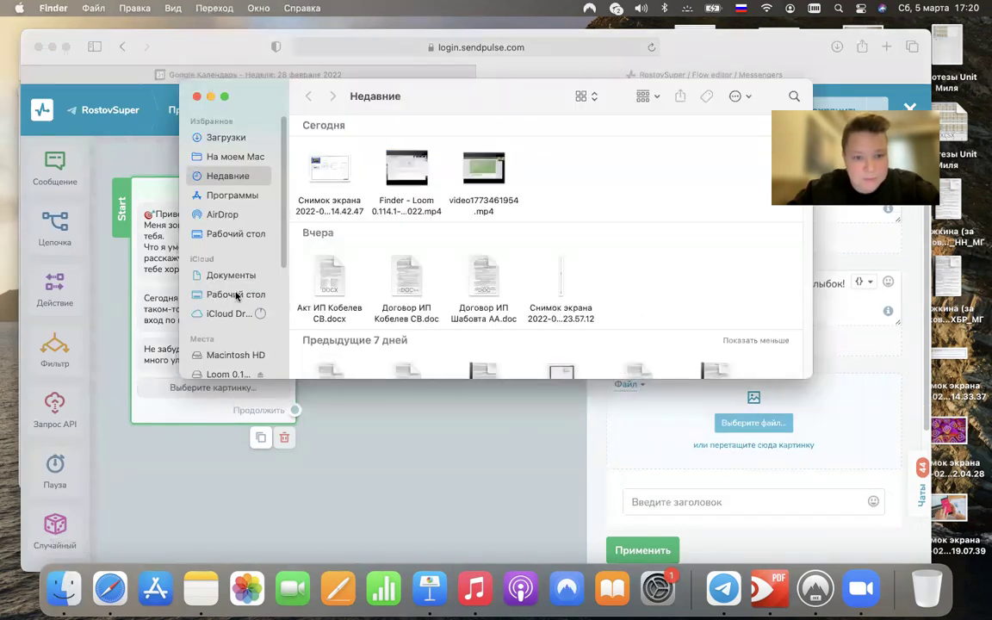
{"action": "left_click", "coordinate": [236, 294]}
{"action": "left_click_drag", "start_coordinate": [407, 157], "coordinate": [733, 430]}
{"action": "left_click", "coordinate": [197, 95]}
{"action": "scroll", "coordinate": [697, 392], "scroll_direction": "down", "scroll_amount": 2}
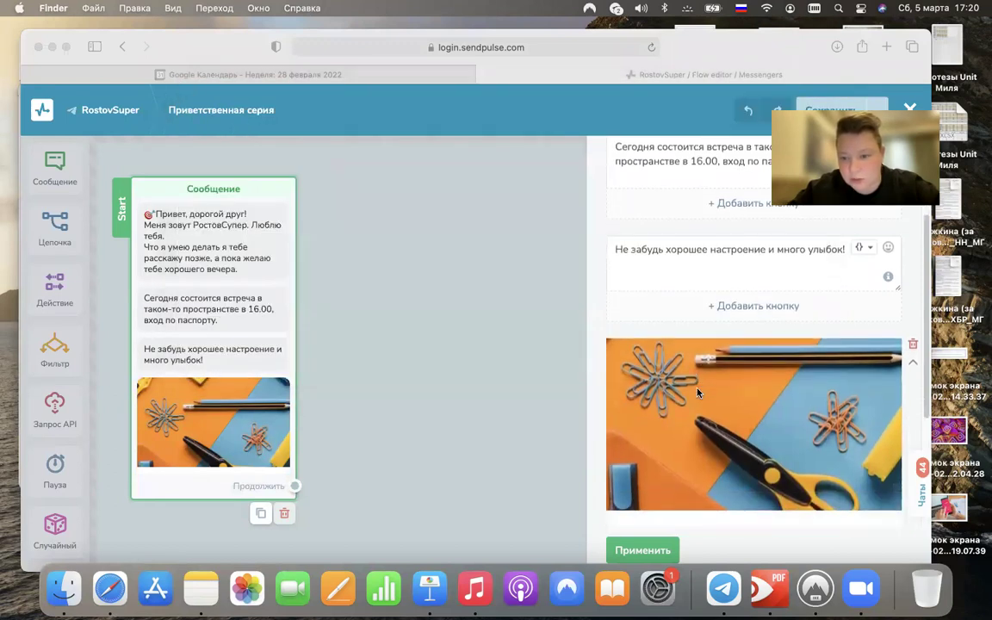
{"action": "scroll", "coordinate": [699, 393], "scroll_direction": "down", "scroll_amount": 1}
{"action": "scroll", "coordinate": [701, 385], "scroll_direction": "down", "scroll_amount": 1}
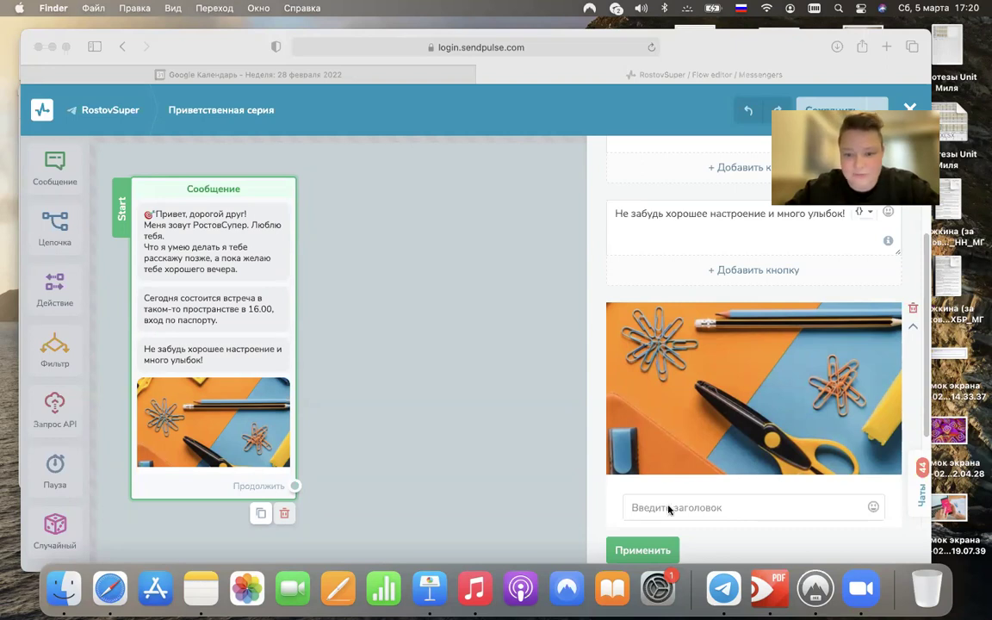
Apply the Start message changes, save the "Приветственная серия" chain and close the flow editor
{"action": "left_click", "coordinate": [643, 549]}
{"action": "left_click", "coordinate": [640, 548]}
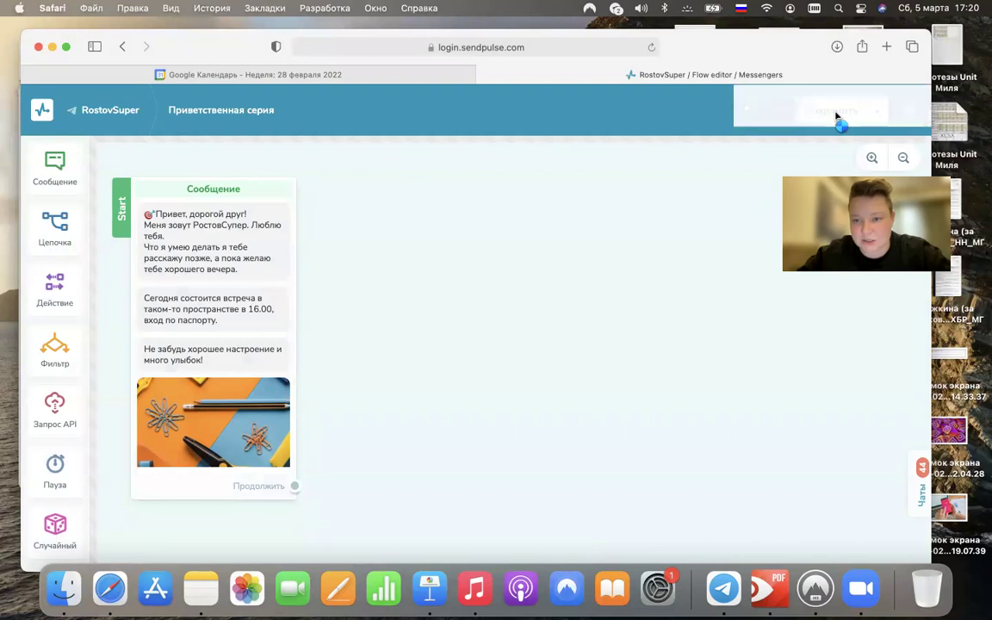
{"action": "left_click", "coordinate": [837, 117]}
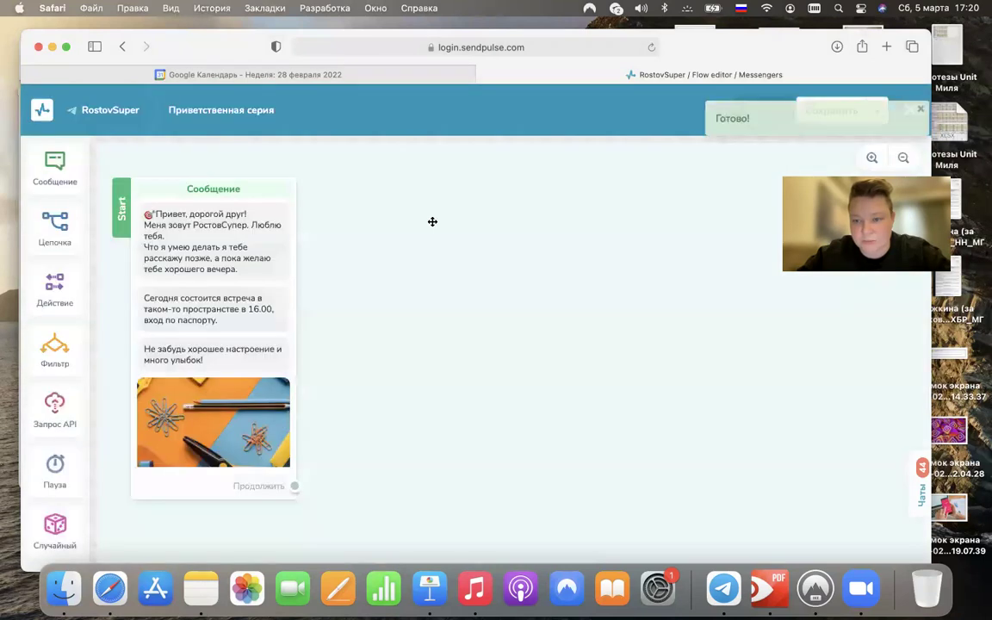
{"action": "left_click", "coordinate": [909, 112]}
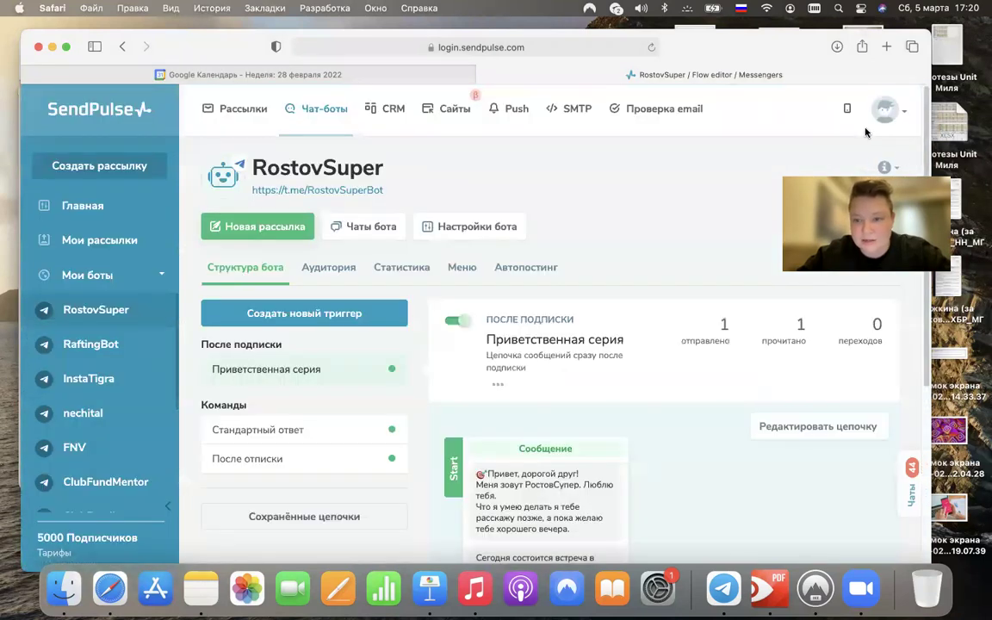
Switch to Telegram and resubscribe to the RostovSuper bot by sending /stop followed by /start
{"action": "left_click", "coordinate": [723, 588]}
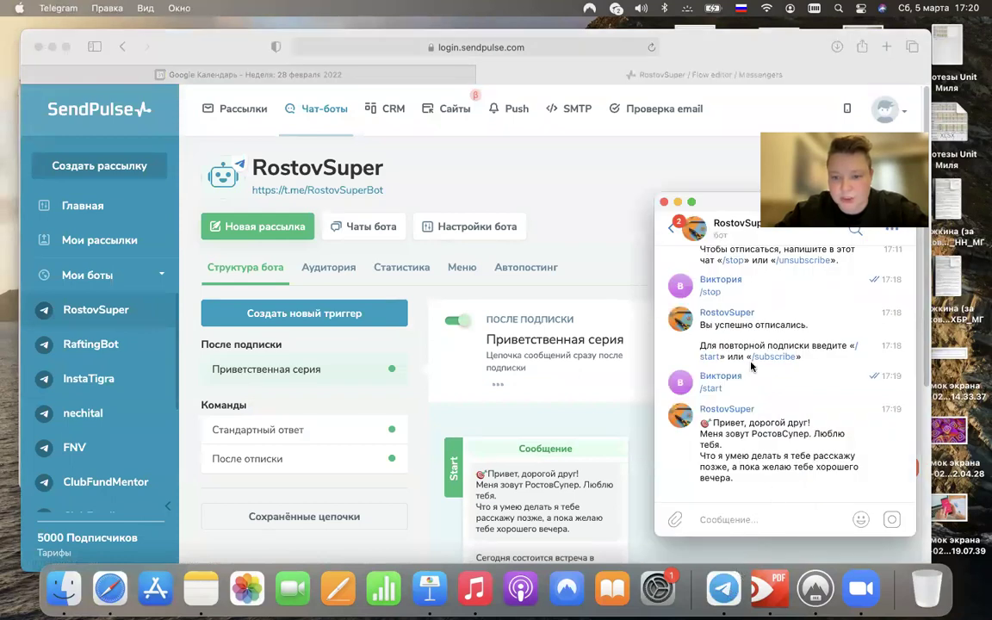
{"action": "left_click", "coordinate": [709, 292]}
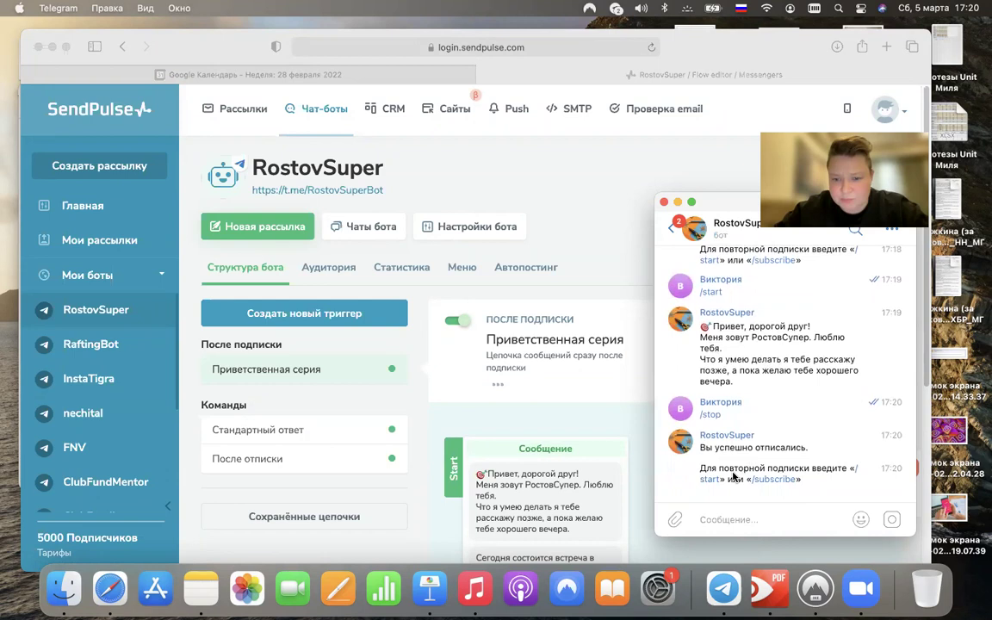
{"action": "left_click", "coordinate": [711, 479]}
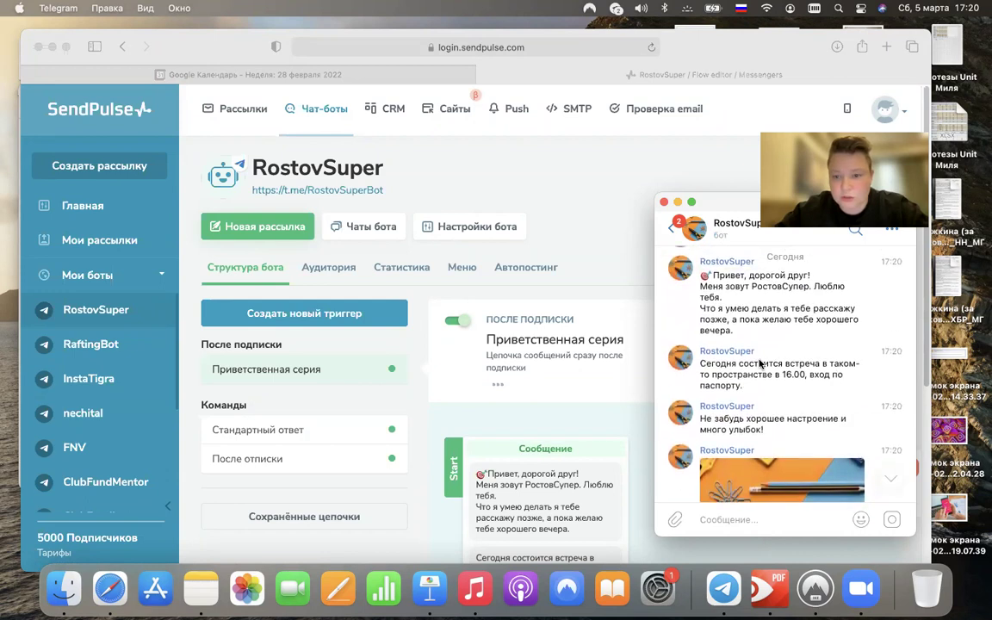
Review the welcome texts and the picture that the RostovSuper bot sent in the chat
{"action": "scroll", "coordinate": [775, 361], "scroll_direction": "down", "scroll_amount": 3}
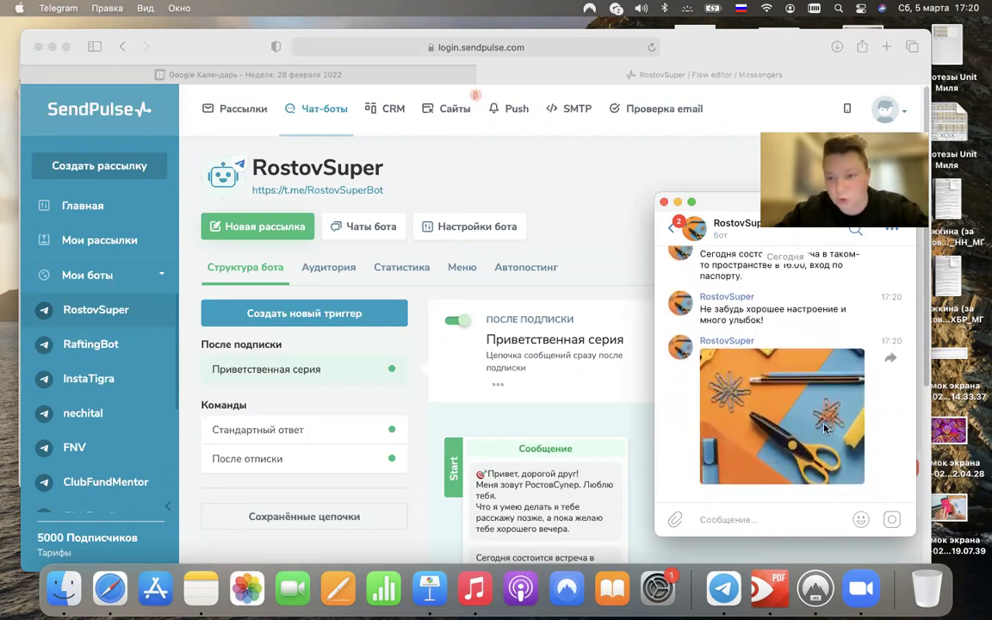
{"action": "scroll", "coordinate": [827, 422], "scroll_direction": "up", "scroll_amount": 5}
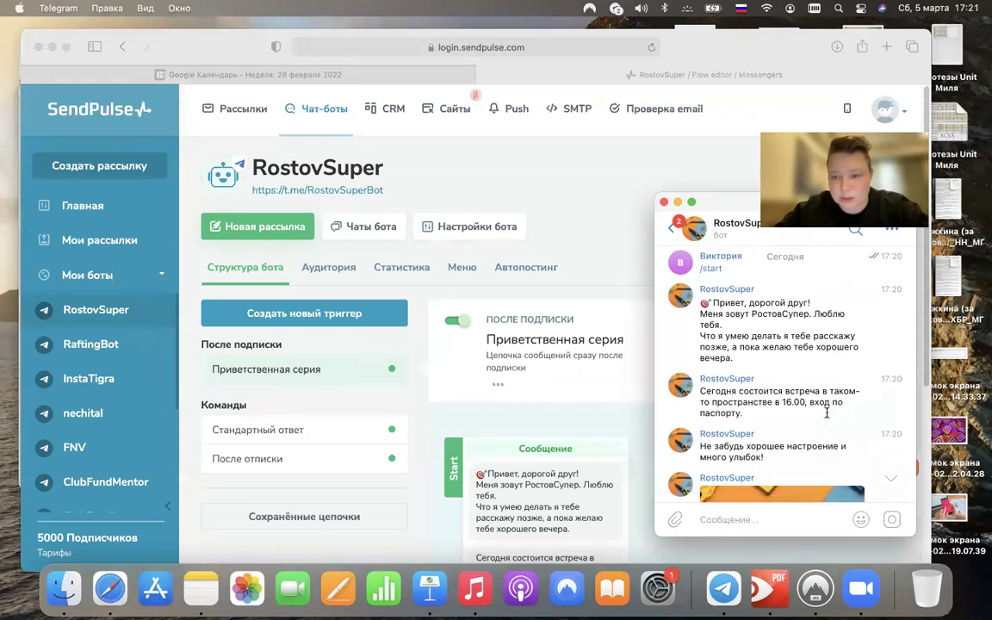
{"action": "scroll", "coordinate": [825, 418], "scroll_direction": "down", "scroll_amount": 5}
{"action": "scroll", "coordinate": [825, 418], "scroll_direction": "up", "scroll_amount": 5}
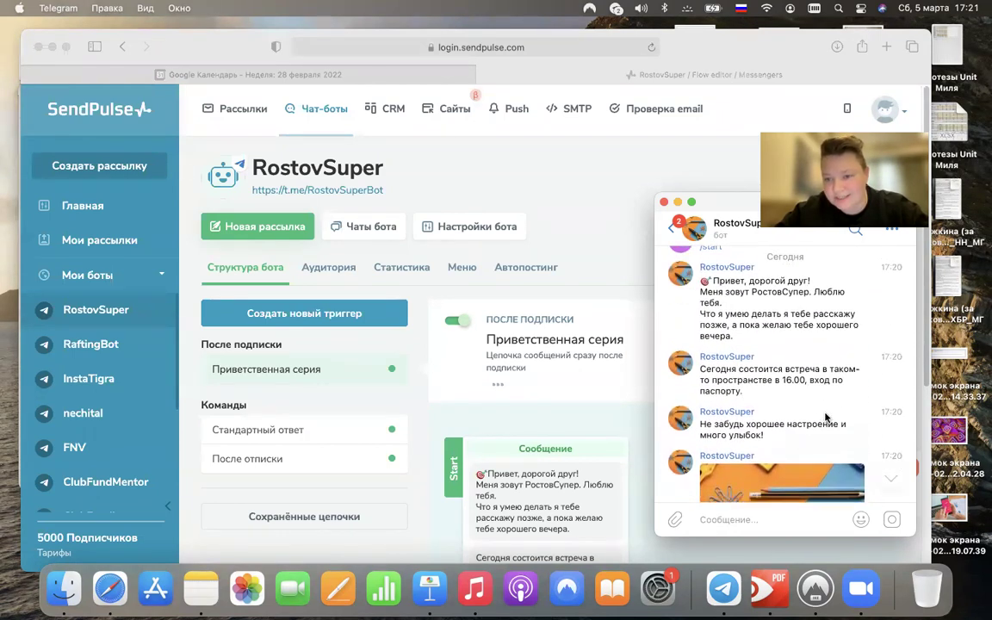
{"action": "scroll", "coordinate": [825, 417], "scroll_direction": "down", "scroll_amount": 5}
{"action": "scroll", "coordinate": [825, 418], "scroll_direction": "up", "scroll_amount": 5}
{"action": "scroll", "coordinate": [824, 417], "scroll_direction": "down", "scroll_amount": 5}
{"action": "scroll", "coordinate": [825, 417], "scroll_direction": "up", "scroll_amount": 5}
{"action": "scroll", "coordinate": [825, 417], "scroll_direction": "down", "scroll_amount": 5}
{"action": "scroll", "coordinate": [824, 417], "scroll_direction": "up", "scroll_amount": 5}
{"action": "scroll", "coordinate": [825, 418], "scroll_direction": "down", "scroll_amount": 5}
{"action": "scroll", "coordinate": [825, 417], "scroll_direction": "up", "scroll_amount": 5}
Return to SendPulse in Safari and reopen the Start message of the "Приветственная серия" chain for editing
{"action": "left_click", "coordinate": [647, 392]}
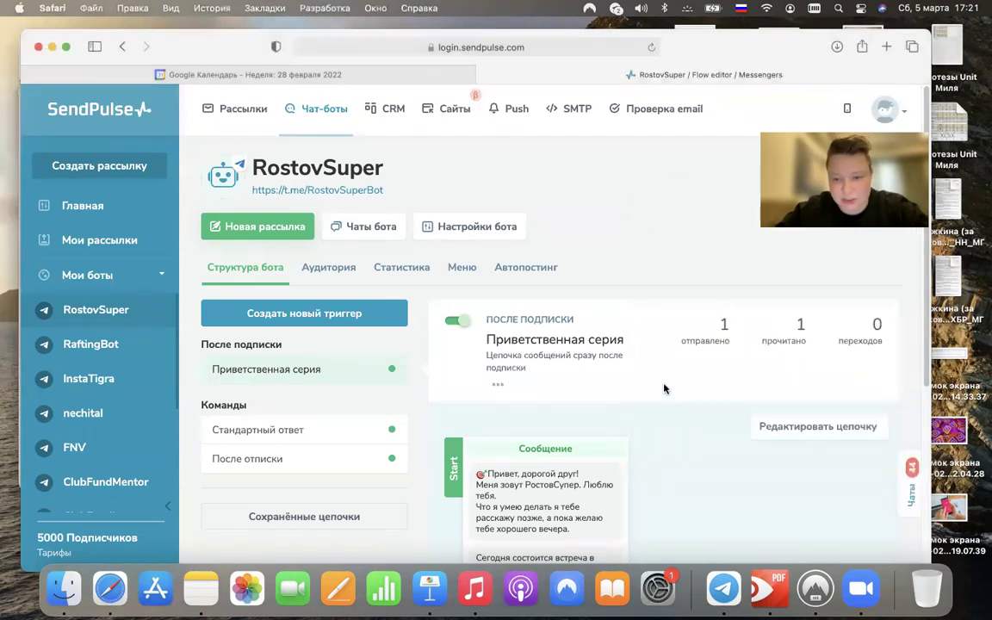
{"action": "scroll", "coordinate": [665, 400], "scroll_direction": "down", "scroll_amount": 3}
{"action": "scroll", "coordinate": [665, 400], "scroll_direction": "down", "scroll_amount": 3}
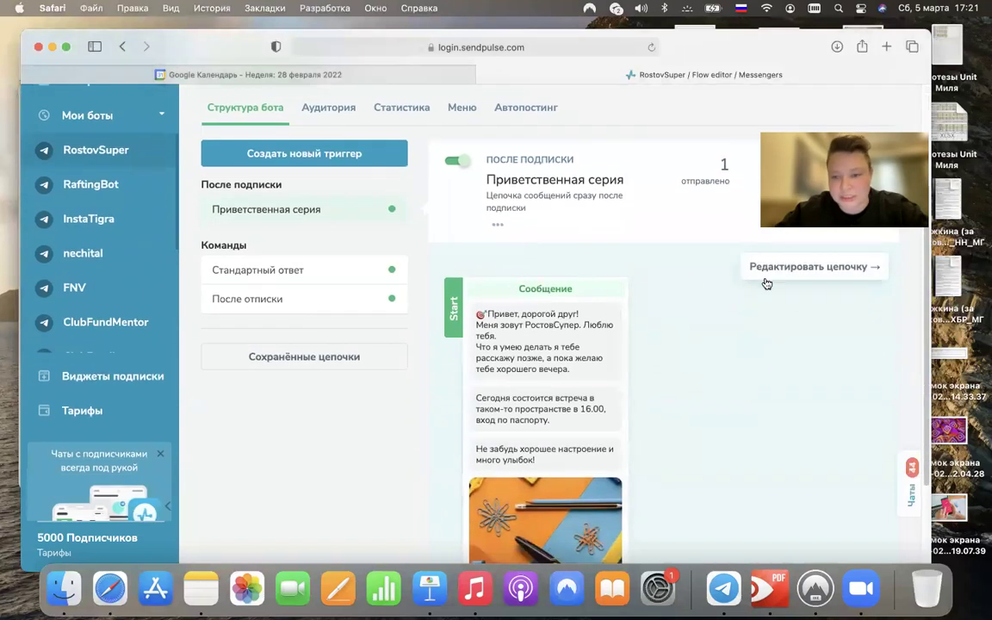
{"action": "left_click", "coordinate": [781, 272]}
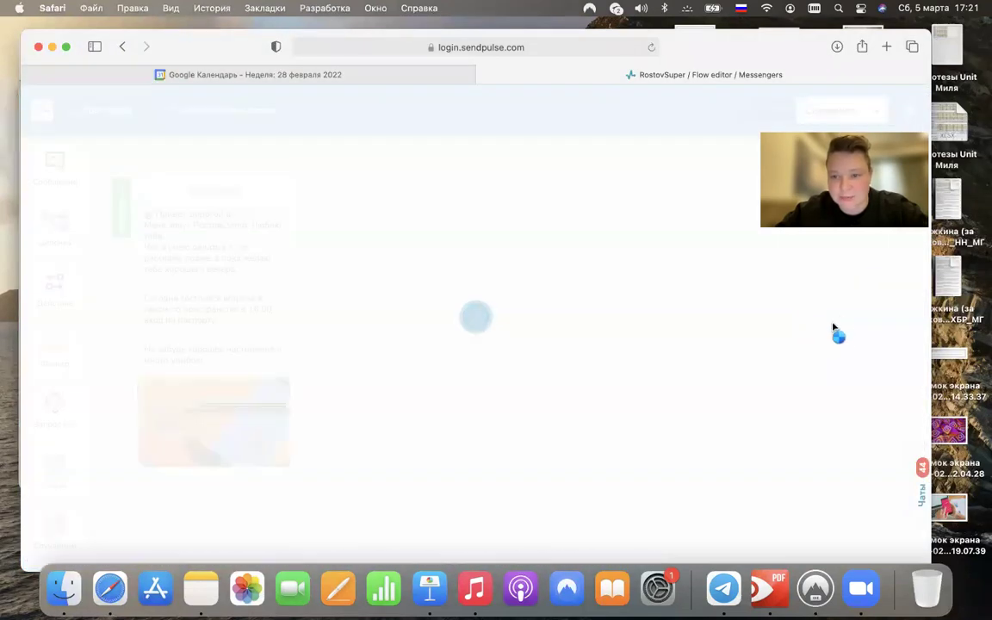
{"action": "left_click", "coordinate": [215, 188]}
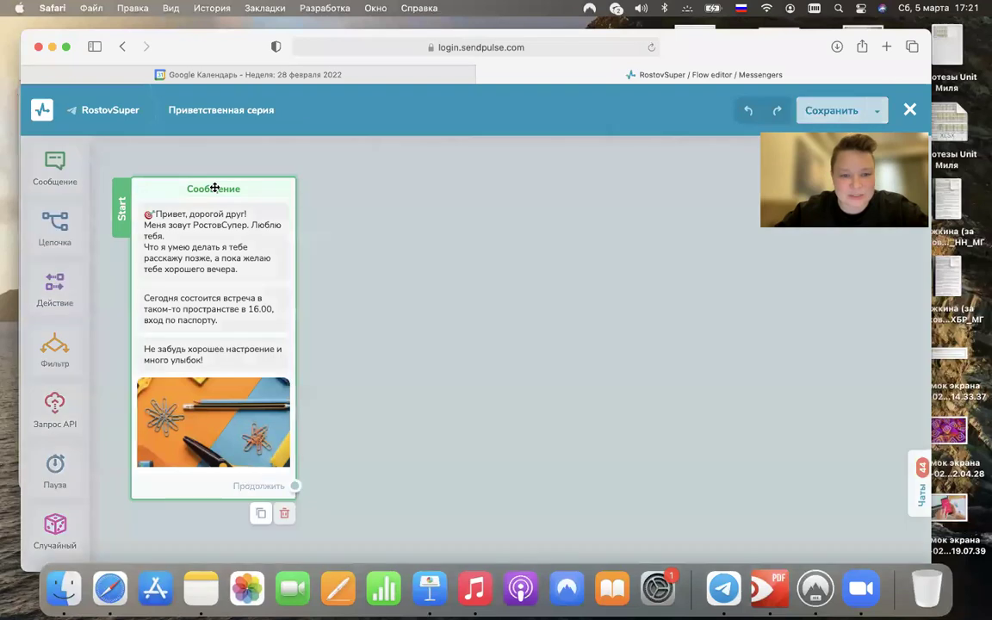
Add a delay element to the Start message, placed directly after the greeting text, with a duration of 3 seconds
{"action": "scroll", "coordinate": [656, 414], "scroll_direction": "down", "scroll_amount": 10}
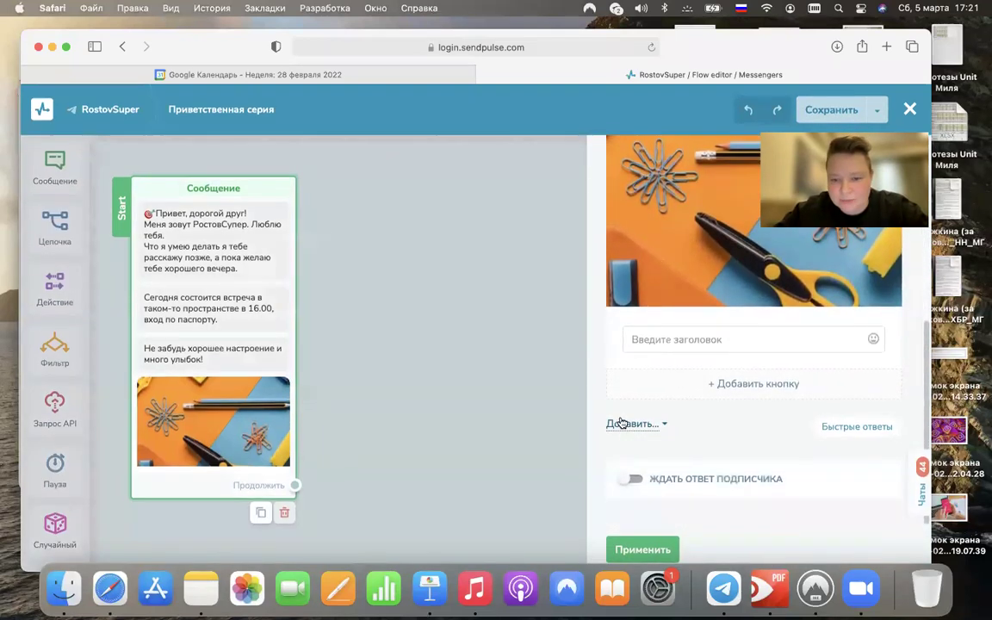
{"action": "left_click", "coordinate": [631, 425]}
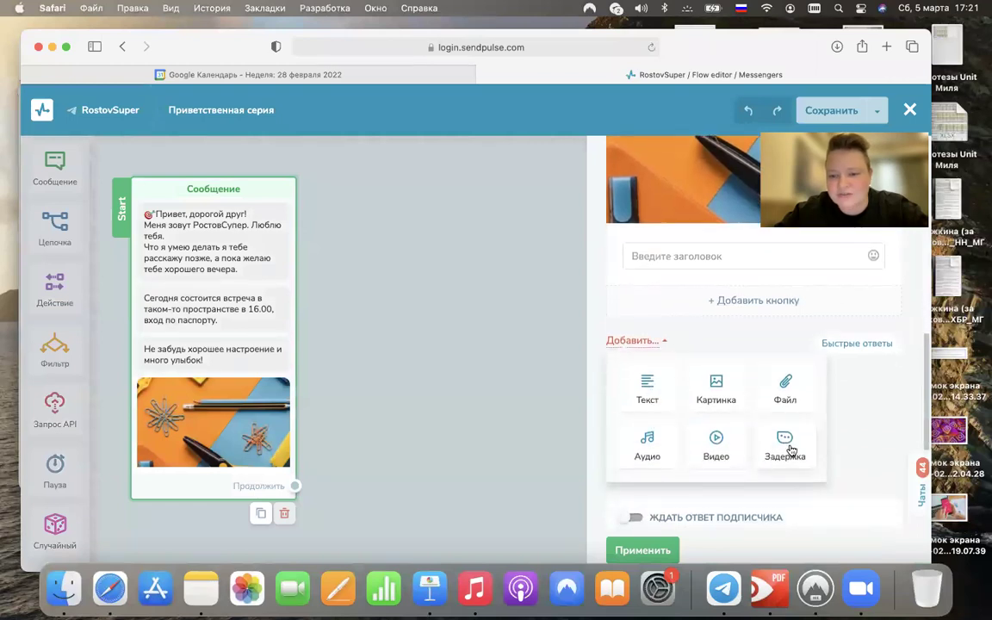
{"action": "left_click", "coordinate": [787, 446]}
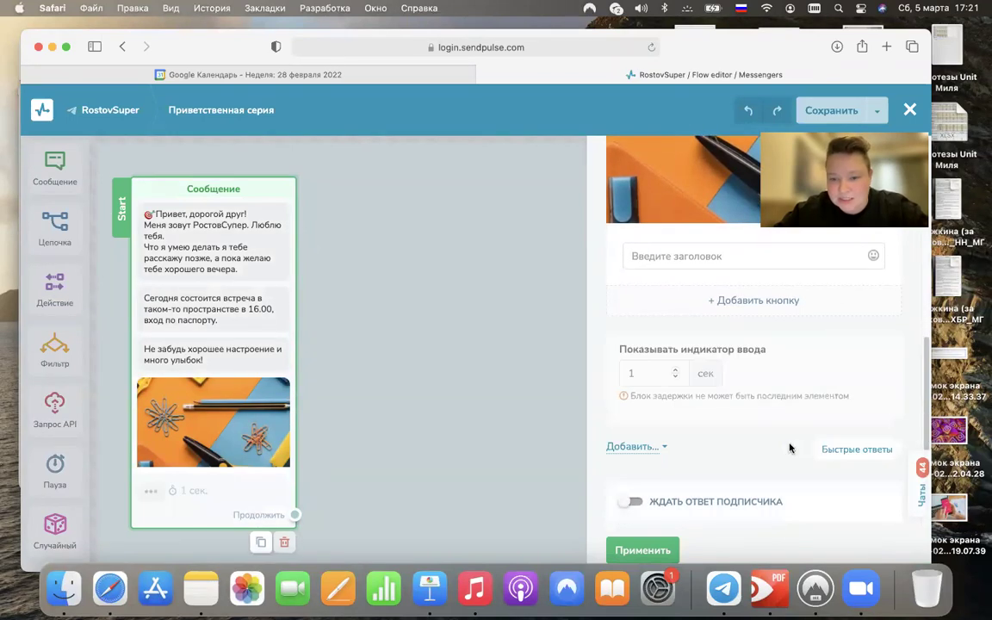
{"action": "mouse_move", "coordinate": [861, 380]}
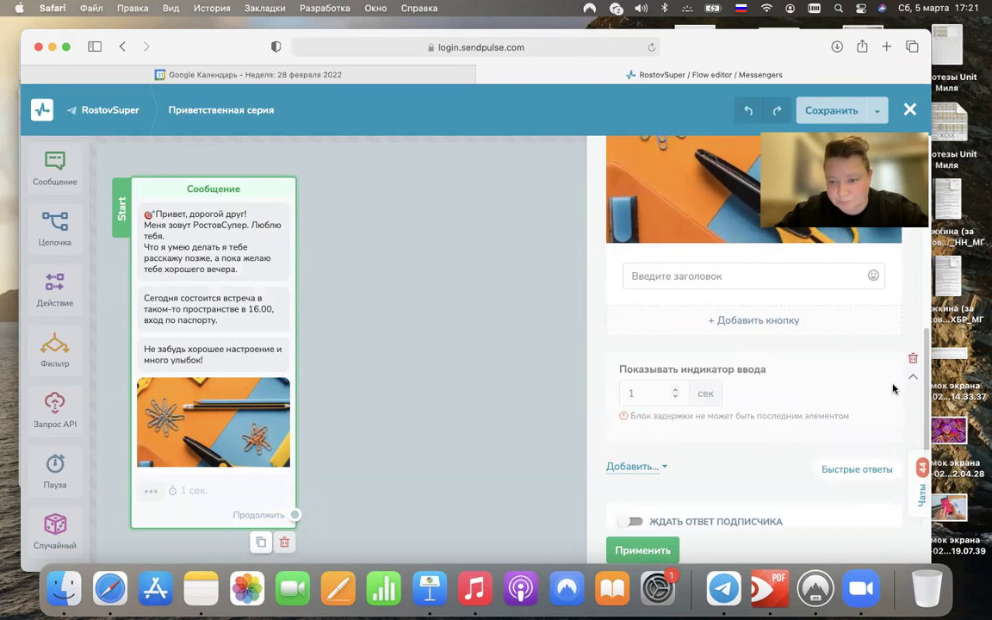
{"action": "left_click", "coordinate": [912, 378]}
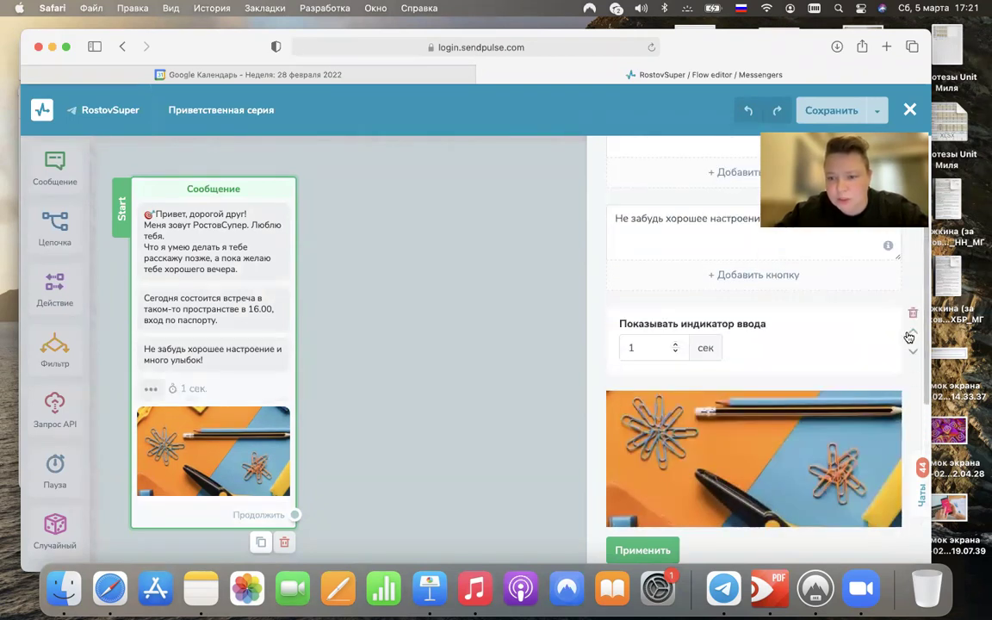
{"action": "left_click", "coordinate": [912, 333]}
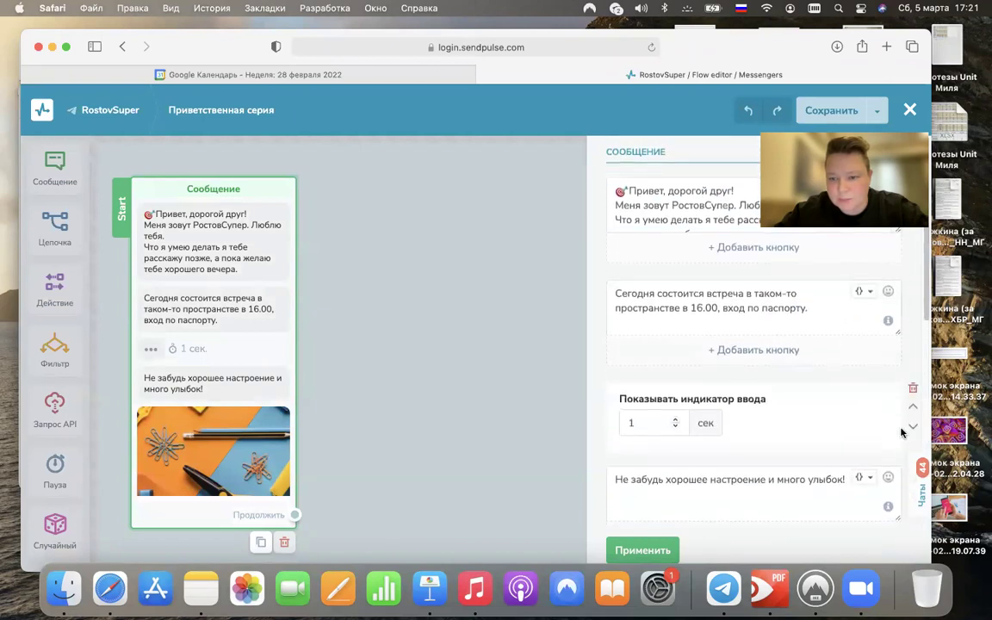
{"action": "left_click", "coordinate": [914, 409]}
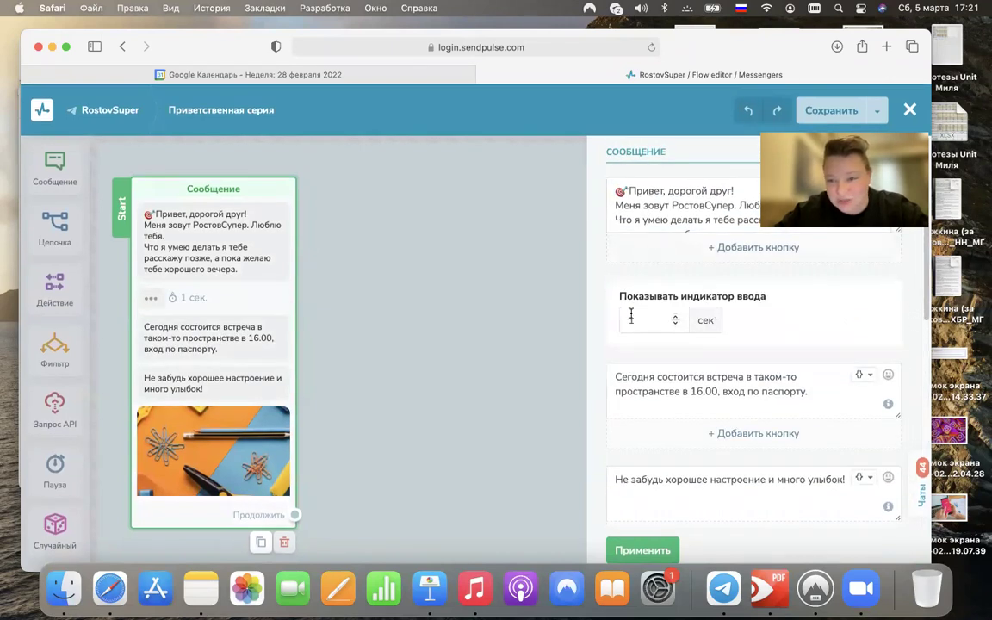
{"action": "left_click", "coordinate": [676, 318]}
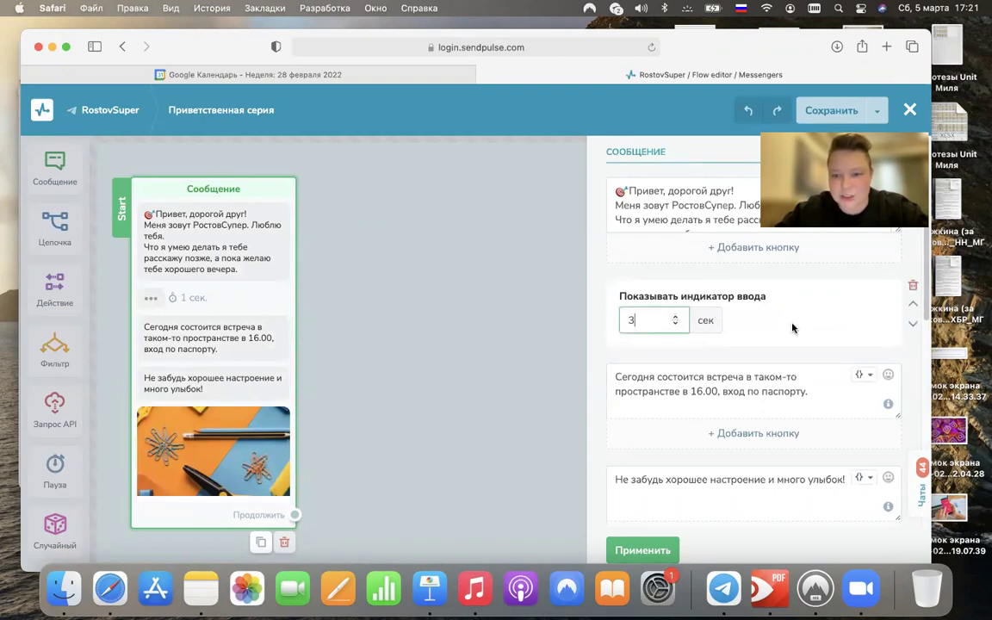
Add a second delay element to the Start message and move it between the meeting text and the good mood text
{"action": "scroll", "coordinate": [793, 327], "scroll_direction": "down", "scroll_amount": 6}
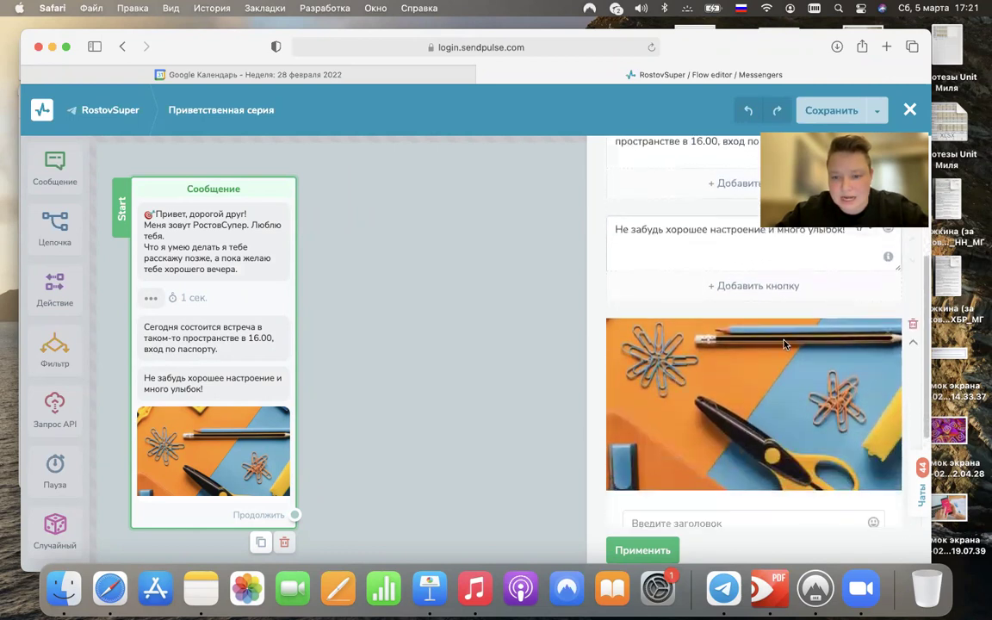
{"action": "scroll", "coordinate": [783, 344], "scroll_direction": "down", "scroll_amount": 4}
{"action": "left_click", "coordinate": [631, 422]}
{"action": "scroll", "coordinate": [757, 421], "scroll_direction": "down", "scroll_amount": 3}
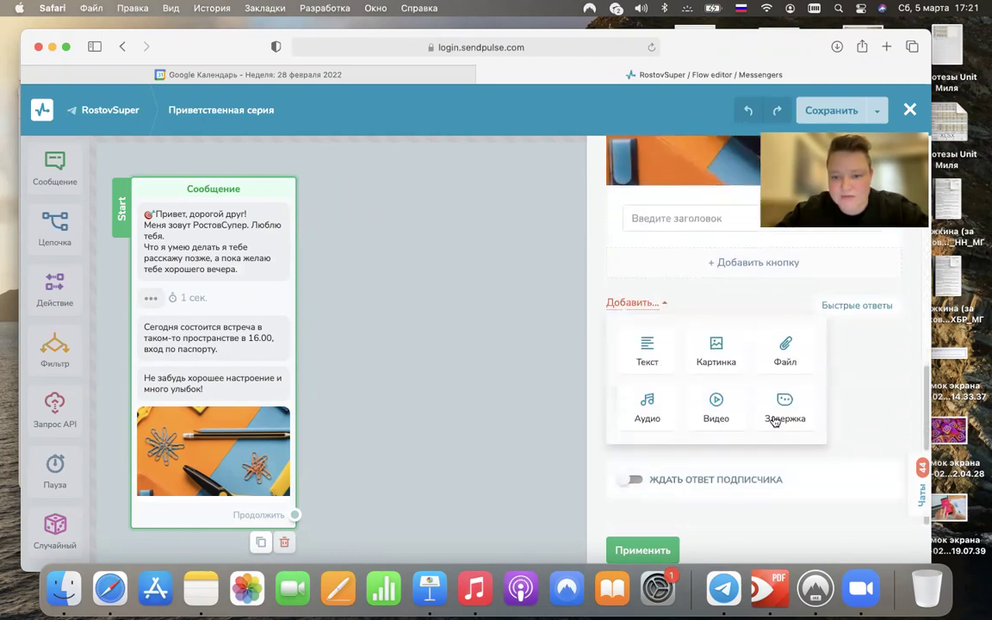
{"action": "left_click", "coordinate": [774, 419]}
{"action": "scroll", "coordinate": [824, 405], "scroll_direction": "up", "scroll_amount": 3}
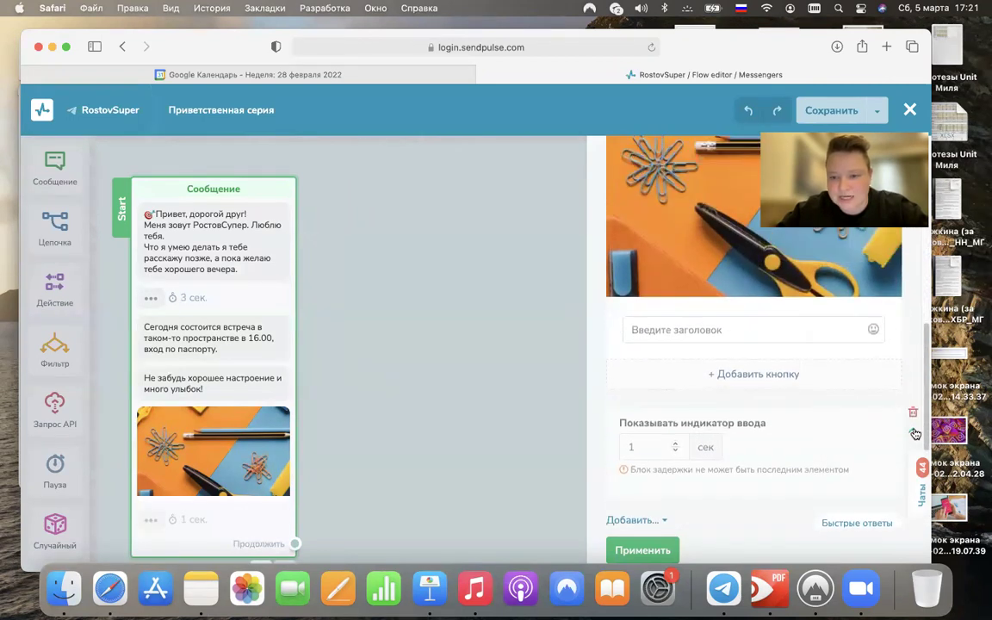
{"action": "left_click", "coordinate": [916, 433]}
{"action": "left_click", "coordinate": [914, 346]}
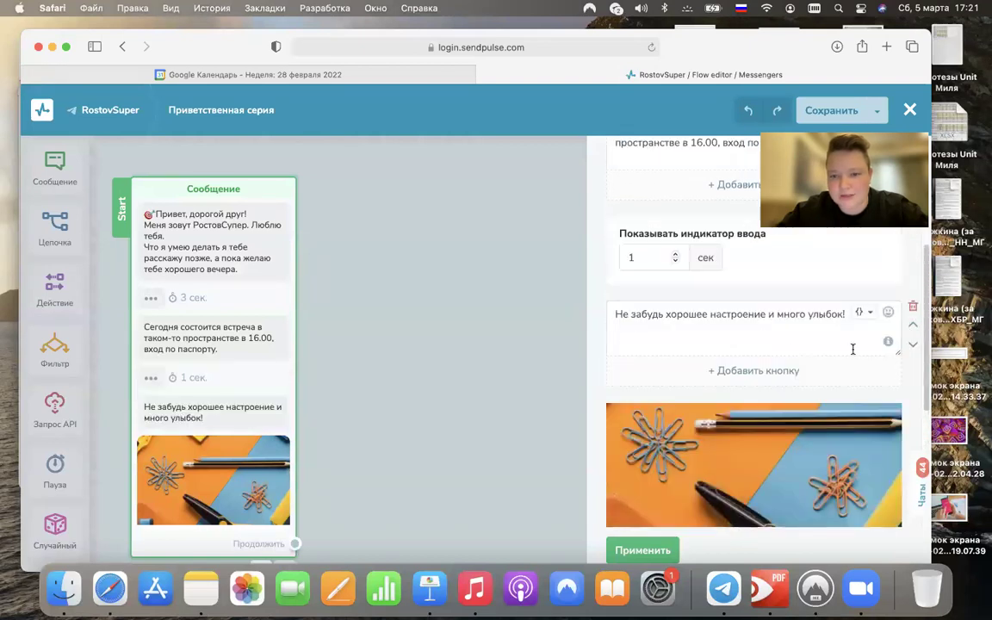
Set the typing indicator of the delay before the good mood text to 4 seconds
{"action": "scroll", "coordinate": [818, 351], "scroll_direction": "up", "scroll_amount": 5}
{"action": "scroll", "coordinate": [762, 359], "scroll_direction": "down", "scroll_amount": 4}
{"action": "left_click", "coordinate": [675, 302]}
{"action": "left_click", "coordinate": [675, 302]}
{"action": "left_click", "coordinate": [675, 302]}
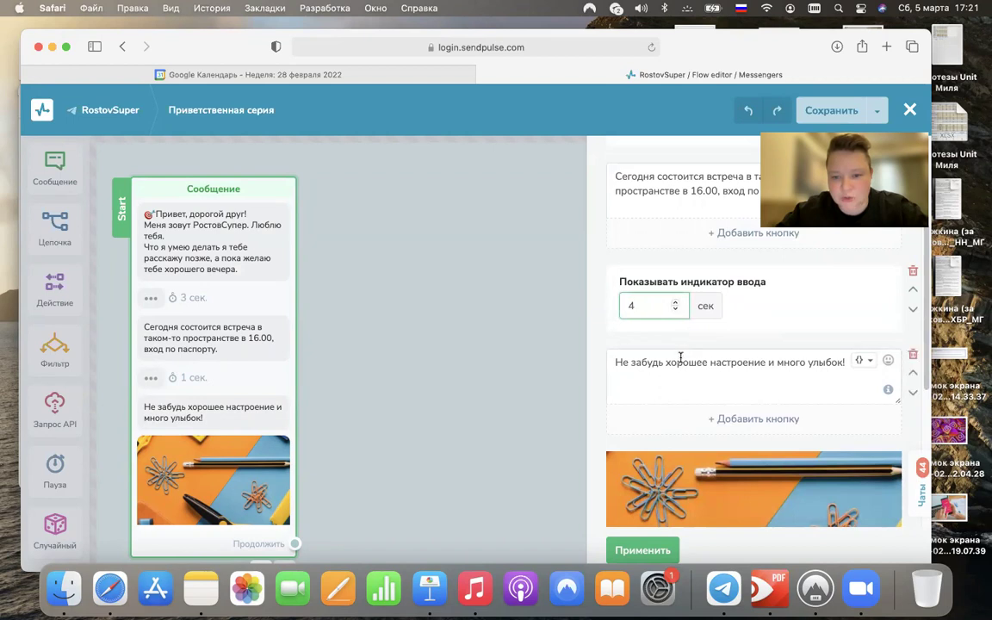
Apply the delays to the Start message, save the chain and exit to the RostovSuper bot page
{"action": "scroll", "coordinate": [689, 413], "scroll_direction": "down", "scroll_amount": 5}
{"action": "left_click", "coordinate": [637, 547]}
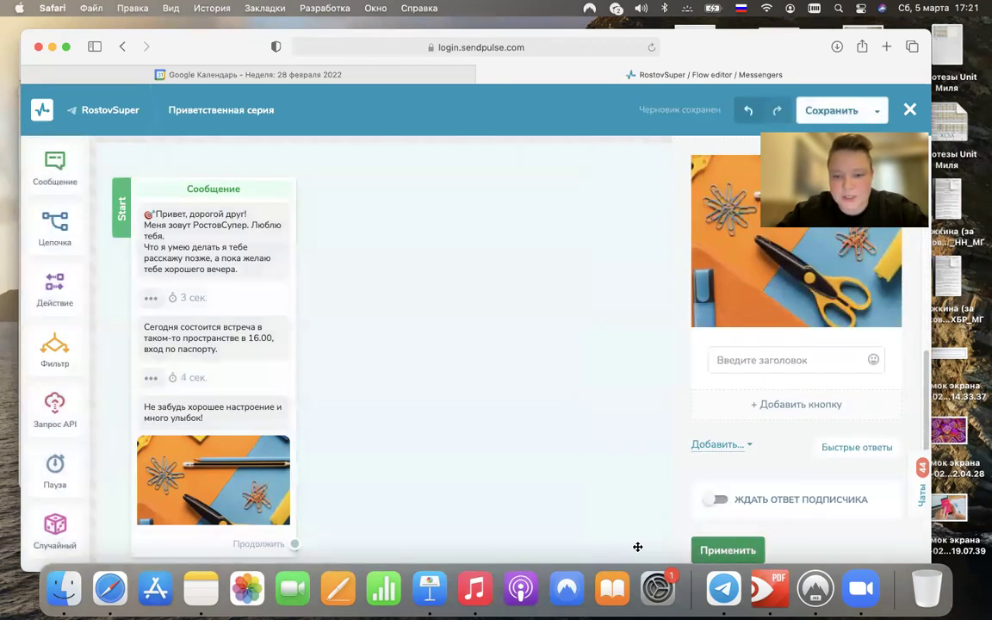
{"action": "left_click", "coordinate": [826, 109]}
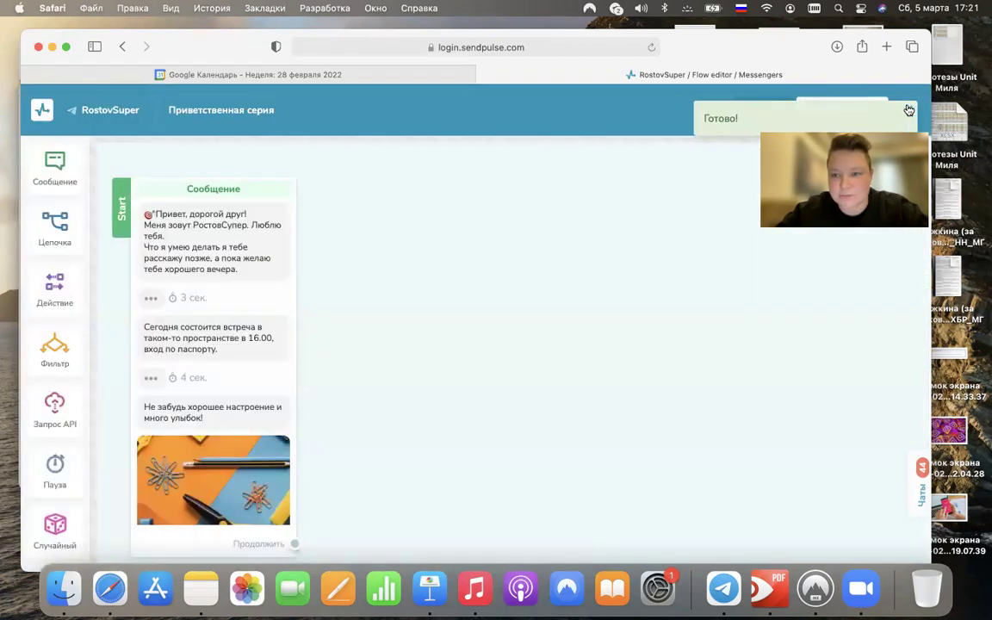
{"action": "left_click", "coordinate": [908, 109]}
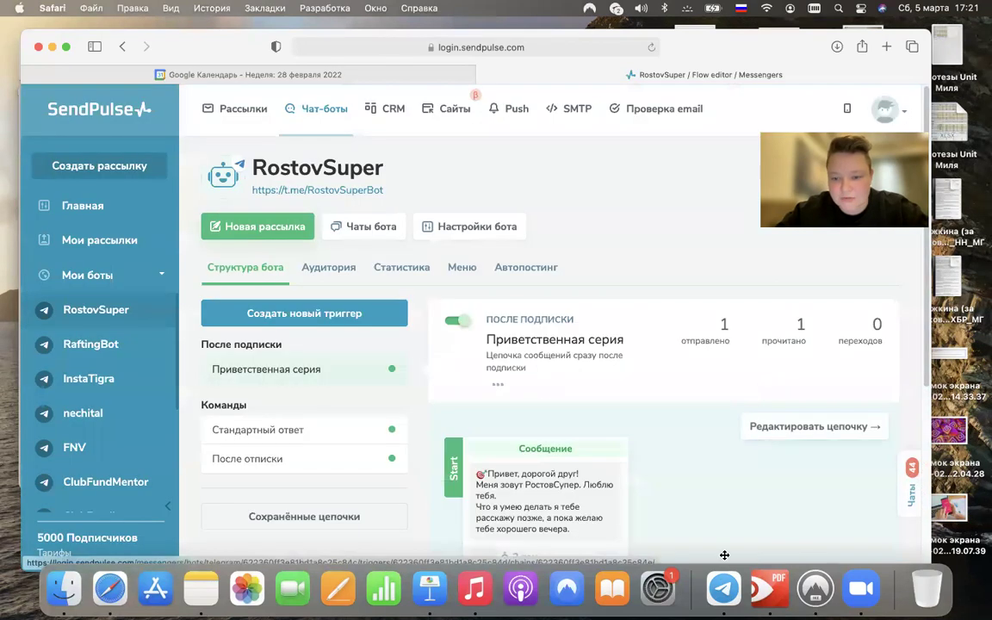
Test the delays in Telegram by sending /stop and /start to RostovSuper, and return to the chat list
{"action": "left_click", "coordinate": [723, 592]}
{"action": "scroll", "coordinate": [729, 406], "scroll_direction": "up", "scroll_amount": 4}
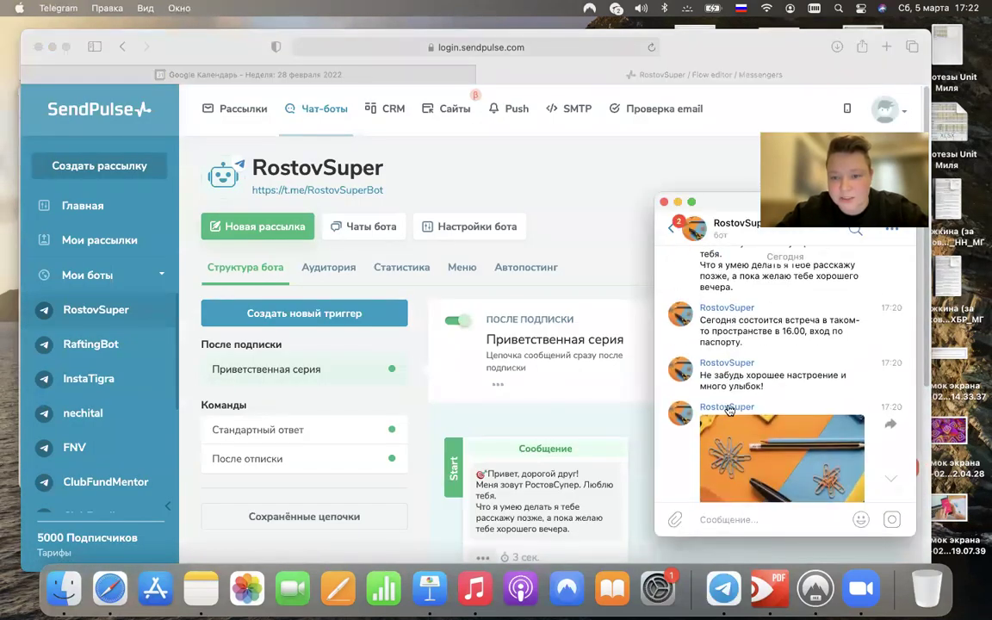
{"action": "scroll", "coordinate": [730, 407], "scroll_direction": "up", "scroll_amount": 3}
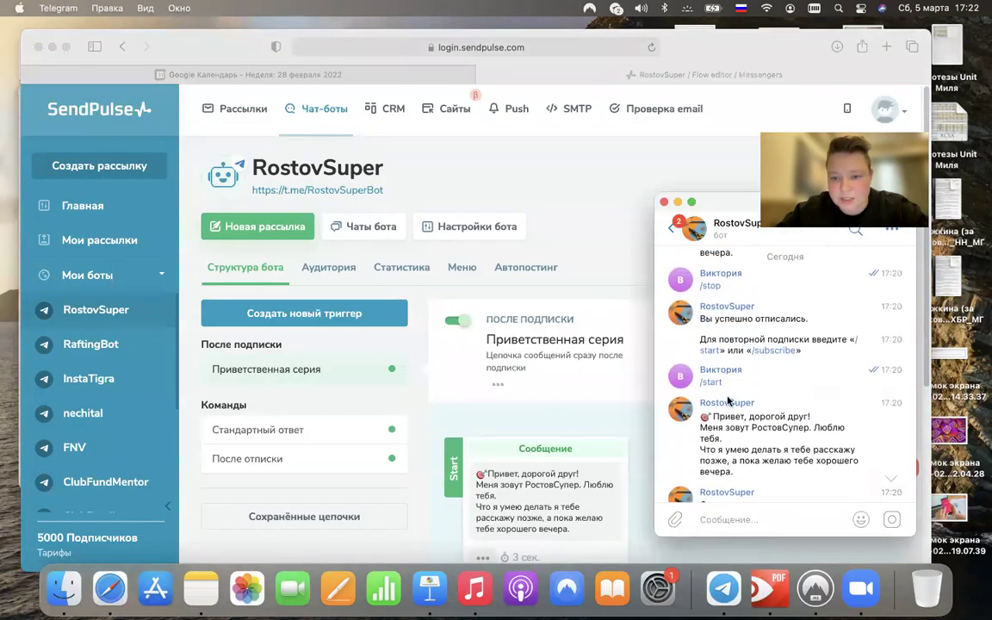
{"action": "left_click", "coordinate": [713, 291]}
{"action": "scroll", "coordinate": [770, 442], "scroll_direction": "up", "scroll_amount": 5}
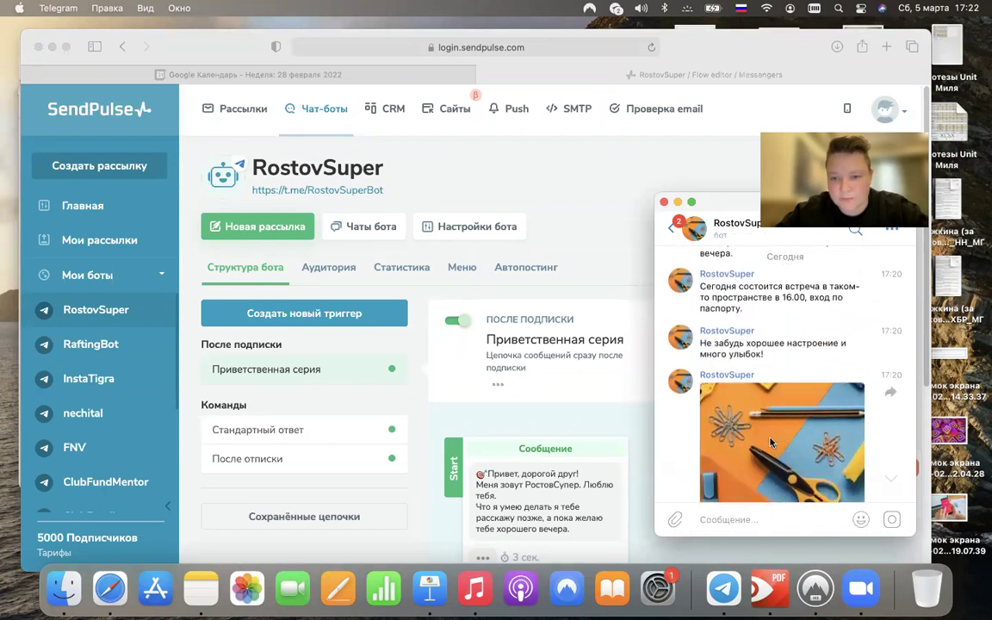
{"action": "scroll", "coordinate": [771, 442], "scroll_direction": "down", "scroll_amount": 5}
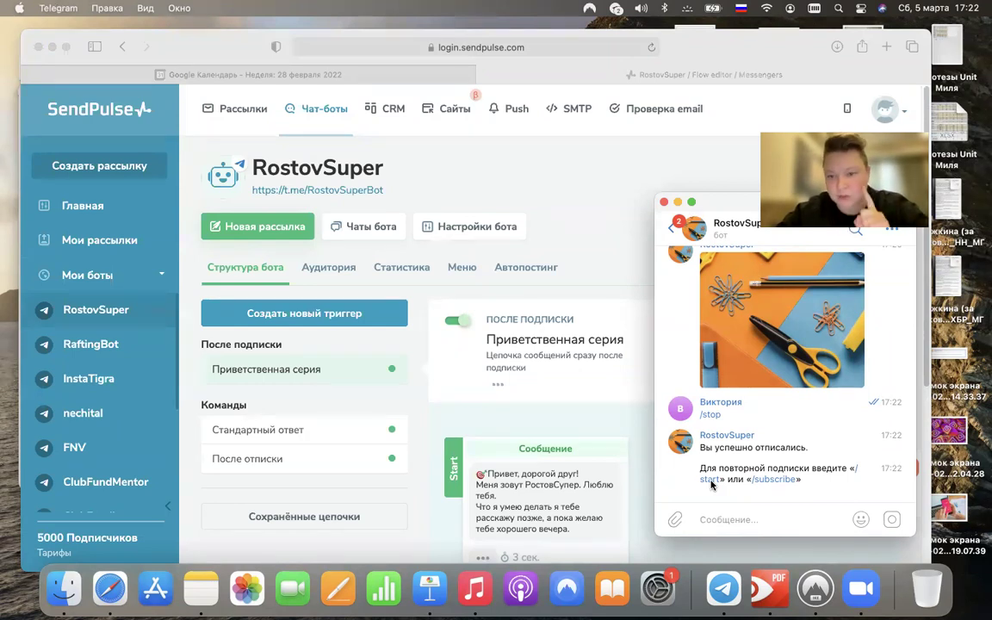
{"action": "left_click", "coordinate": [711, 480]}
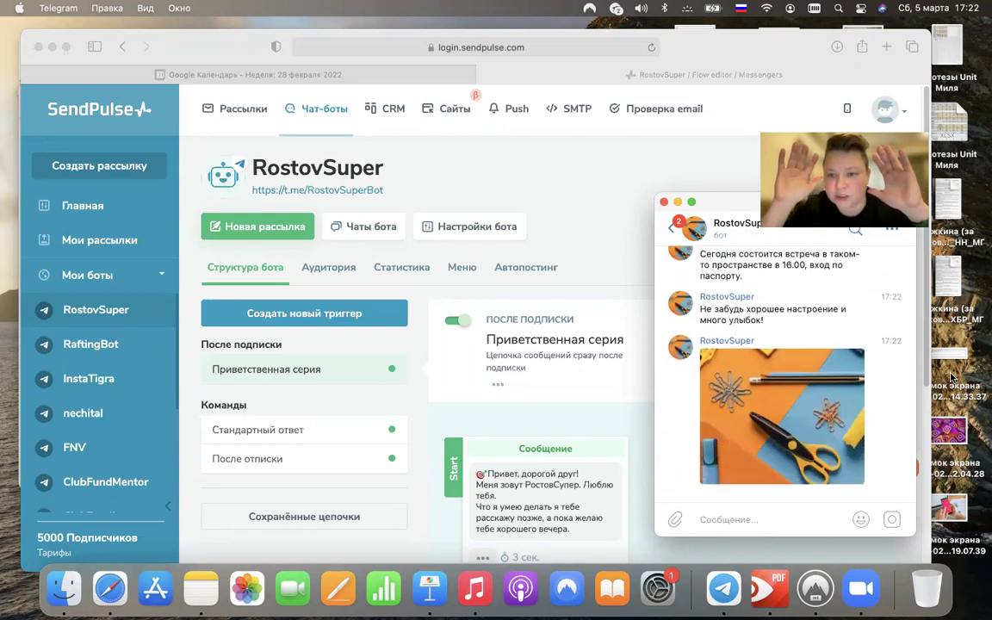
{"action": "left_click", "coordinate": [669, 229]}
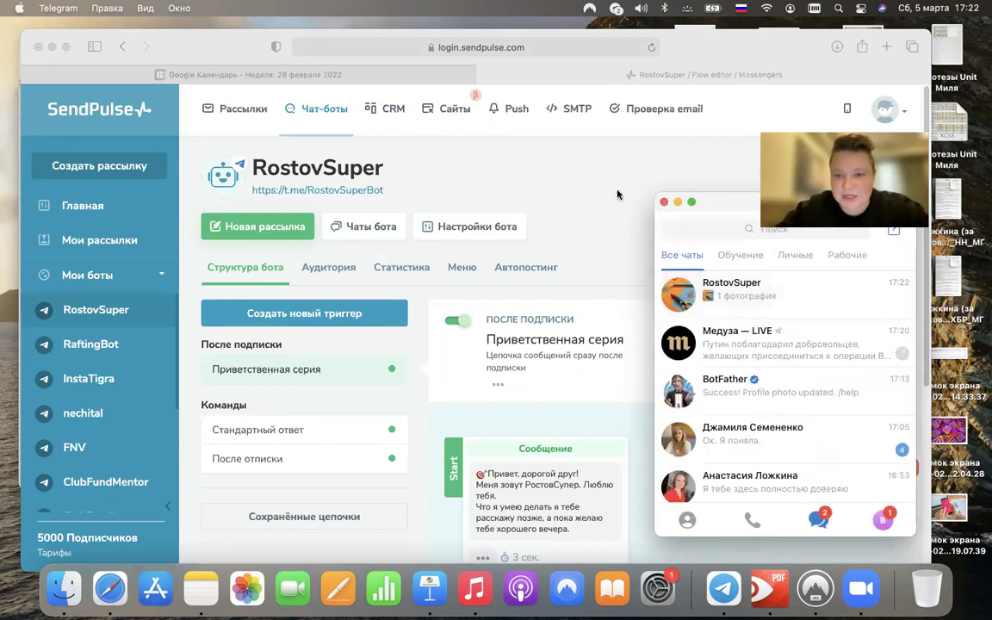
Close the Telegram window and open the message chain of the Стандартный ответ command for editing
{"action": "left_click", "coordinate": [788, 309]}
{"action": "left_click", "coordinate": [664, 202]}
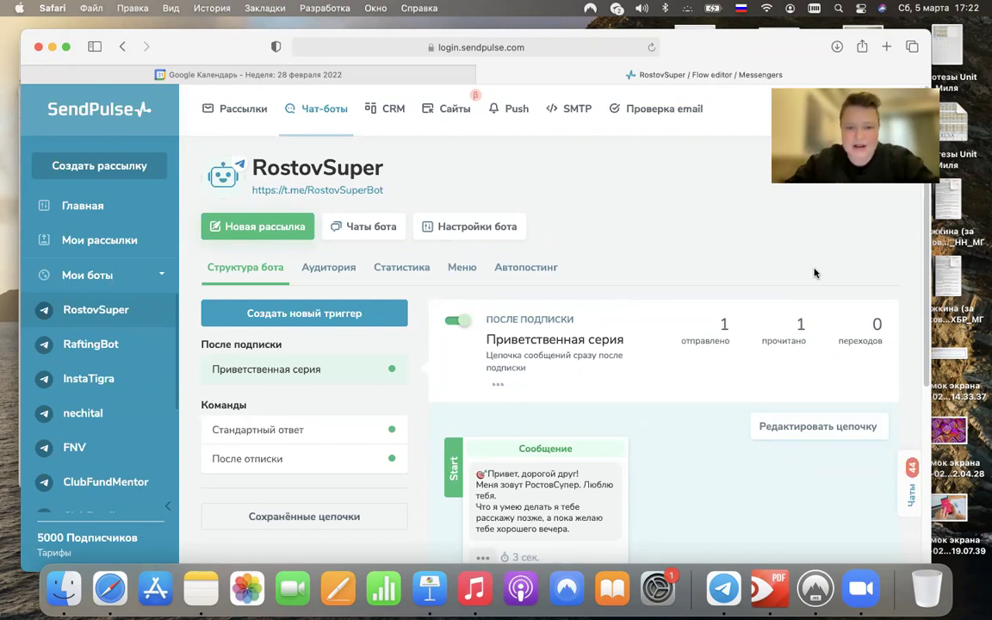
{"action": "scroll", "coordinate": [372, 325], "scroll_direction": "down", "scroll_amount": 3}
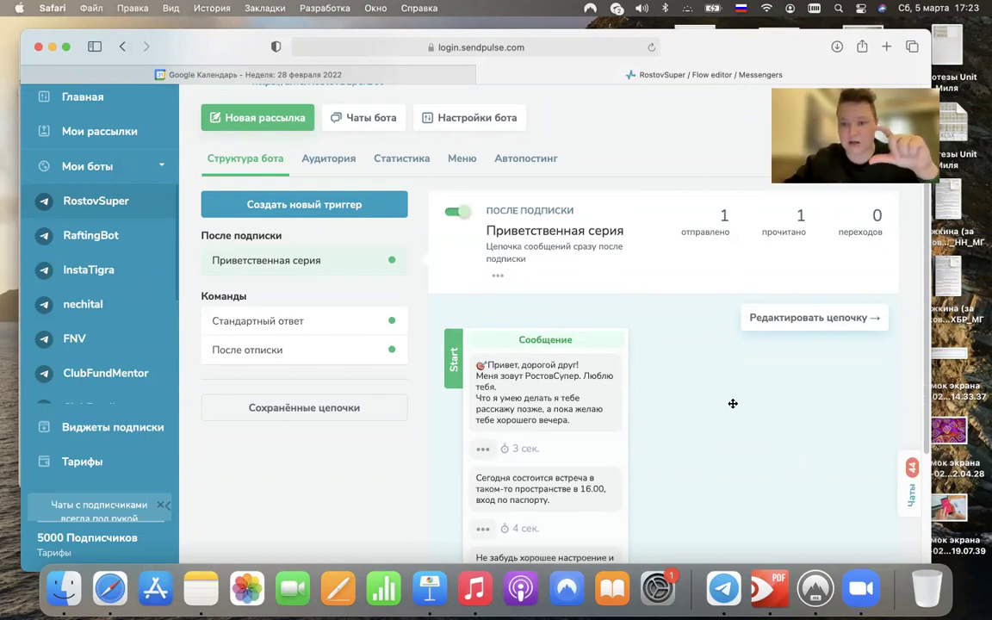
{"action": "left_click", "coordinate": [254, 322]}
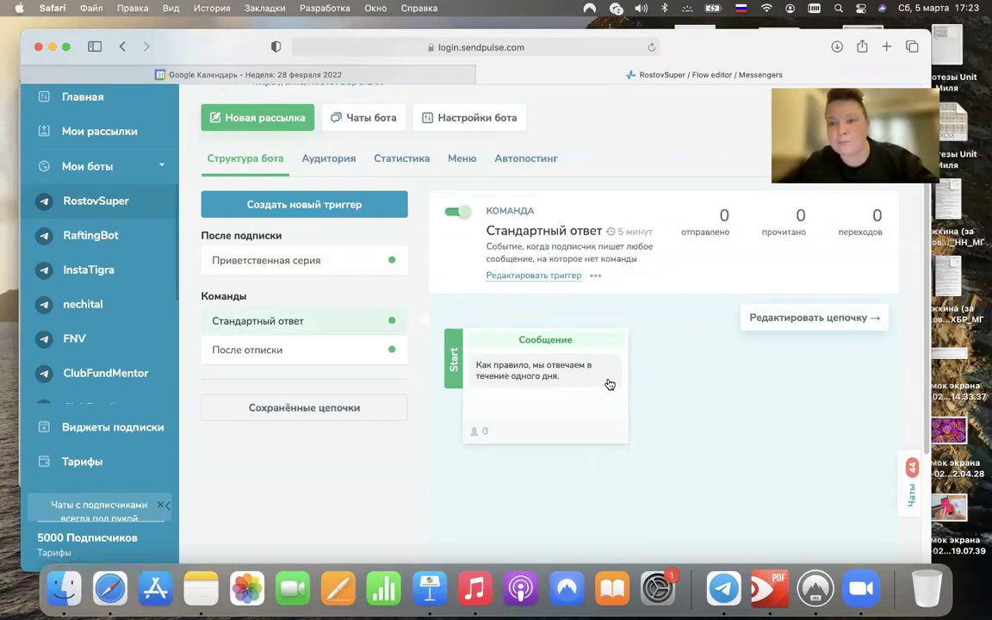
{"action": "left_click", "coordinate": [780, 321]}
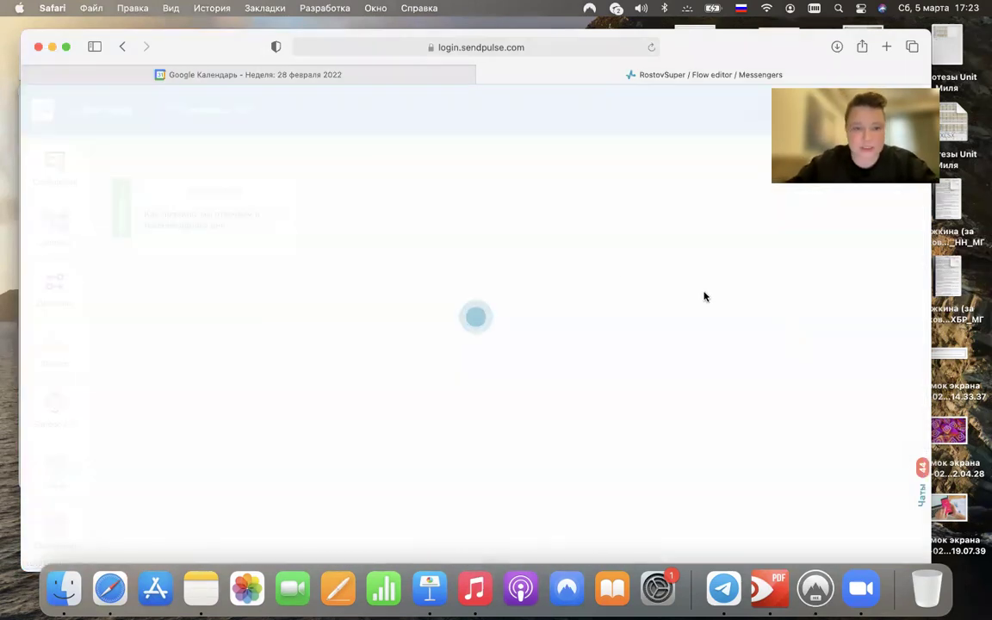
Replace the Start message text with "Не забывайте, что я бот, и я еще знаю не всё. Поэтому я ушел искать ответ."
{"action": "left_click", "coordinate": [233, 193]}
{"action": "triple_click", "coordinate": [711, 191]}
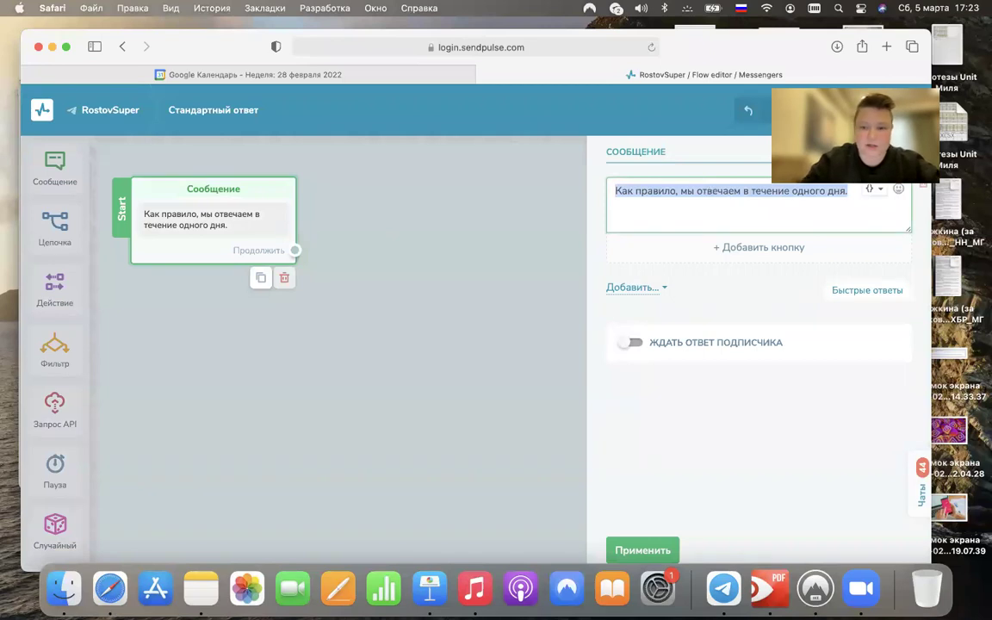
{"action": "type", "text": "Я"}
{"action": "key", "text": "BackSpace"}
{"action": "type", "text": "Не забыва"}
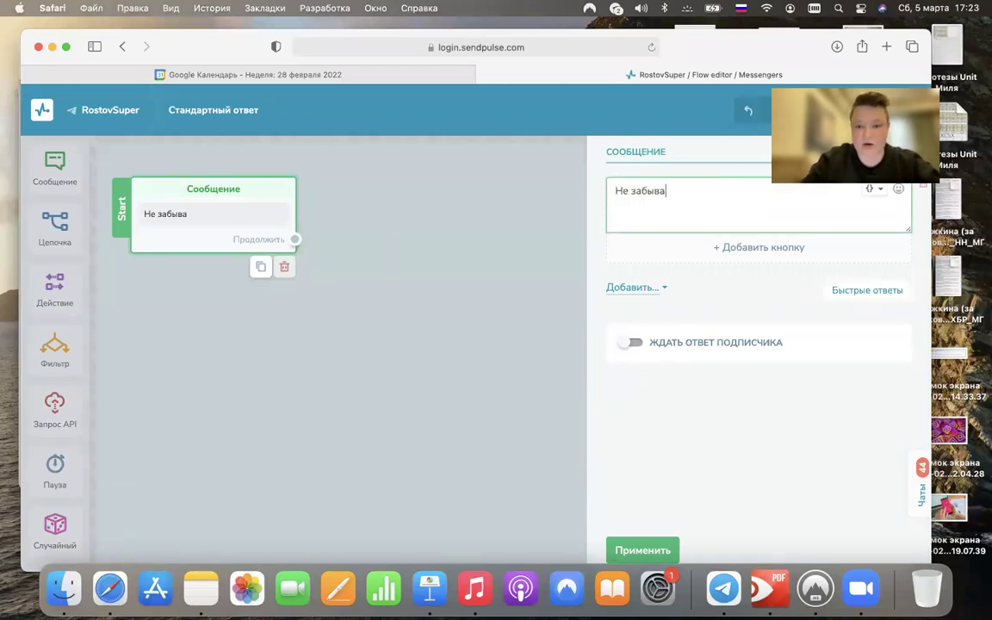
{"action": "type", "text": "йте, что я бот, и я "}
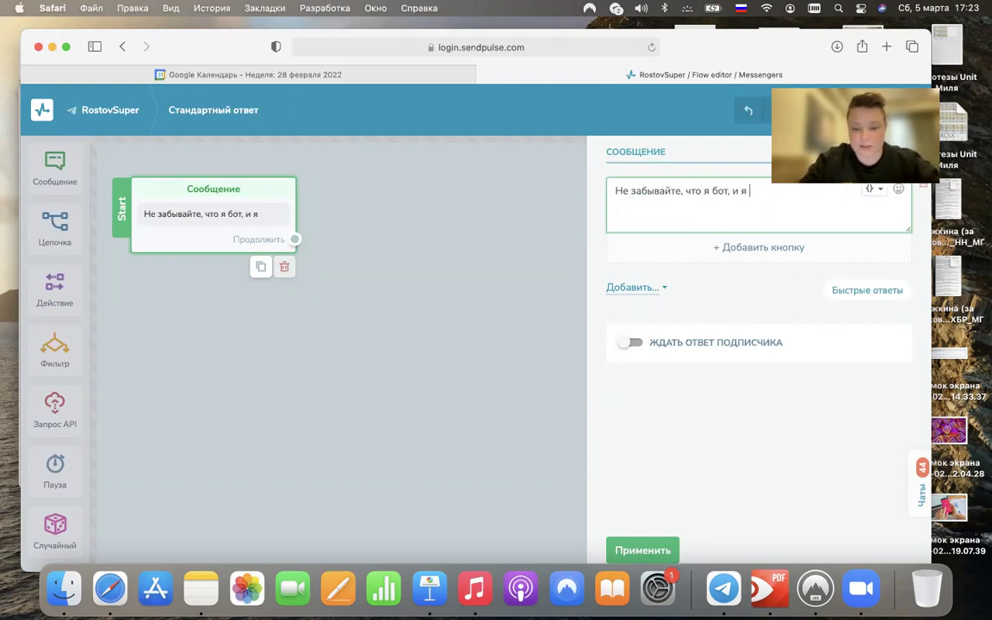
{"action": "type", "text": "еще зна"}
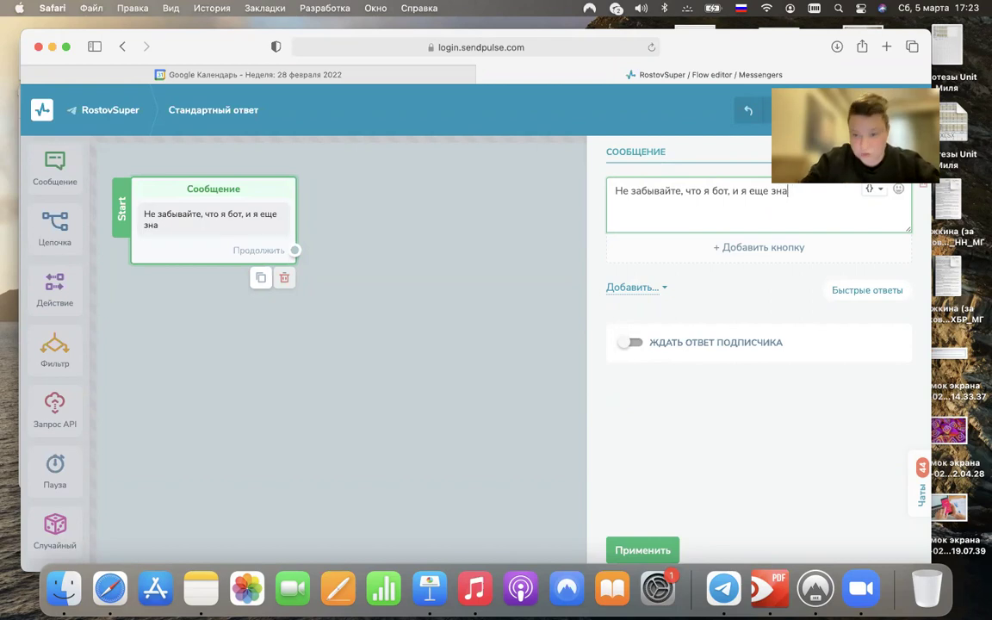
{"action": "type", "text": "ю не всё. Поэтому я ушел ис"}
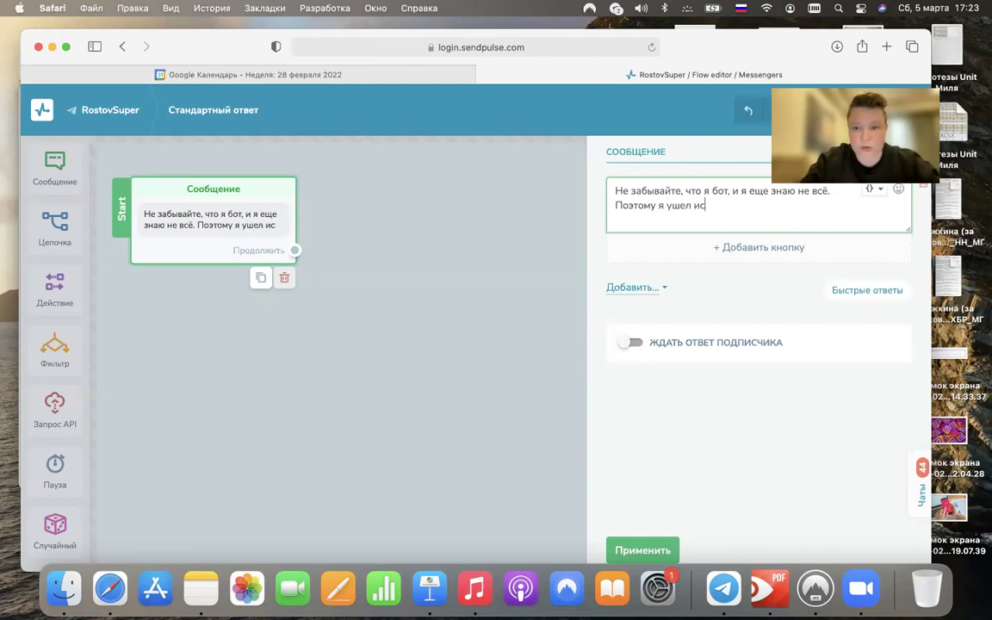
{"action": "type", "text": "кать ответ."}
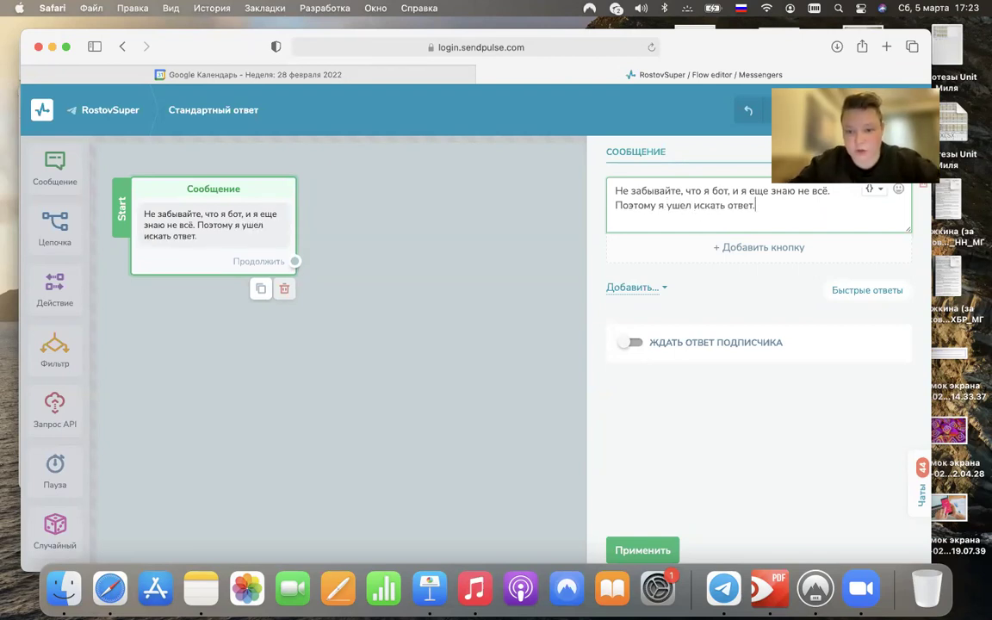
Apply the new standard reply text, save the chain and exit to the RostovSuper bot page
{"action": "left_click", "coordinate": [627, 547]}
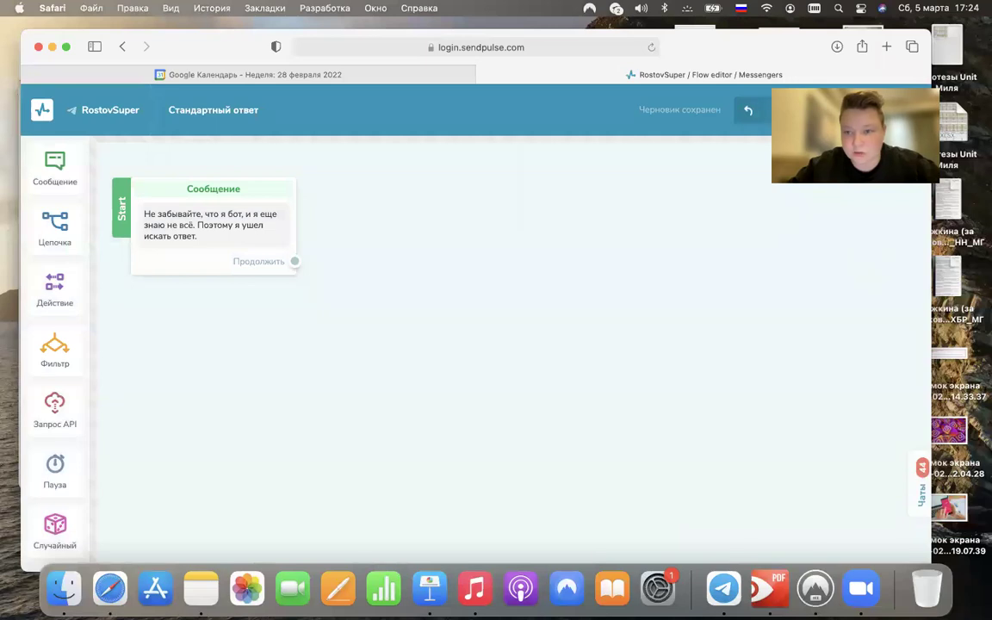
{"action": "left_click", "coordinate": [837, 114]}
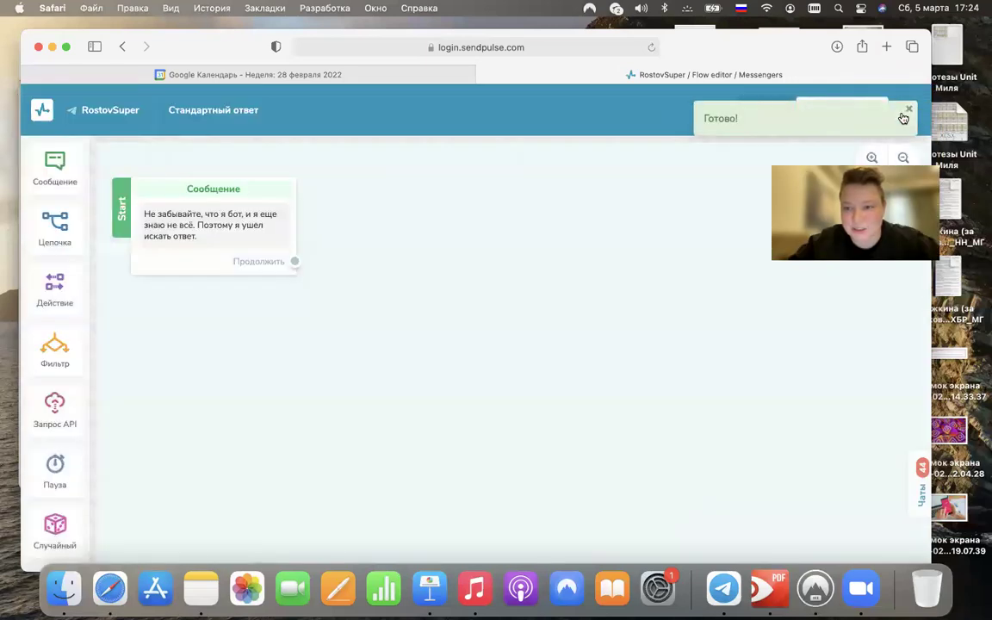
{"action": "left_click", "coordinate": [903, 110]}
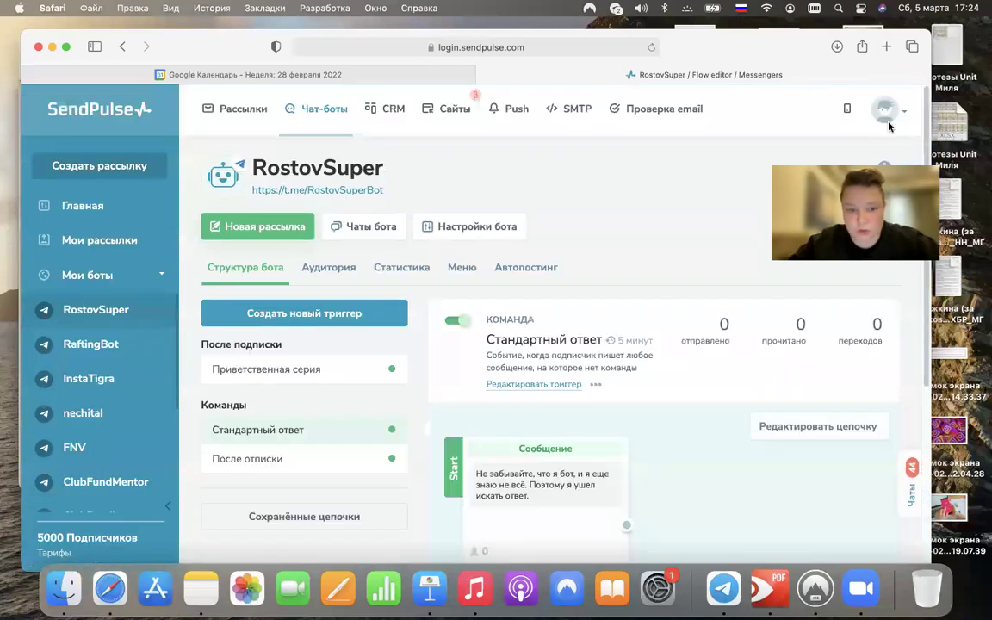
Test the standard reply by sending RostovSuper "как дела?" and "А где найти запись эфира?" in Telegram
{"action": "left_click", "coordinate": [723, 588]}
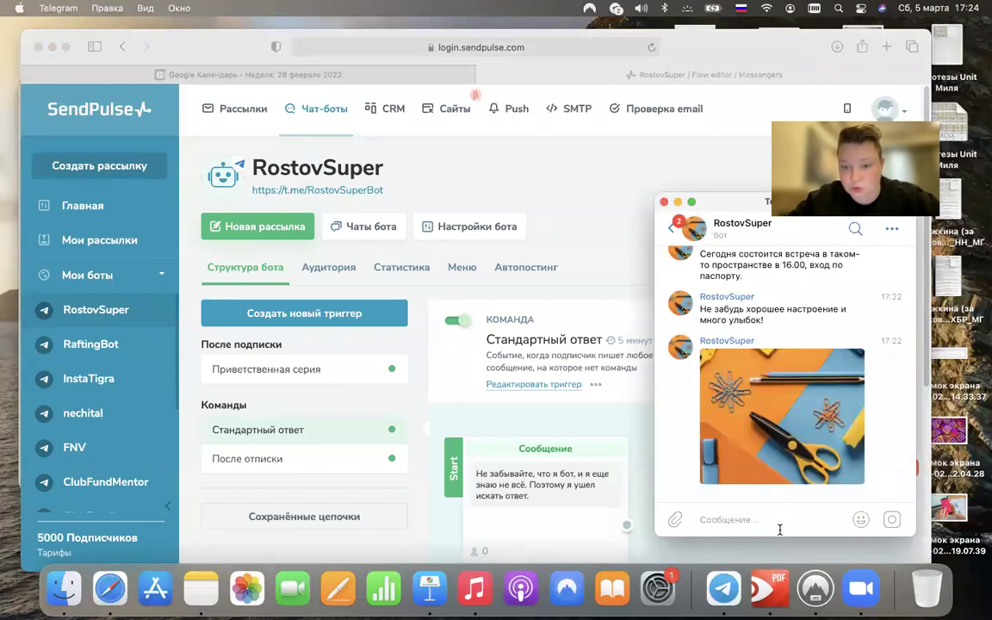
{"action": "type", "text": "как дела?"}
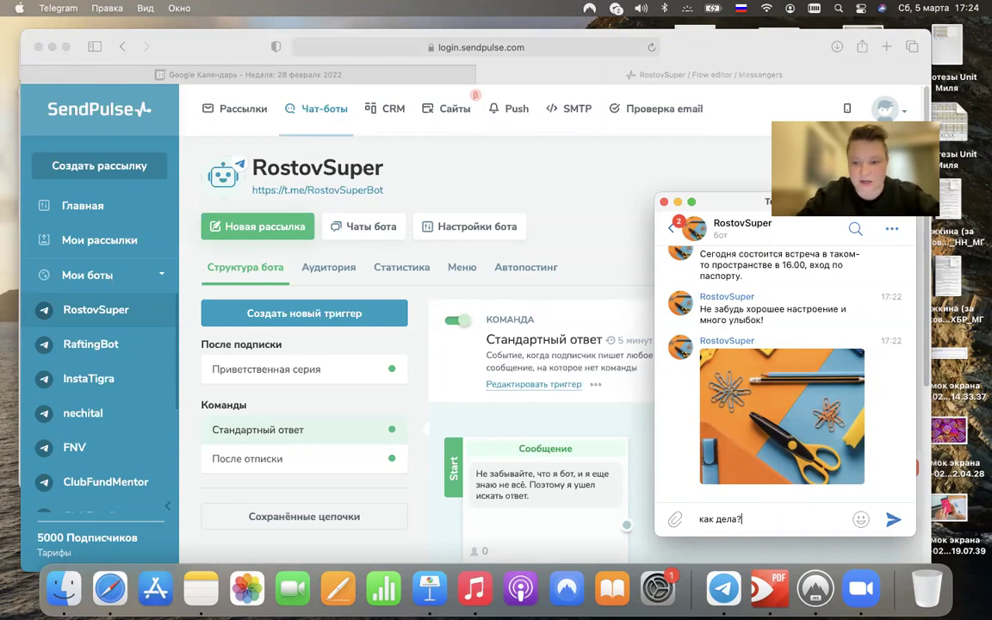
{"action": "key", "text": "Return"}
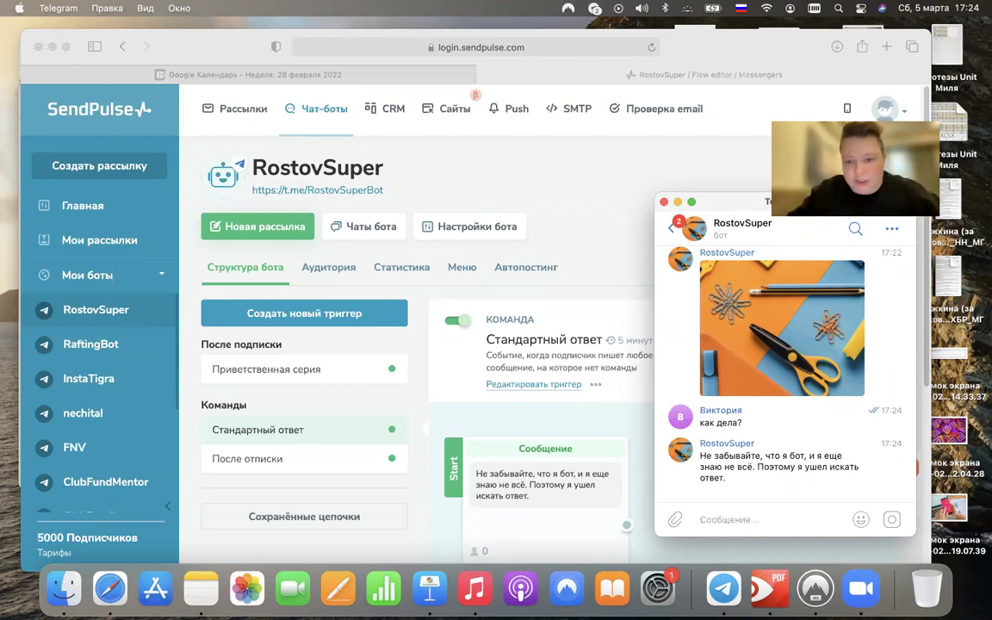
{"action": "type", "text": "А где найти"}
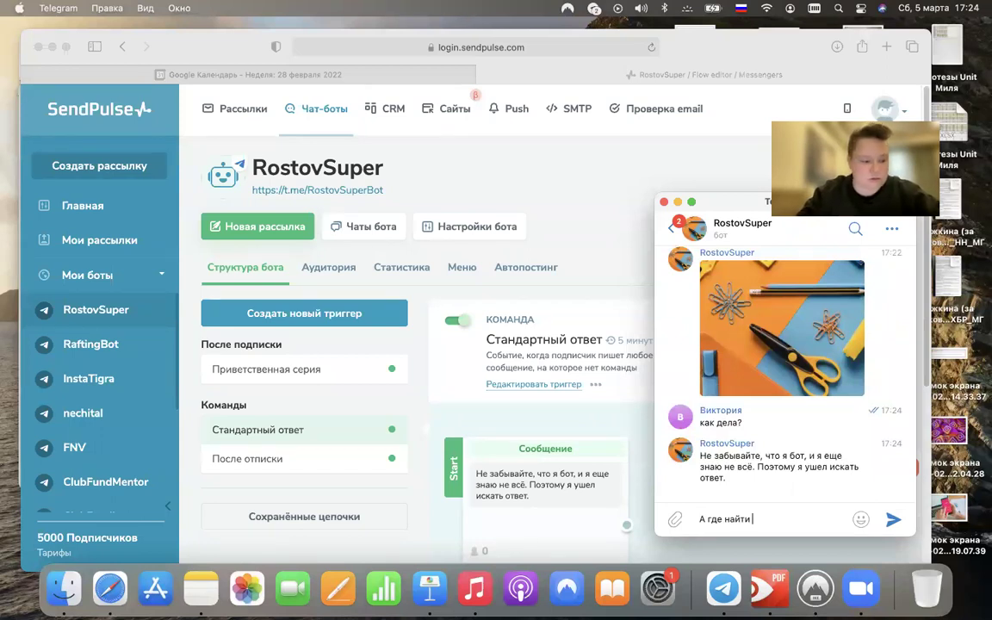
{"action": "type", "text": " запись эф"}
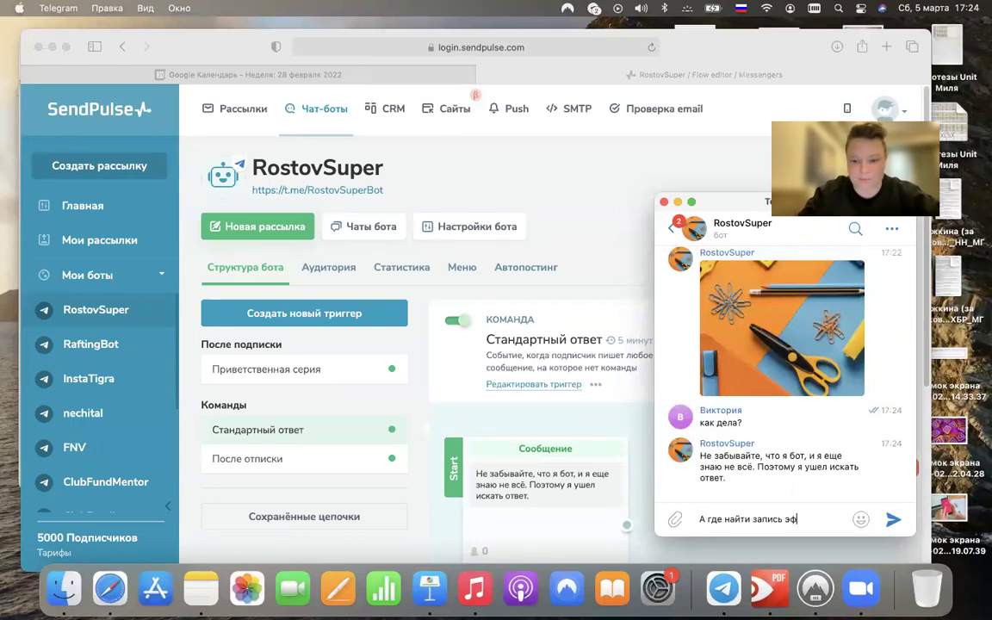
{"action": "type", "text": "ира?"}
{"action": "key", "text": "Return"}
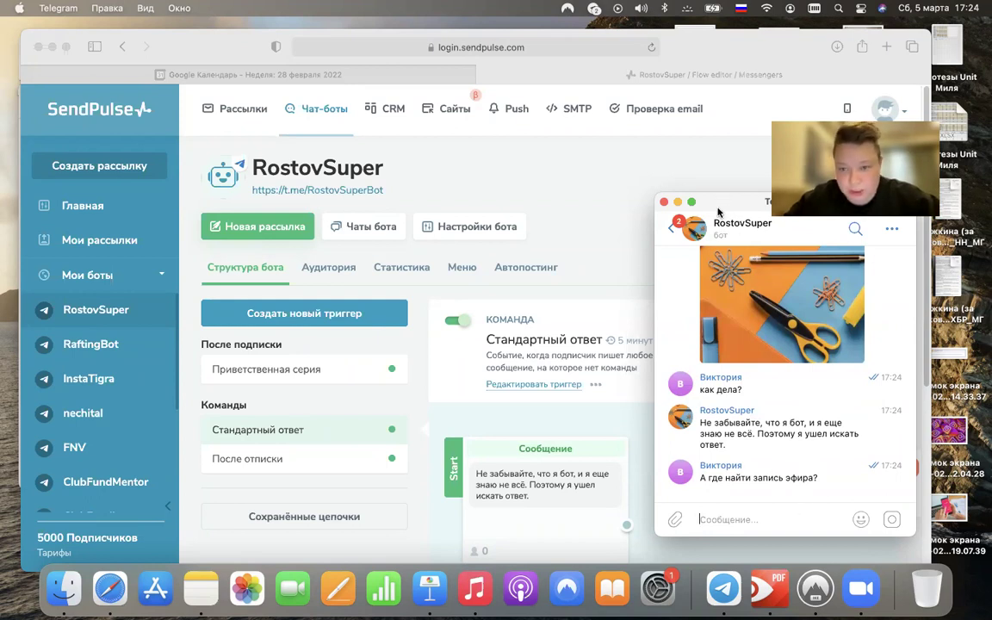
In SendPulse, set the repeat-call interval of the Стандартный ответ trigger to 0 minutes and save it
{"action": "left_click", "coordinate": [602, 212]}
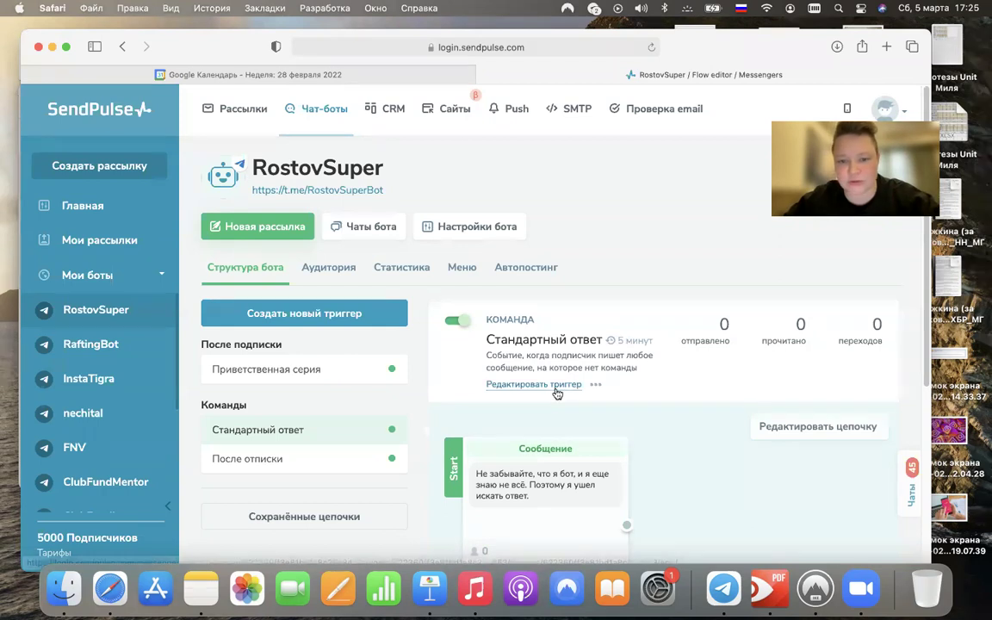
{"action": "left_click", "coordinate": [569, 363]}
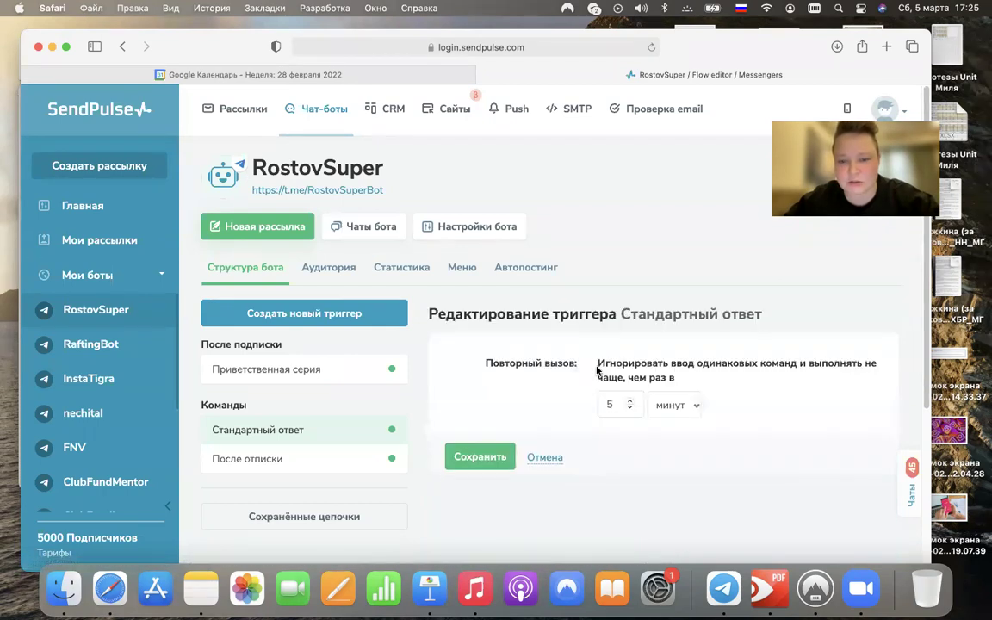
{"action": "scroll", "coordinate": [603, 366], "scroll_direction": "down", "scroll_amount": 1}
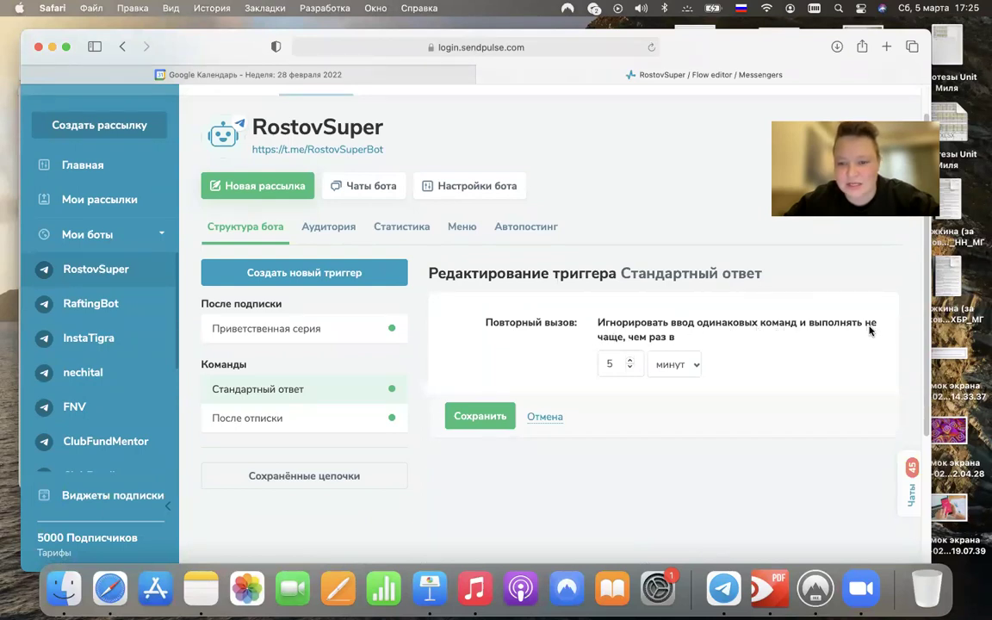
{"action": "left_click", "coordinate": [632, 369]}
{"action": "key", "text": "BackSpace"}
{"action": "type", "text": "2"}
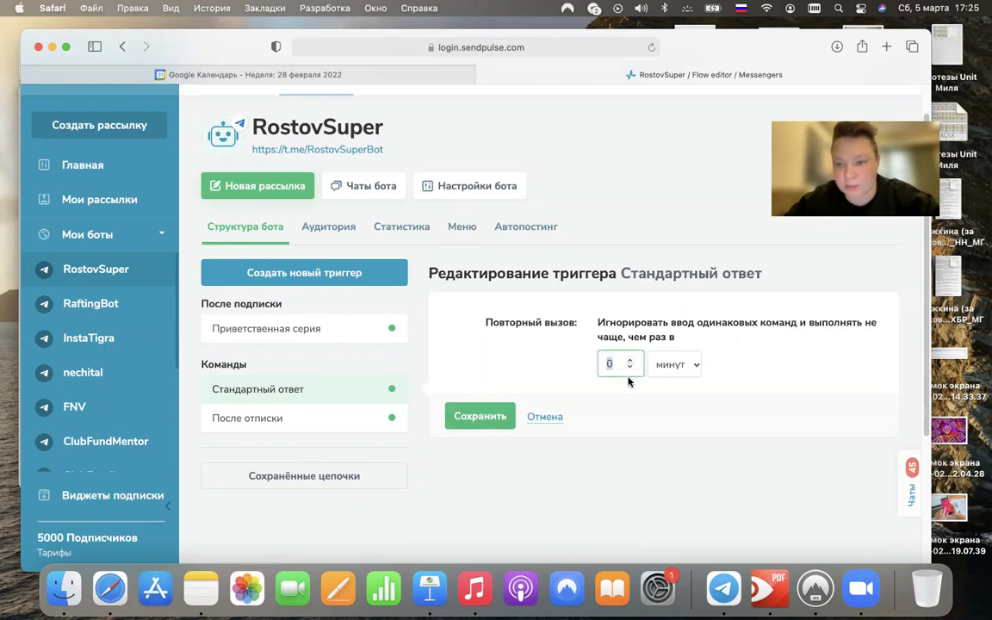
{"action": "left_click", "coordinate": [482, 415]}
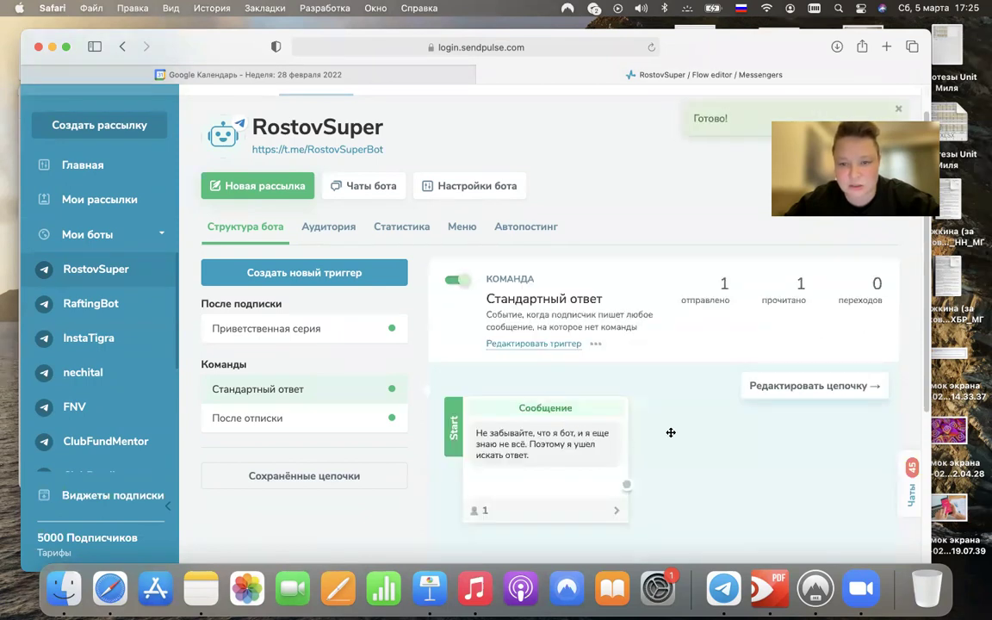
Test the repeated standard reply by sending RostovSuper "ку ку" and "как это не все?" in Telegram
{"action": "left_click", "coordinate": [725, 587]}
{"action": "type", "text": "ку ку"}
{"action": "key", "text": "Return"}
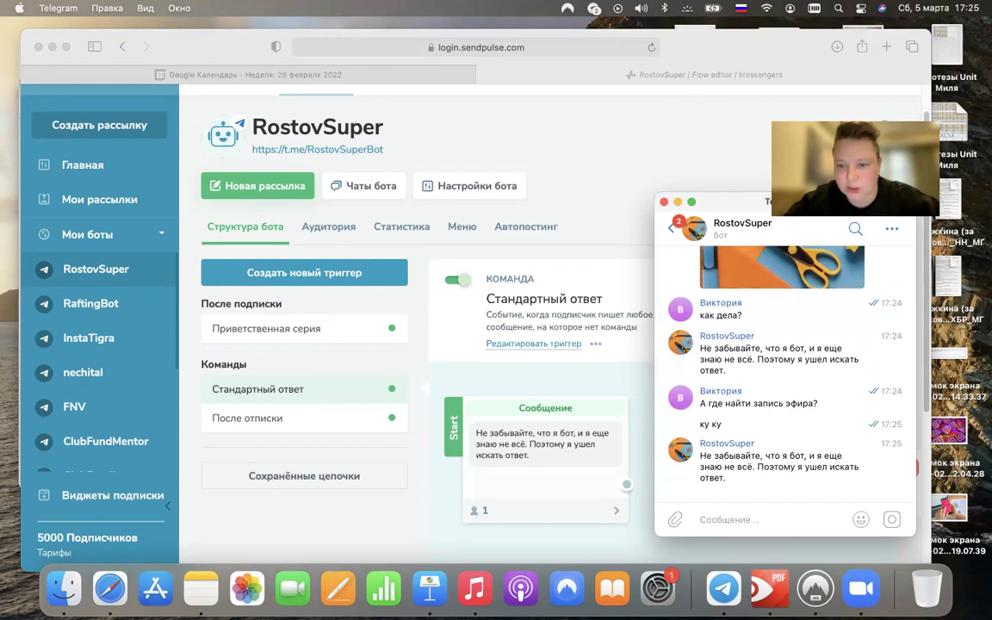
{"action": "type", "text": "как "}
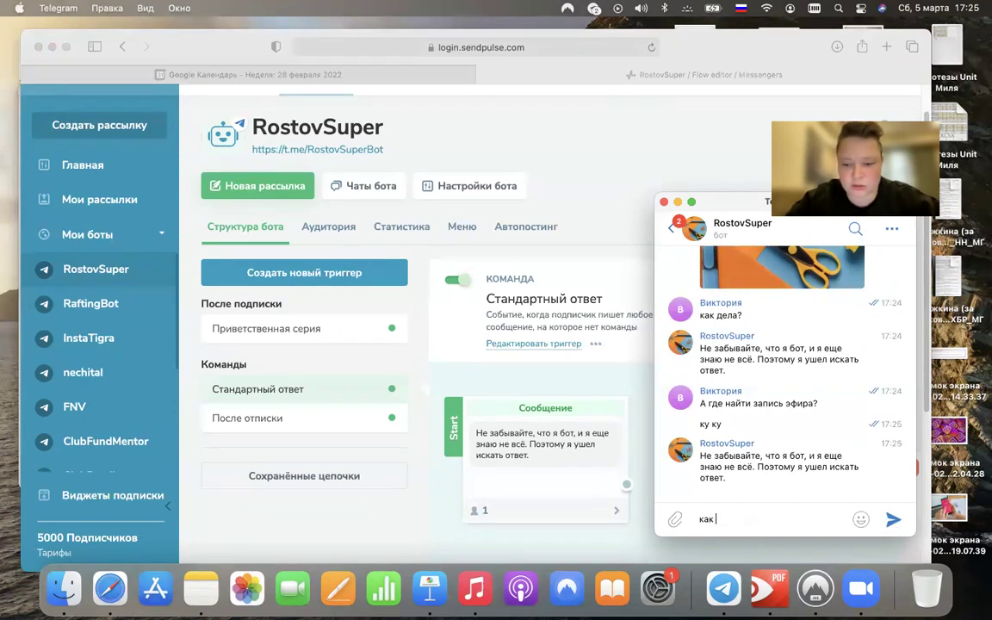
{"action": "type", "text": "это не все?"}
{"action": "key", "text": "Return"}
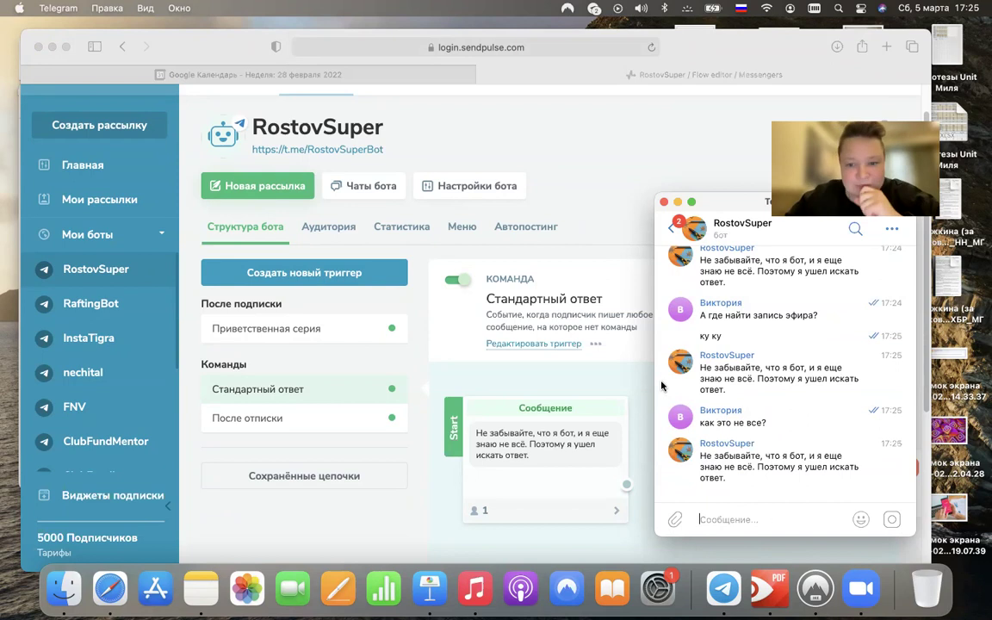
Return to SendPulse, open the list of subscriber chats and look through the incoming conversations
{"action": "left_click", "coordinate": [592, 271]}
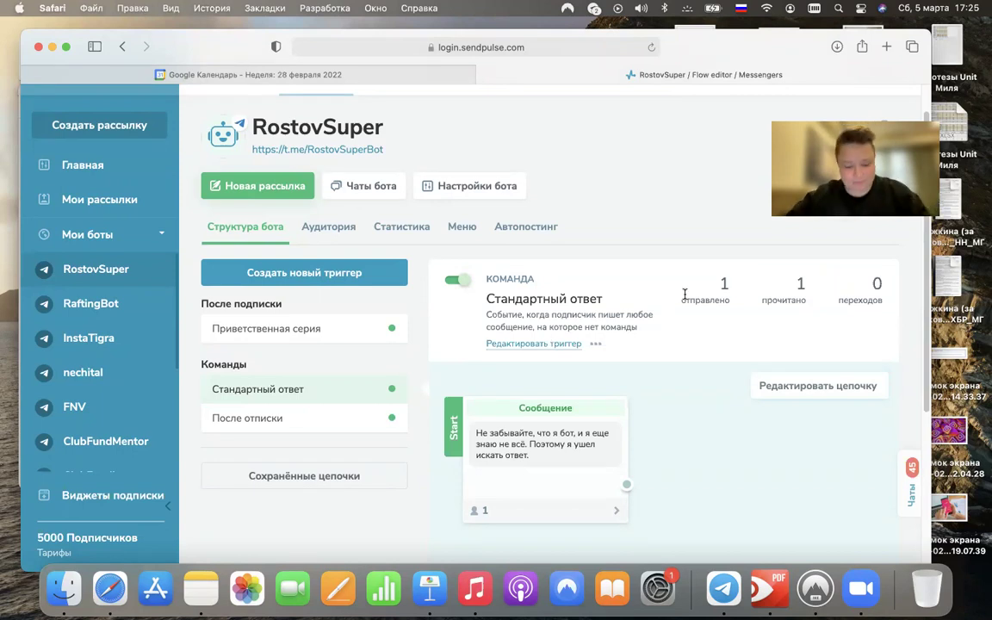
{"action": "mouse_move", "coordinate": [685, 295]}
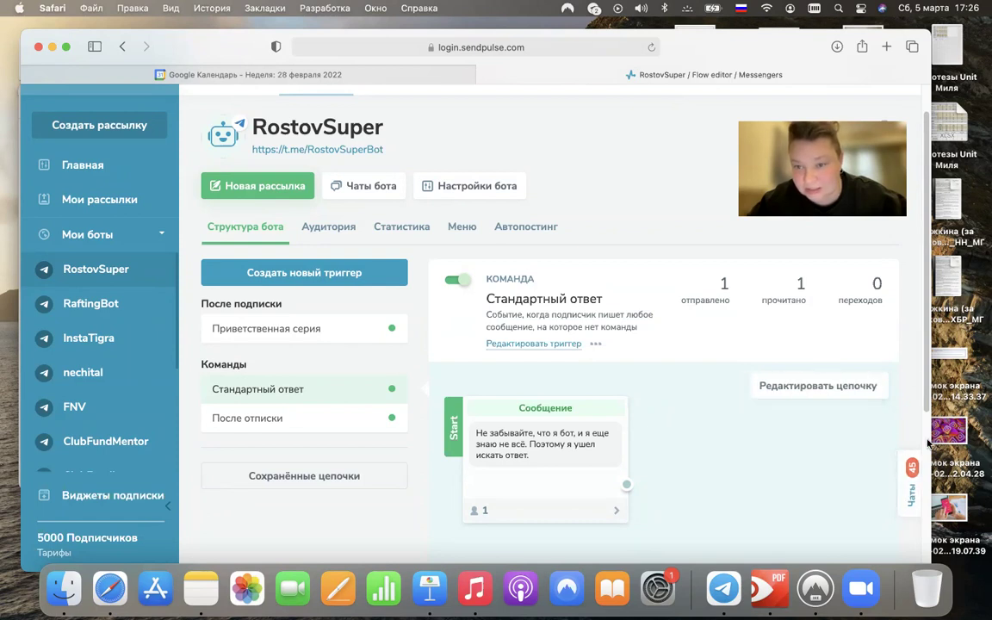
{"action": "left_click", "coordinate": [910, 482]}
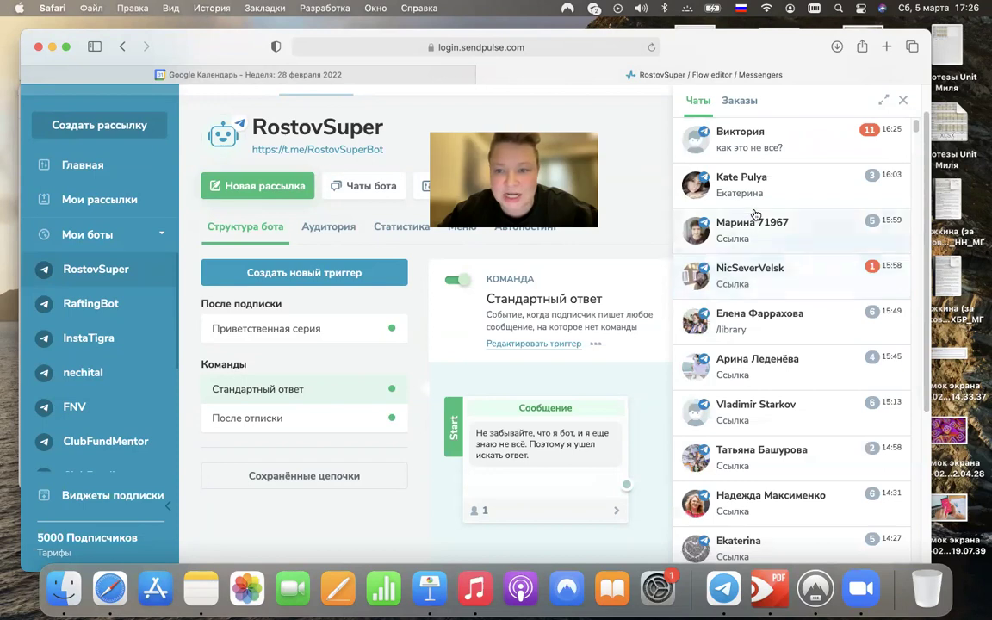
{"action": "scroll", "coordinate": [757, 216], "scroll_direction": "up", "scroll_amount": 2}
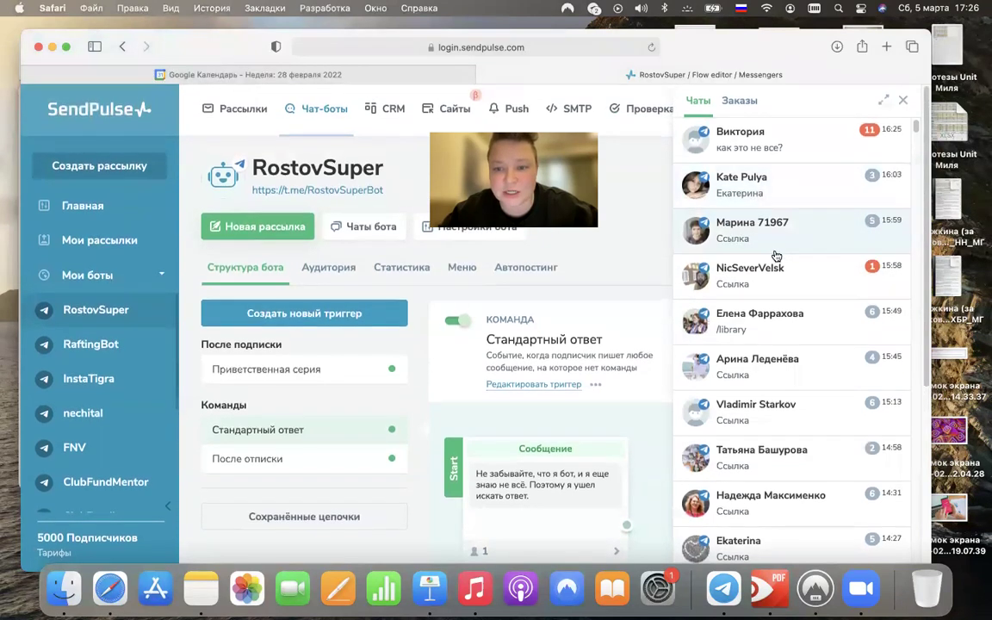
{"action": "scroll", "coordinate": [775, 256], "scroll_direction": "down", "scroll_amount": 10}
{"action": "scroll", "coordinate": [775, 256], "scroll_direction": "up", "scroll_amount": 10}
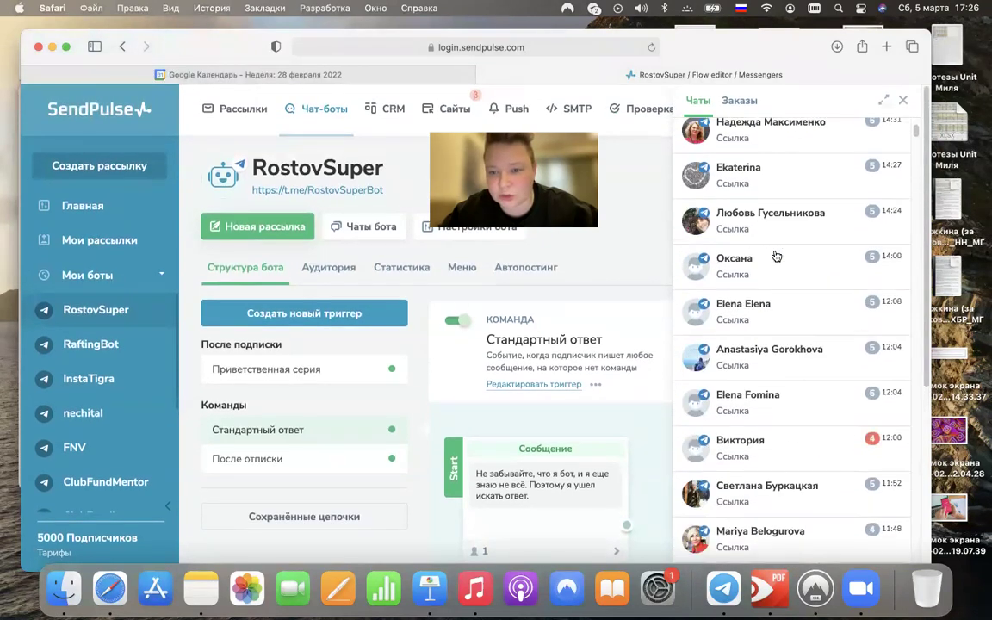
{"action": "scroll", "coordinate": [775, 255], "scroll_direction": "down", "scroll_amount": 3}
{"action": "scroll", "coordinate": [776, 256], "scroll_direction": "down", "scroll_amount": 3}
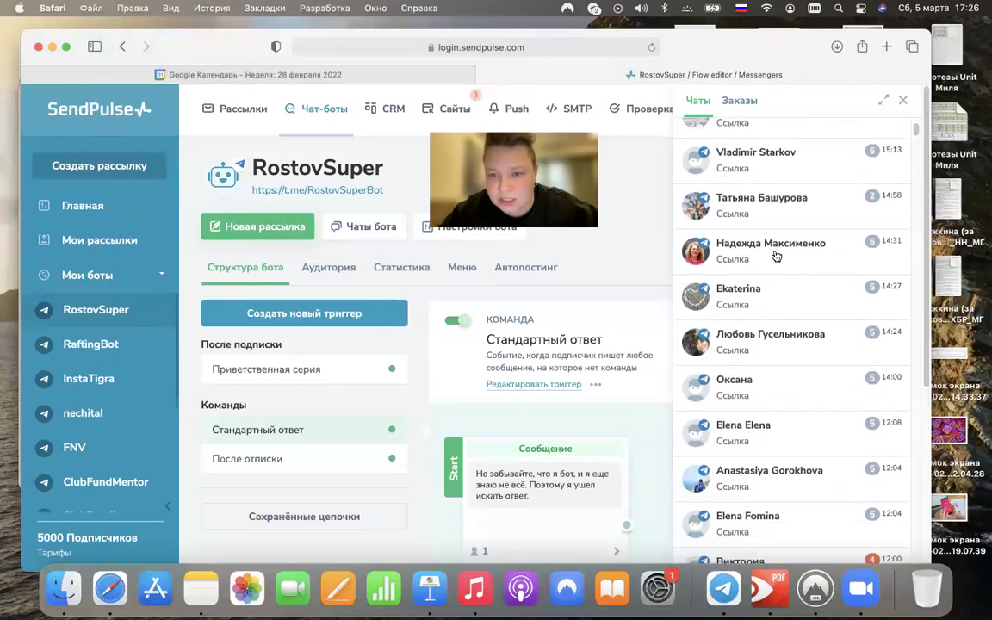
{"action": "scroll", "coordinate": [776, 256], "scroll_direction": "up", "scroll_amount": 7}
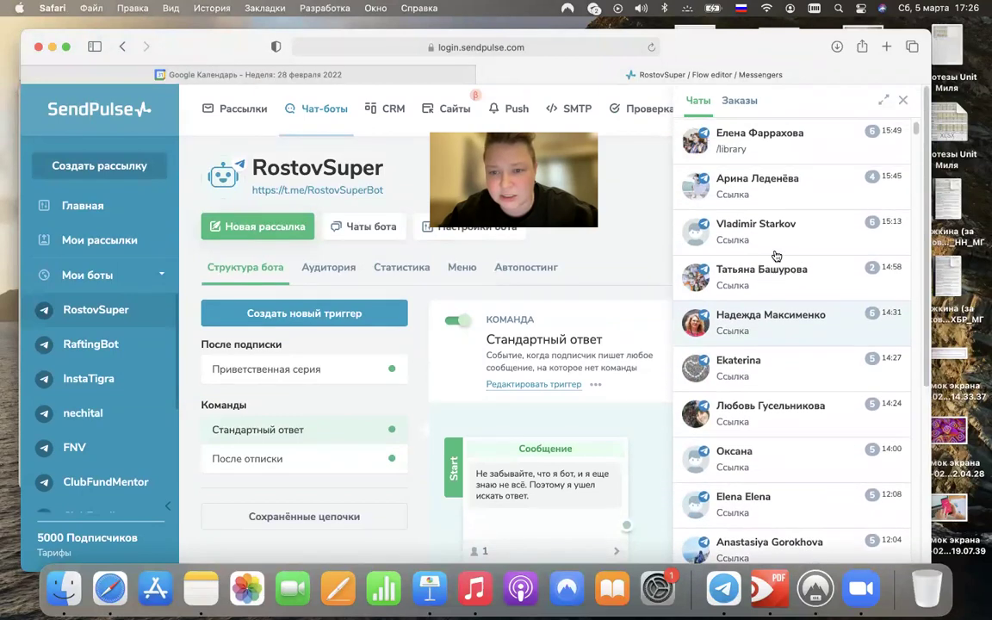
{"action": "scroll", "coordinate": [776, 256], "scroll_direction": "down", "scroll_amount": 7}
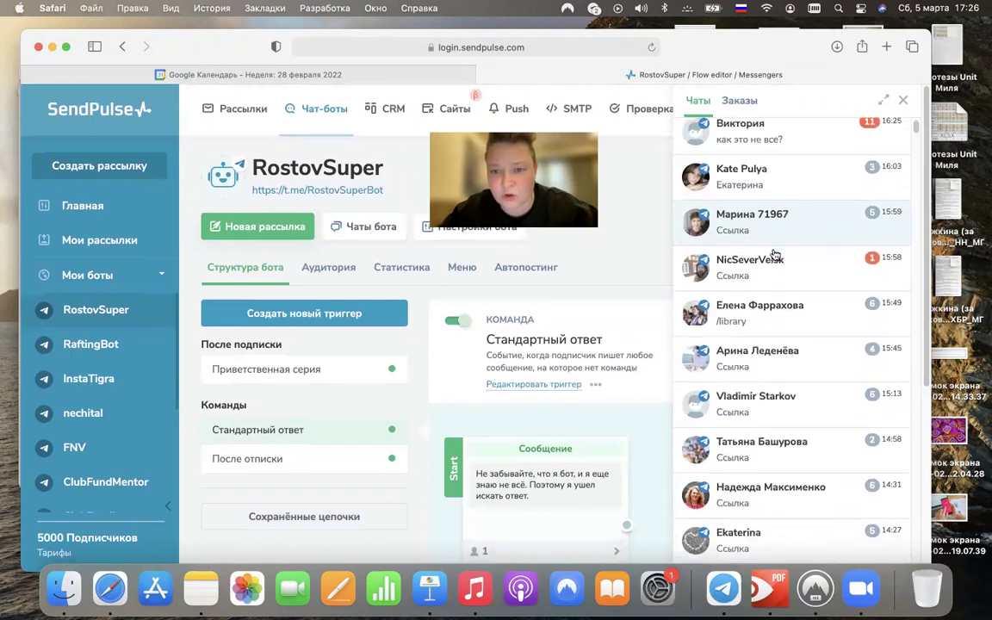
Look through the older subscriber conversations in the chat list and return to the most recent one
{"action": "scroll", "coordinate": [773, 255], "scroll_direction": "down", "scroll_amount": 20}
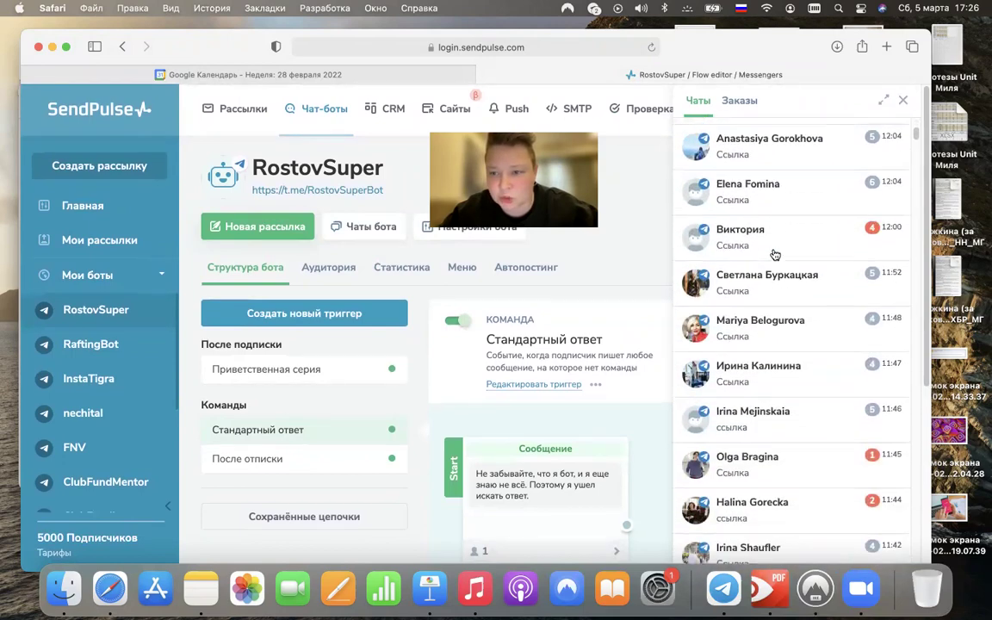
{"action": "scroll", "coordinate": [773, 255], "scroll_direction": "down", "scroll_amount": 20}
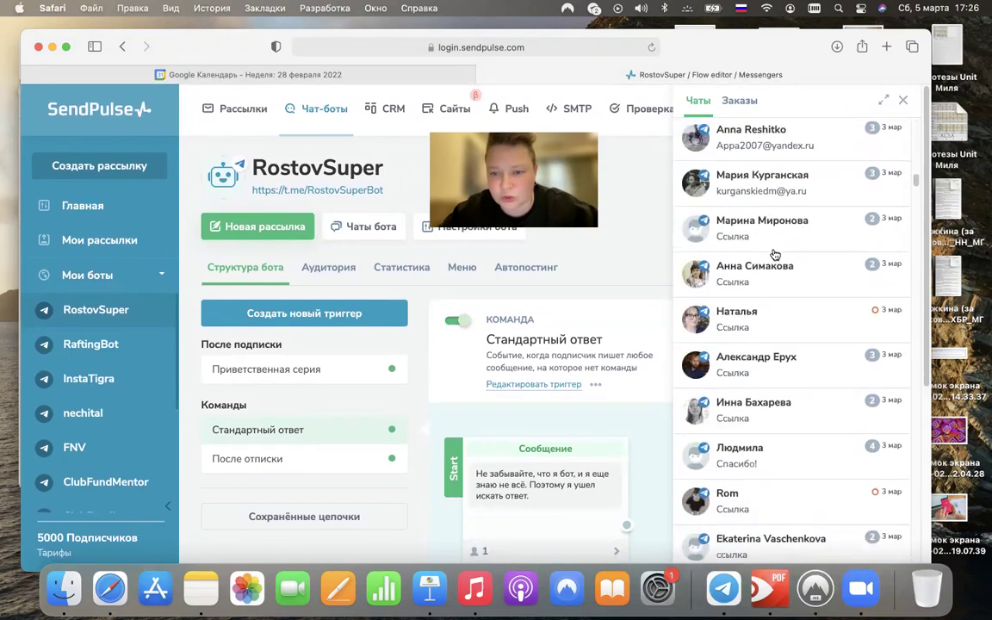
{"action": "scroll", "coordinate": [774, 255], "scroll_direction": "down", "scroll_amount": 20}
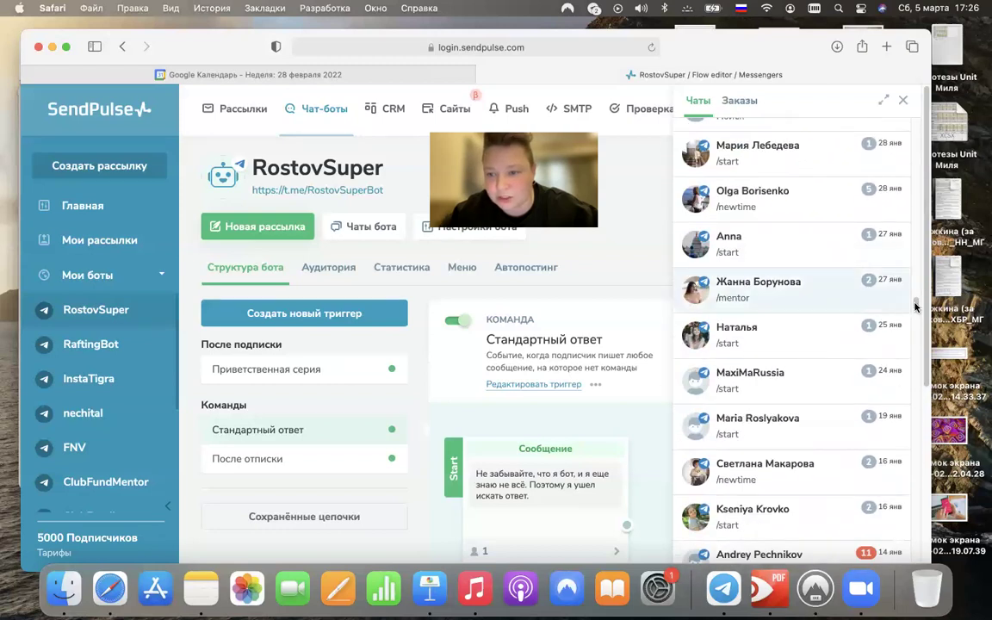
{"action": "scroll", "coordinate": [852, 259], "scroll_direction": "up", "scroll_amount": 20}
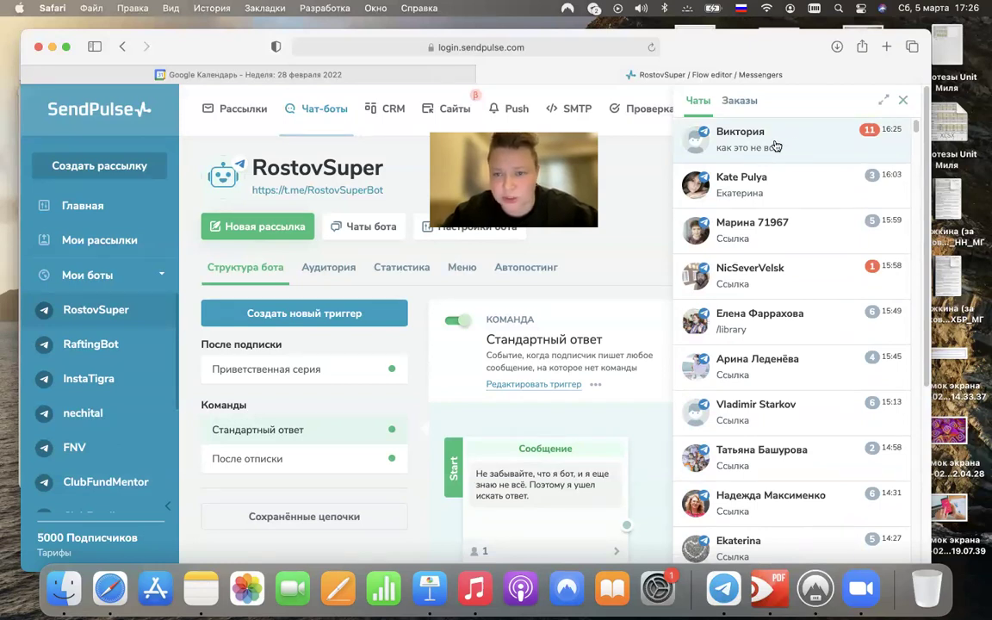
Open the most recent subscriber's chat and read its message history from the first subscription notice to the latest message
{"action": "left_click", "coordinate": [775, 146]}
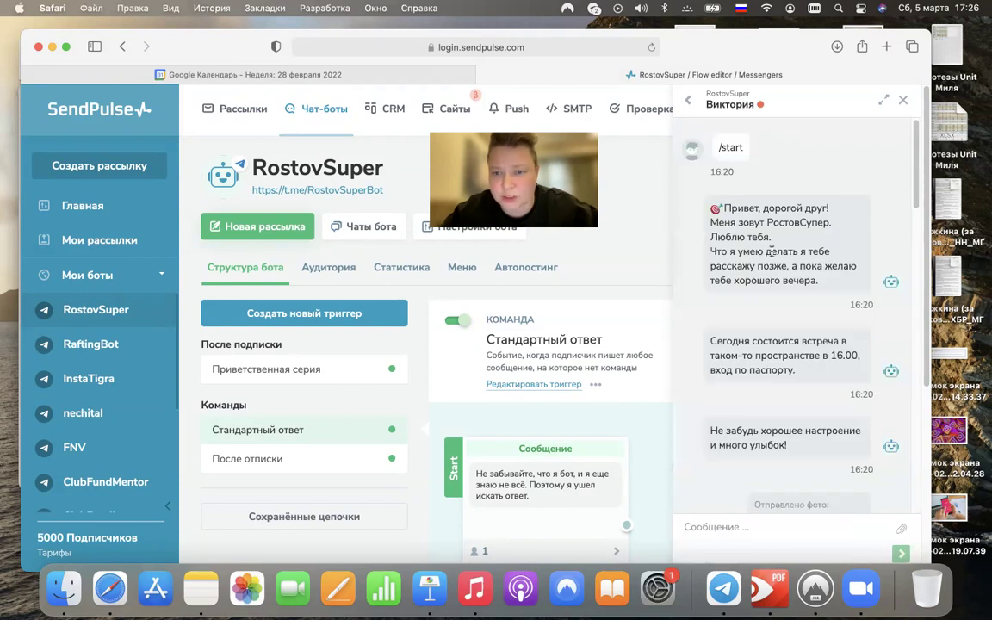
{"action": "left_click", "coordinate": [688, 101]}
{"action": "left_click", "coordinate": [752, 143]}
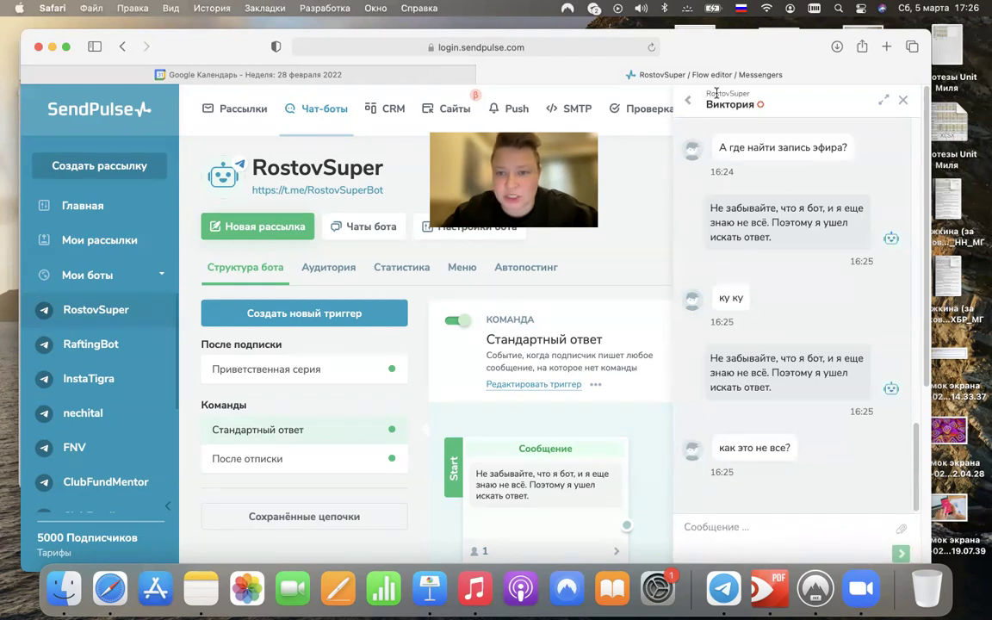
{"action": "scroll", "coordinate": [782, 141], "scroll_direction": "up", "scroll_amount": 15}
{"action": "scroll", "coordinate": [794, 188], "scroll_direction": "down", "scroll_amount": 1}
{"action": "scroll", "coordinate": [795, 188], "scroll_direction": "up", "scroll_amount": 10}
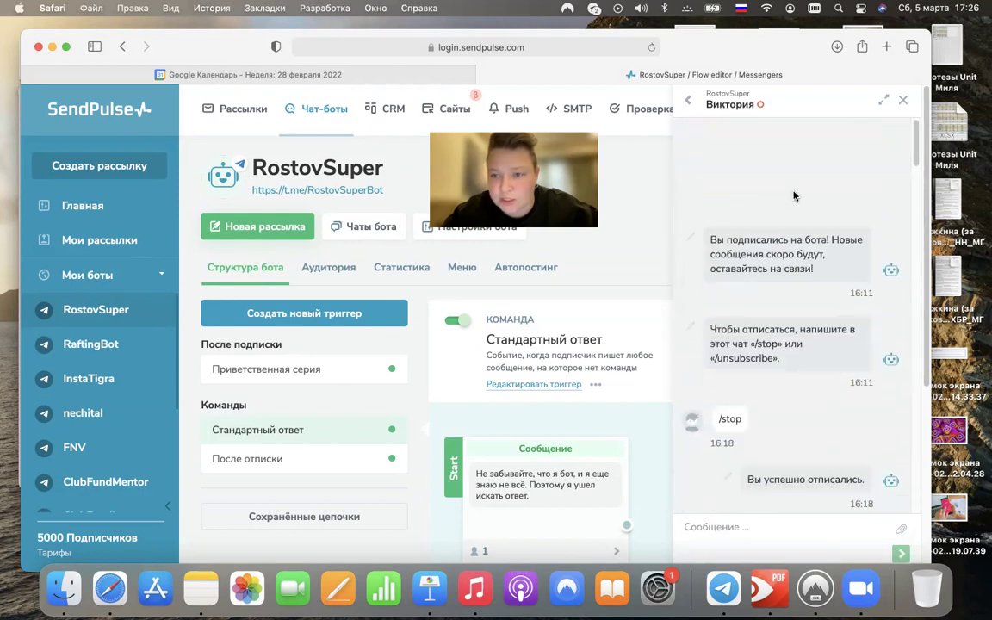
{"action": "scroll", "coordinate": [793, 196], "scroll_direction": "up", "scroll_amount": 3}
{"action": "scroll", "coordinate": [763, 235], "scroll_direction": "down", "scroll_amount": 5}
{"action": "scroll", "coordinate": [762, 235], "scroll_direction": "down", "scroll_amount": 10}
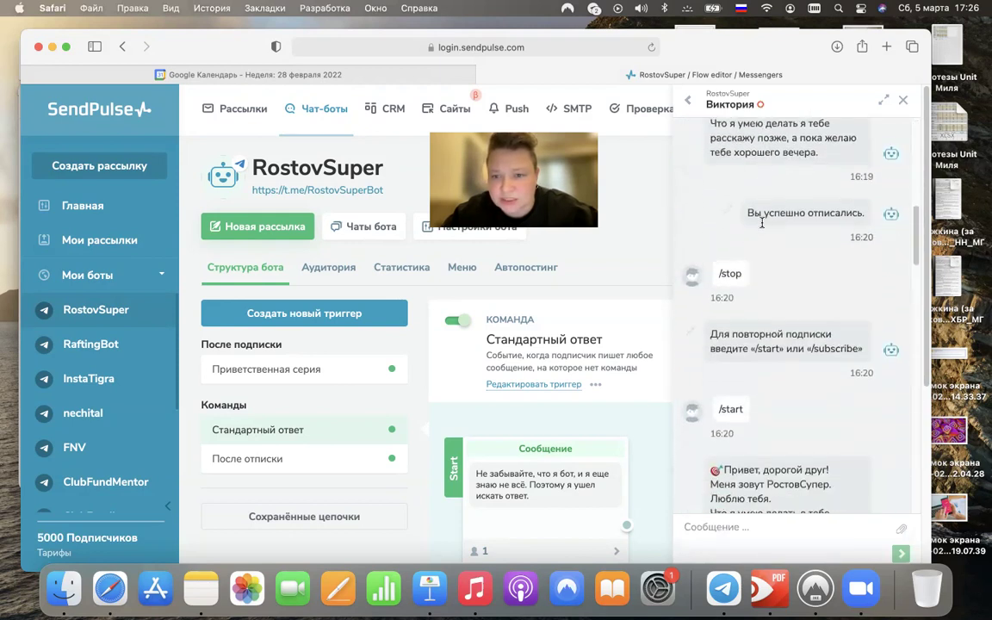
{"action": "scroll", "coordinate": [762, 222], "scroll_direction": "down", "scroll_amount": 12}
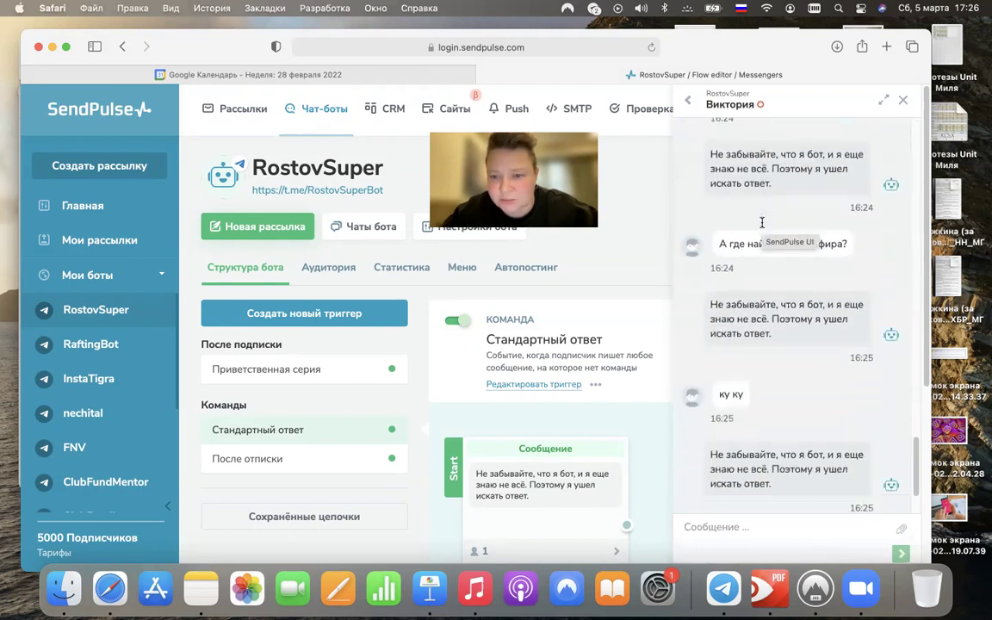
{"action": "scroll", "coordinate": [762, 222], "scroll_direction": "down", "scroll_amount": 6}
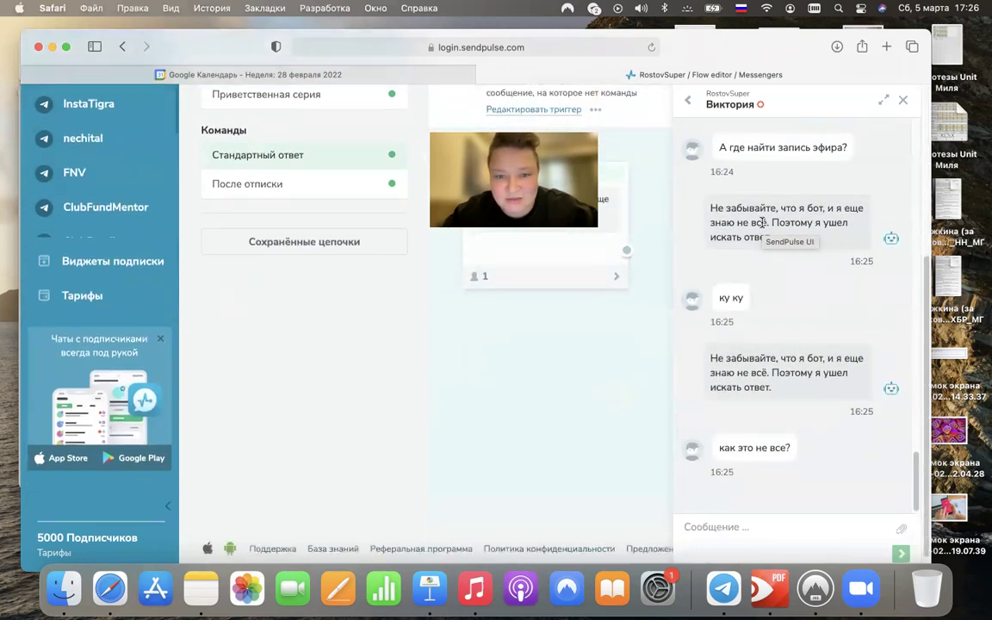
{"action": "scroll", "coordinate": [762, 222], "scroll_direction": "up", "scroll_amount": 3}
{"action": "scroll", "coordinate": [762, 222], "scroll_direction": "down", "scroll_amount": 5}
{"action": "scroll", "coordinate": [608, 341], "scroll_direction": "up", "scroll_amount": 6}
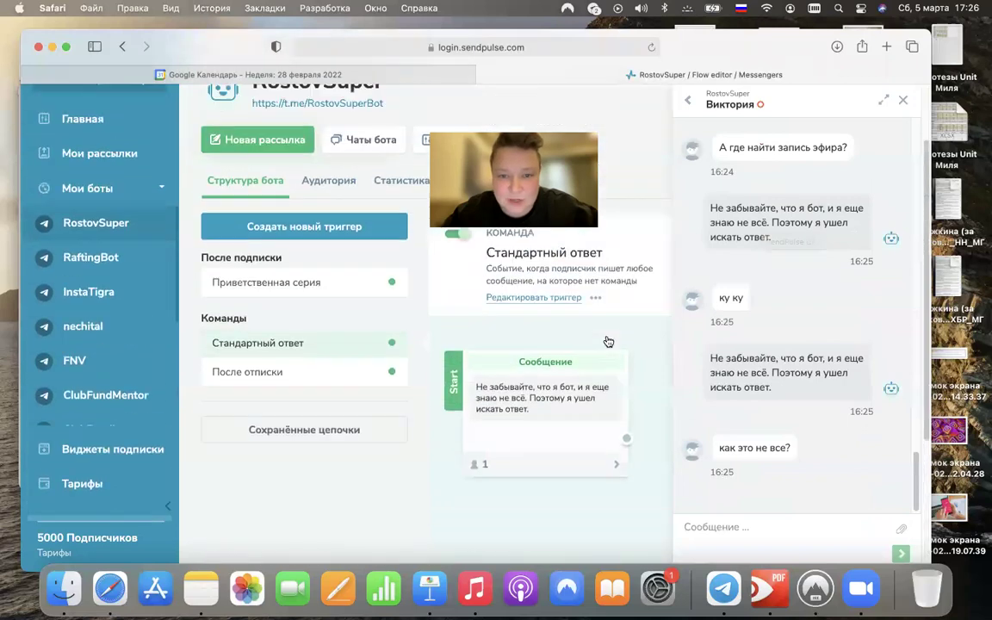
Send a manual reply in this chat: the subscriber's first name followed by ", хватит маяться дурью, идите поработайте уже"
{"action": "left_click", "coordinate": [746, 525]}
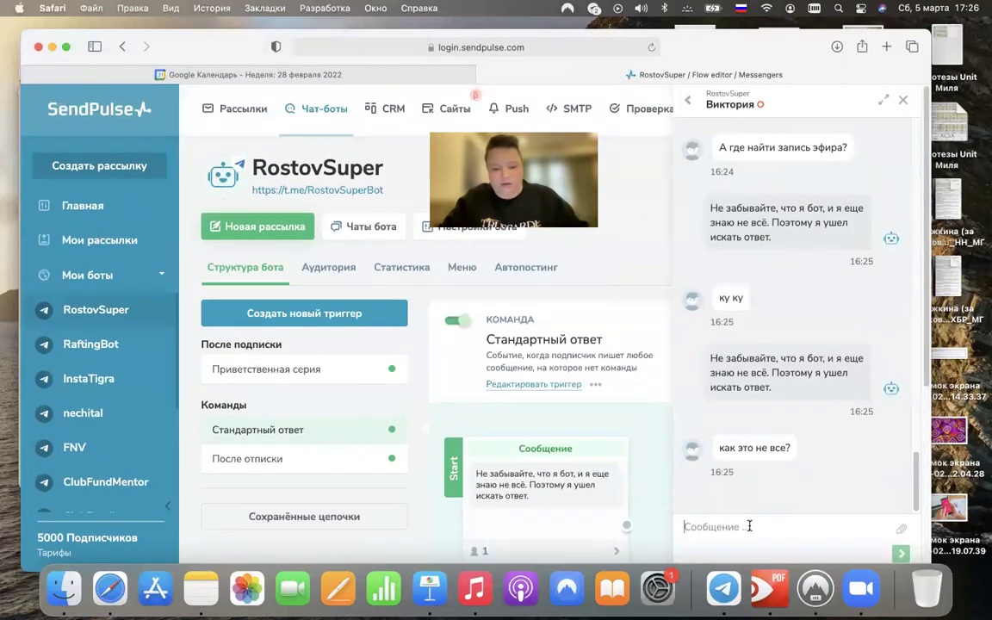
{"action": "type", "text": "Виктория"}
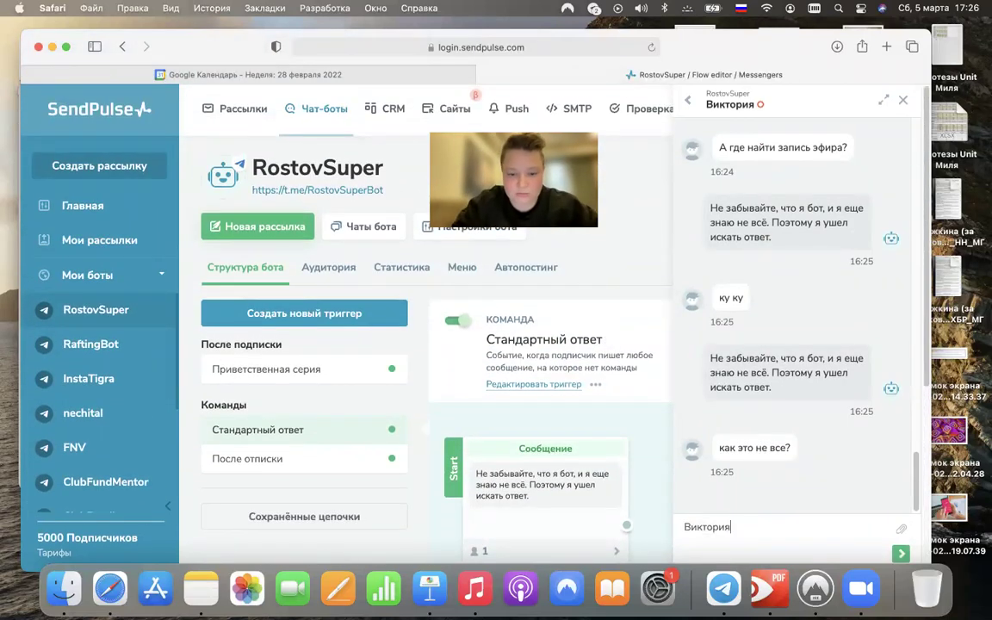
{"action": "type", "text": ", хватит "}
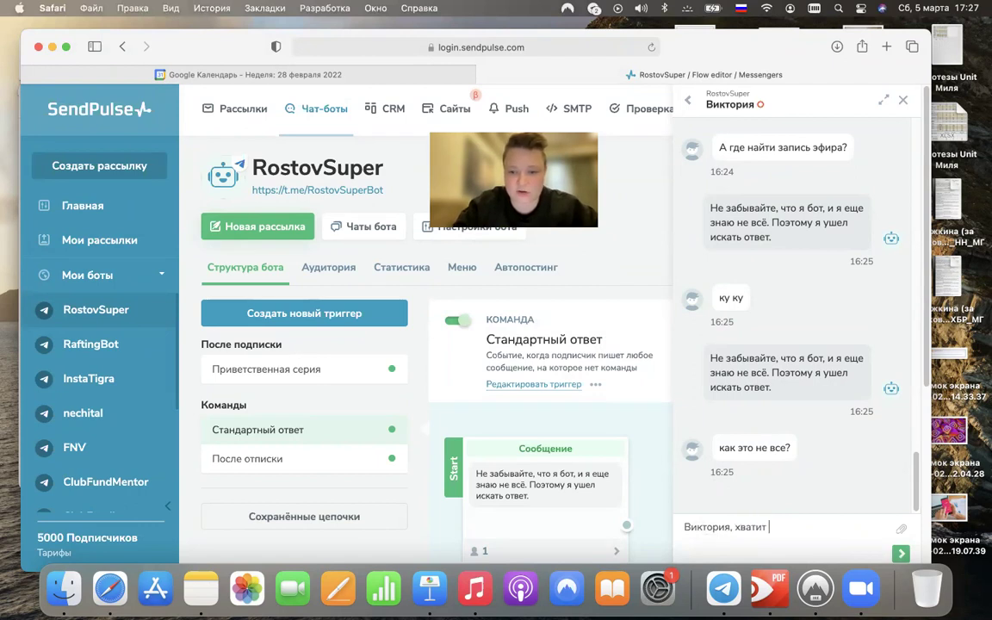
{"action": "type", "text": "маяться "}
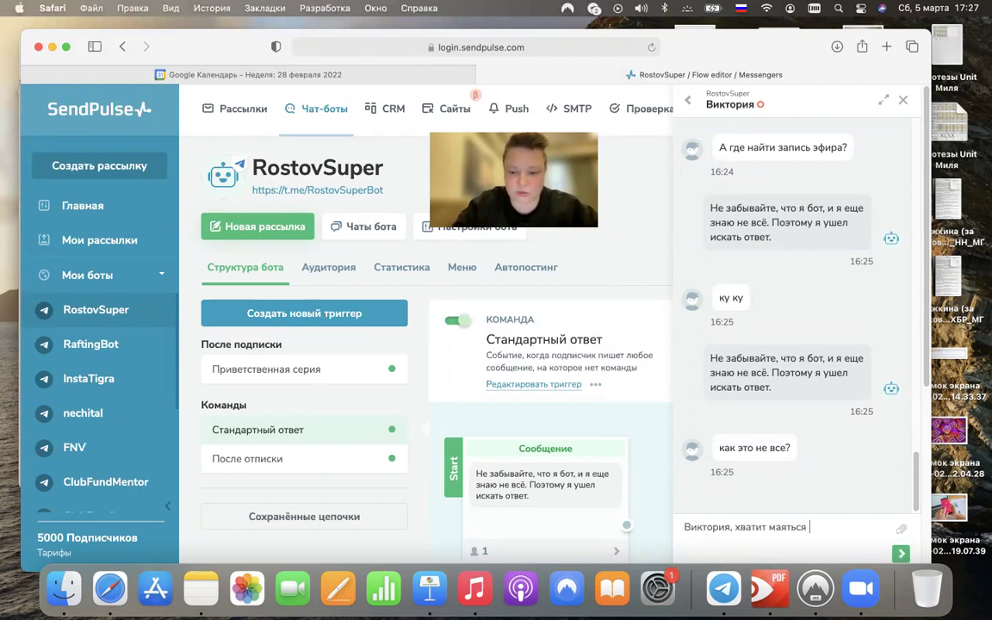
{"action": "type", "text": "дурью, и"}
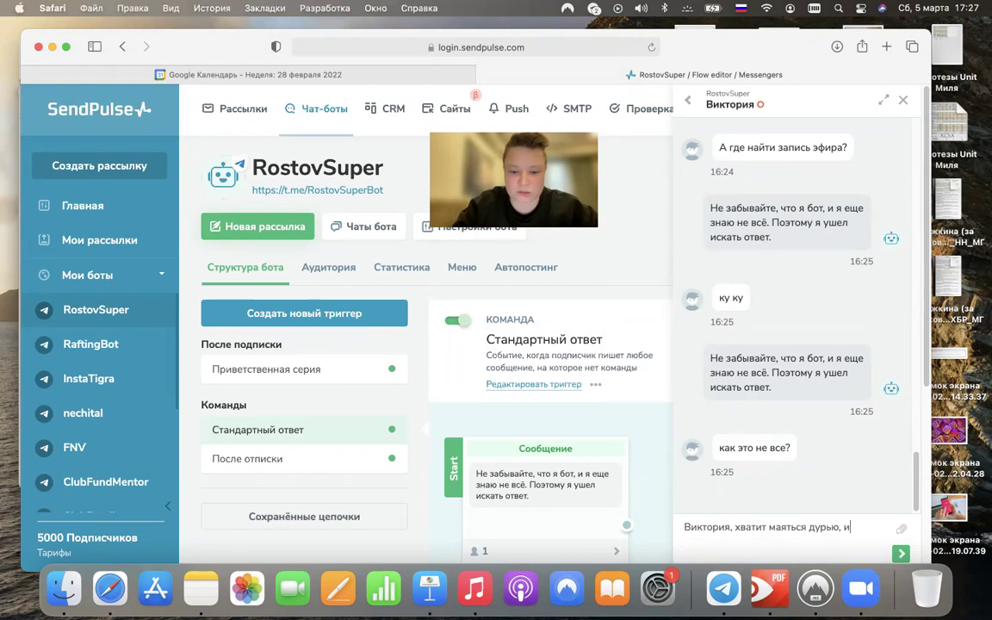
{"action": "type", "text": "дите поработайт"}
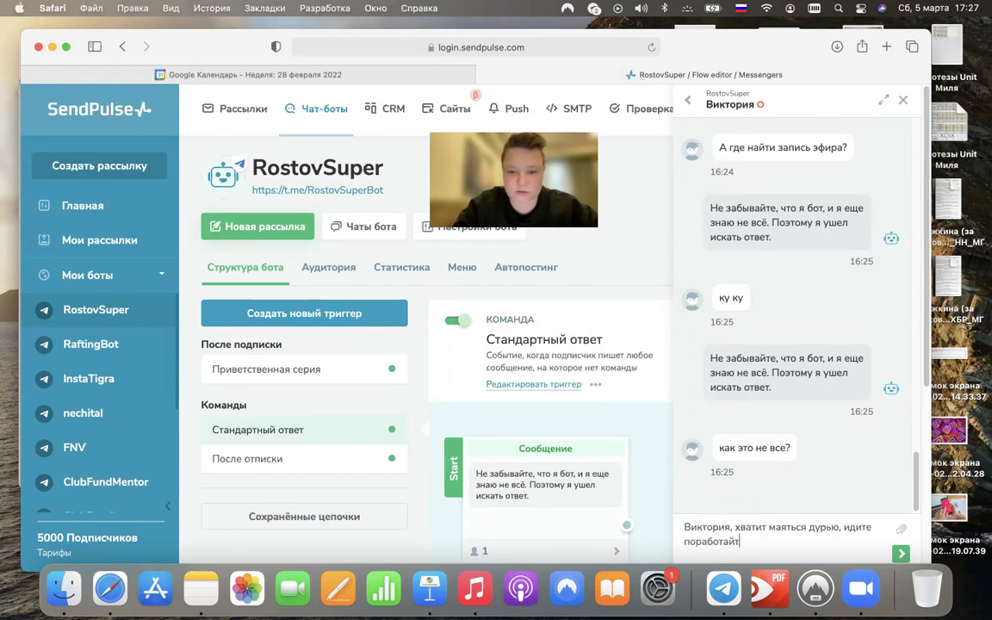
{"action": "type", "text": "е уже"}
{"action": "key", "text": "Return"}
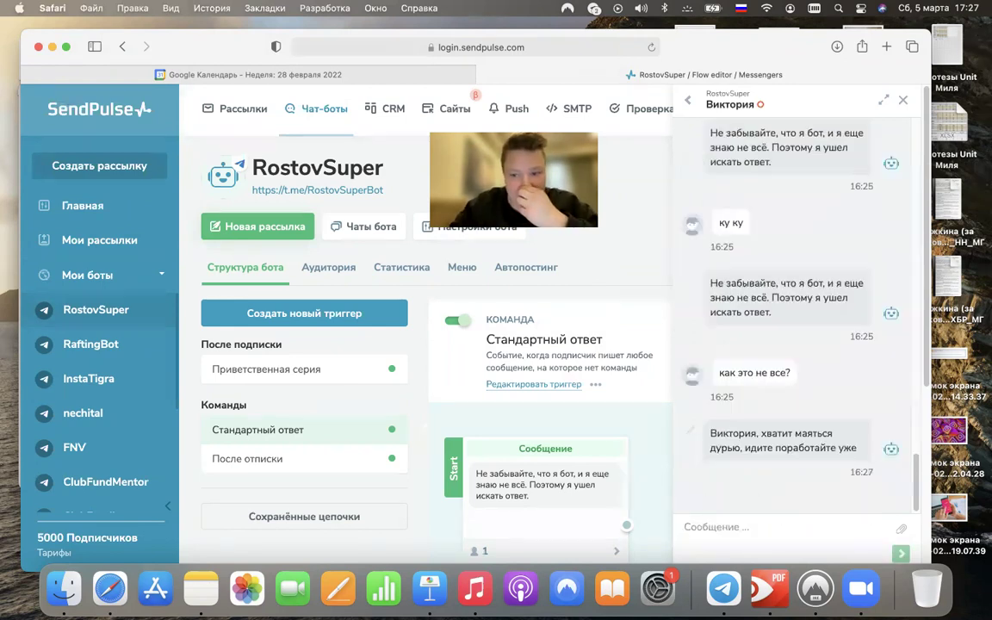
Switch to Telegram to check the manual reply in the RostovSuper chat, and return to SendPulse to close the subscriber chat
{"action": "left_click", "coordinate": [724, 588]}
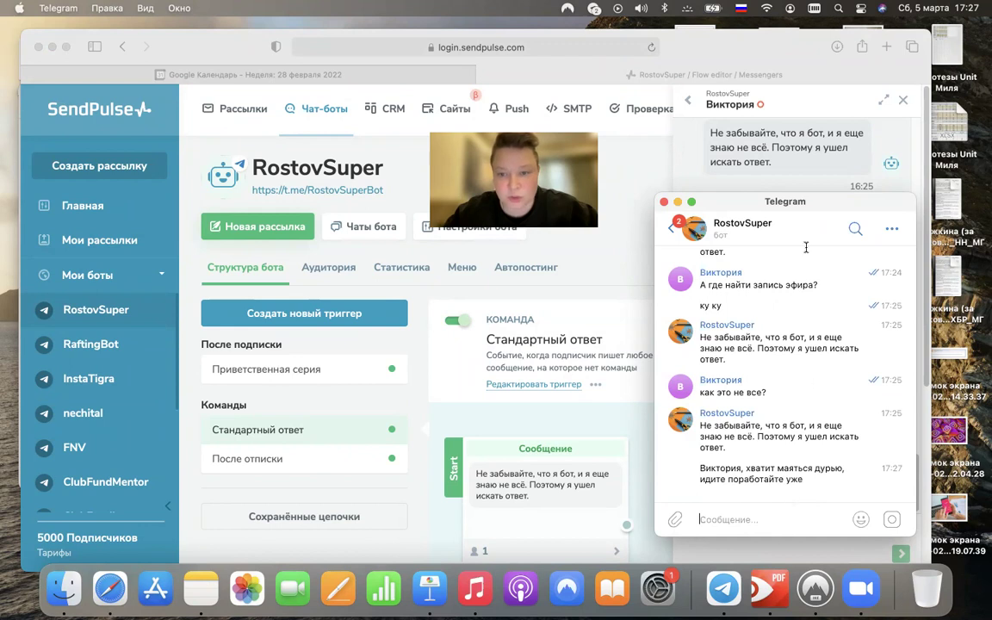
{"action": "left_click_drag", "start_coordinate": [802, 202], "coordinate": [877, 206]}
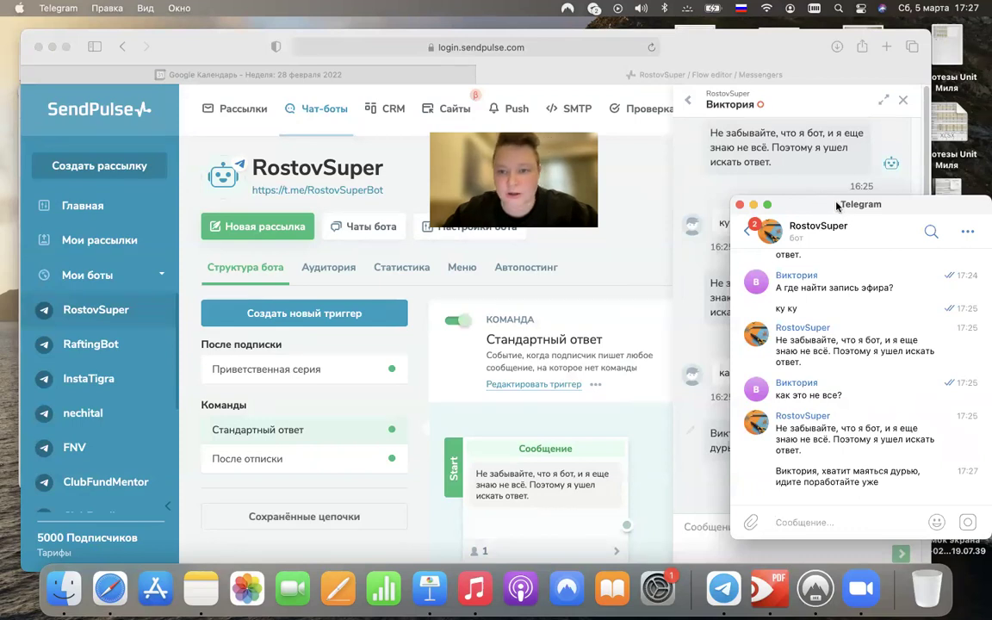
{"action": "left_click", "coordinate": [685, 104]}
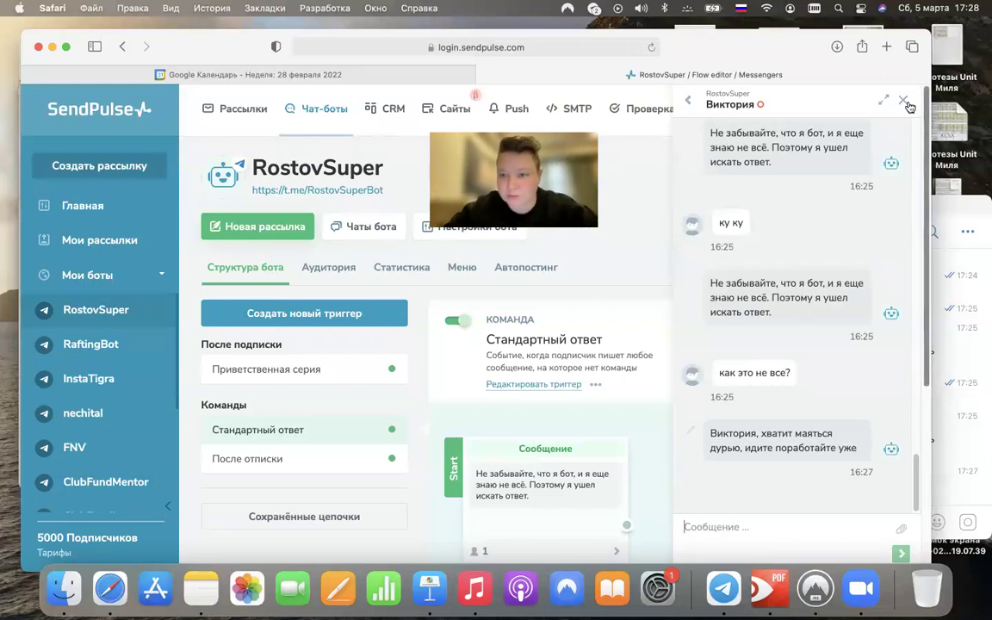
{"action": "left_click", "coordinate": [601, 124]}
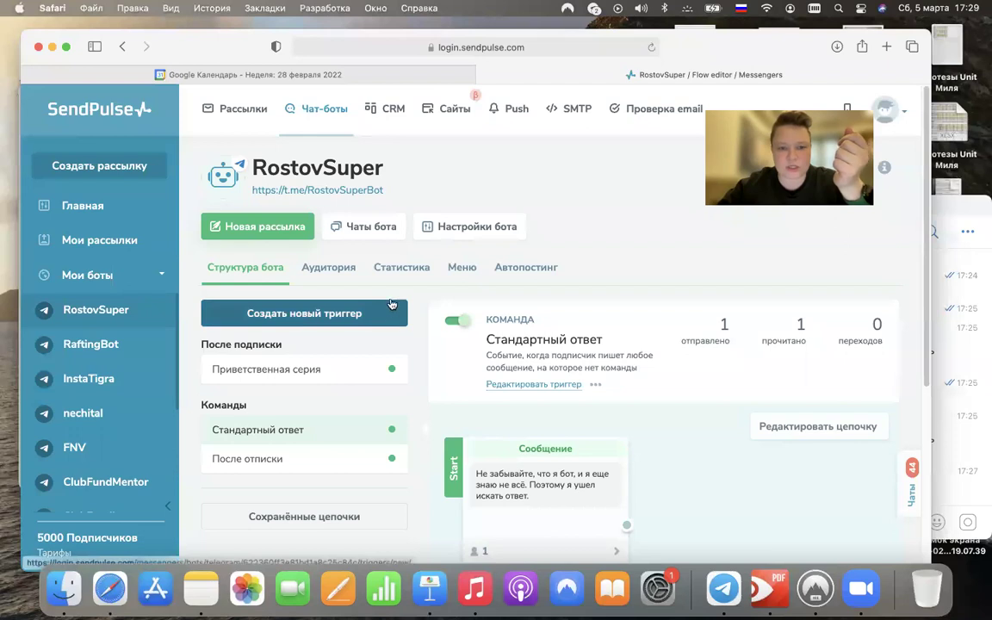
Start a new trigger of type Команда for RostovSuper with the command text "расписание"
{"action": "left_click", "coordinate": [316, 315]}
{"action": "scroll", "coordinate": [604, 237], "scroll_direction": "down", "scroll_amount": 2}
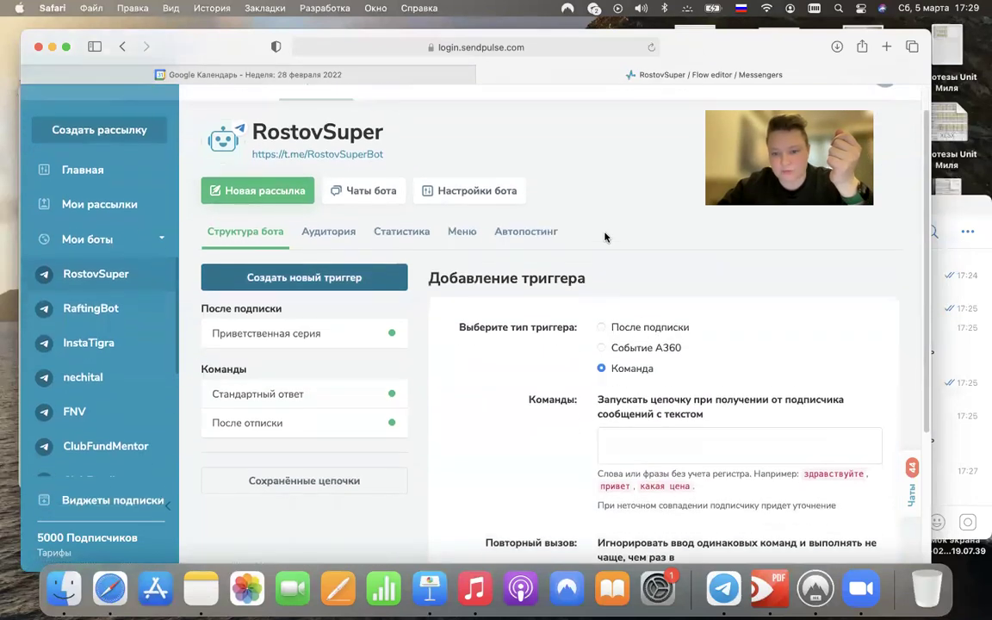
{"action": "scroll", "coordinate": [624, 291], "scroll_direction": "down", "scroll_amount": 2}
{"action": "left_click", "coordinate": [681, 352]}
{"action": "type", "text": "расписани"}
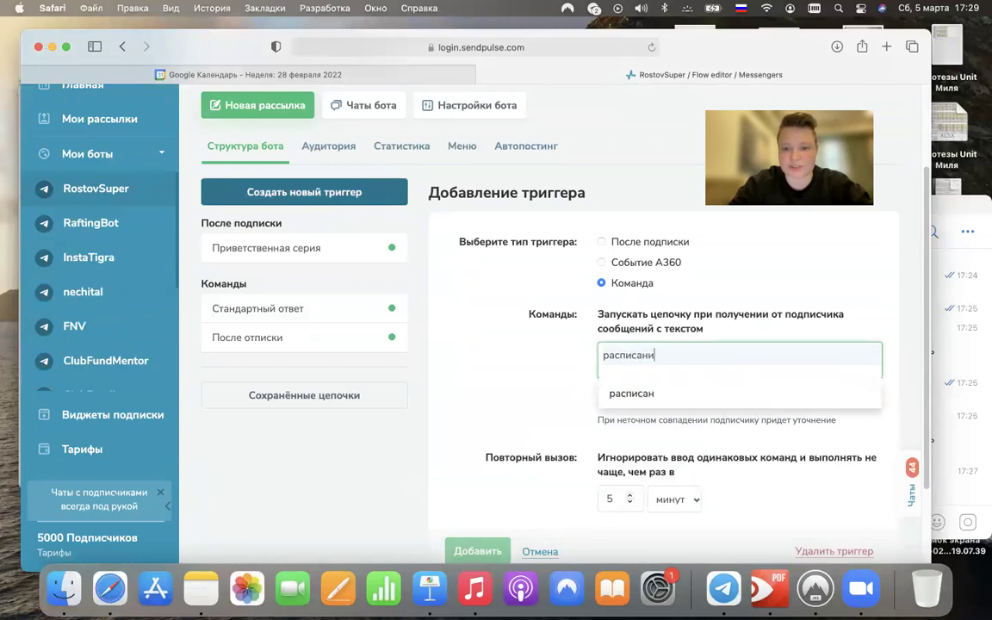
{"action": "type", "text": "е"}
{"action": "left_click", "coordinate": [668, 392]}
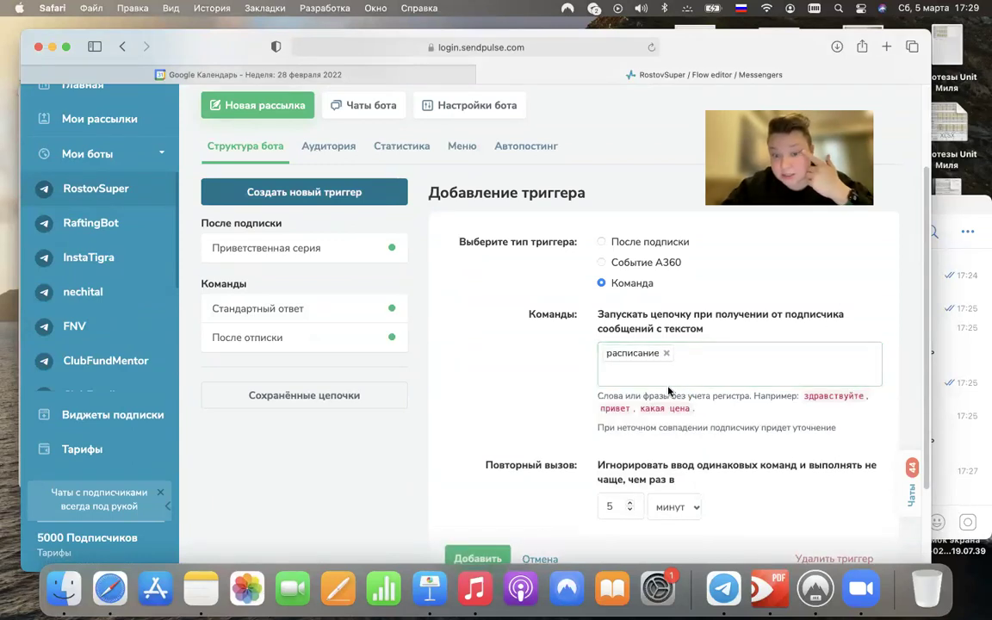
Set the new trigger's repeat-call interval to 0 minutes and add the trigger
{"action": "scroll", "coordinate": [485, 361], "scroll_direction": "down", "scroll_amount": 2}
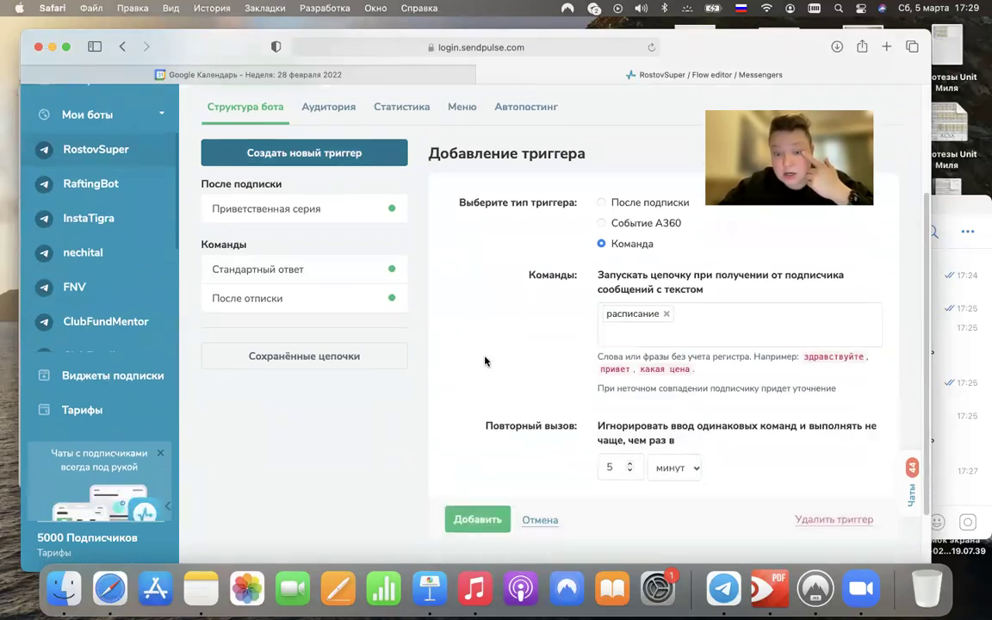
{"action": "double_click", "coordinate": [613, 466]}
{"action": "type", "text": "1"}
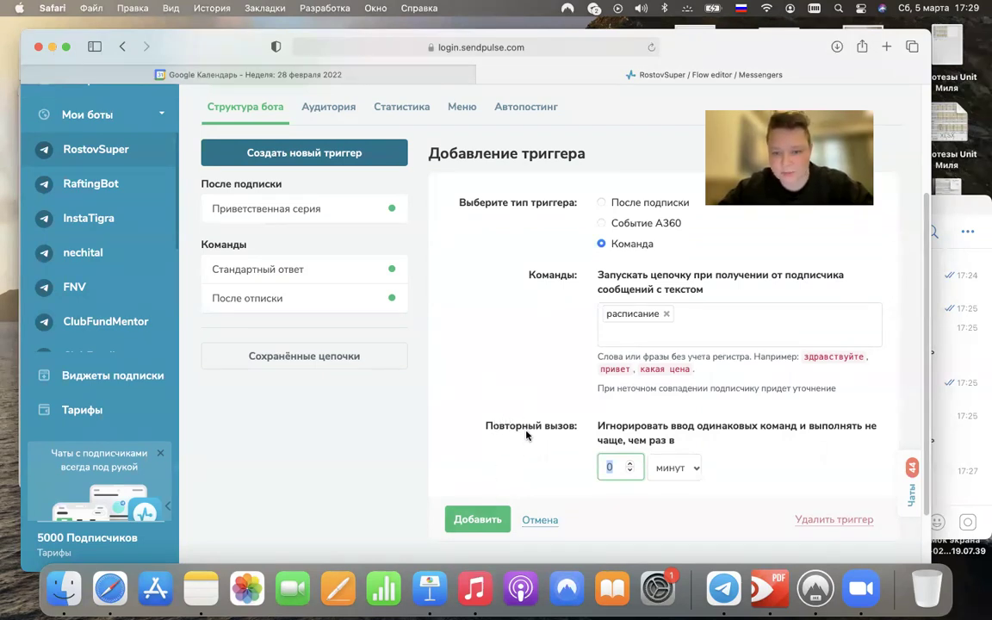
{"action": "left_click", "coordinate": [479, 517]}
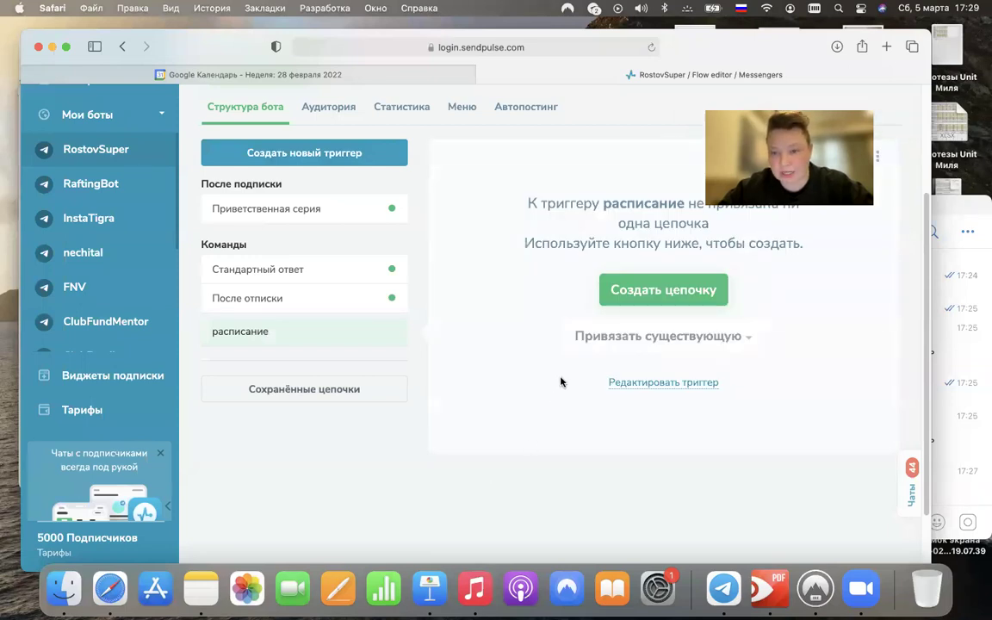
Create a chain for the расписание trigger with the message "Мне очень приятно, что ты интересуешься нашими событиями. Вот наше расписание⬇"
{"action": "scroll", "coordinate": [560, 381], "scroll_direction": "up", "scroll_amount": 2}
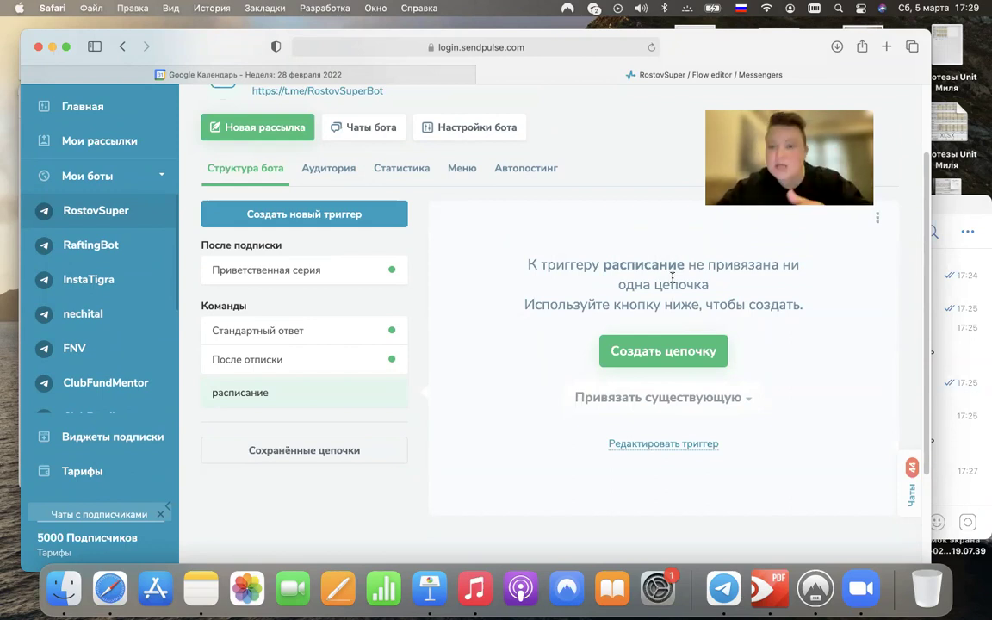
{"action": "left_click", "coordinate": [650, 349]}
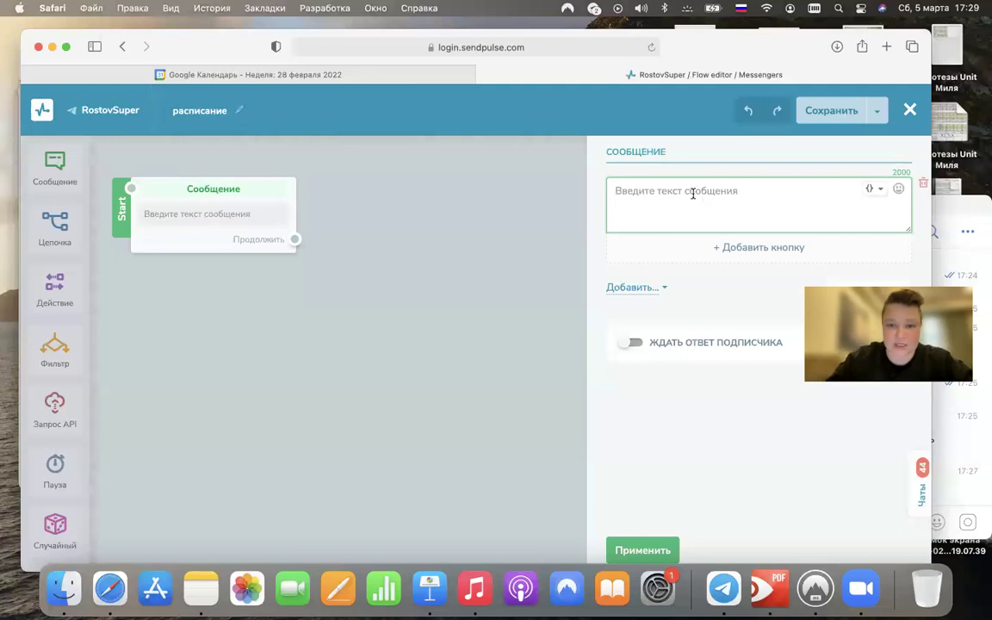
{"action": "type", "text": "Мне очень приятно, что ты и"}
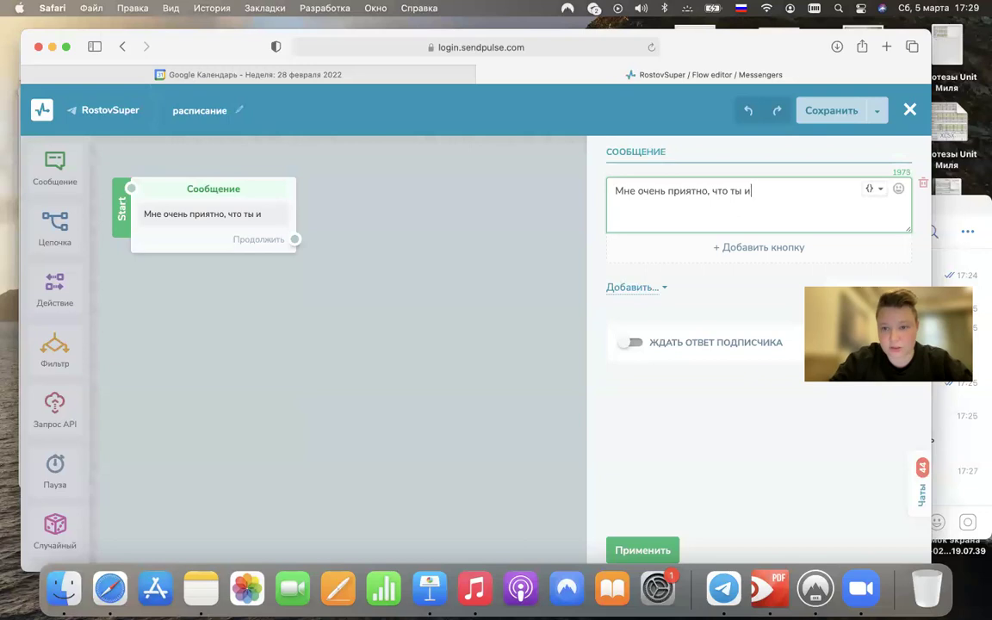
{"action": "type", "text": "нтересуешься нашими событиями. Вот наше ра"}
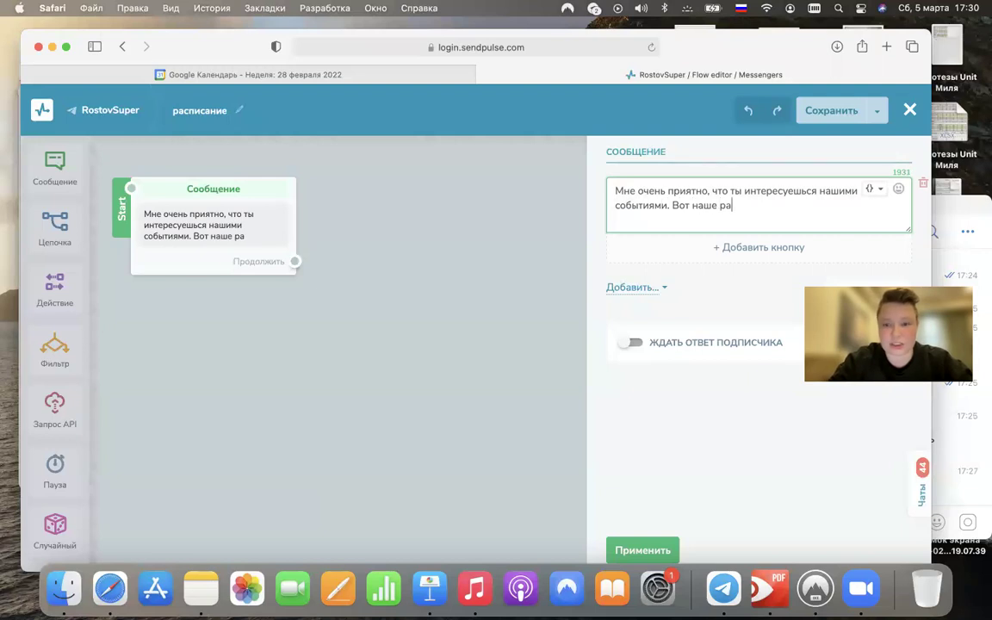
{"action": "type", "text": "списание"}
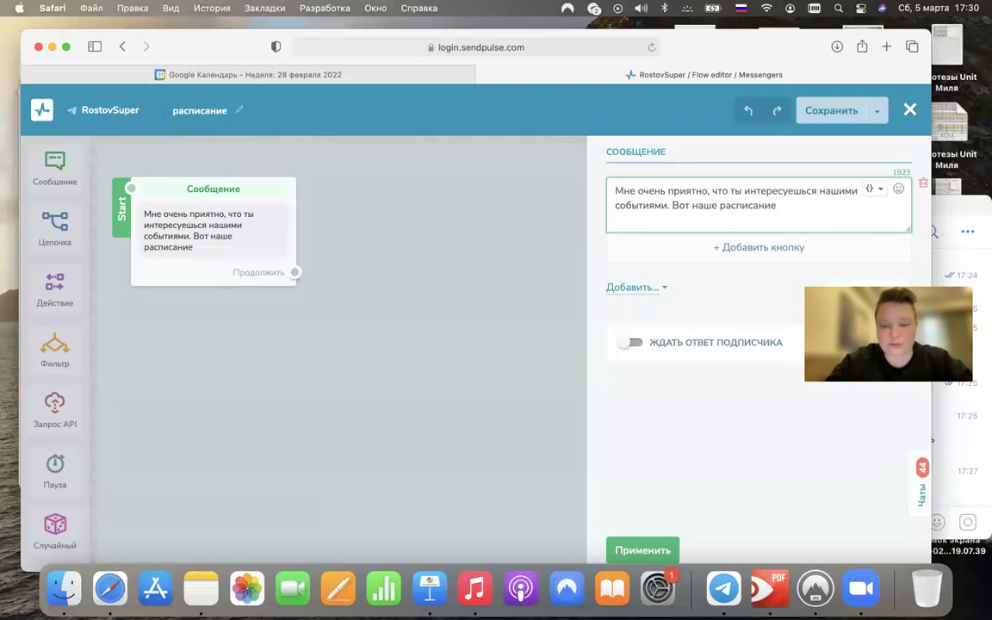
{"action": "left_click", "coordinate": [901, 187]}
{"action": "left_click", "coordinate": [726, 261]}
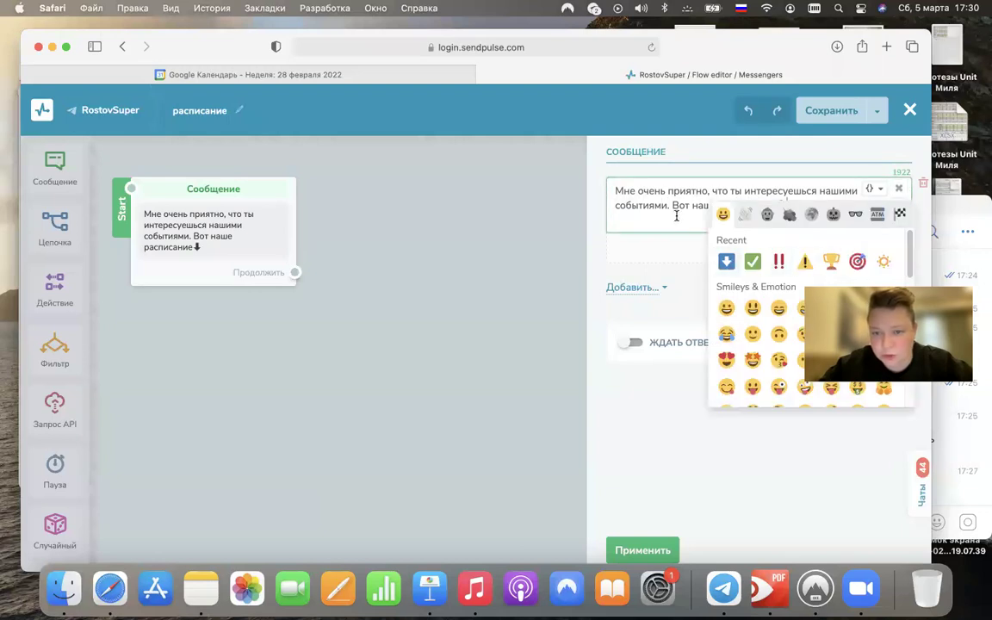
{"action": "left_click", "coordinate": [676, 215]}
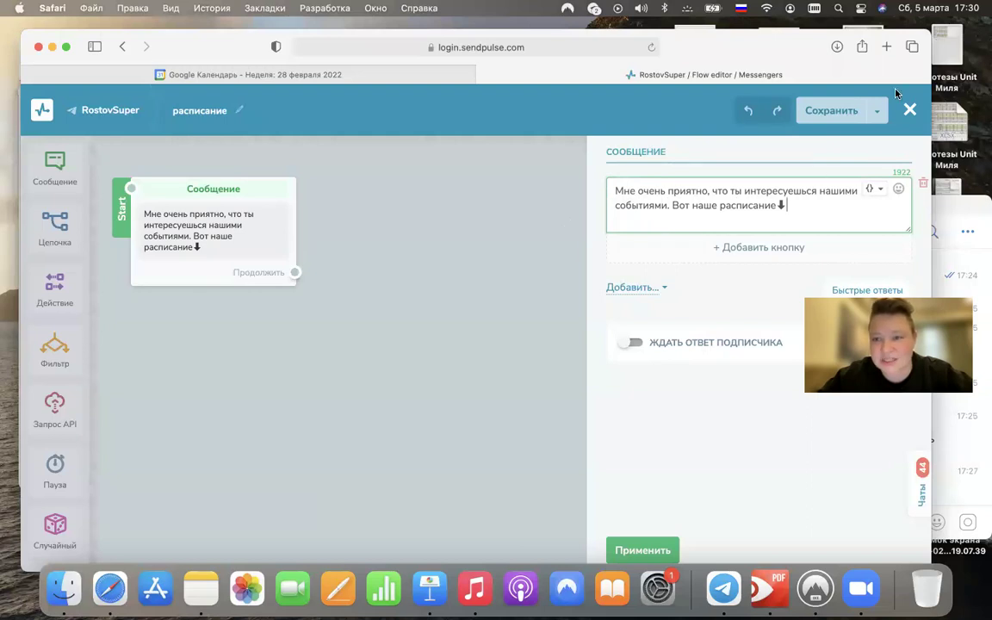
Open the ORORO.TV bookmark in a new tab, copy its address, and return to the расписание chain in the flow editor
{"action": "left_click_drag", "start_coordinate": [731, 54], "coordinate": [731, 75]}
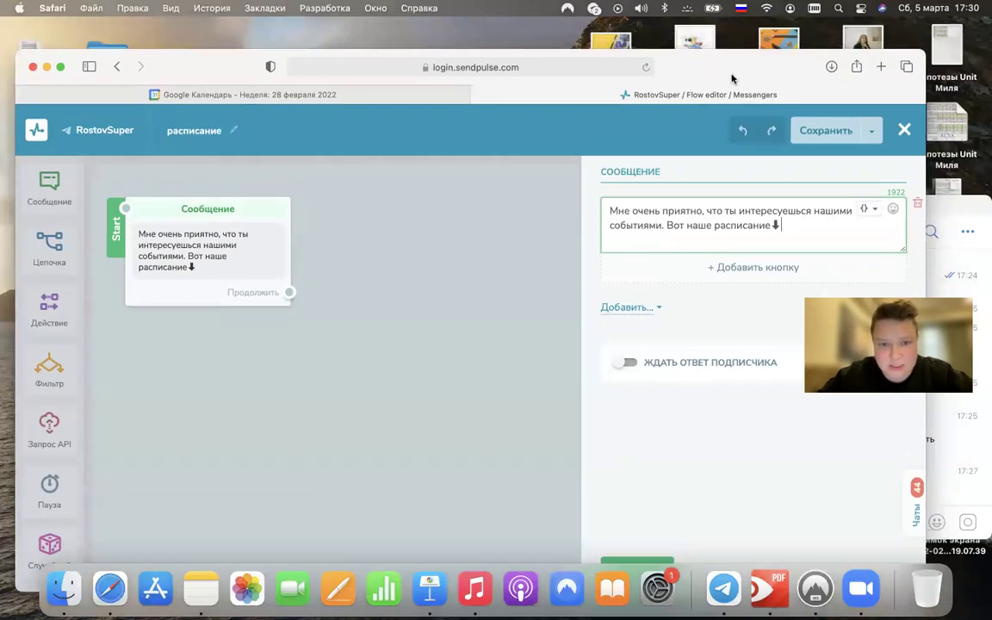
{"action": "key", "text": "super+t"}
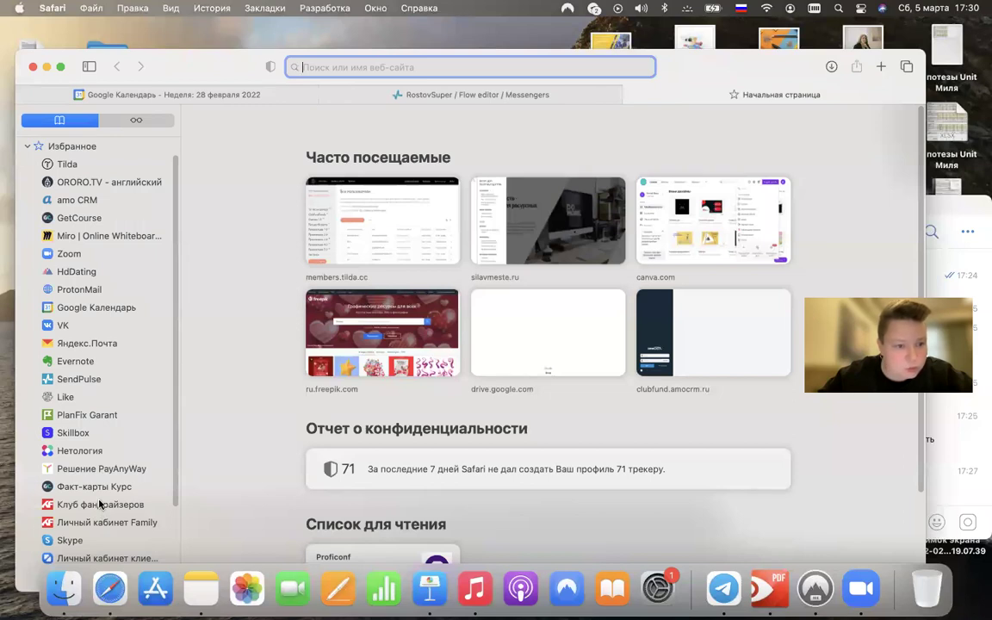
{"action": "left_click", "coordinate": [109, 183]}
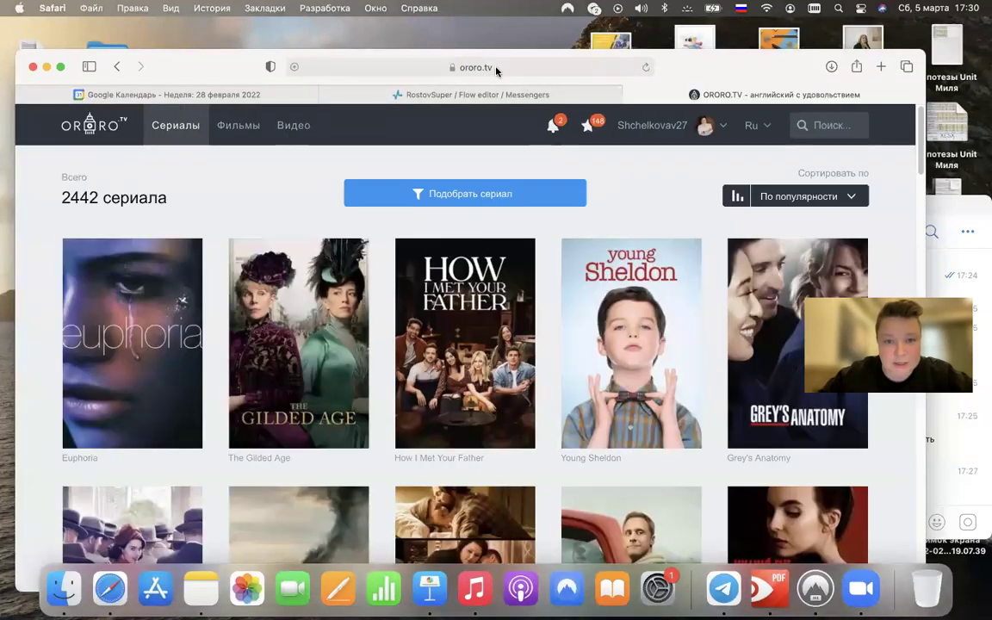
{"action": "left_click", "coordinate": [491, 71]}
{"action": "key", "text": "super+c"}
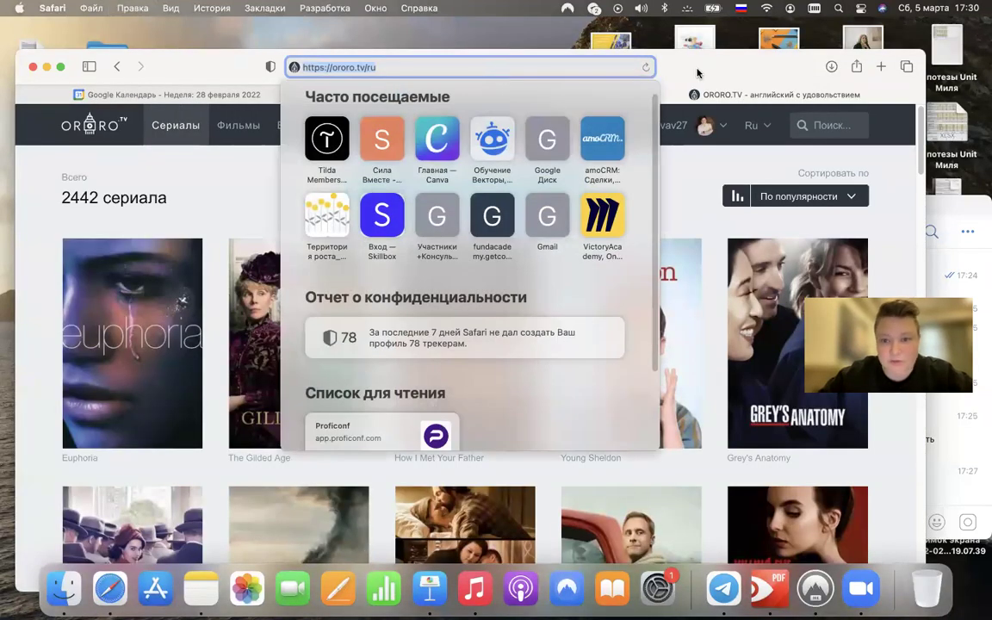
{"action": "key", "text": "Escape"}
{"action": "left_click", "coordinate": [576, 95]}
{"action": "left_click_drag", "start_coordinate": [742, 87], "coordinate": [745, 71]}
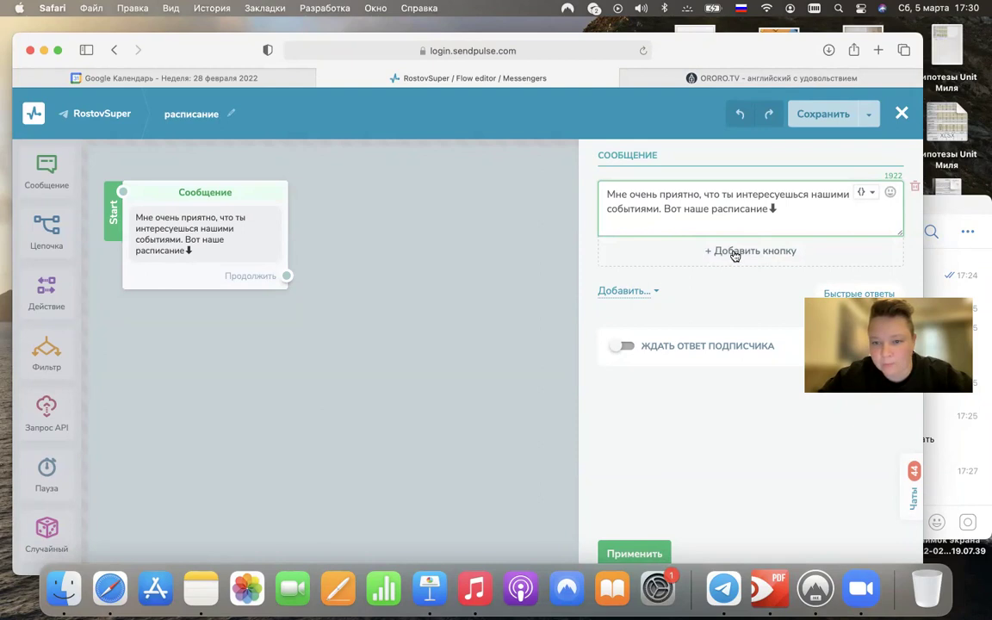
{"action": "left_click", "coordinate": [719, 253]}
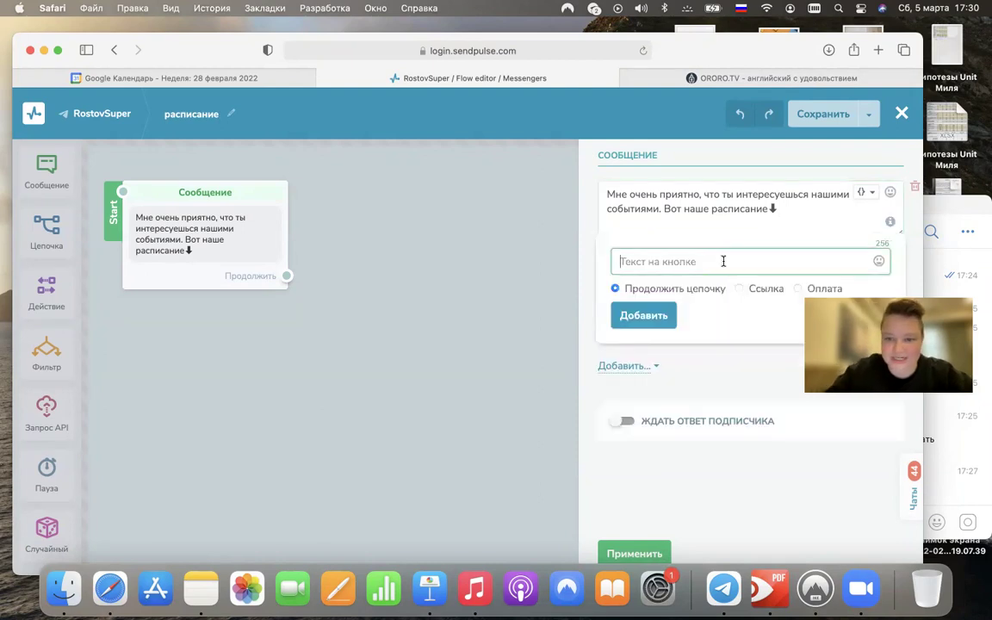
{"action": "type", "text": "Скачать расписание"}
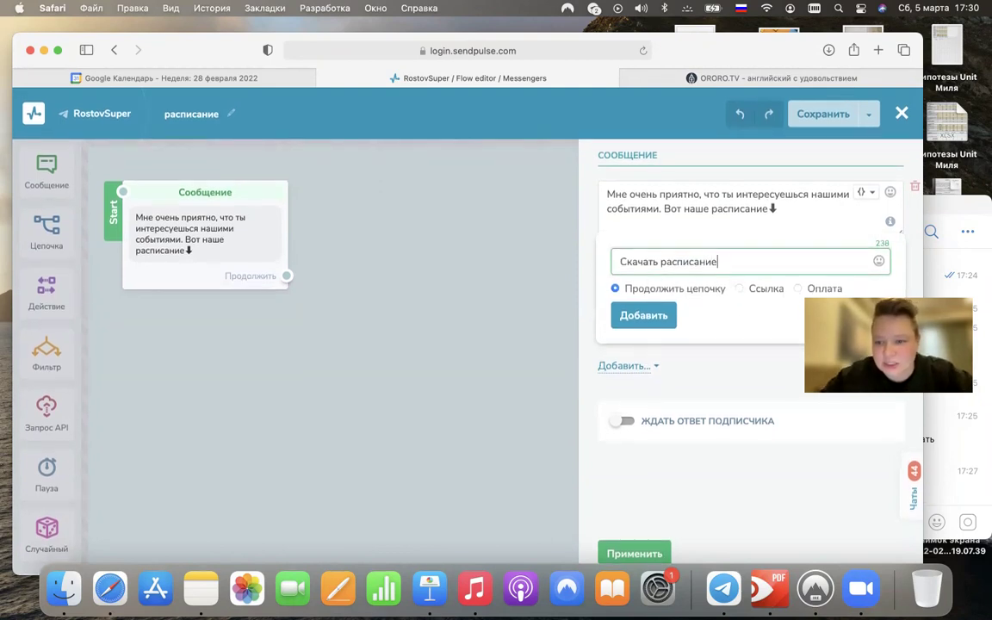
{"action": "left_click", "coordinate": [754, 293]}
{"action": "left_click", "coordinate": [711, 313]}
{"action": "key", "text": "super+v"}
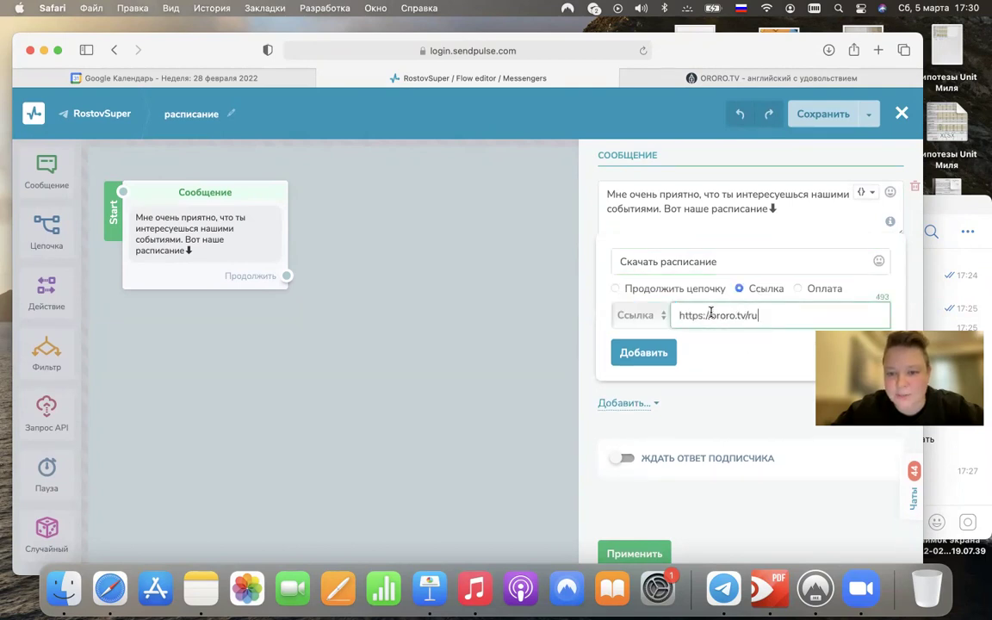
{"action": "left_click", "coordinate": [644, 353]}
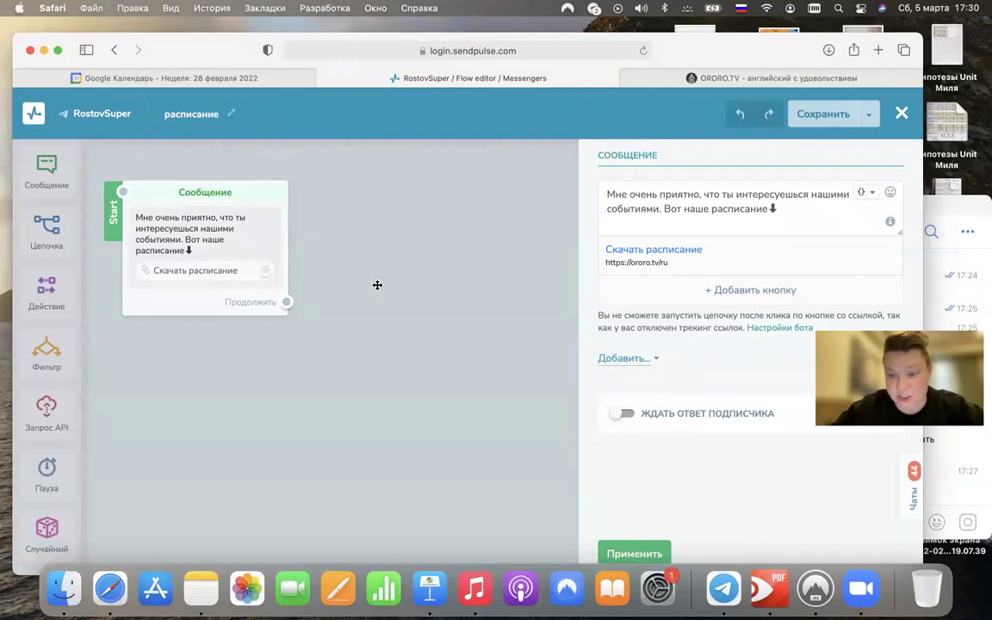
Apply the message settings, save the расписание chain, and exit the flow editor
{"action": "left_click", "coordinate": [631, 553]}
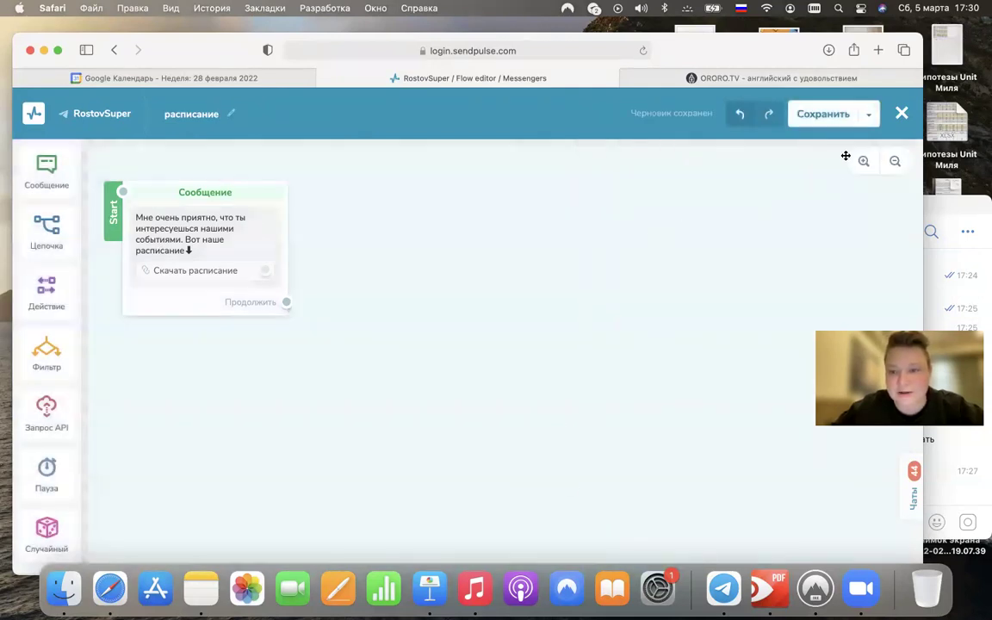
{"action": "left_click", "coordinate": [826, 121]}
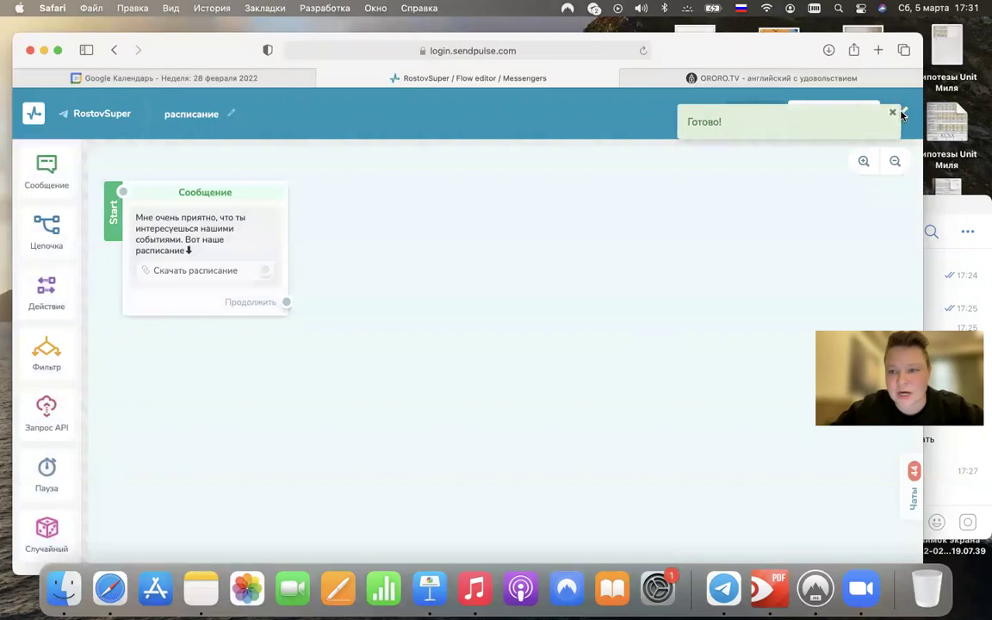
{"action": "left_click", "coordinate": [902, 112]}
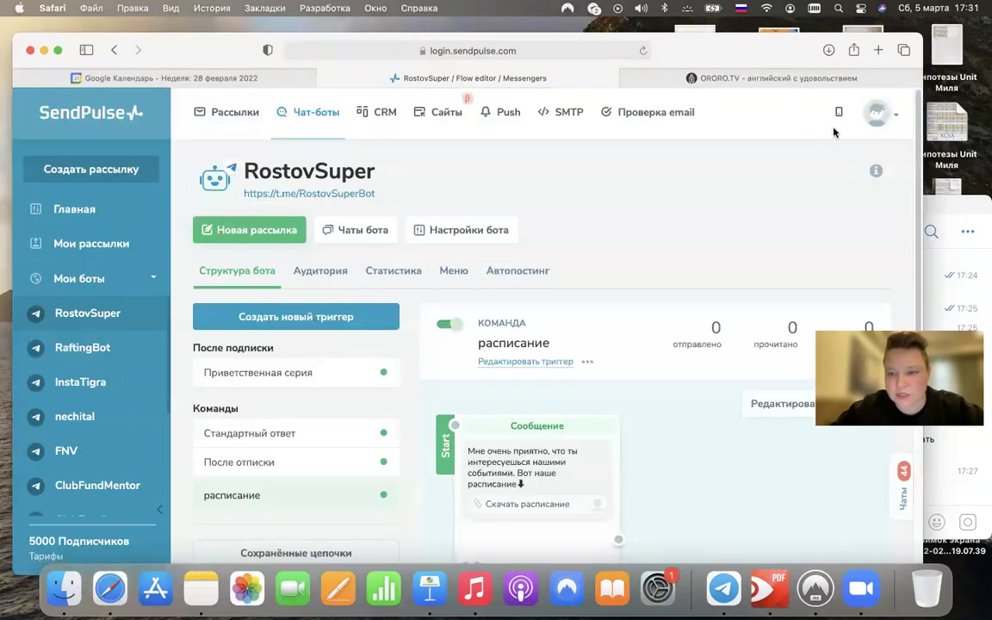
Switch to Telegram, send "расписание" to the RostovSuper bot, and return to SendPulse to review the command's chain
{"action": "left_click", "coordinate": [925, 205]}
{"action": "left_click_drag", "start_coordinate": [922, 205], "coordinate": [920, 211]}
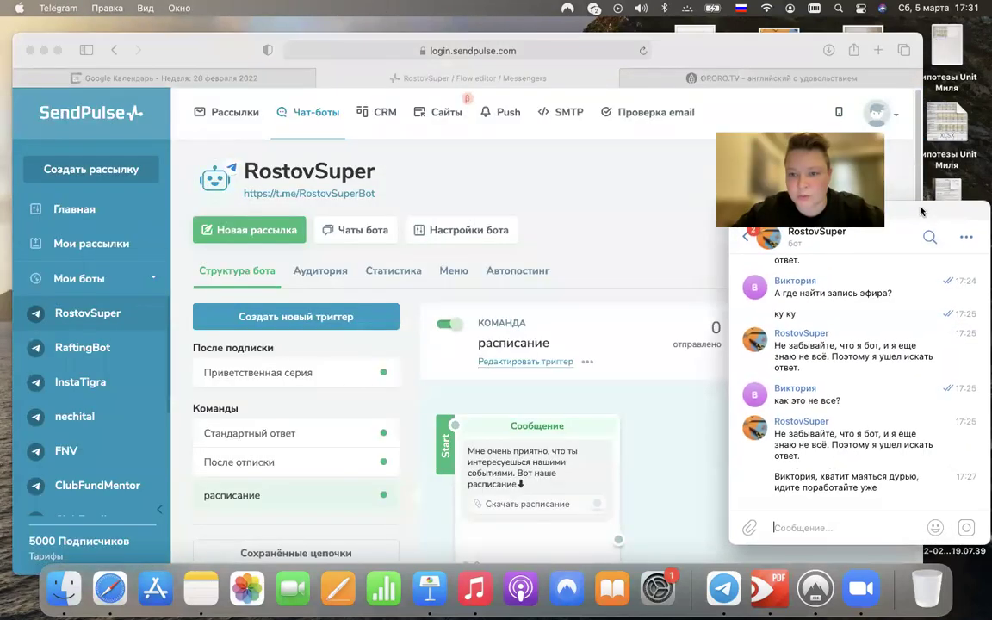
{"action": "type", "text": "рас"}
{"action": "key", "text": "Return"}
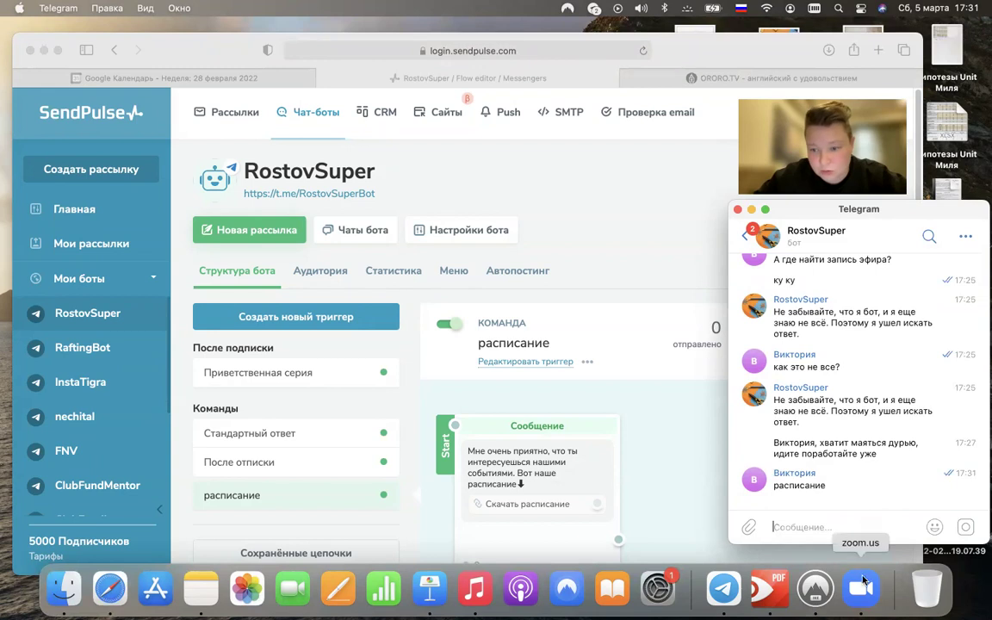
{"action": "left_click", "coordinate": [640, 428]}
{"action": "scroll", "coordinate": [642, 421], "scroll_direction": "down", "scroll_amount": 5}
{"action": "scroll", "coordinate": [642, 421], "scroll_direction": "up", "scroll_amount": 4}
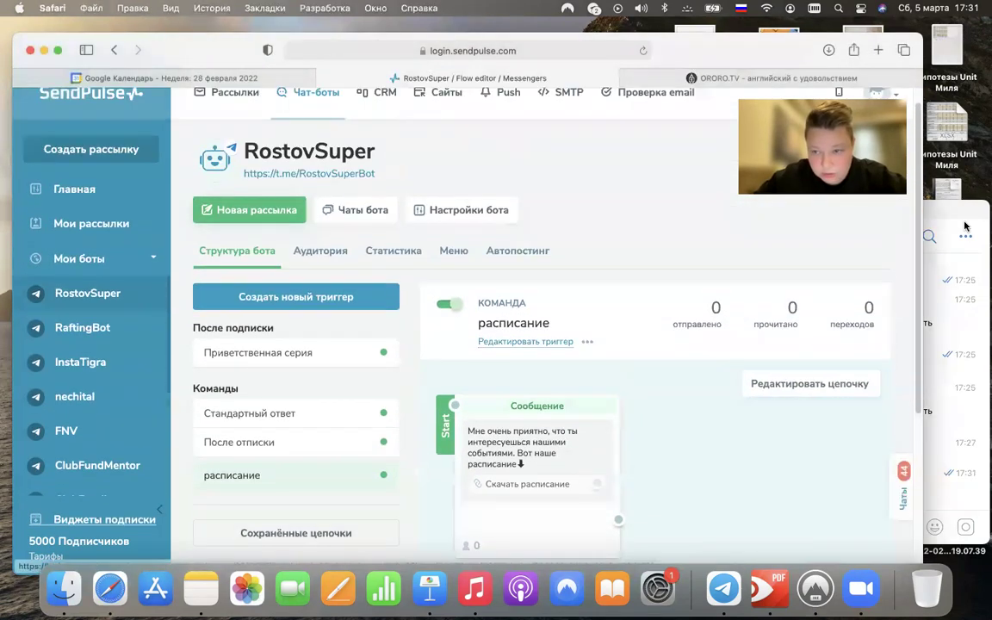
Switch to Telegram and send the RostovSuper bot the test messages "расписание", "привет" and "ку ку"
{"action": "left_click", "coordinate": [958, 221]}
{"action": "type", "text": "расписание"}
{"action": "key", "text": "Return"}
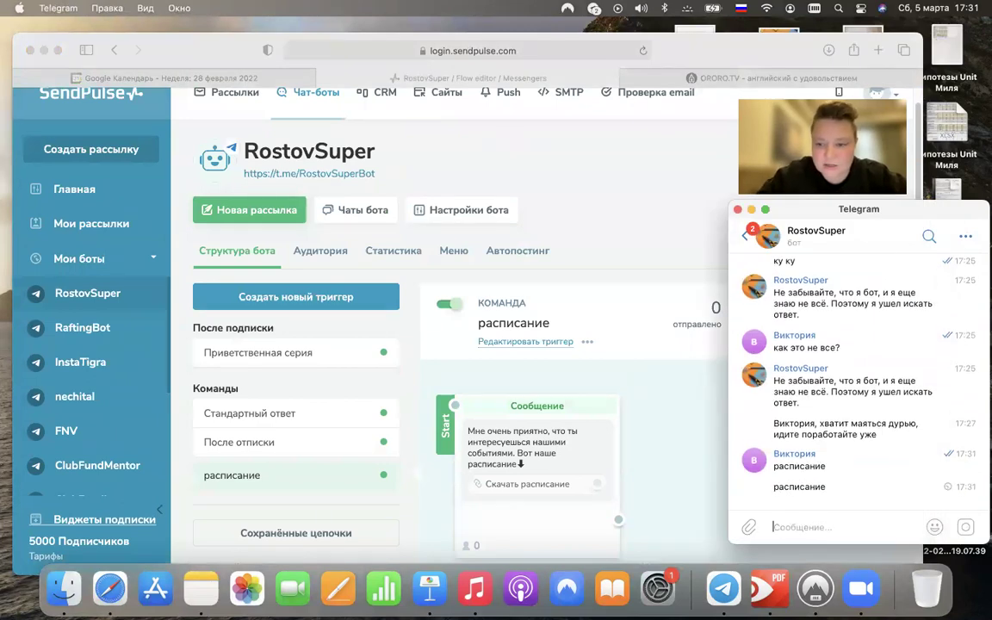
{"action": "type", "text": "привет"}
{"action": "key", "text": "Return"}
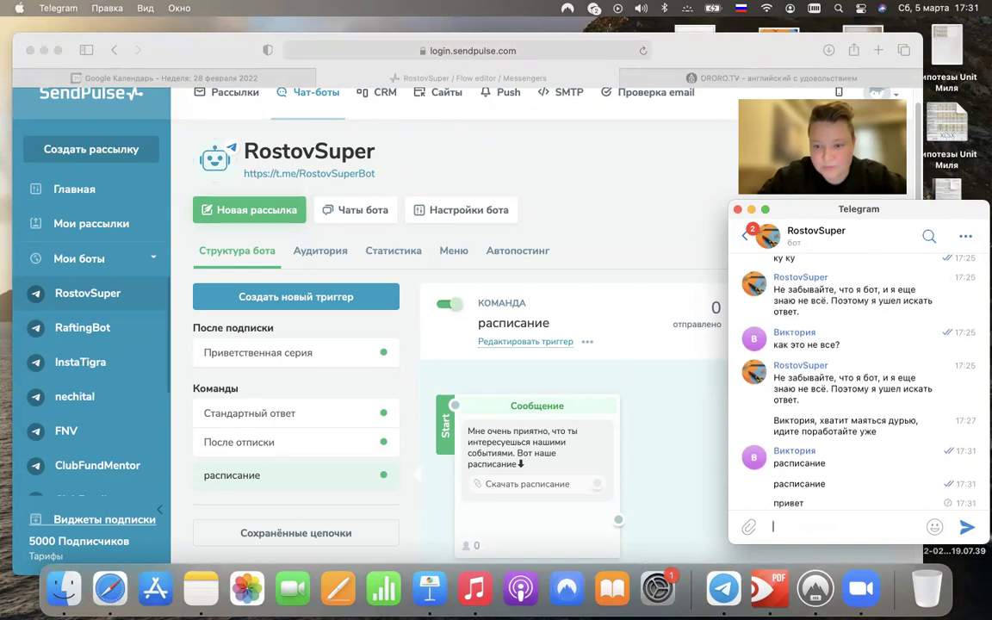
{"action": "type", "text": "ку к"}
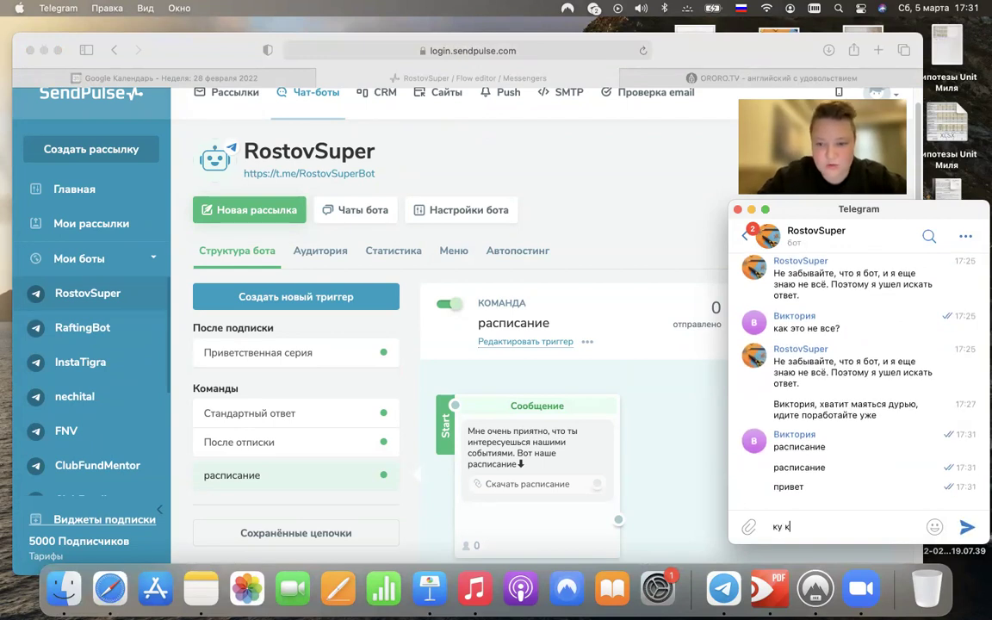
{"action": "type", "text": "у"}
{"action": "key", "text": "Return"}
Return to SendPulse and check the RostovSuper audience list, the bot structure and the subscriber's chat for why the command goes unanswered
{"action": "left_click", "coordinate": [713, 538]}
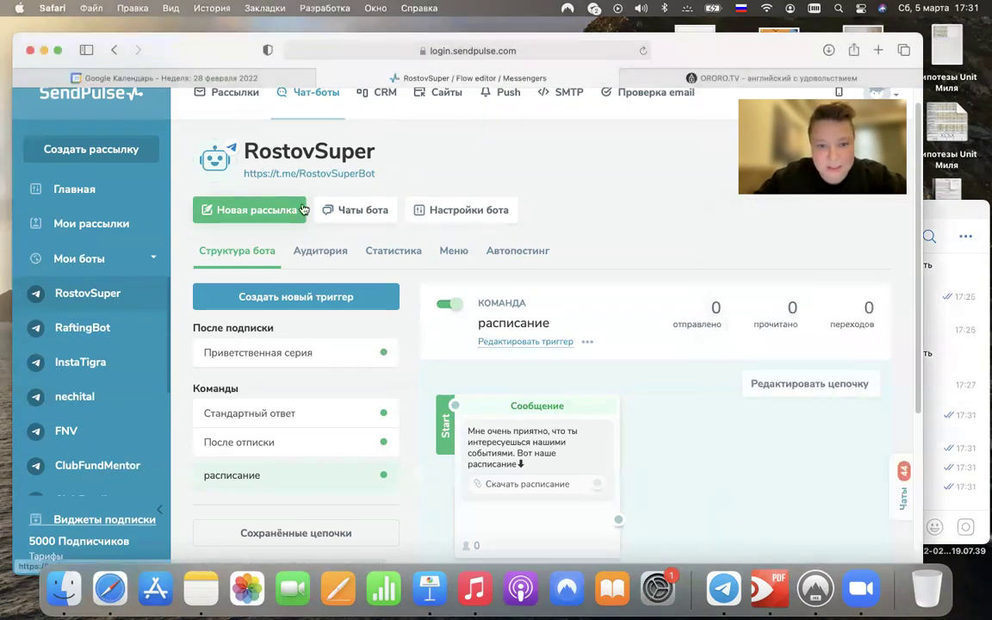
{"action": "left_click", "coordinate": [321, 250]}
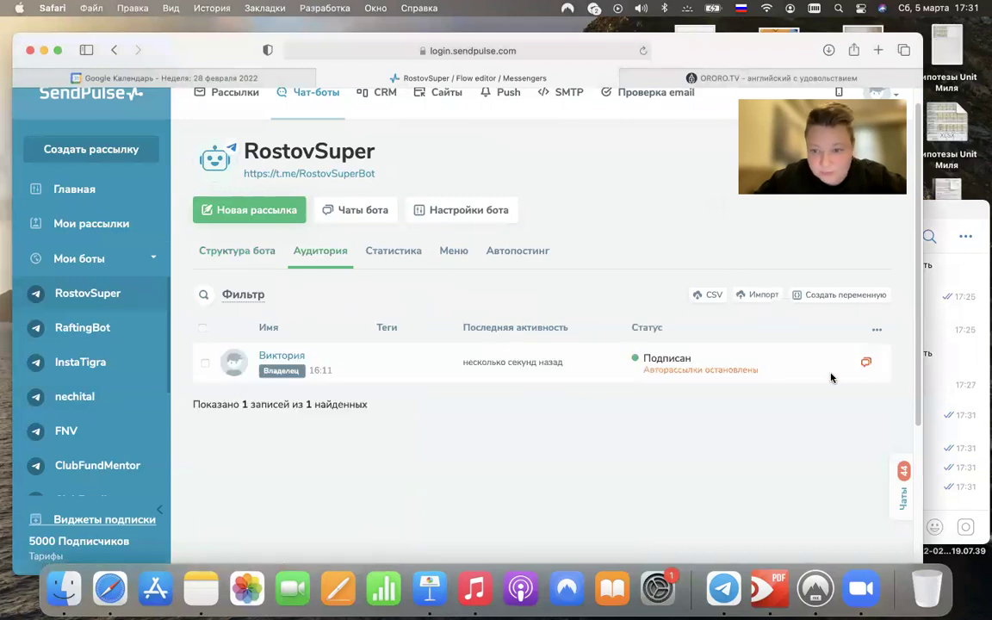
{"action": "left_click", "coordinate": [235, 249]}
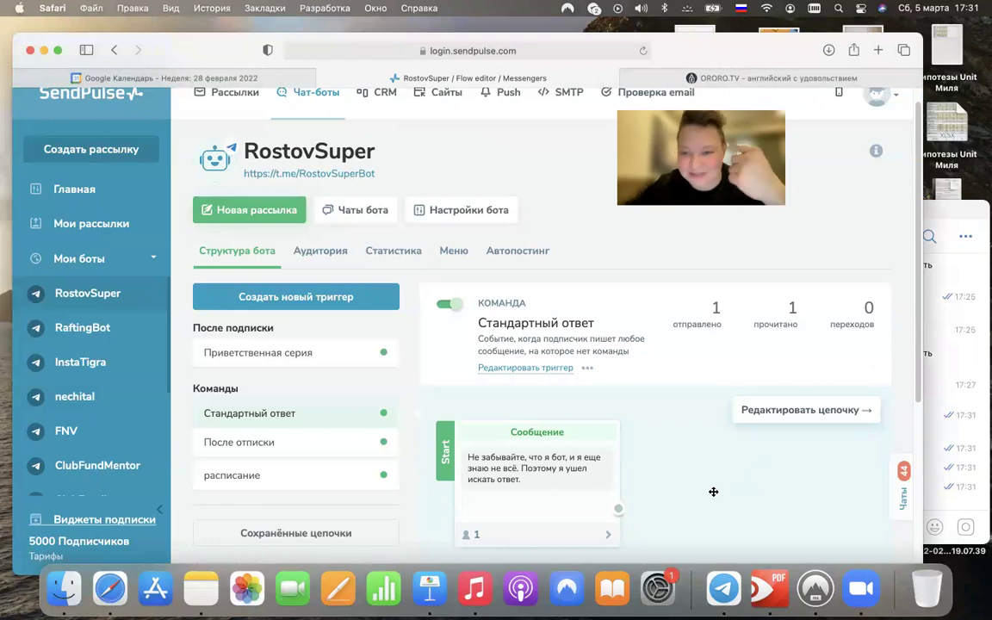
{"action": "left_click", "coordinate": [904, 502]}
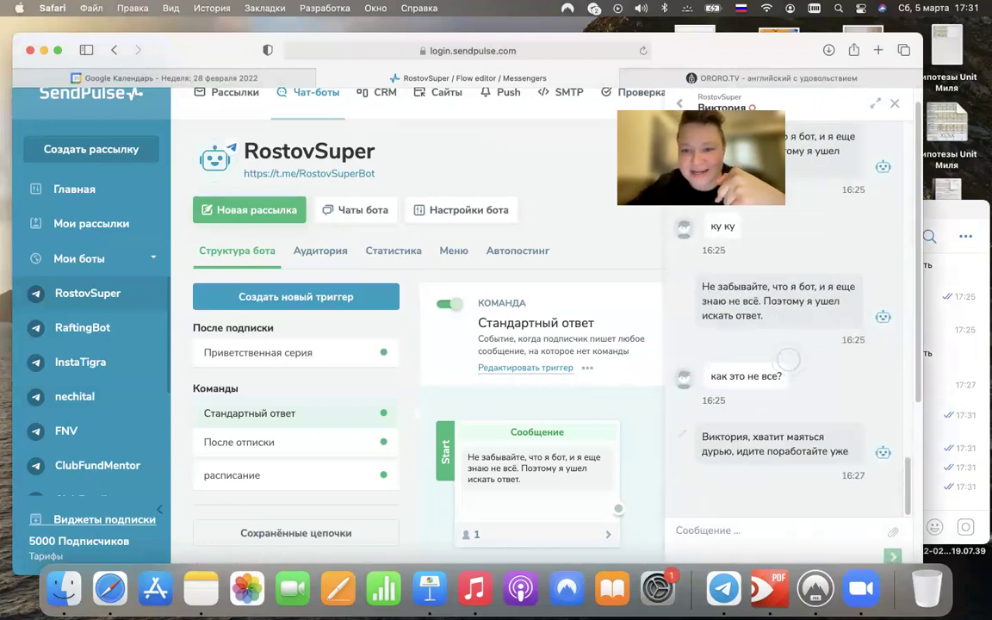
{"action": "left_click", "coordinate": [894, 104]}
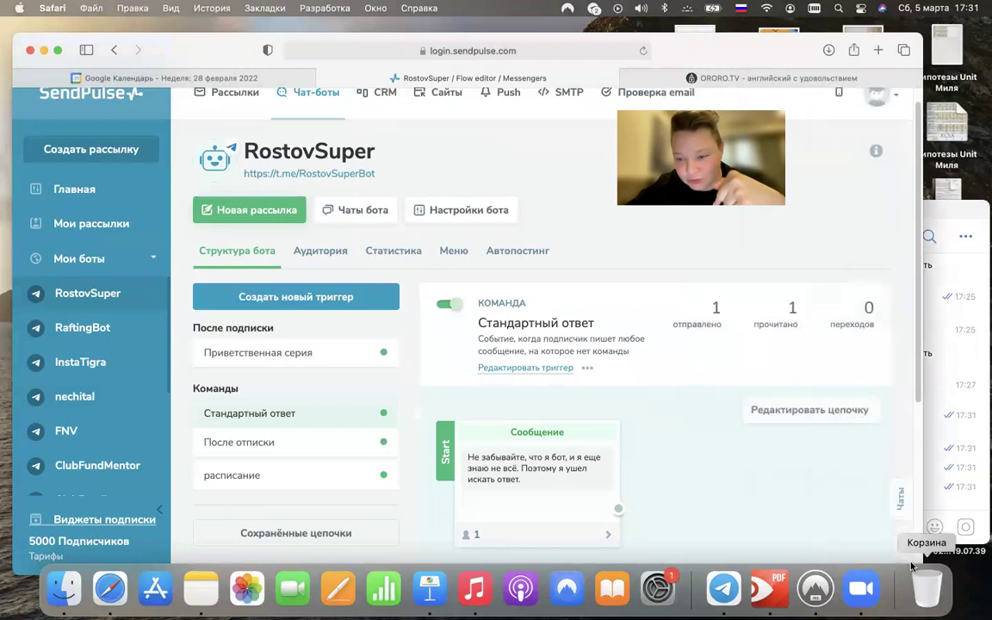
{"action": "left_click", "coordinate": [896, 502]}
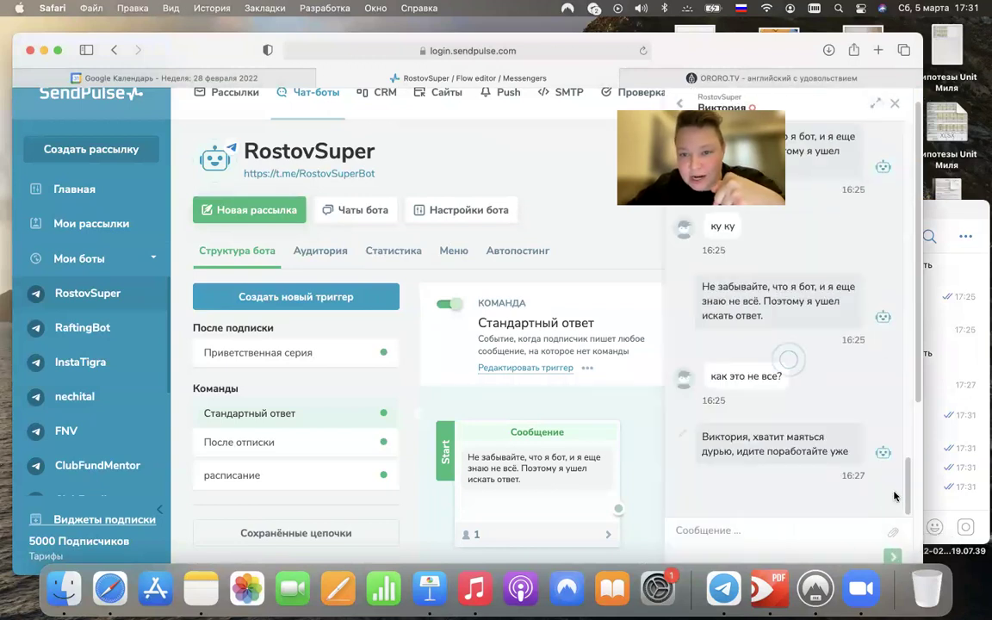
{"action": "left_click", "coordinate": [895, 105]}
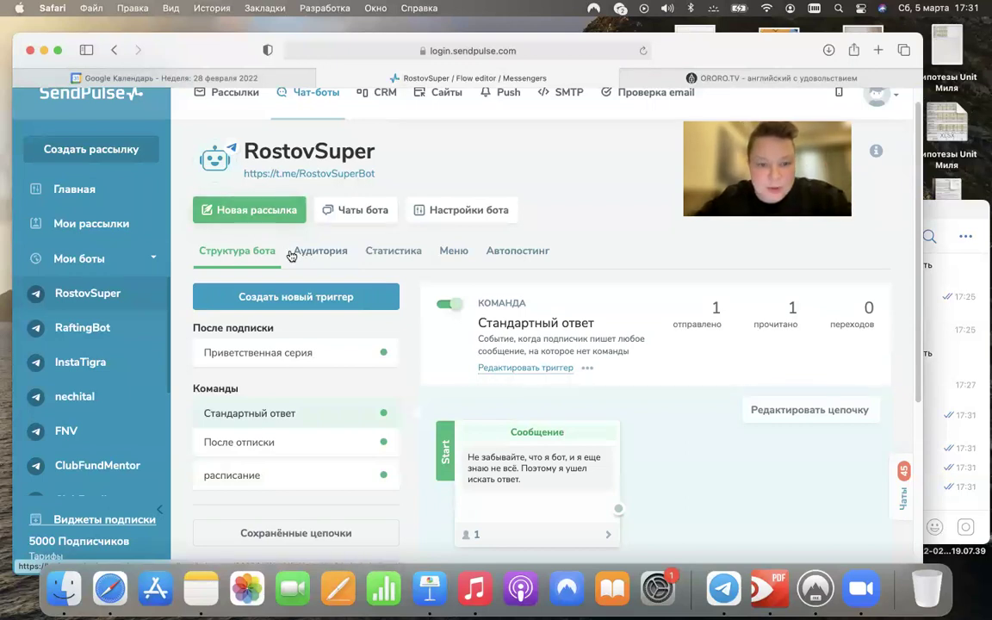
Examine the subscriber's status, chat history and available bulk actions in the RostovSuper audience list
{"action": "left_click", "coordinate": [317, 254]}
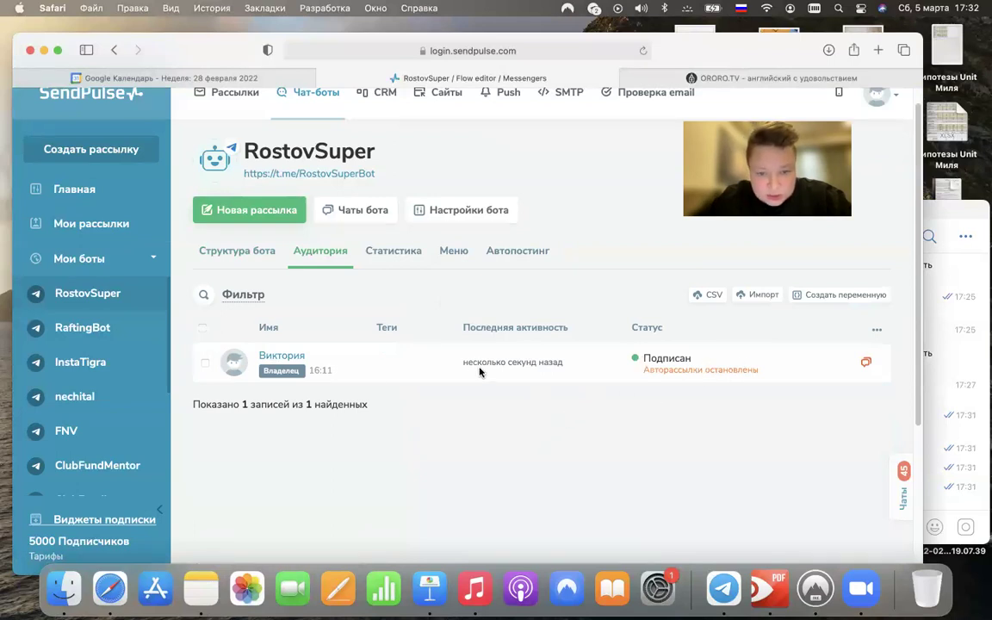
{"action": "left_click", "coordinate": [866, 361]}
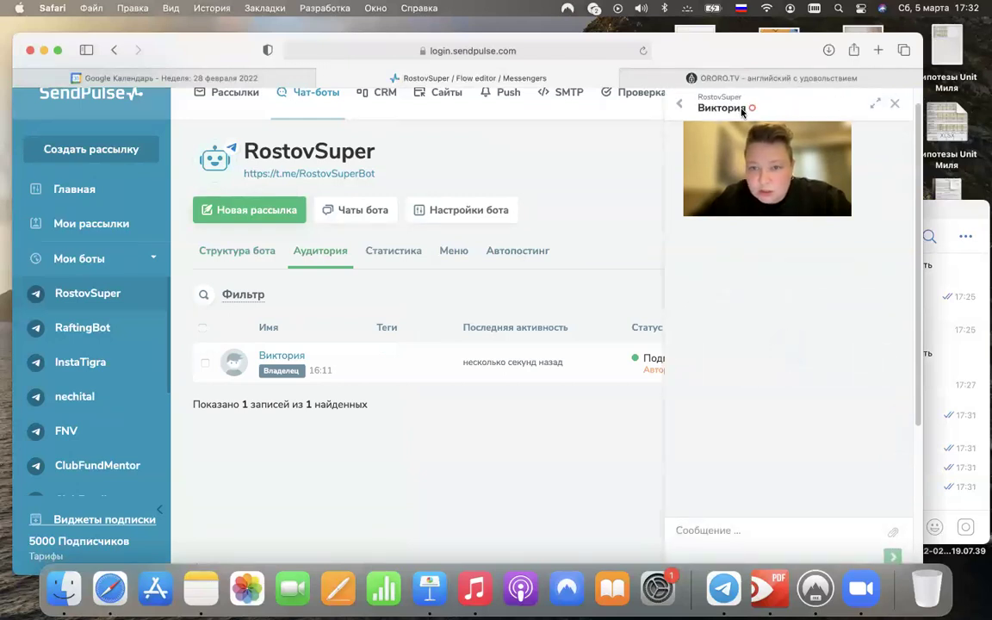
{"action": "left_click", "coordinate": [894, 105]}
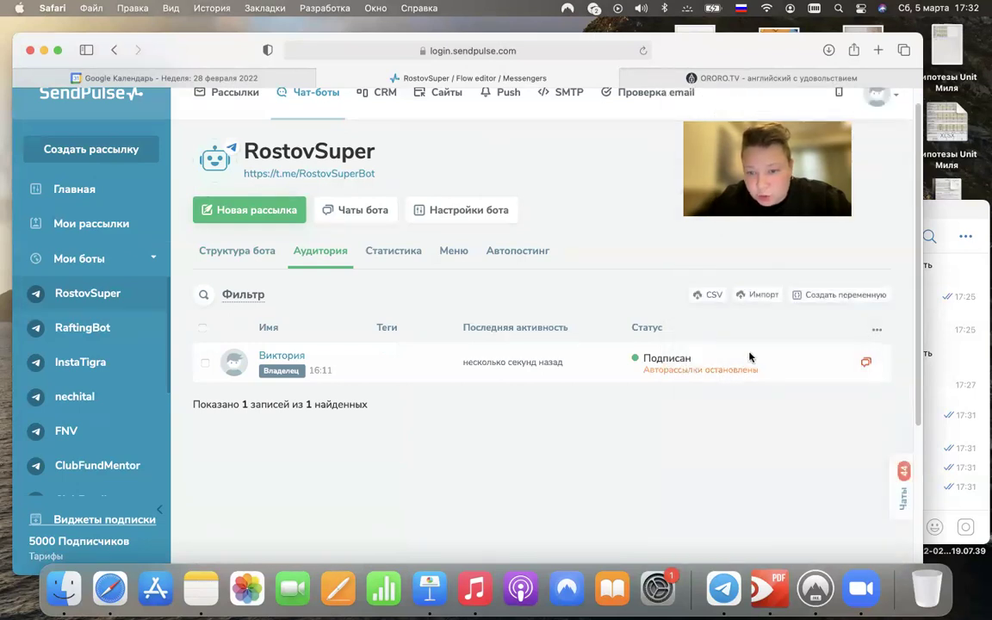
{"action": "left_click", "coordinate": [272, 358]}
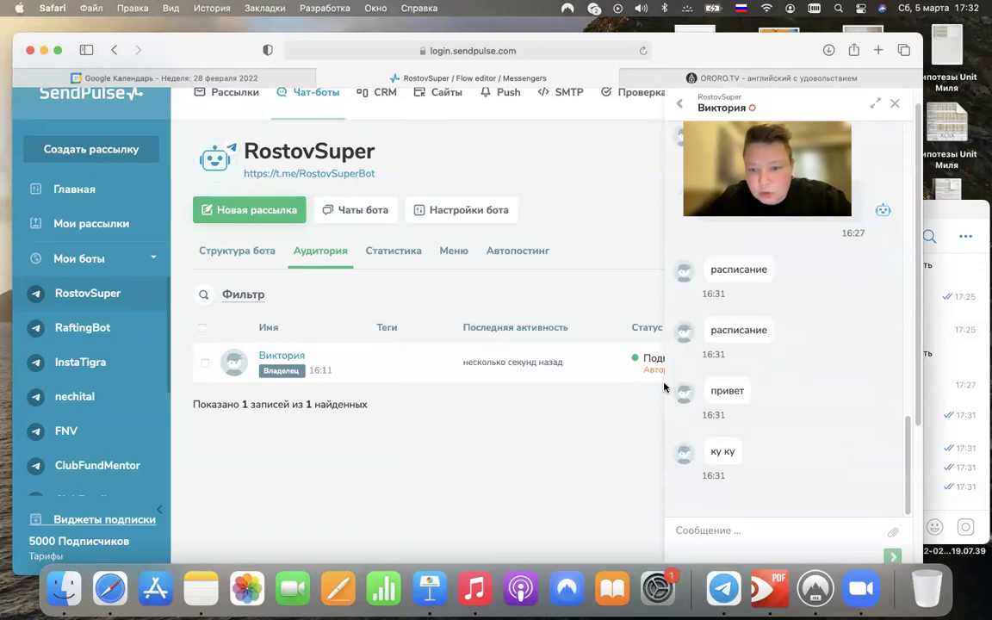
{"action": "left_click", "coordinate": [894, 105]}
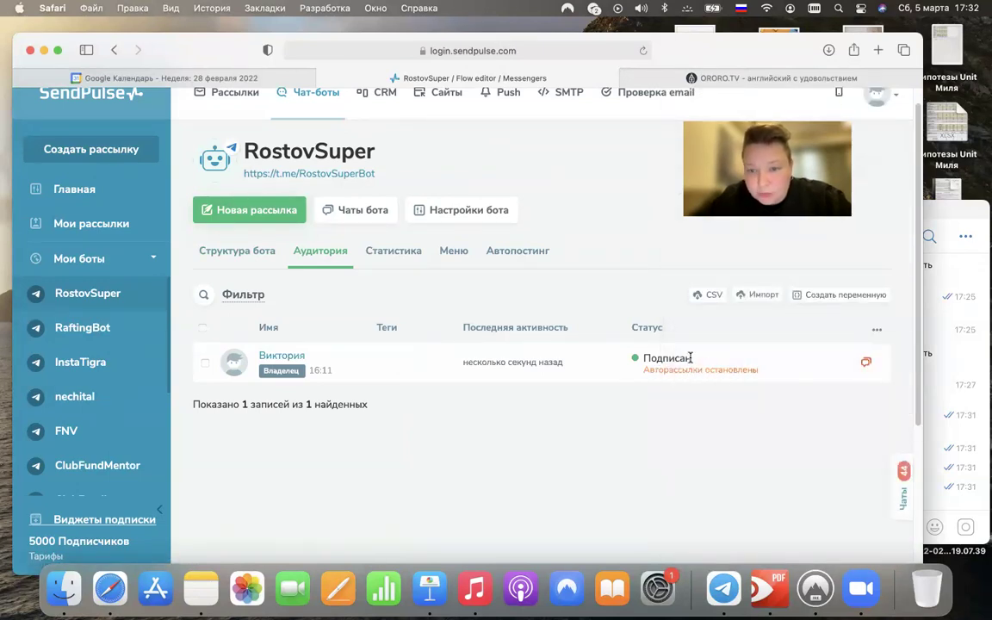
{"action": "left_click", "coordinate": [202, 327]}
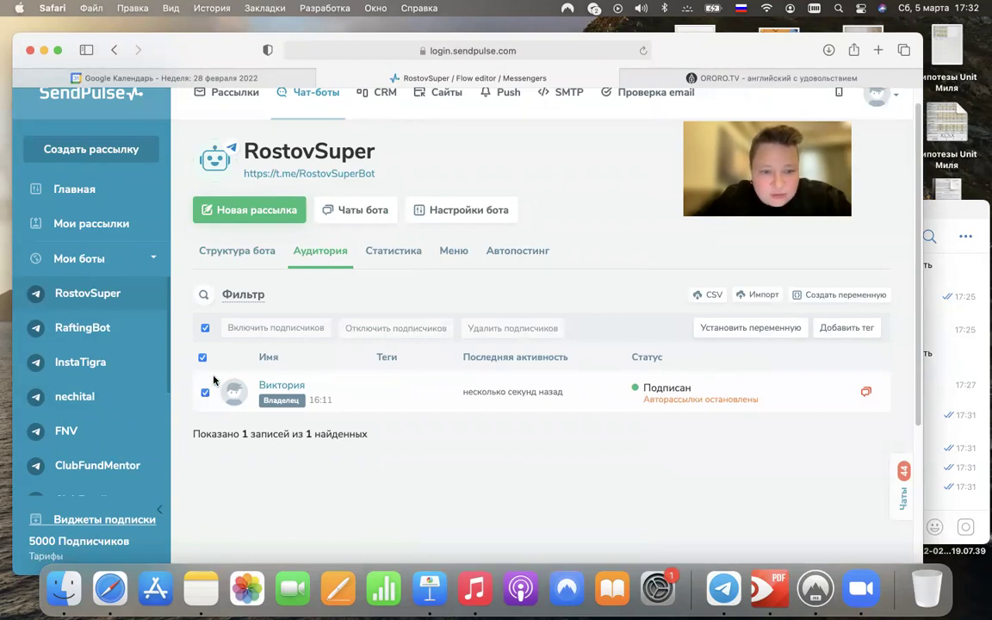
{"action": "left_click", "coordinate": [205, 328]}
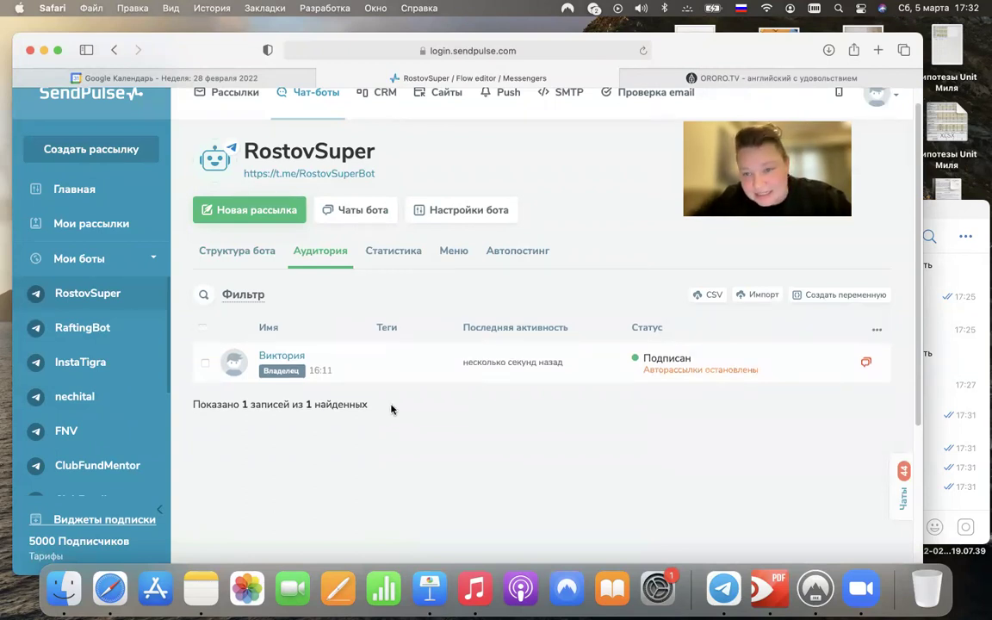
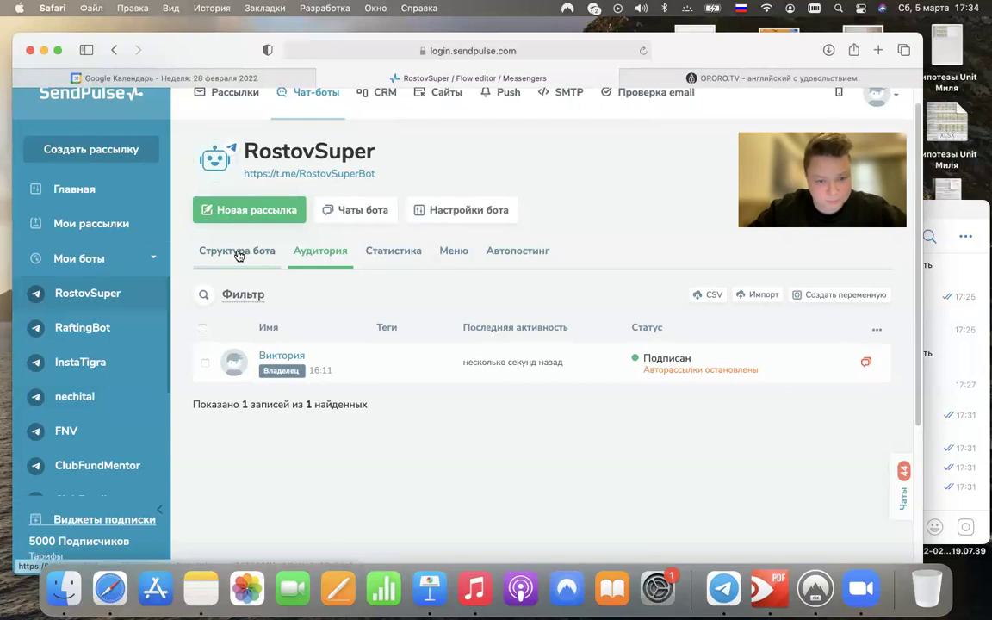
Create a new RostovSuper campaign with the message "🏆привет, завтра приходи на встречу"
{"action": "left_click", "coordinate": [228, 255]}
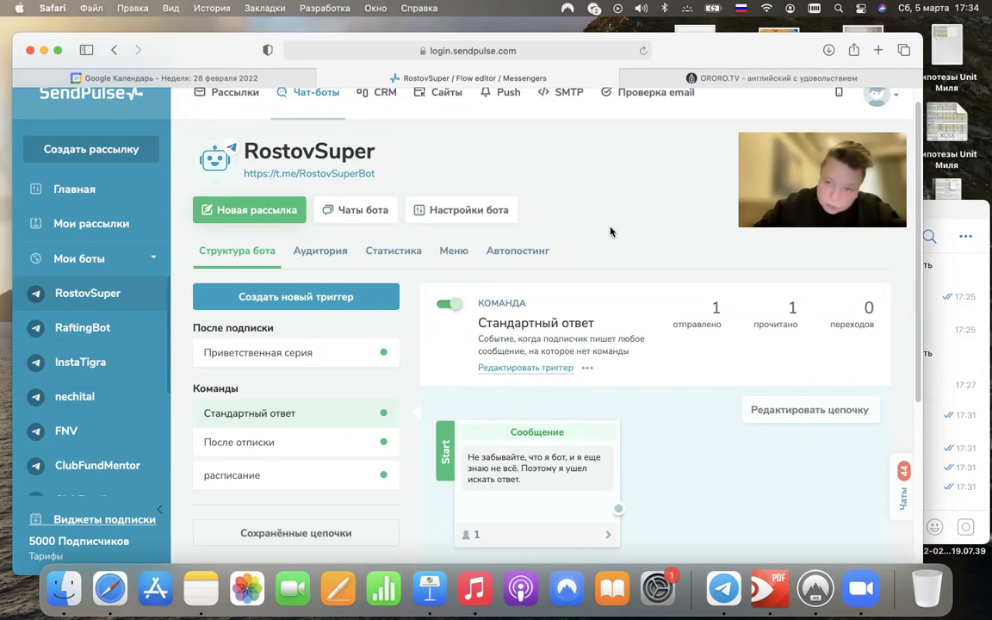
{"action": "left_click", "coordinate": [246, 212]}
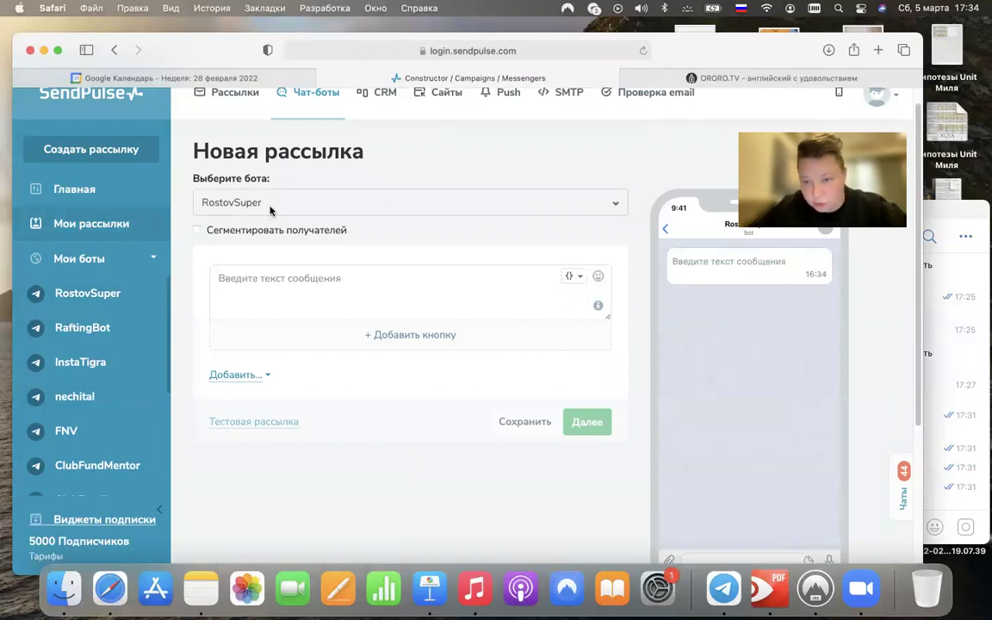
{"action": "left_click", "coordinate": [280, 285]}
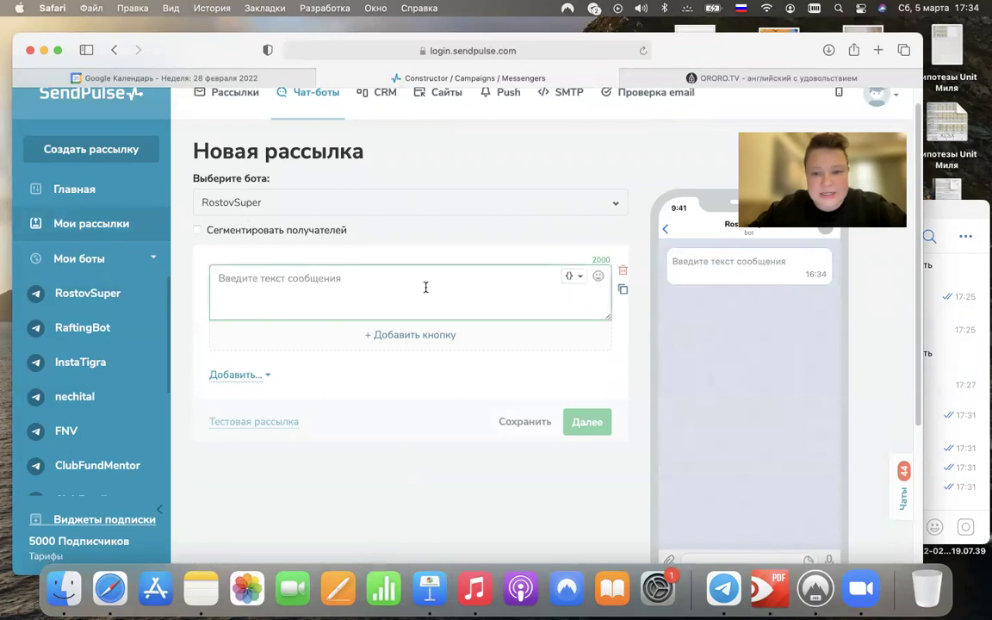
{"action": "left_click", "coordinate": [598, 276]}
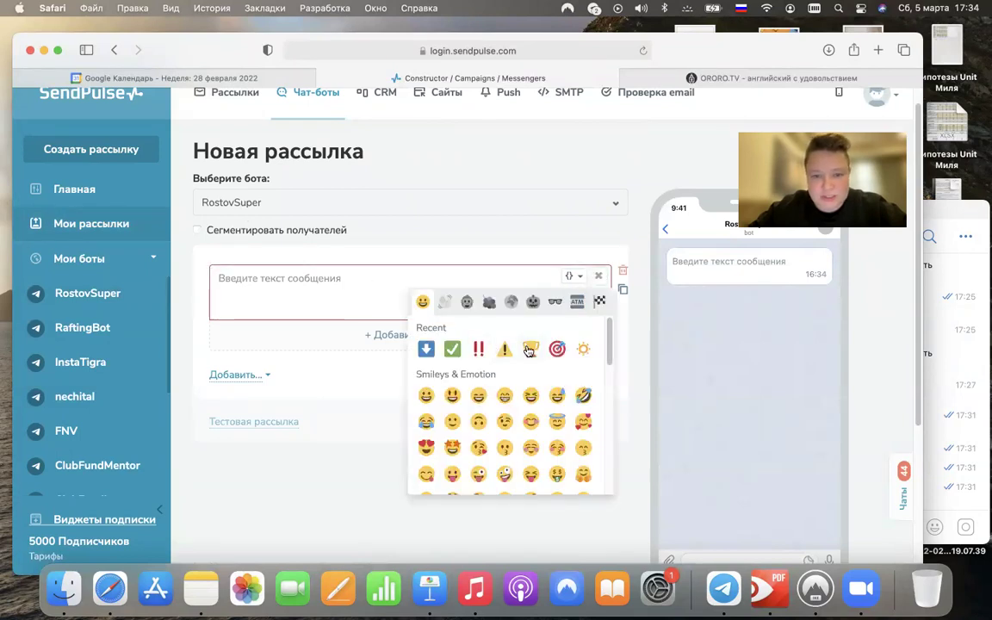
{"action": "left_click", "coordinate": [531, 348]}
{"action": "left_click", "coordinate": [334, 284]}
{"action": "type", "text": "привет, "}
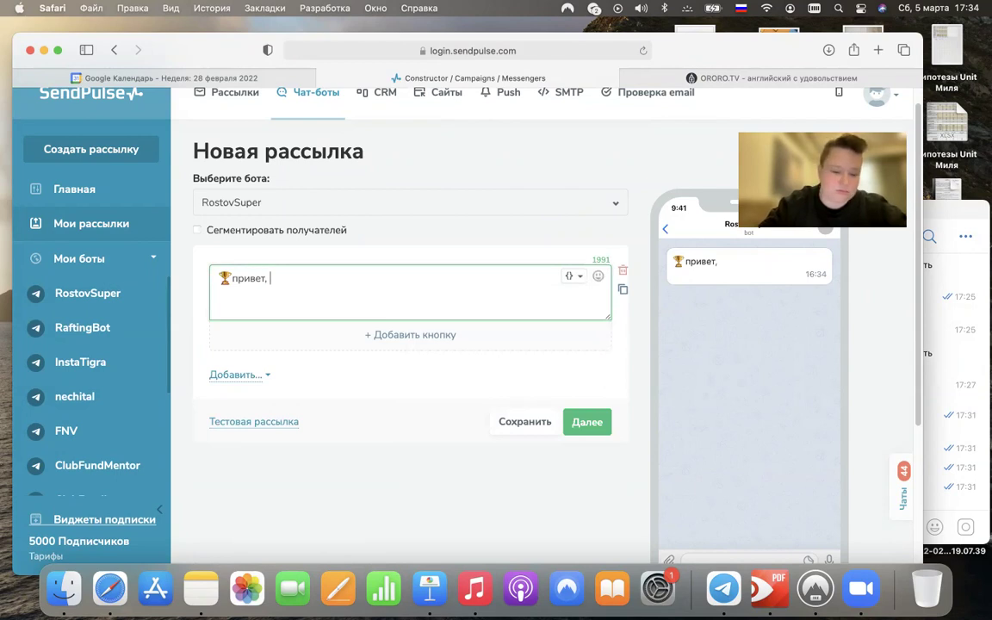
{"action": "type", "text": "завтра приход"}
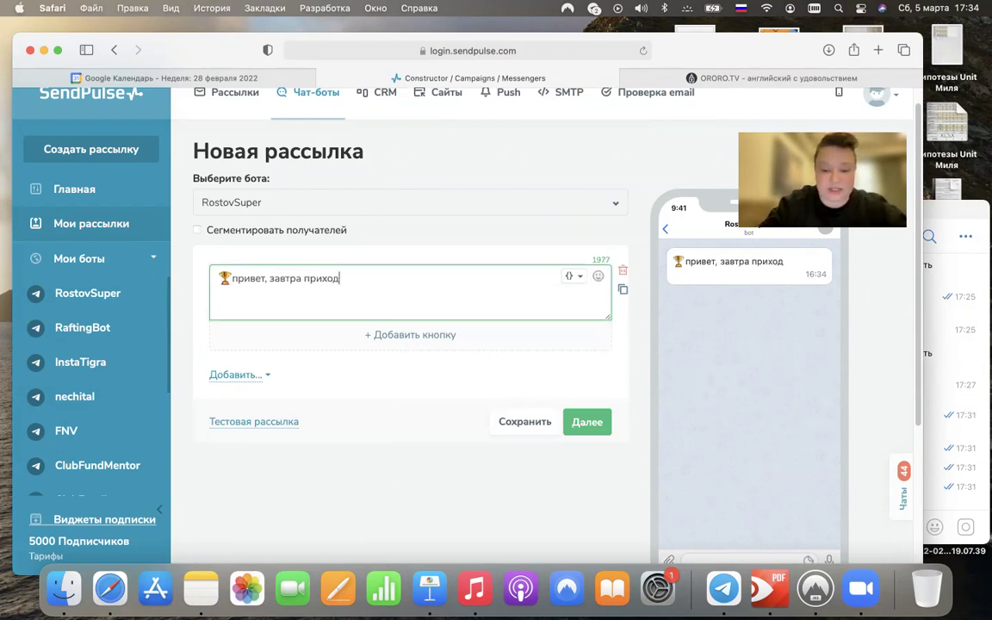
{"action": "type", "text": "и на встречу"}
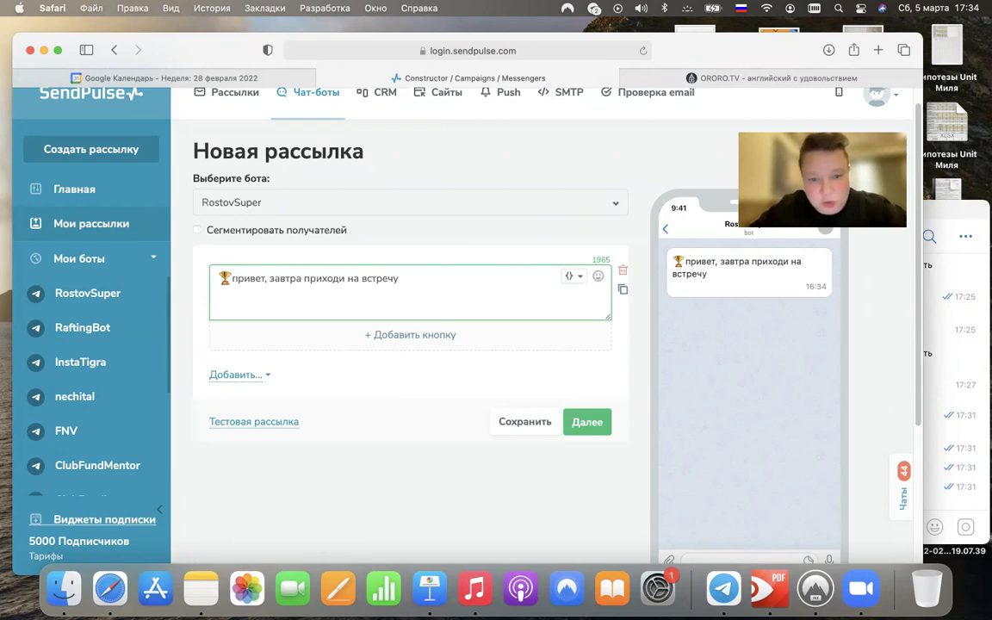
{"action": "left_click", "coordinate": [425, 343]}
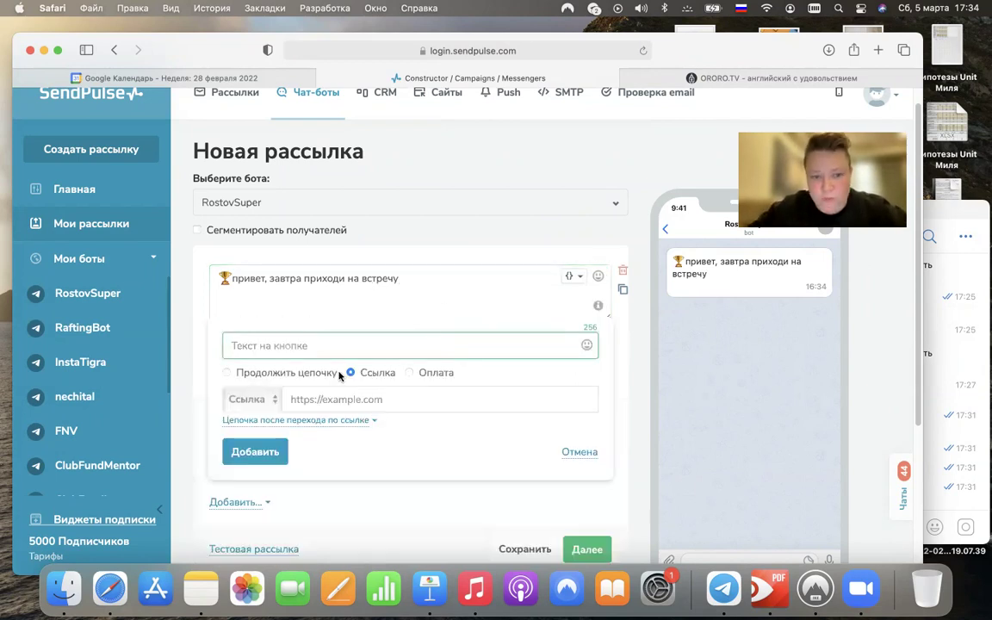
{"action": "scroll", "coordinate": [372, 372], "scroll_direction": "up", "scroll_amount": 1}
{"action": "left_click", "coordinate": [579, 472]}
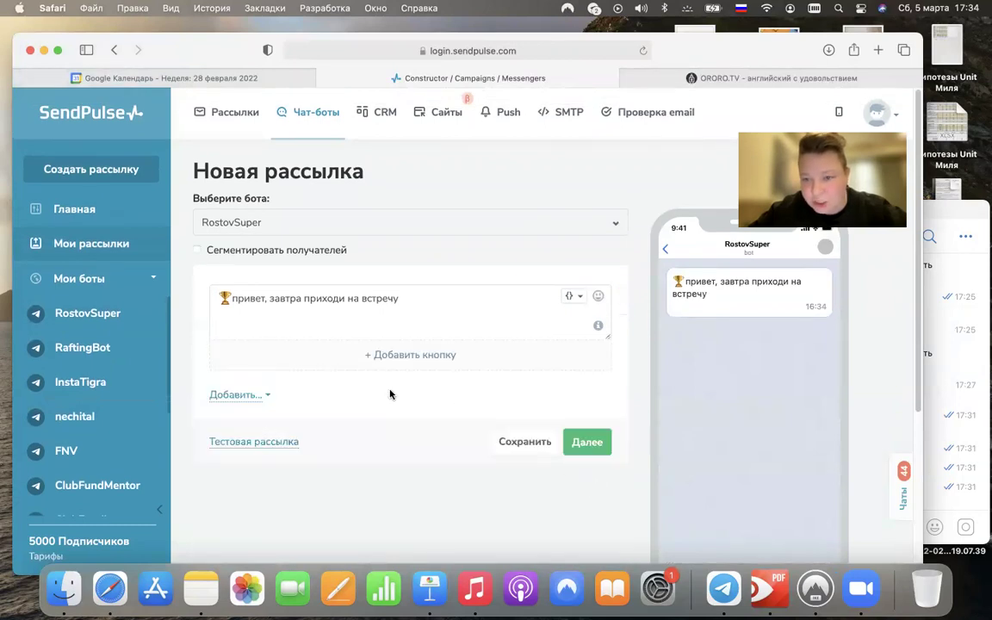
Proceed to the campaign's sending options, keep the time as "Отправить сейчас" and send it
{"action": "scroll", "coordinate": [453, 359], "scroll_direction": "down", "scroll_amount": 2}
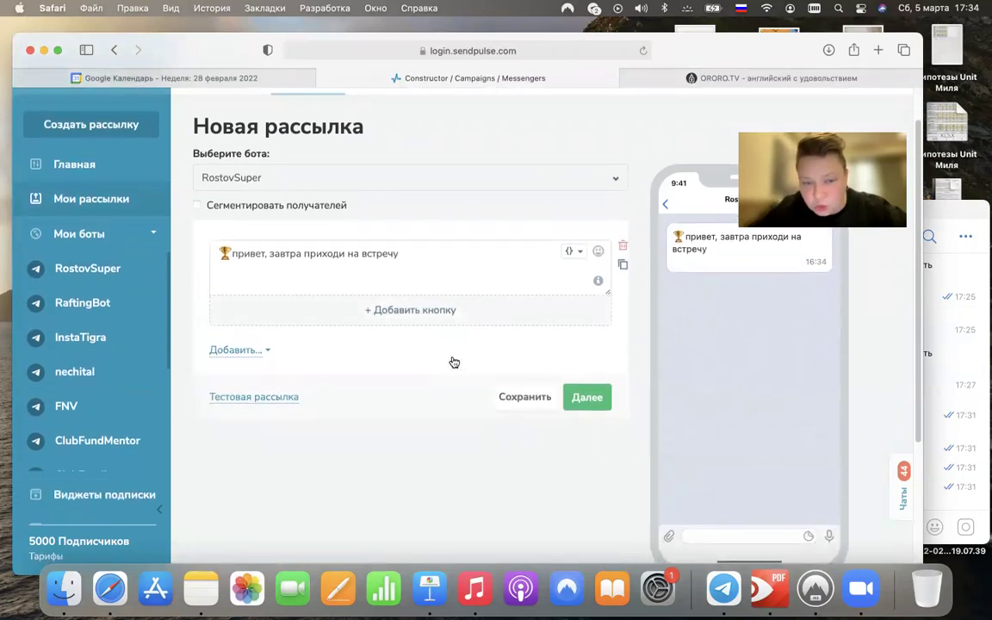
{"action": "left_click", "coordinate": [584, 397]}
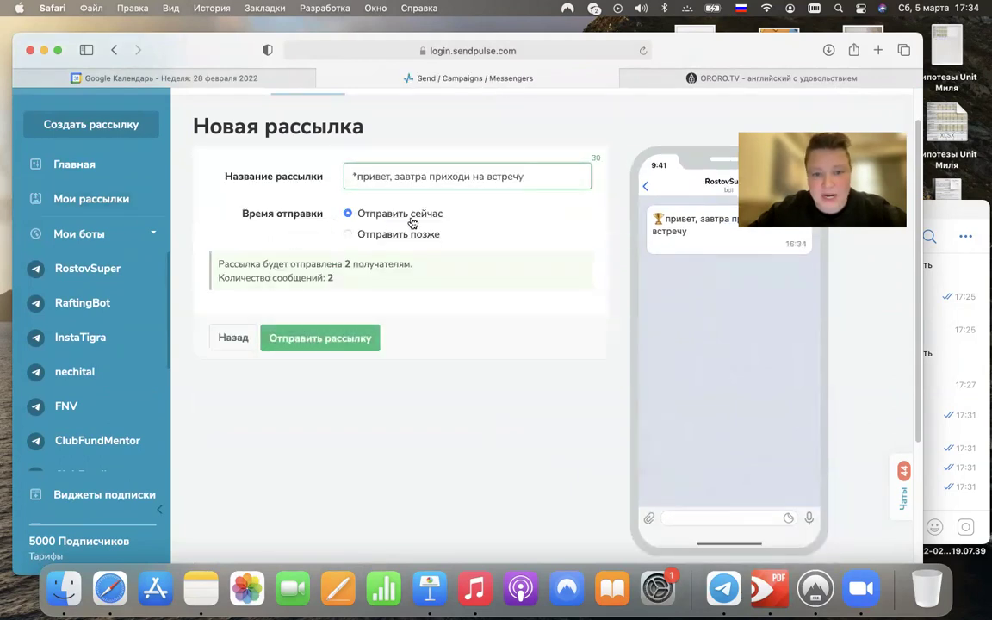
{"action": "left_click", "coordinate": [404, 234]}
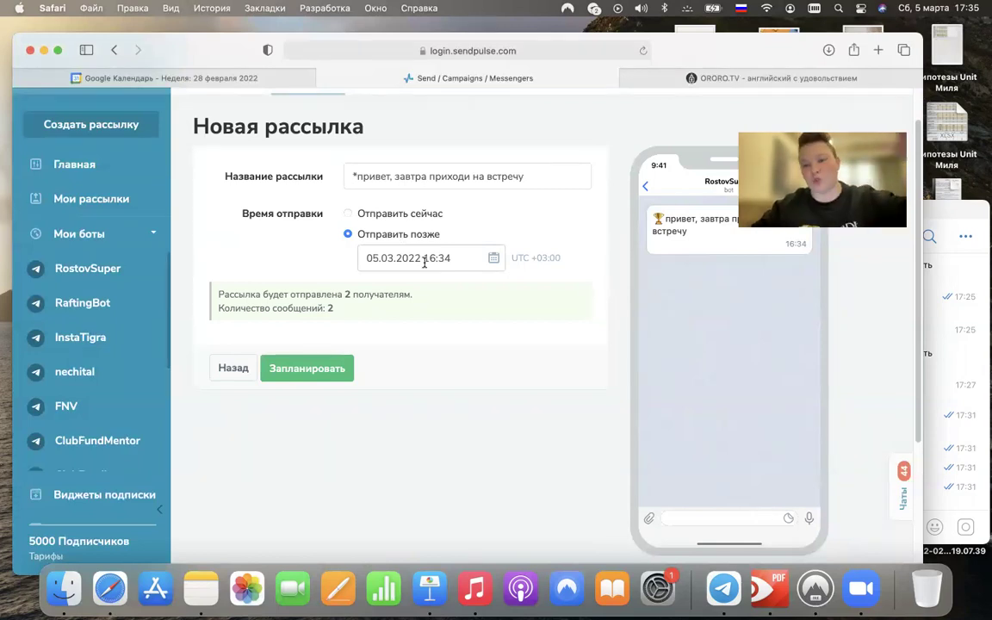
{"action": "left_click", "coordinate": [392, 217]}
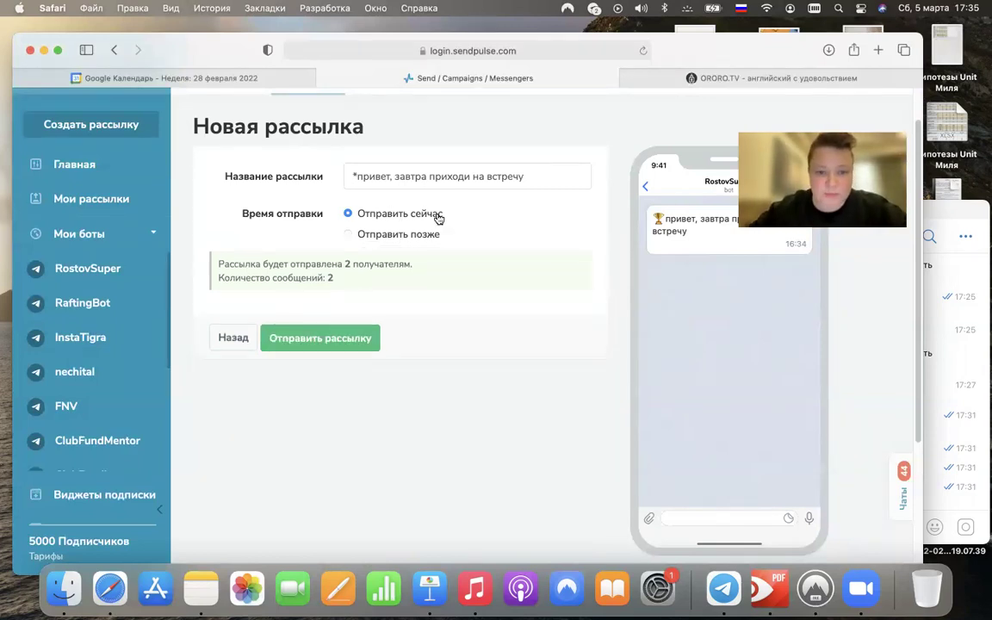
{"action": "left_click", "coordinate": [344, 340]}
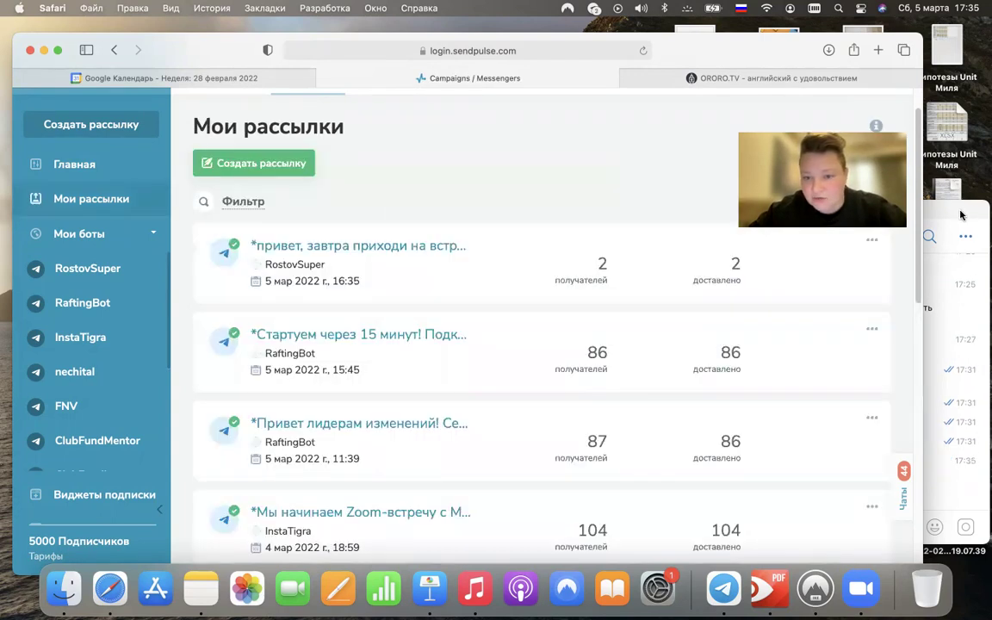
Switch to Telegram and check the RostovSuper bot chat for the campaign message
{"action": "left_click", "coordinate": [955, 262]}
{"action": "left_click_drag", "start_coordinate": [960, 207], "coordinate": [875, 237]}
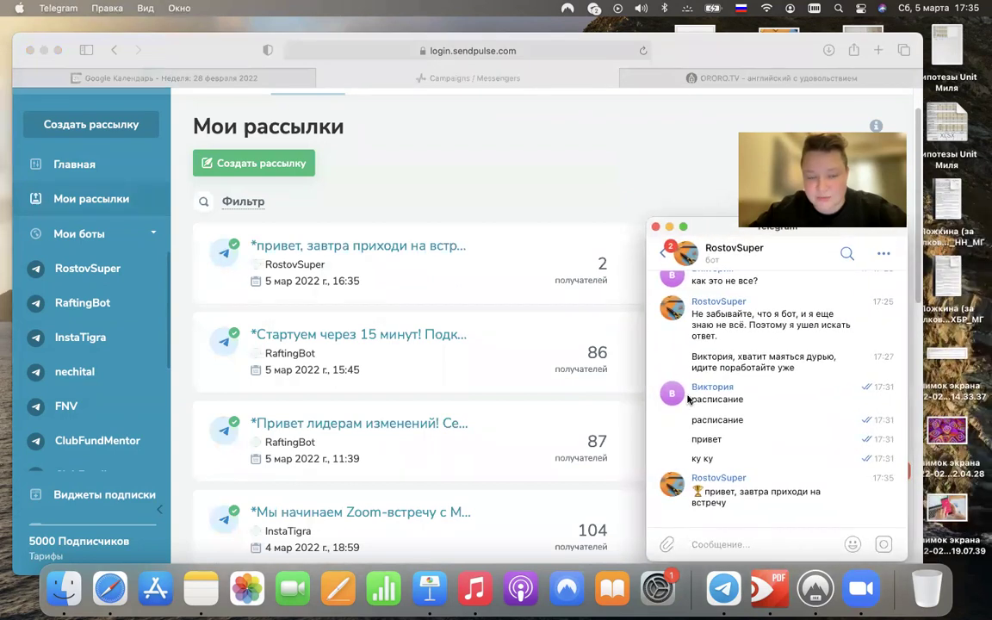
{"action": "scroll", "coordinate": [680, 444], "scroll_direction": "down", "scroll_amount": 1}
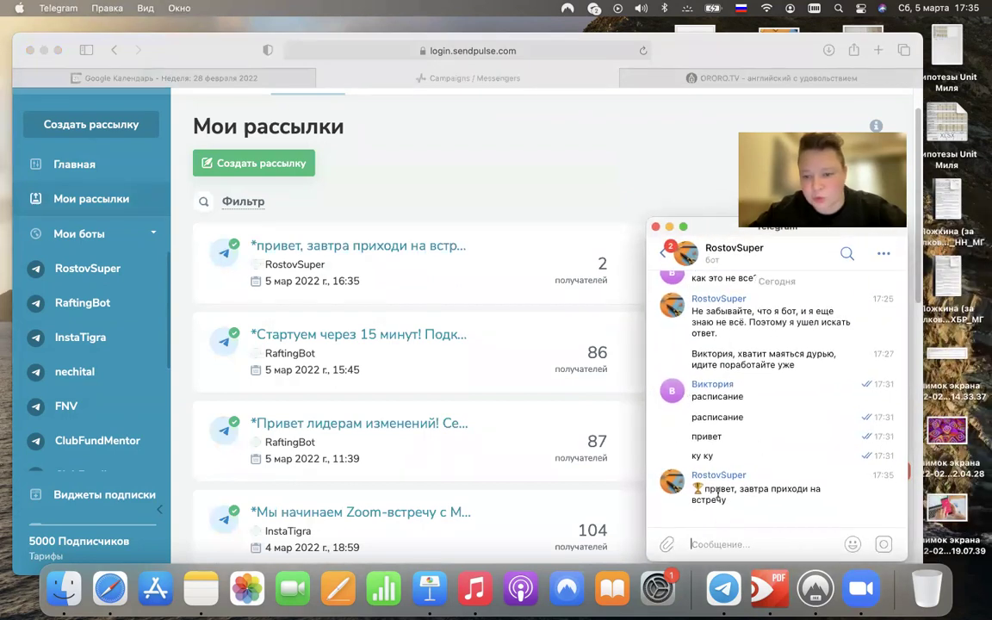
{"action": "scroll", "coordinate": [725, 285], "scroll_direction": "up", "scroll_amount": 1}
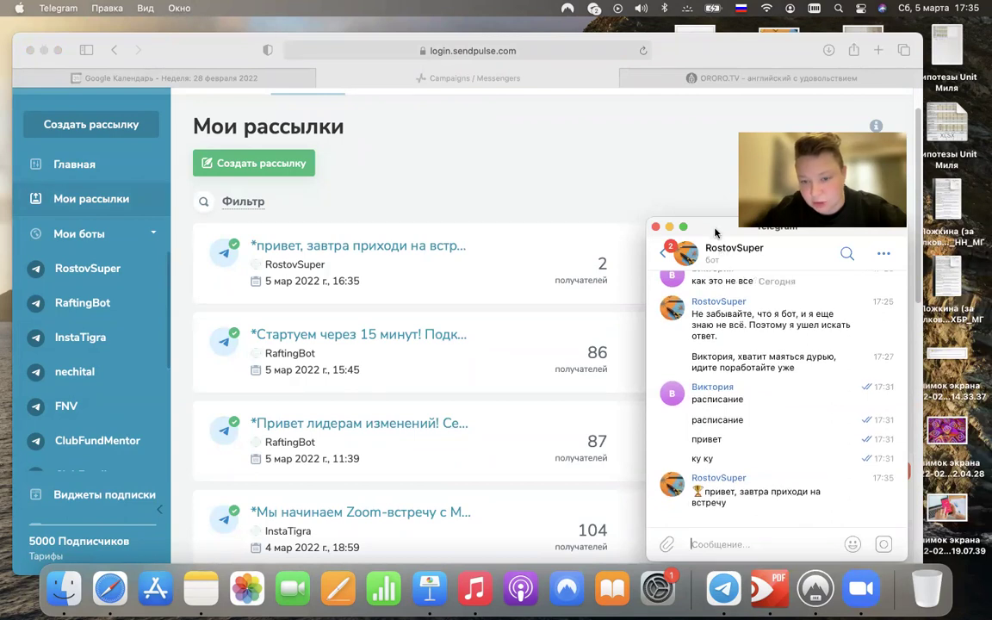
{"action": "left_click_drag", "start_coordinate": [648, 209], "coordinate": [724, 215]}
{"action": "scroll", "coordinate": [448, 168], "scroll_direction": "up", "scroll_amount": 2}
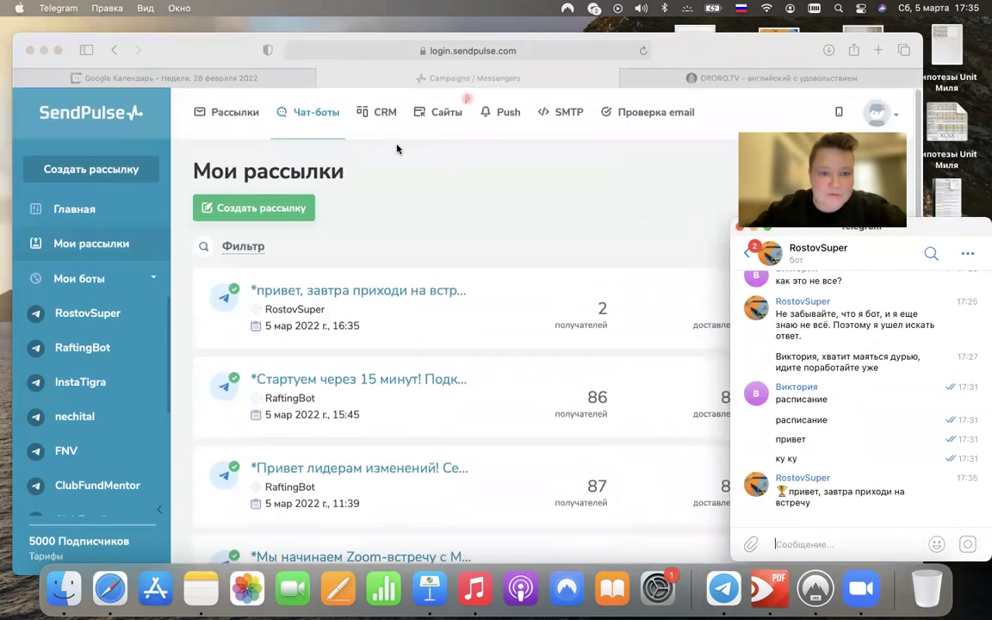
Return to SendPulse, open RostovSuper from the chatbot list and review the bot's structure
{"action": "left_click", "coordinate": [314, 114]}
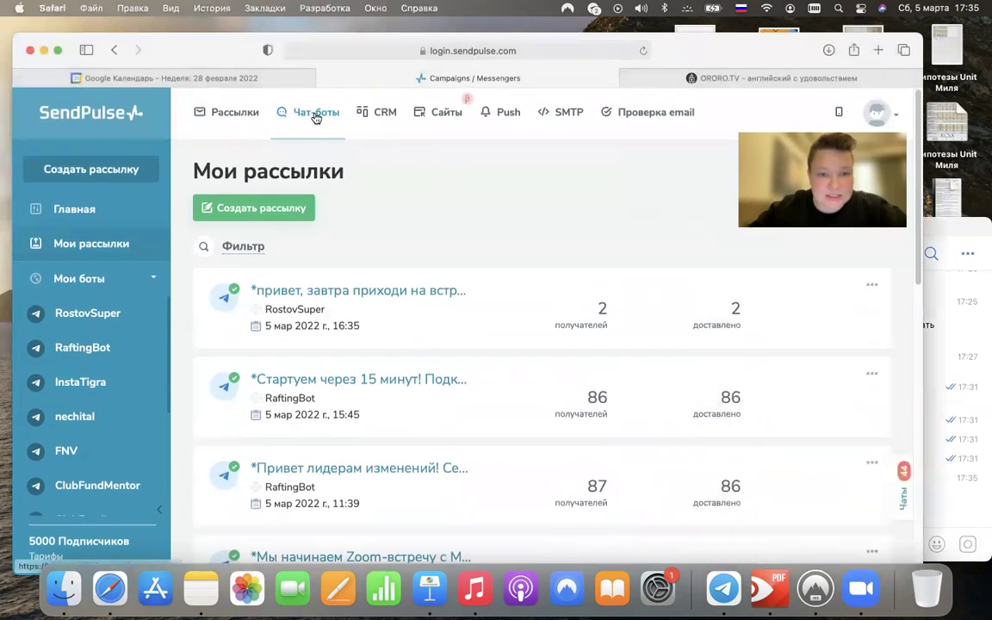
{"action": "scroll", "coordinate": [385, 259], "scroll_direction": "down", "scroll_amount": 4}
{"action": "scroll", "coordinate": [385, 258], "scroll_direction": "down", "scroll_amount": 3}
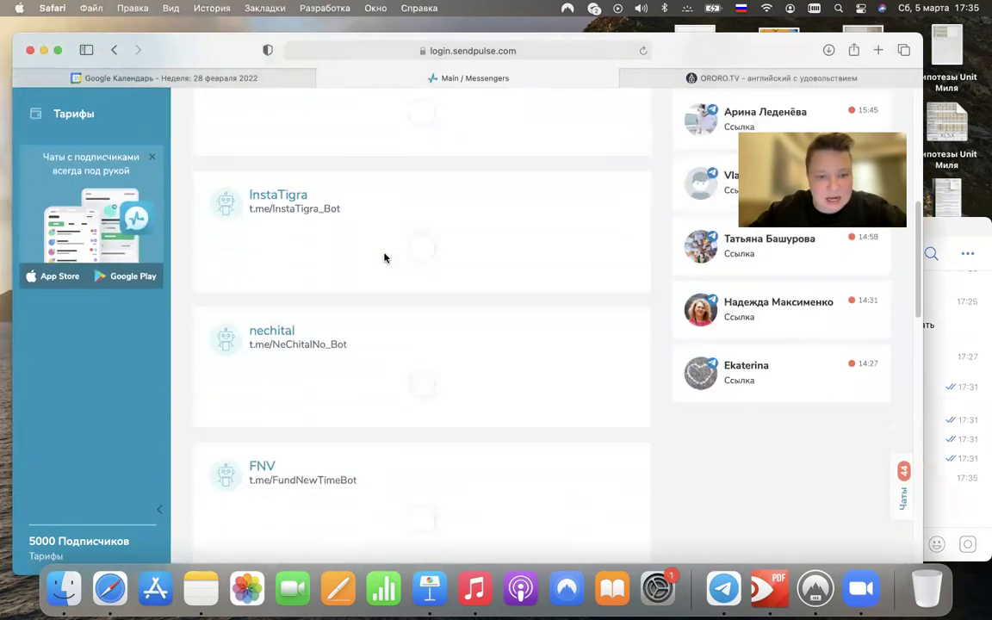
{"action": "scroll", "coordinate": [383, 257], "scroll_direction": "up", "scroll_amount": 3}
{"action": "left_click", "coordinate": [287, 143]}
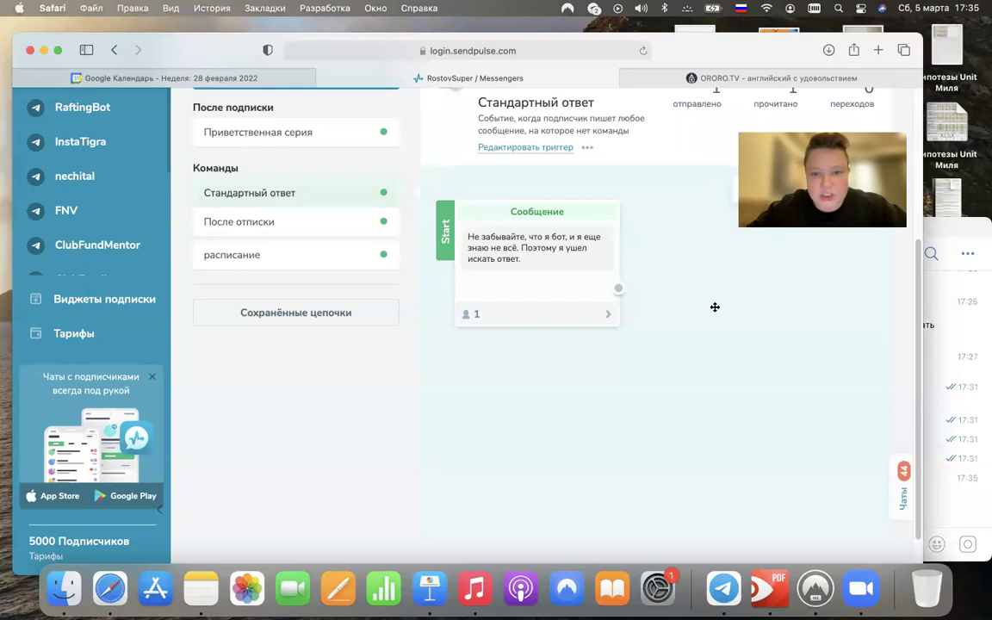
{"action": "scroll", "coordinate": [711, 306], "scroll_direction": "up", "scroll_amount": 5}
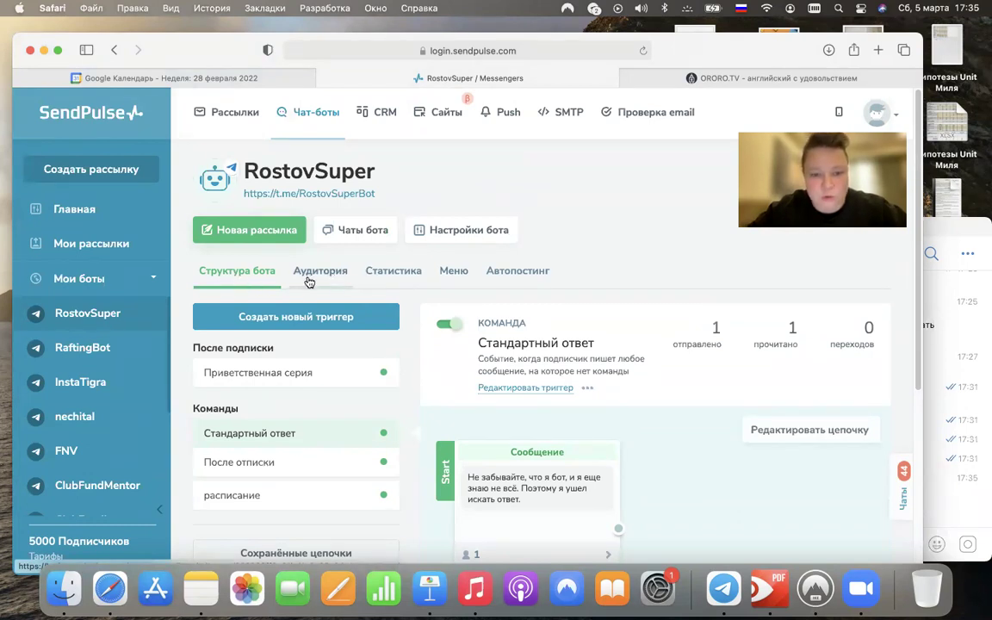
Switch to Telegram and open the BotFather chat in place of the RostovSuper chat
{"action": "left_click", "coordinate": [960, 230]}
{"action": "left_click_drag", "start_coordinate": [955, 230], "coordinate": [941, 240]}
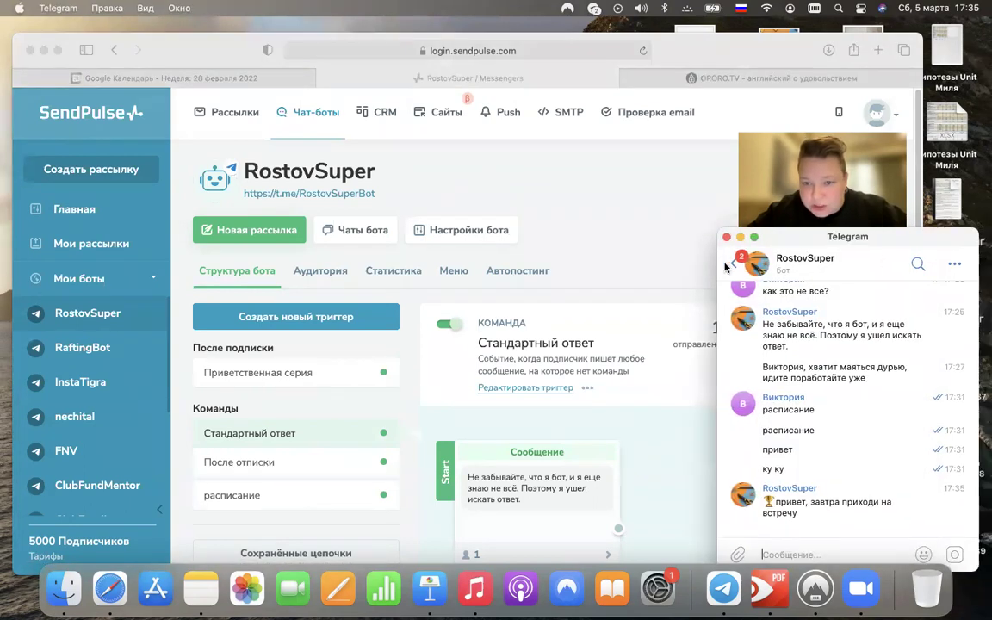
{"action": "left_click", "coordinate": [734, 262]}
{"action": "left_click", "coordinate": [825, 431]}
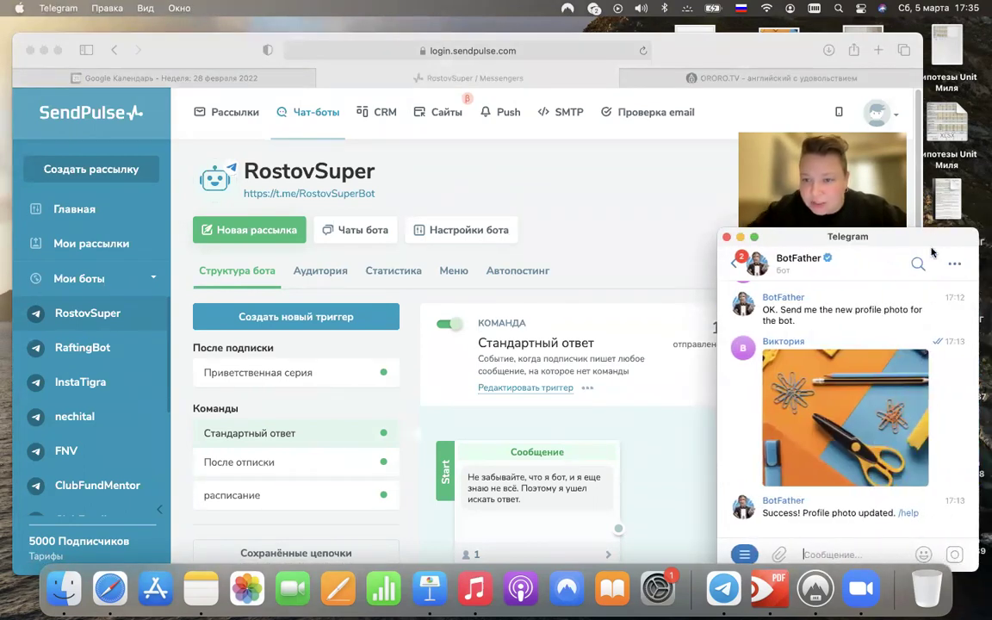
{"action": "left_click_drag", "start_coordinate": [841, 229], "coordinate": [830, 217]}
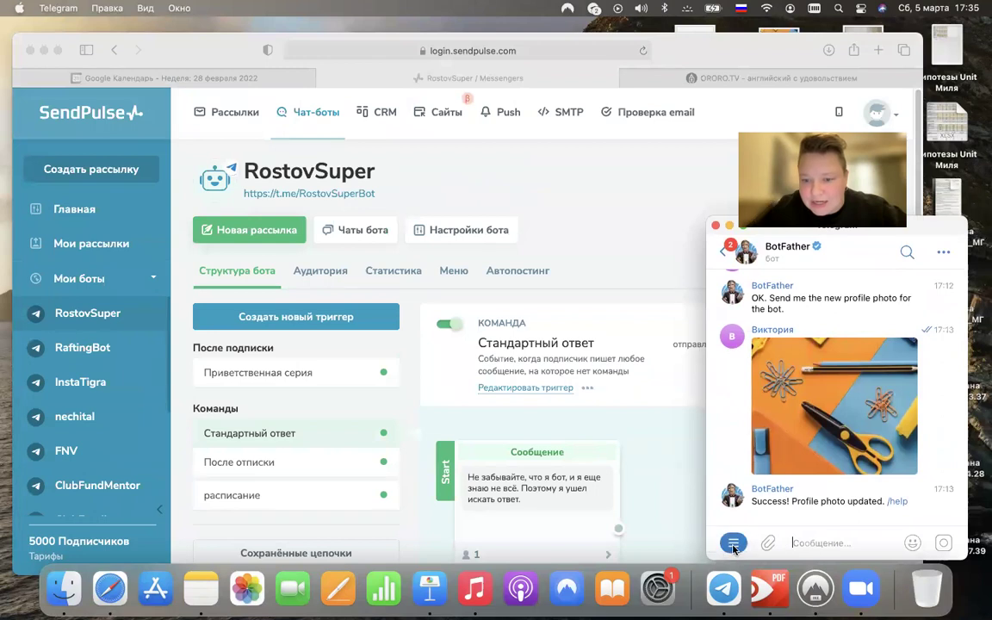
Examine BotFather's list of bot commands from beginning to end, then close the list
{"action": "left_click", "coordinate": [733, 544]}
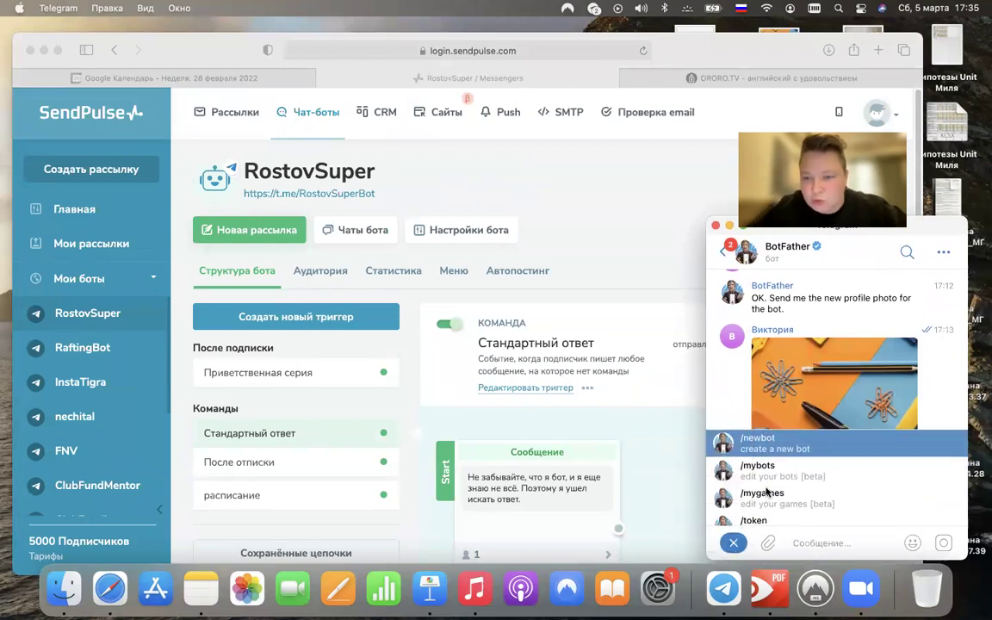
{"action": "scroll", "coordinate": [766, 482], "scroll_direction": "down", "scroll_amount": 5}
{"action": "scroll", "coordinate": [767, 491], "scroll_direction": "up", "scroll_amount": 3}
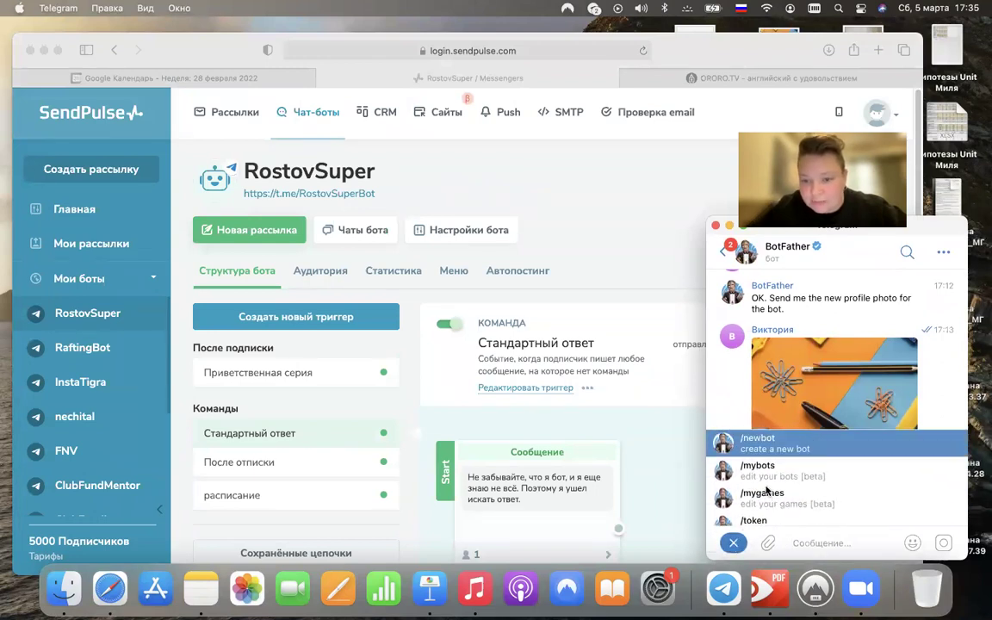
{"action": "scroll", "coordinate": [766, 490], "scroll_direction": "down", "scroll_amount": 4}
{"action": "scroll", "coordinate": [766, 490], "scroll_direction": "down", "scroll_amount": 5}
{"action": "scroll", "coordinate": [767, 490], "scroll_direction": "up", "scroll_amount": 9}
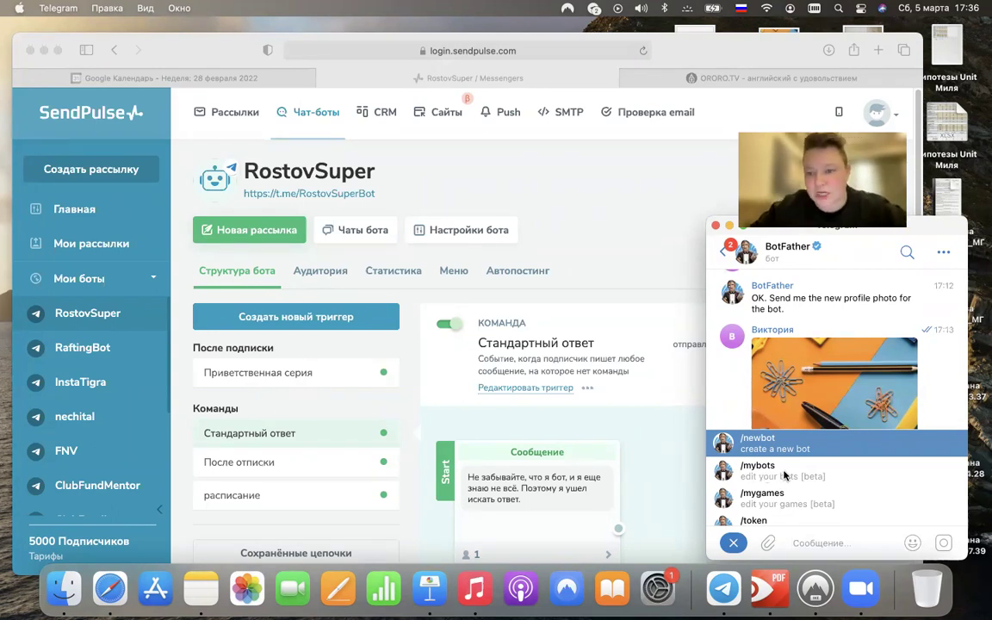
{"action": "scroll", "coordinate": [787, 474], "scroll_direction": "down", "scroll_amount": 10}
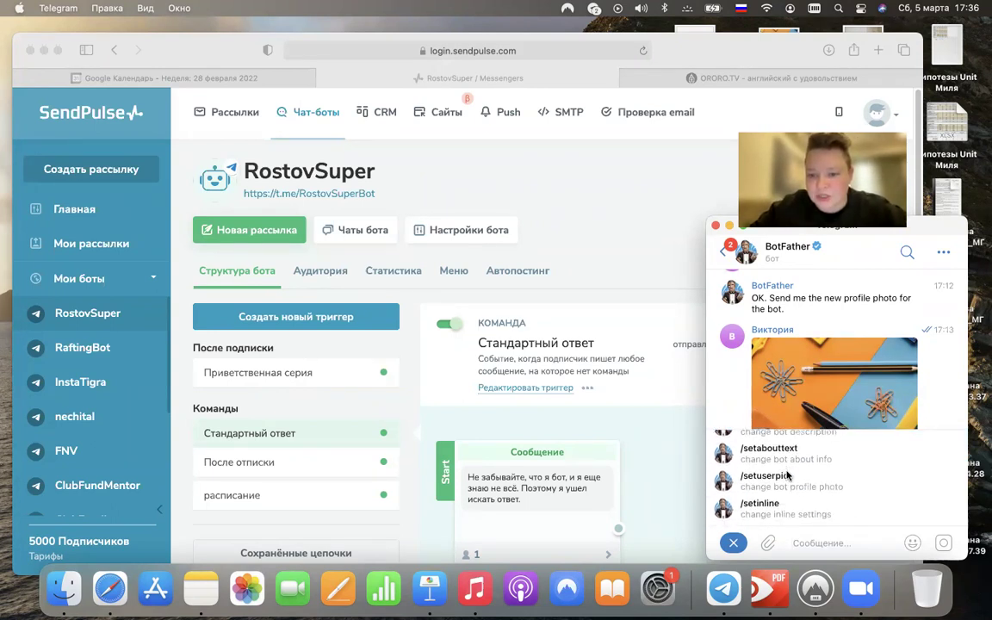
{"action": "scroll", "coordinate": [787, 474], "scroll_direction": "up", "scroll_amount": 10}
{"action": "left_click", "coordinate": [733, 541]}
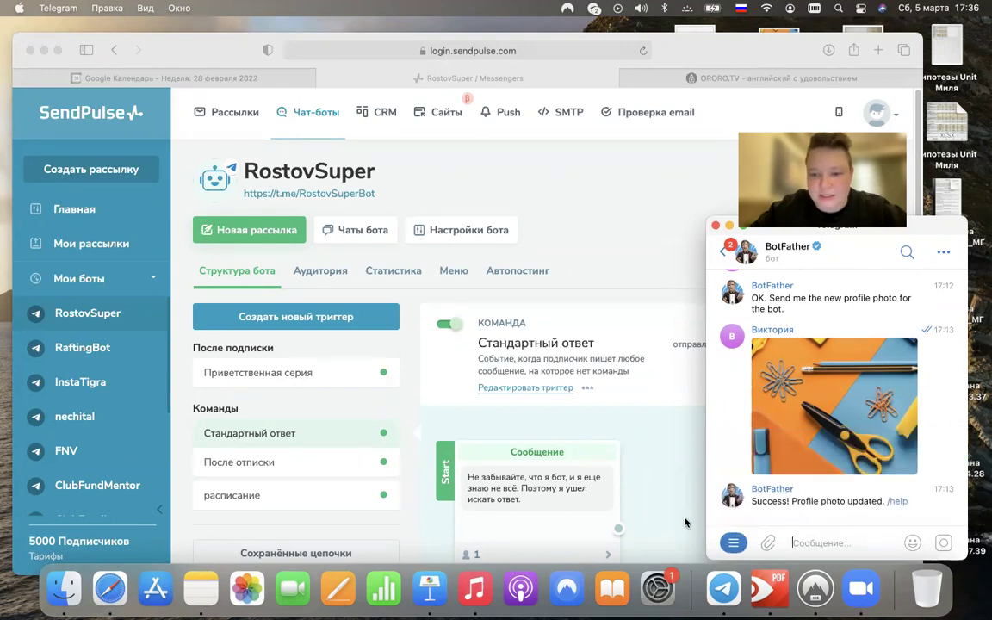
Return to SendPulse, open RostovSuper's command menu and start a new item with the command raspisanie
{"action": "left_click", "coordinate": [581, 240]}
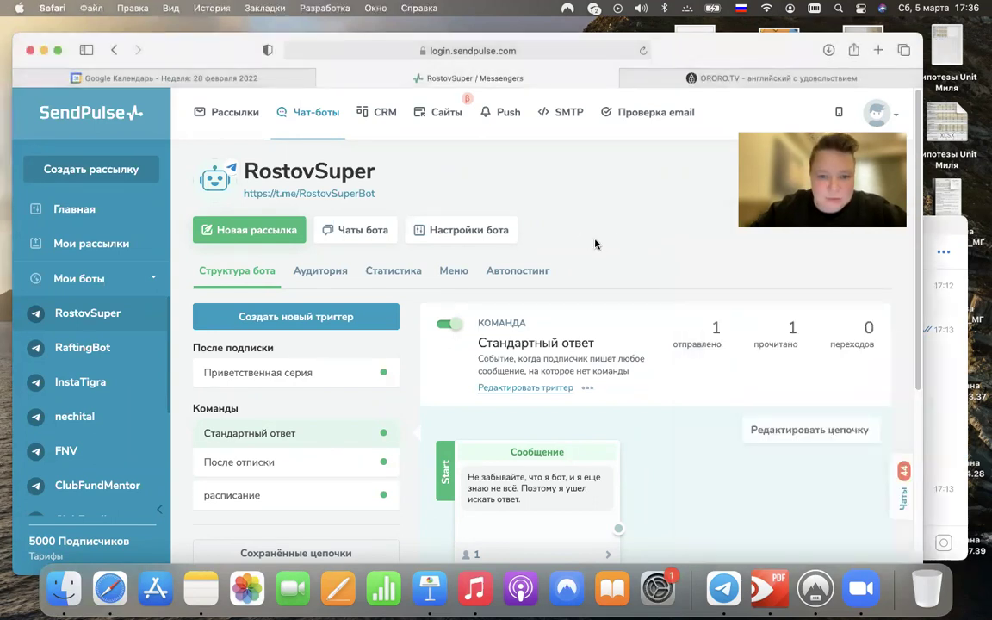
{"action": "left_click", "coordinate": [454, 279]}
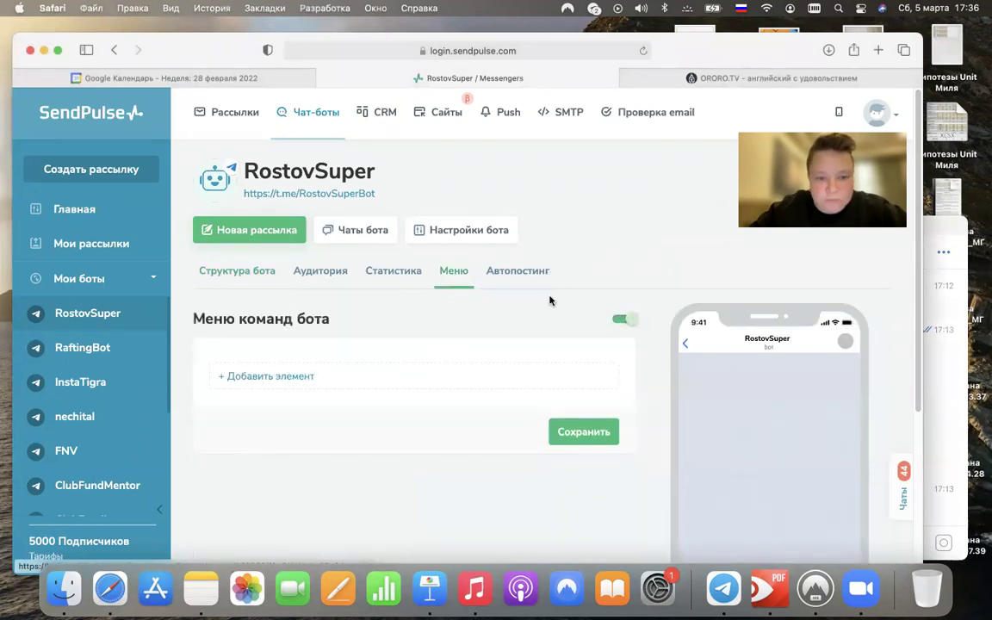
{"action": "scroll", "coordinate": [549, 299], "scroll_direction": "down", "scroll_amount": 2}
{"action": "scroll", "coordinate": [549, 299], "scroll_direction": "down", "scroll_amount": 1}
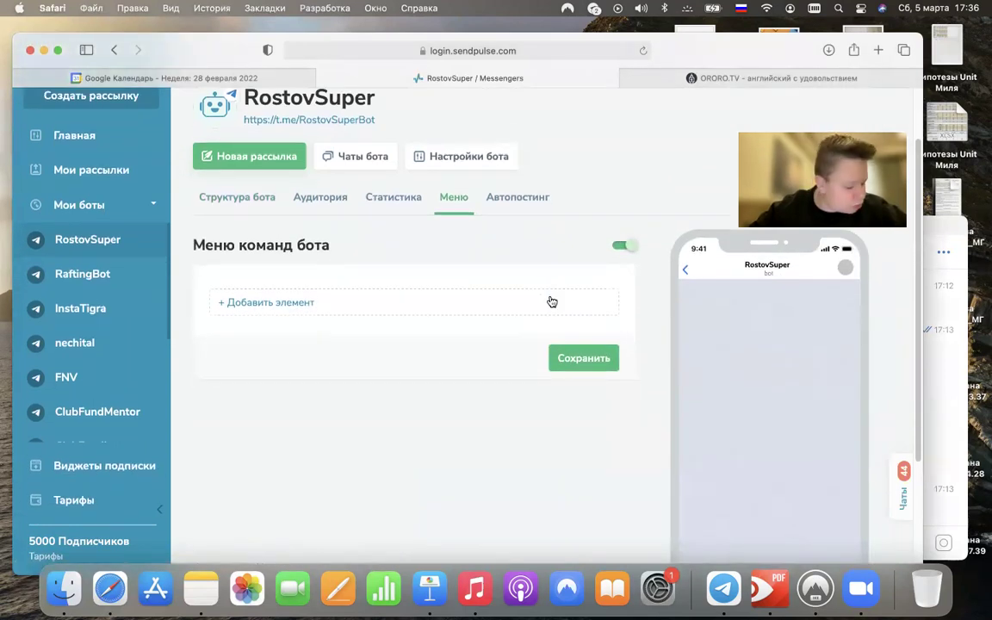
{"action": "left_click", "coordinate": [281, 302]}
{"action": "left_click", "coordinate": [294, 326]}
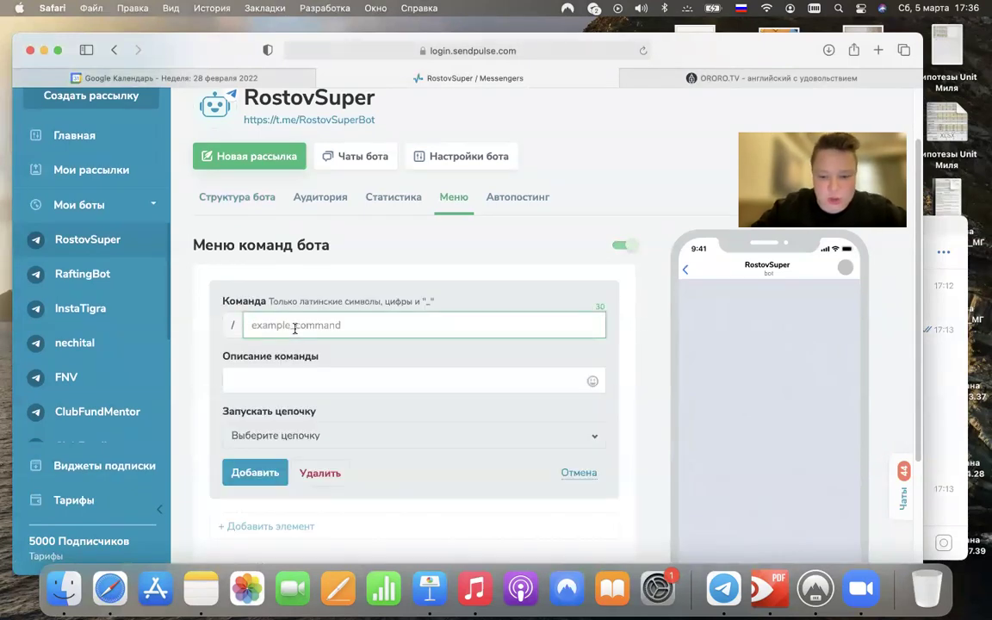
{"action": "type", "text": "к"}
{"action": "key", "text": "BackSpace"}
{"action": "key", "text": "ctrl+space"}
{"action": "type", "text": "ra"}
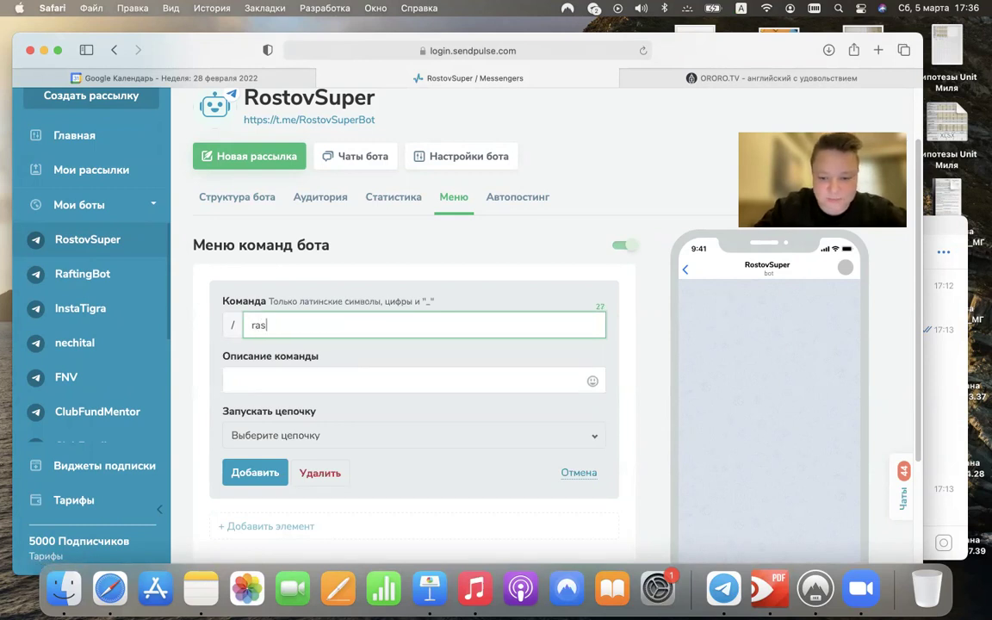
{"action": "type", "text": "spisanie"}
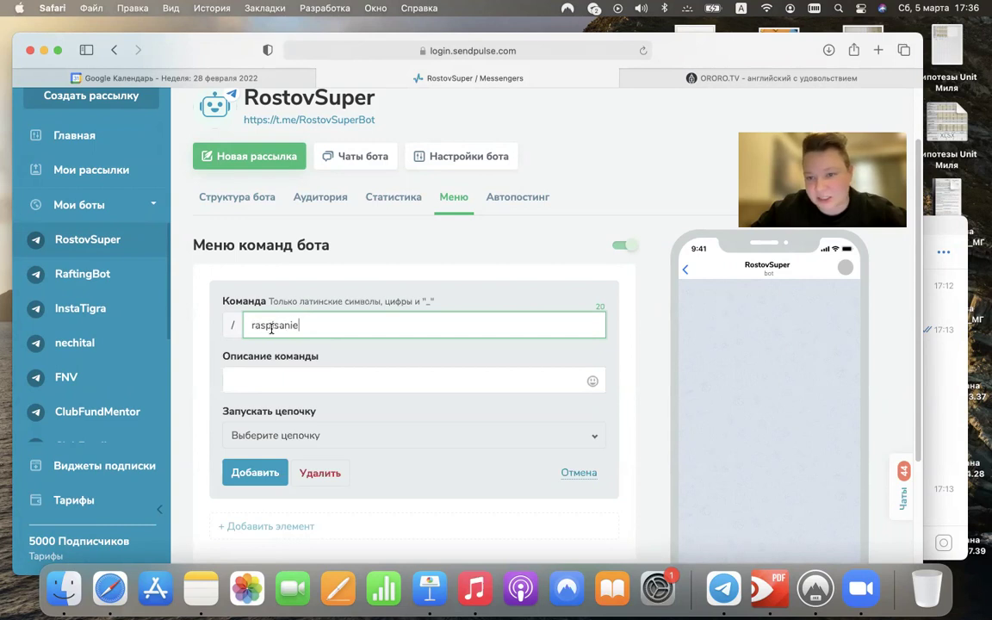
Describe the command as «Расписание», assign the «расписание» chain to it, and add and save the menu item
{"action": "left_click", "coordinate": [282, 372]}
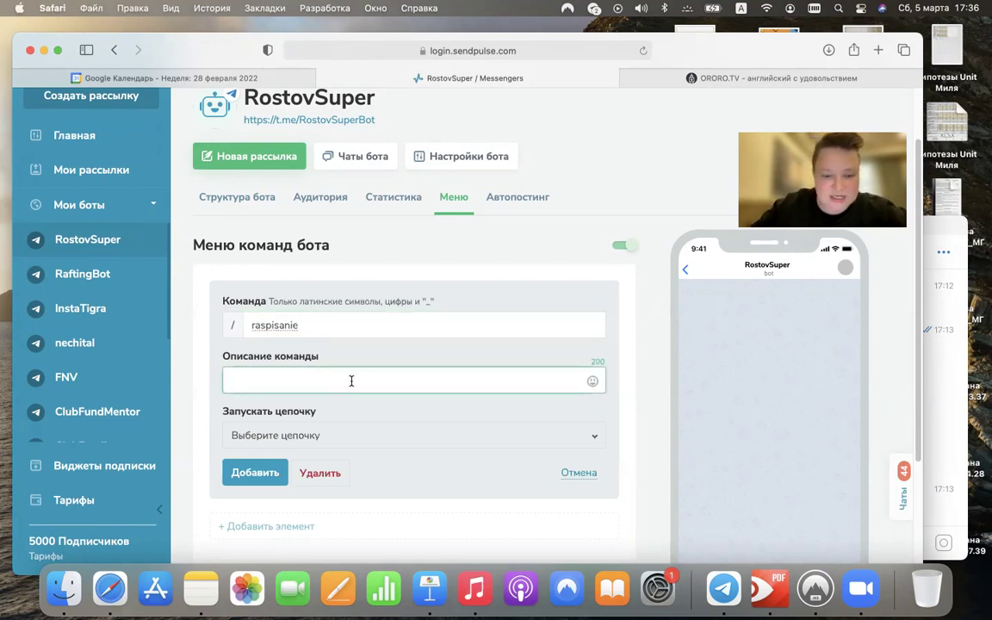
{"action": "key", "text": "ctrl+space"}
{"action": "type", "text": "Расписание"}
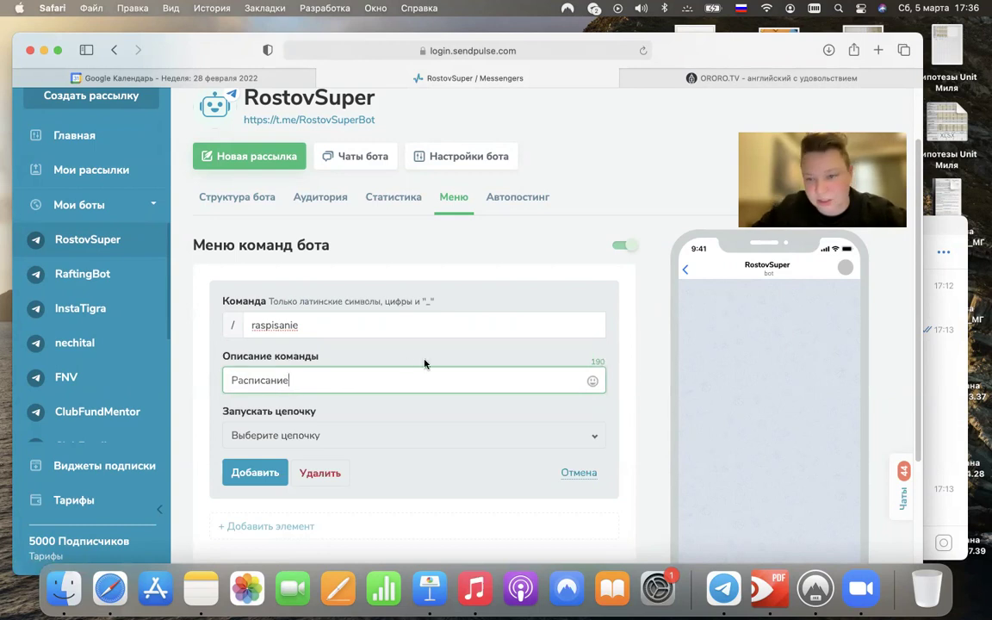
{"action": "scroll", "coordinate": [425, 365], "scroll_direction": "down", "scroll_amount": 2}
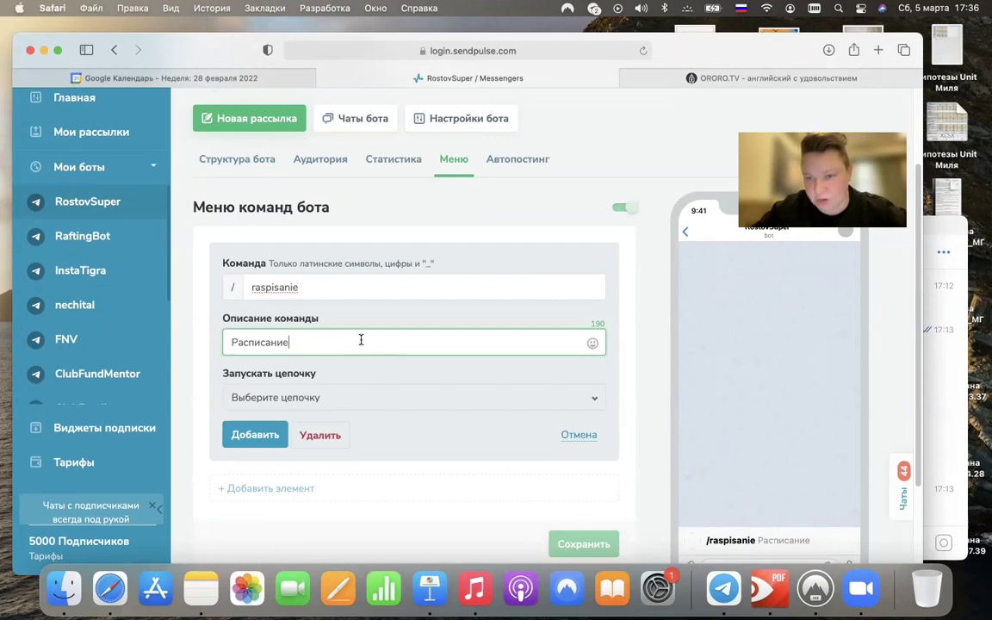
{"action": "left_click", "coordinate": [346, 396]}
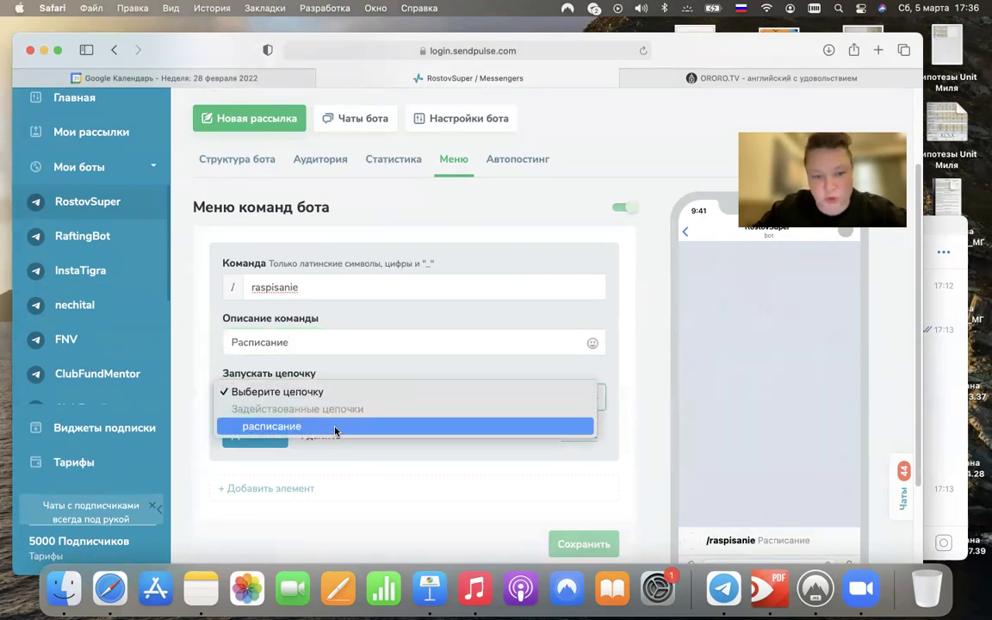
{"action": "left_click", "coordinate": [285, 427]}
{"action": "left_click", "coordinate": [265, 435]}
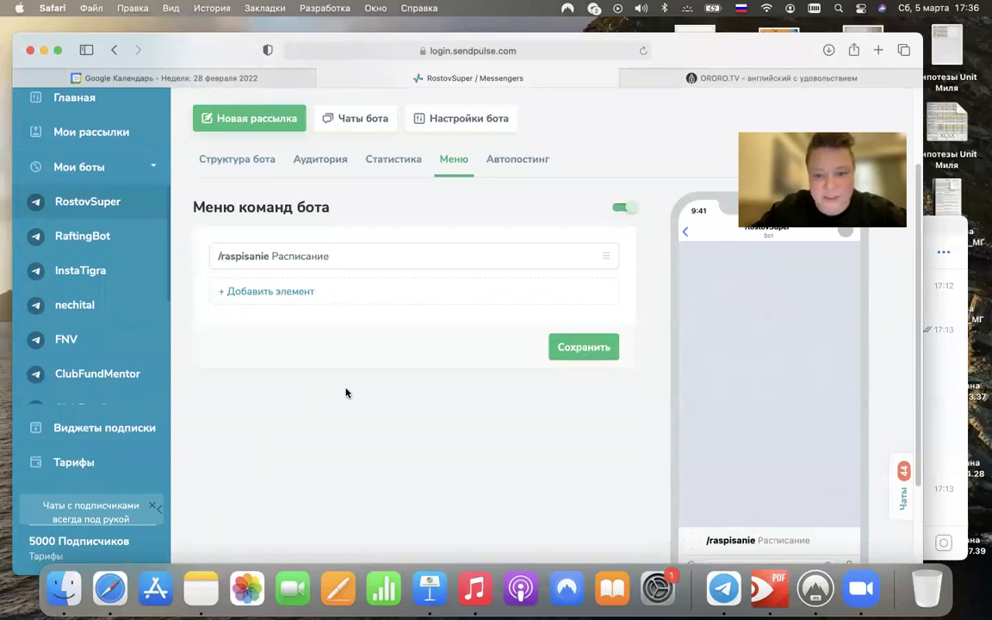
{"action": "left_click", "coordinate": [582, 348]}
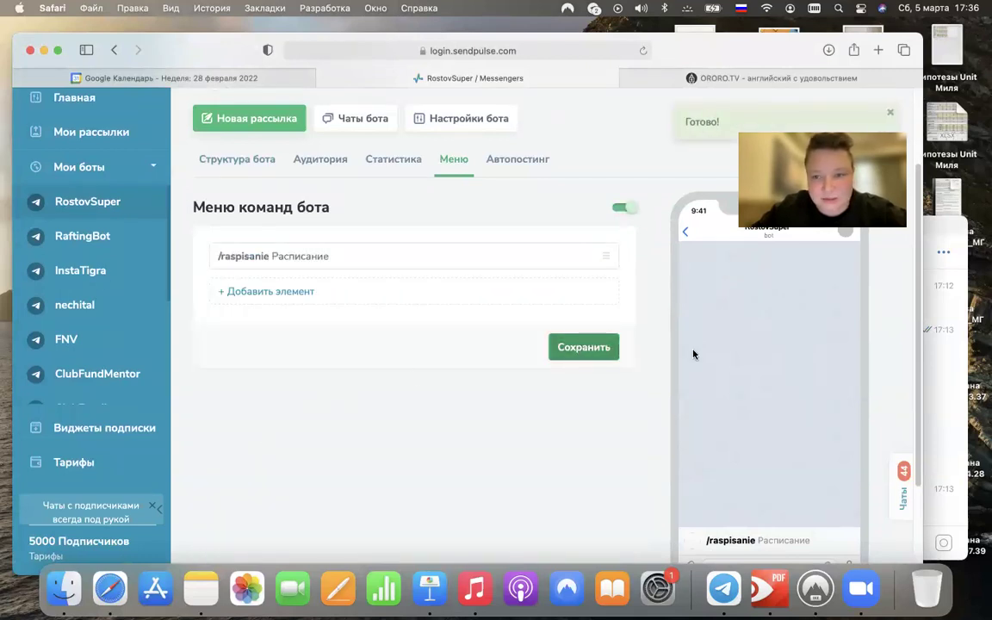
Switch to Telegram, open the RostovSuper chat and send /raspisanie from the bot's command menu
{"action": "key", "text": "super+Tab"}
{"action": "key", "text": "Escape"}
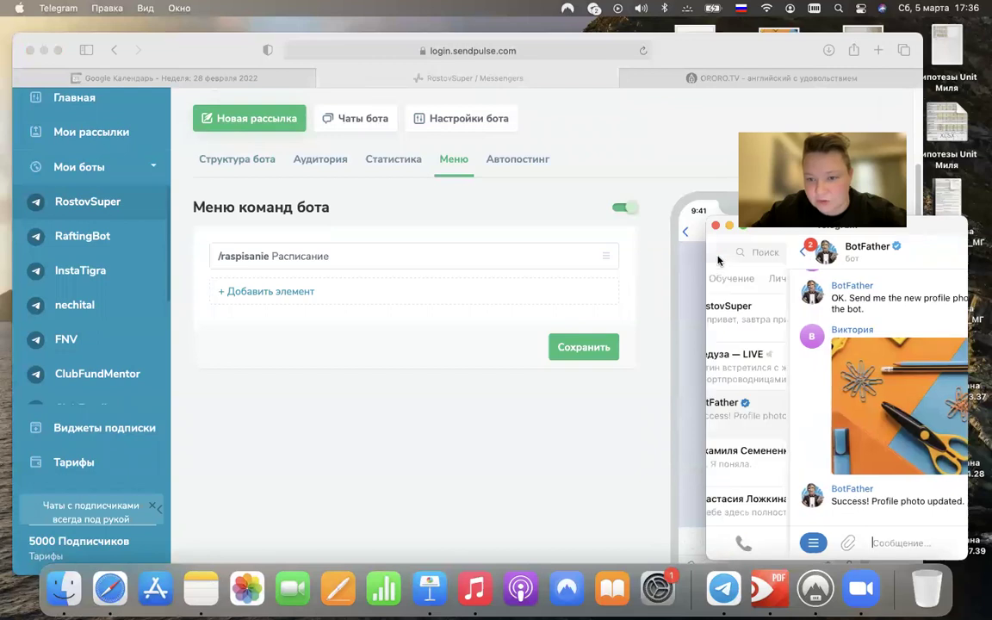
{"action": "left_click", "coordinate": [818, 310]}
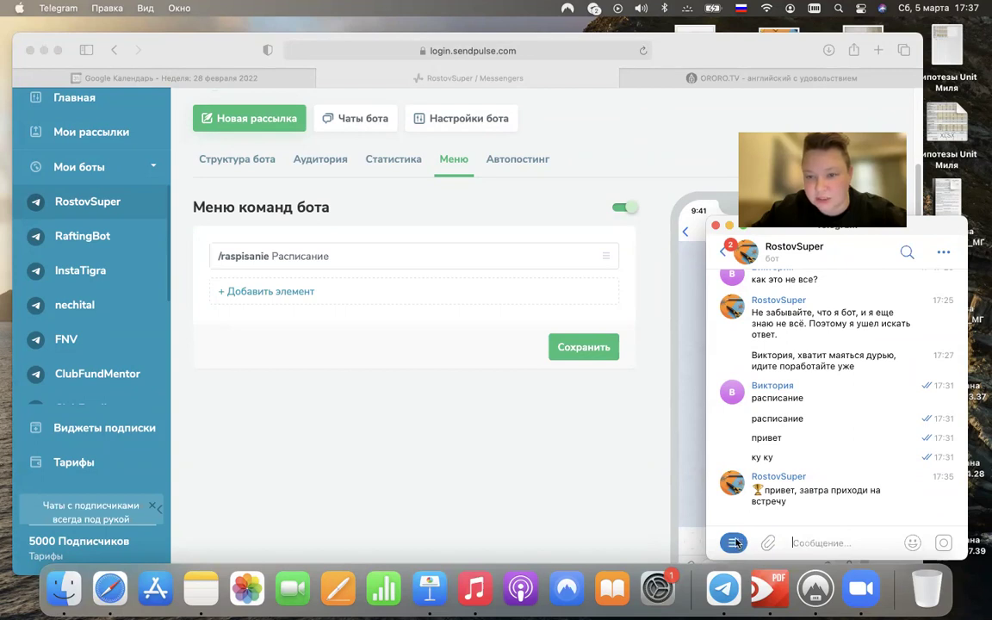
{"action": "left_click", "coordinate": [731, 541]}
{"action": "left_click", "coordinate": [732, 542]}
{"action": "left_click", "coordinate": [731, 542]}
{"action": "left_click", "coordinate": [732, 542]}
{"action": "left_click", "coordinate": [732, 542]}
{"action": "left_click", "coordinate": [762, 517]}
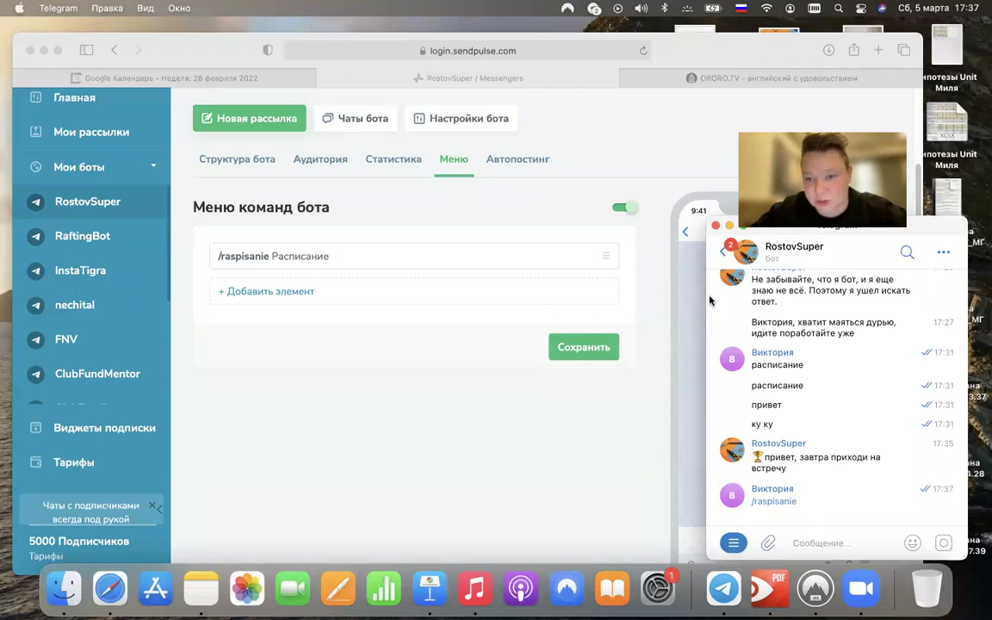
Bring Telegram to the front and move its window over the SendPulse page
{"action": "left_click", "coordinate": [647, 158]}
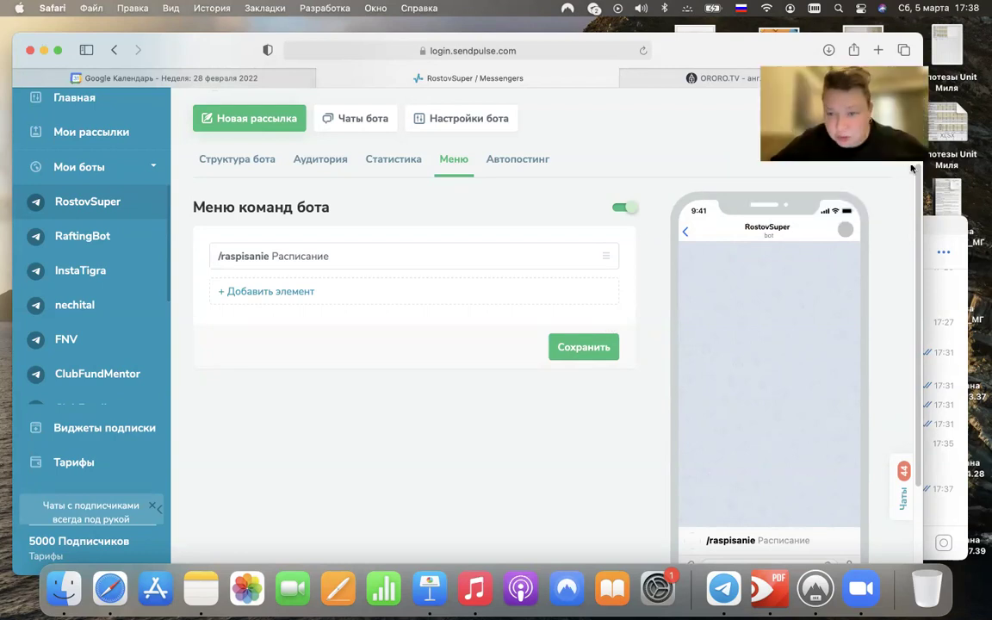
{"action": "left_click", "coordinate": [945, 225]}
{"action": "left_click_drag", "start_coordinate": [870, 233], "coordinate": [638, 195]}
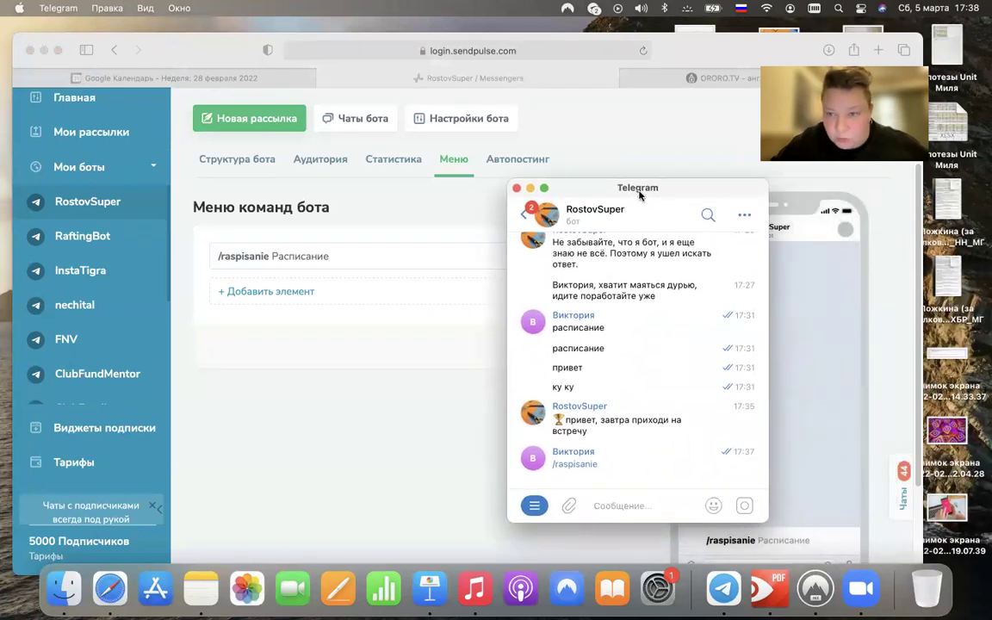
{"action": "left_click", "coordinate": [581, 217]}
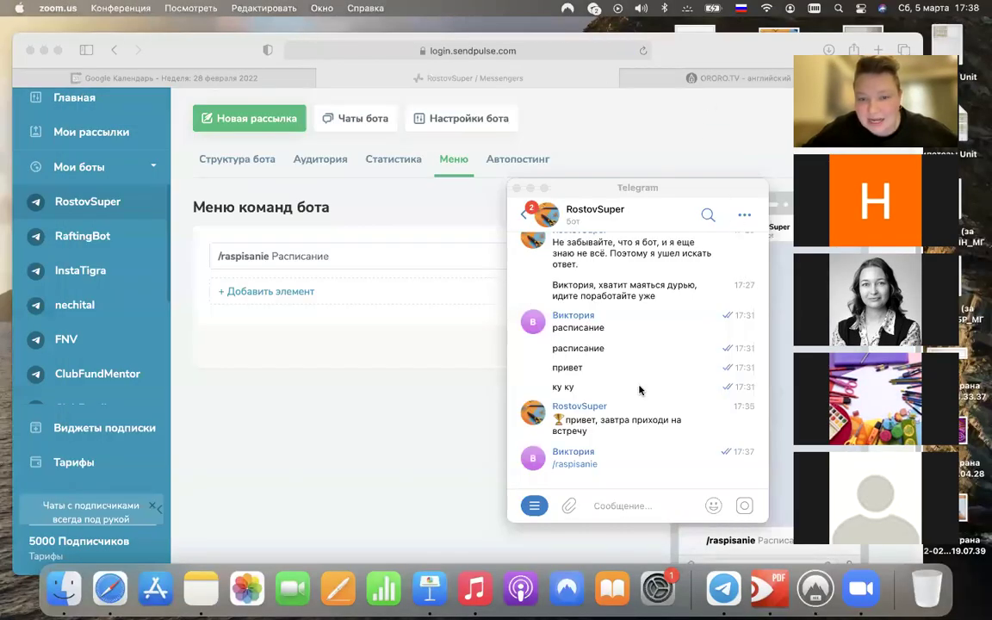
{"action": "left_click_drag", "start_coordinate": [570, 174], "coordinate": [586, 169]}
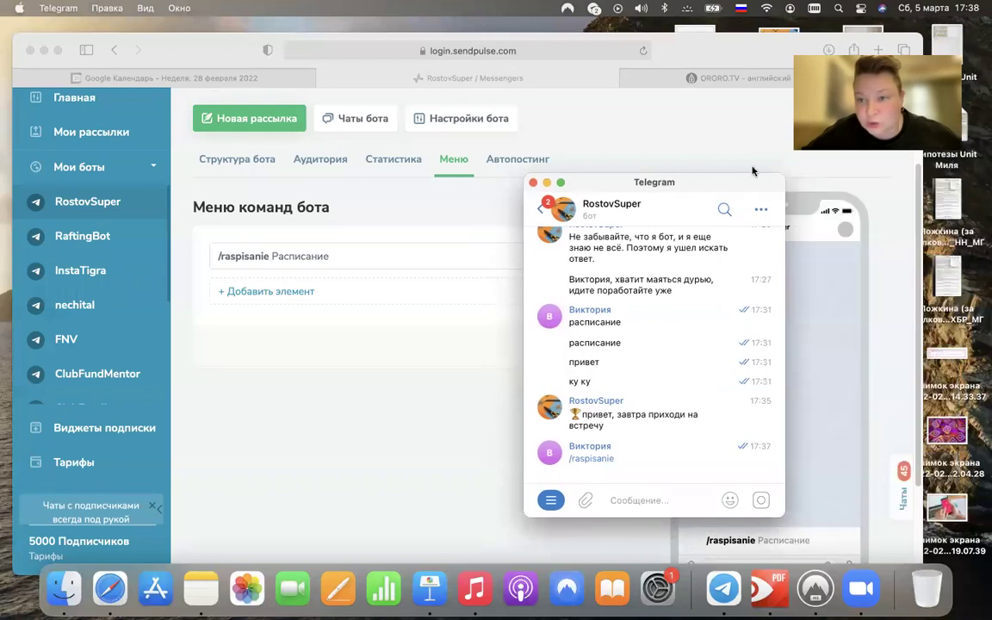
{"action": "left_click_drag", "start_coordinate": [719, 182], "coordinate": [667, 185]}
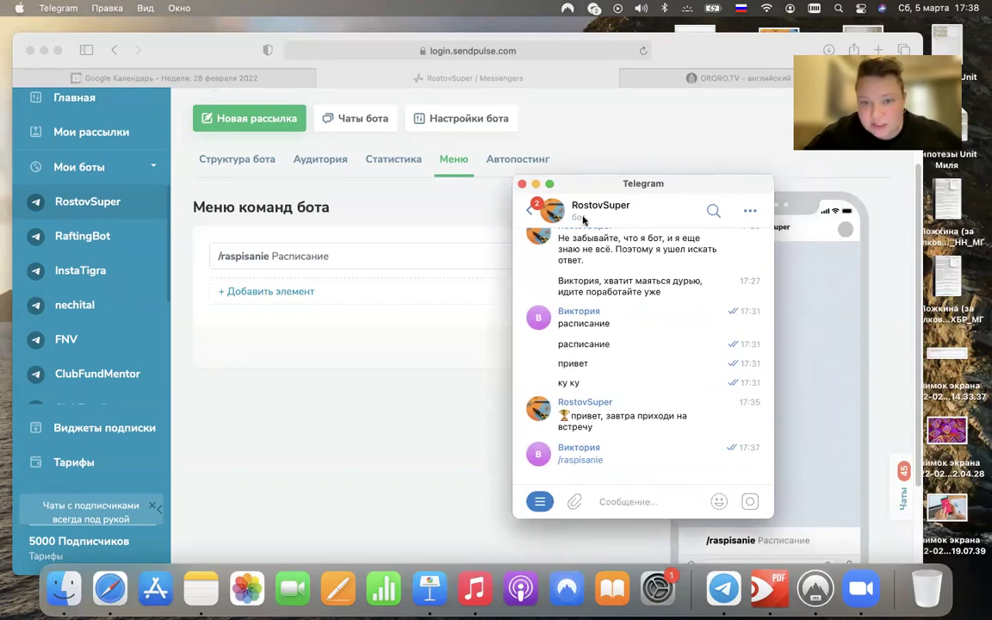
Open the RostovSuper bot's profile information and copy its username link
{"action": "left_click", "coordinate": [581, 212]}
{"action": "scroll", "coordinate": [568, 457], "scroll_direction": "down", "scroll_amount": 3}
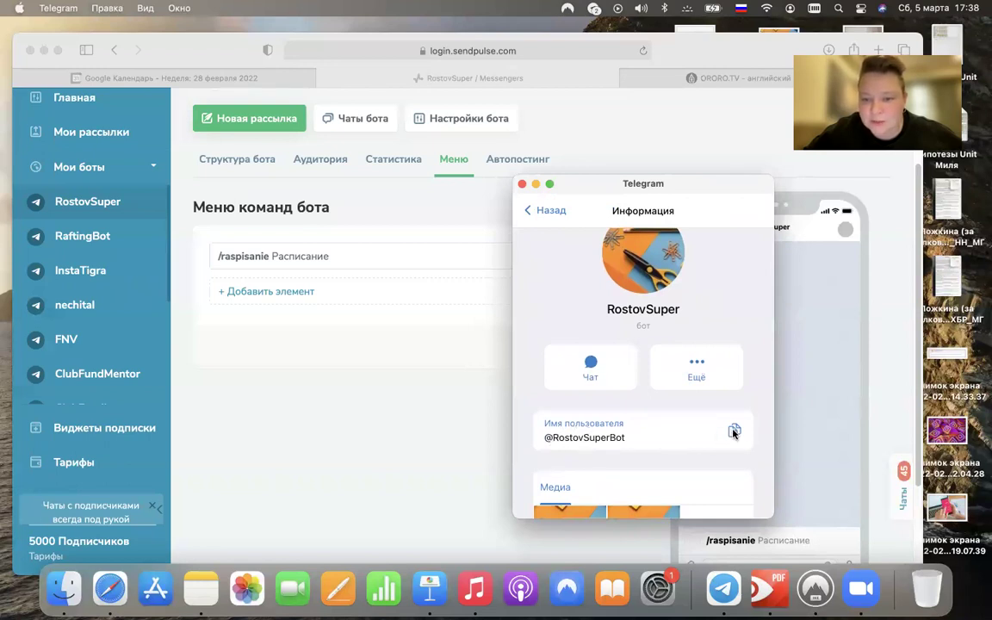
{"action": "left_click", "coordinate": [733, 431]}
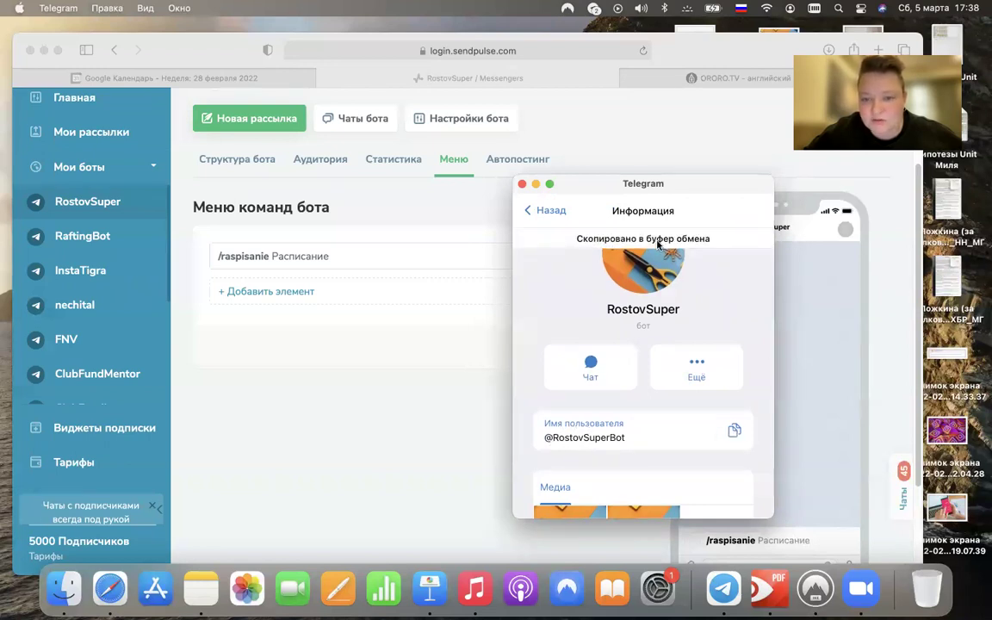
Open the copied bot link in a new browser tab and allow the page to launch Telegram
{"action": "left_click", "coordinate": [757, 50]}
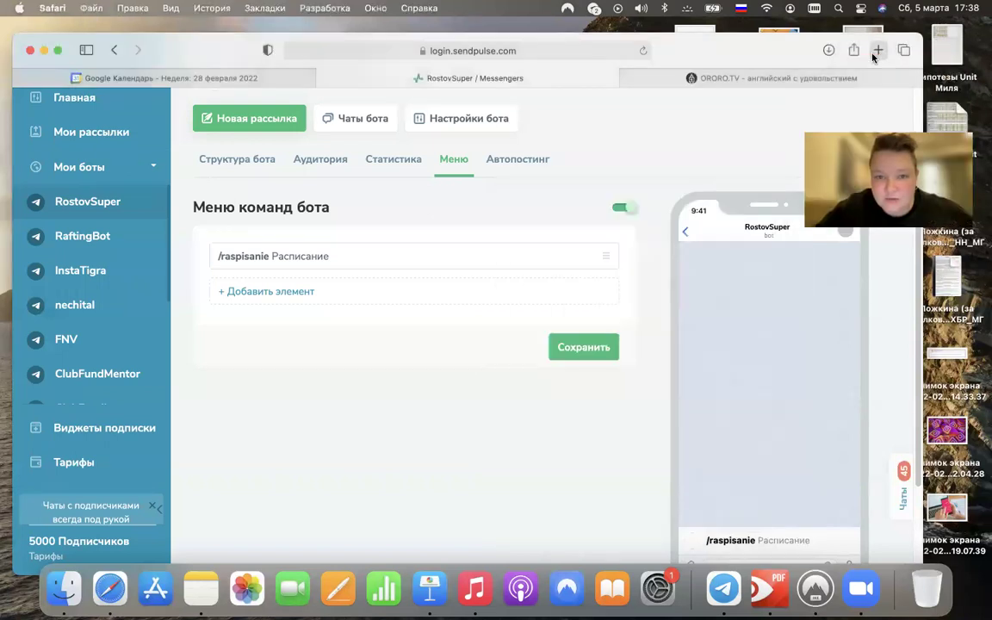
{"action": "key", "text": "super+t"}
{"action": "left_click_drag", "start_coordinate": [759, 68], "coordinate": [756, 93]}
{"action": "key", "text": "super+v"}
{"action": "key", "text": "Return"}
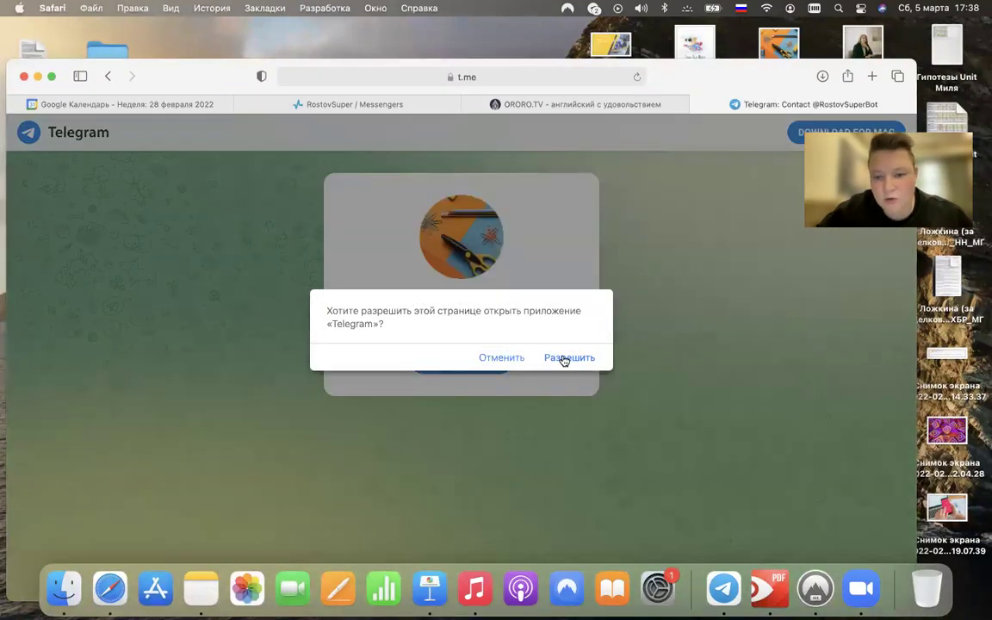
{"action": "left_click", "coordinate": [565, 357]}
{"action": "left_click", "coordinate": [630, 363]}
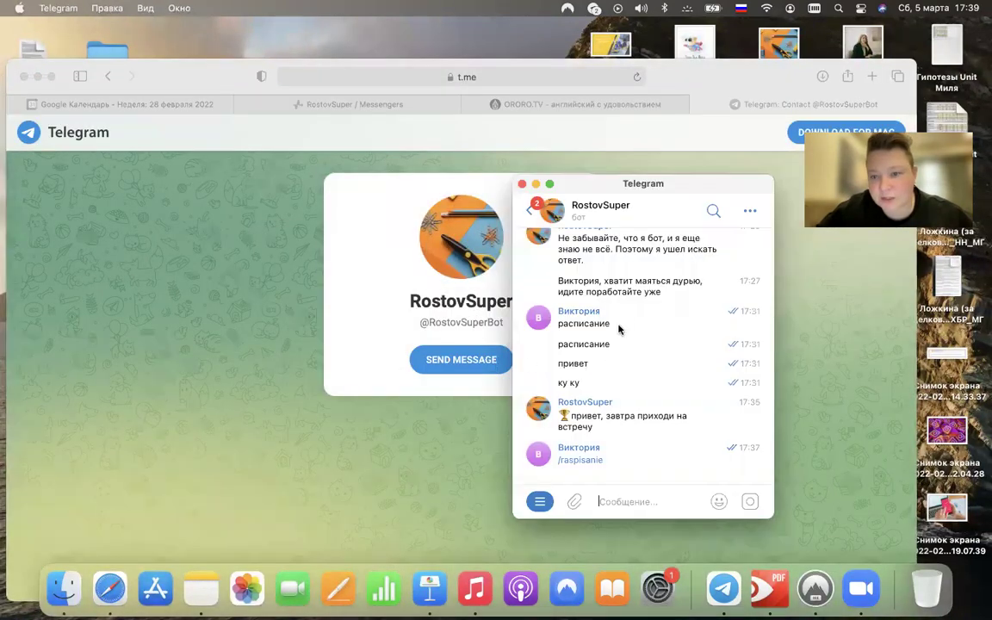
Return to the browser, show the bot's full t.me address and reposition the browser window
{"action": "left_click", "coordinate": [497, 79]}
{"action": "left_click", "coordinate": [496, 79]}
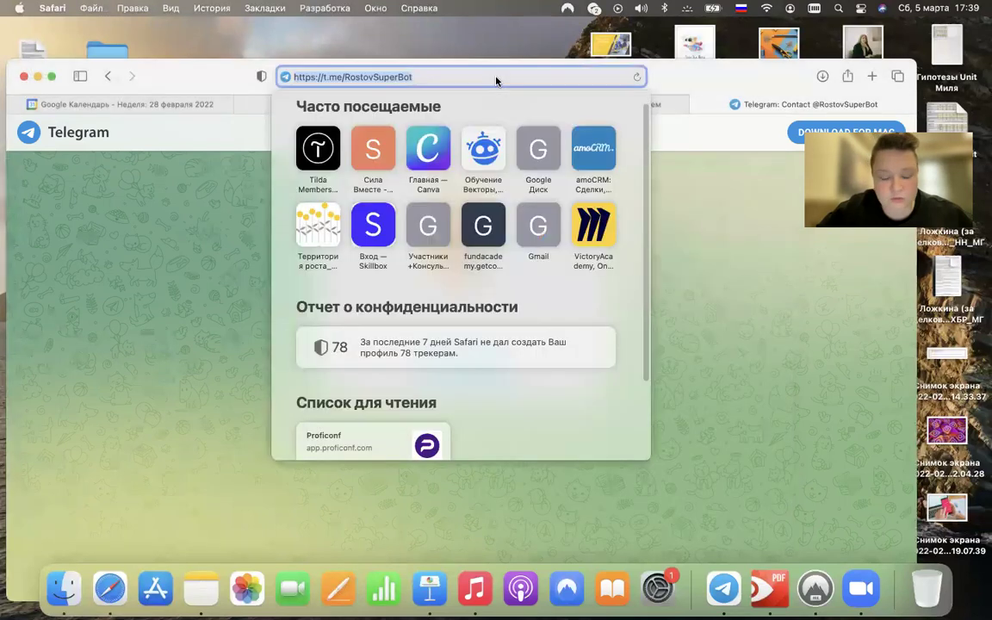
{"action": "left_click_drag", "start_coordinate": [698, 78], "coordinate": [736, 75]}
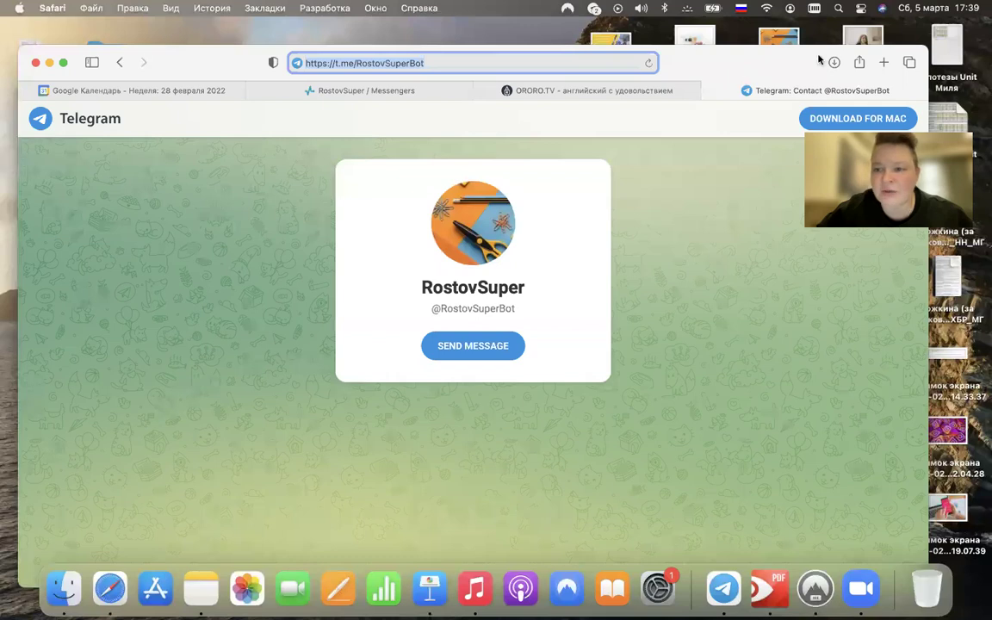
{"action": "left_click_drag", "start_coordinate": [872, 62], "coordinate": [858, 71]}
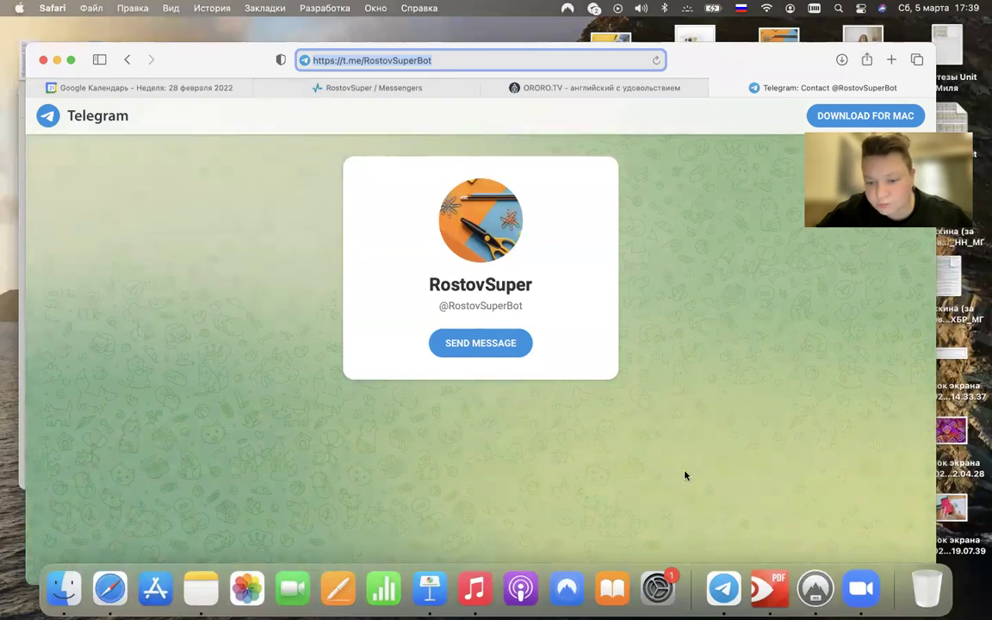
Switch to Telegram, copy the bot's link from its profile once more and go back to the chat
{"action": "left_click", "coordinate": [724, 588]}
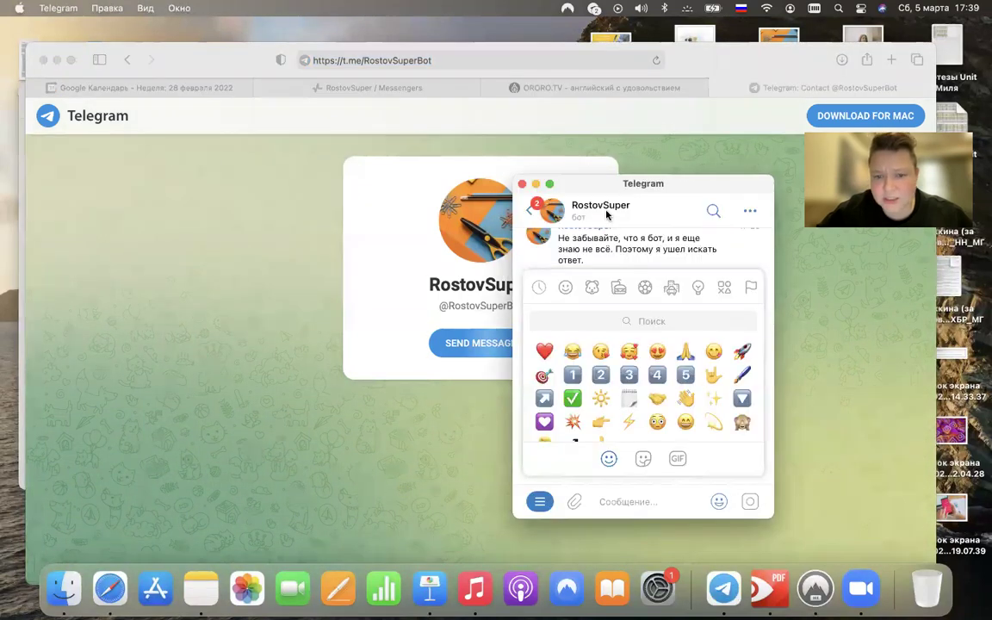
{"action": "left_click", "coordinate": [606, 214]}
{"action": "left_click", "coordinate": [733, 478]}
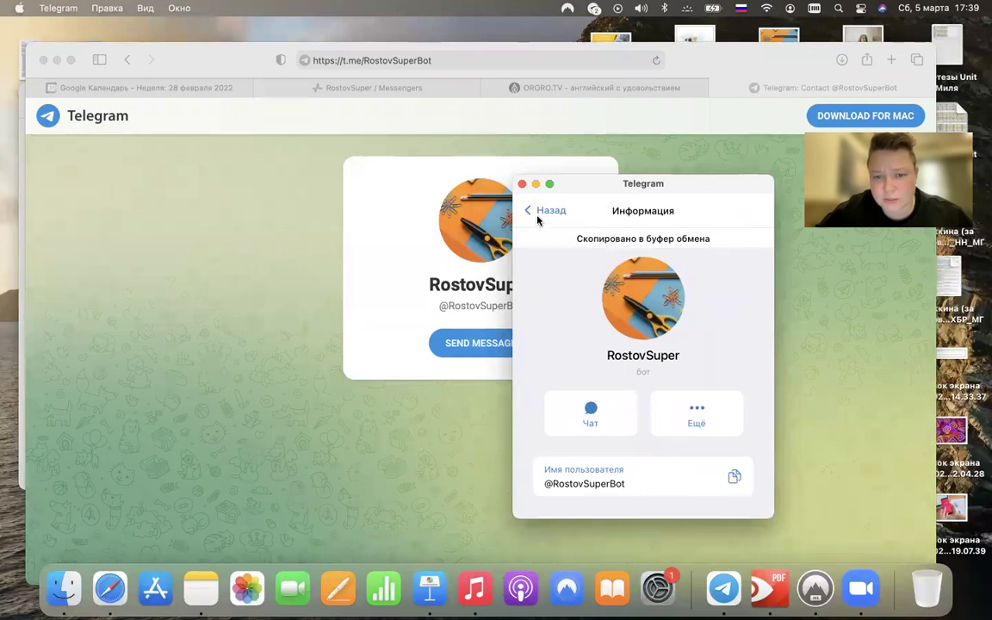
{"action": "left_click", "coordinate": [545, 210]}
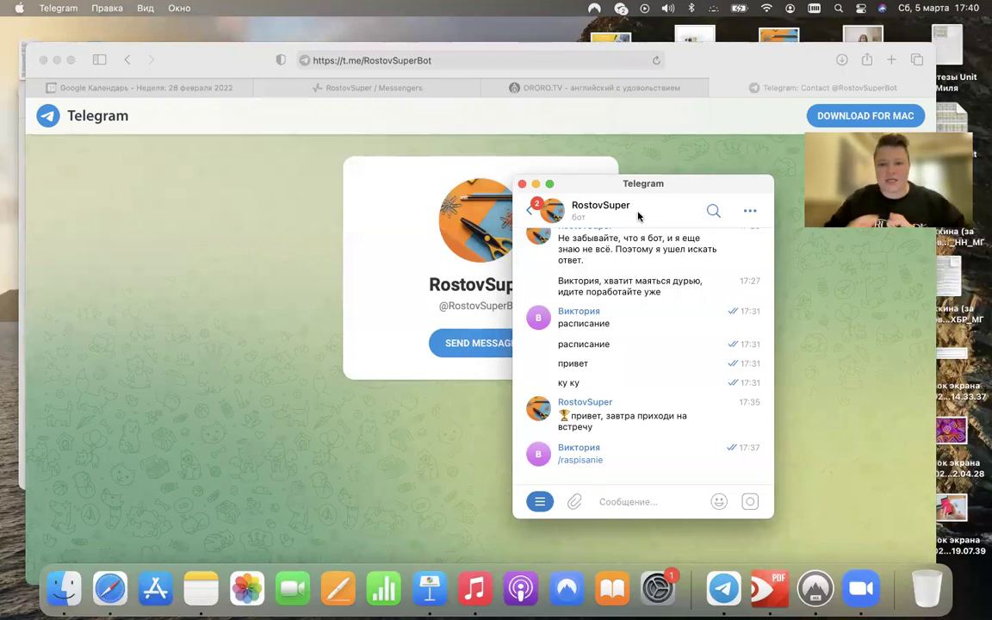
Return to SendPulse in the browser and open the ClubFundMentor bot from the list of all chatbots
{"action": "left_click", "coordinate": [379, 88]}
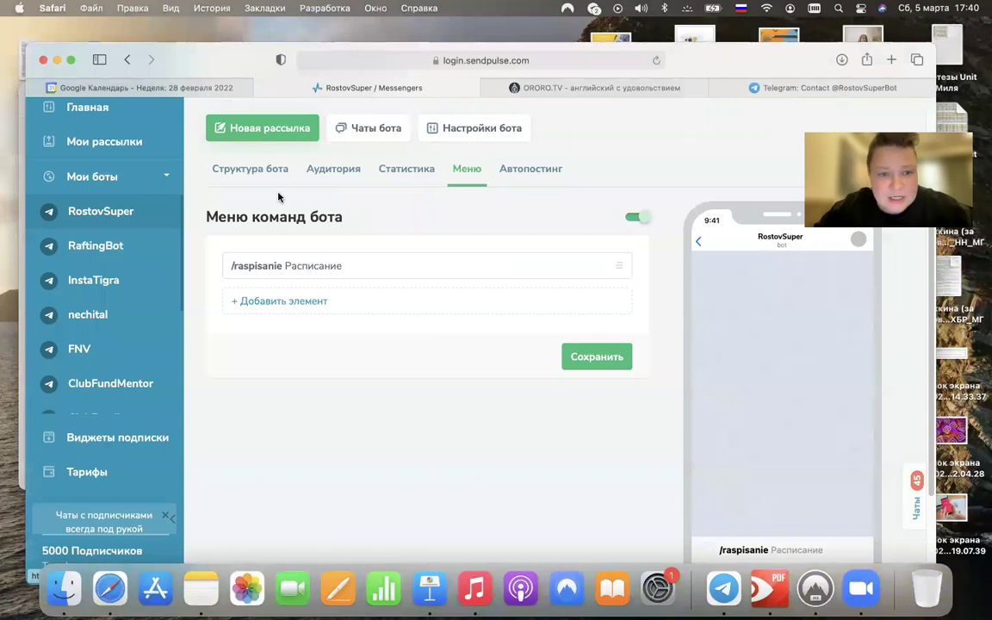
{"action": "scroll", "coordinate": [256, 174], "scroll_direction": "up", "scroll_amount": 2}
{"action": "scroll", "coordinate": [292, 155], "scroll_direction": "up", "scroll_amount": 3}
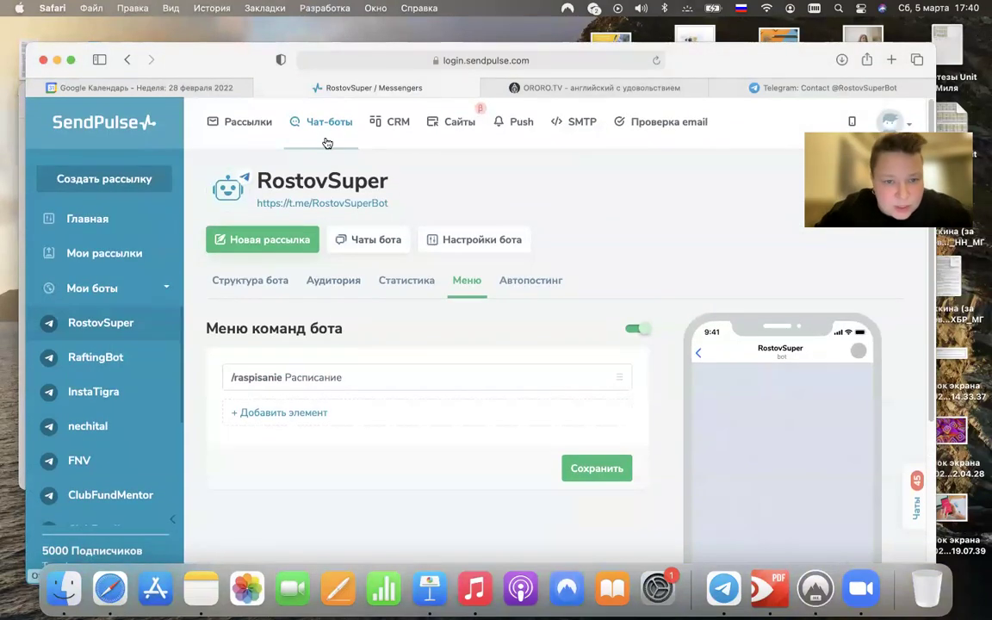
{"action": "left_click", "coordinate": [325, 132]}
{"action": "scroll", "coordinate": [441, 258], "scroll_direction": "down", "scroll_amount": 10}
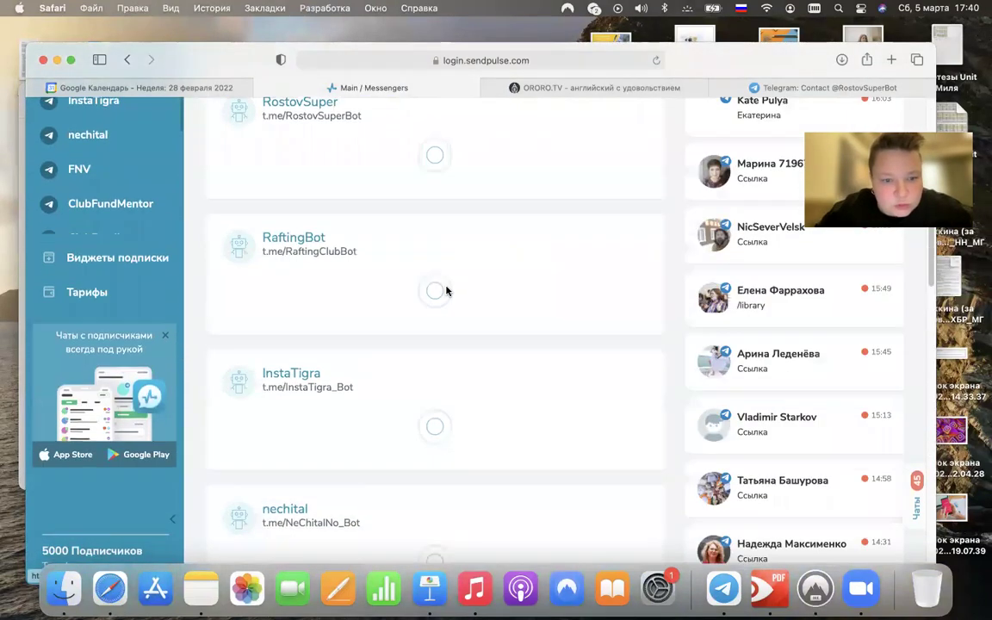
{"action": "scroll", "coordinate": [446, 289], "scroll_direction": "down", "scroll_amount": 6}
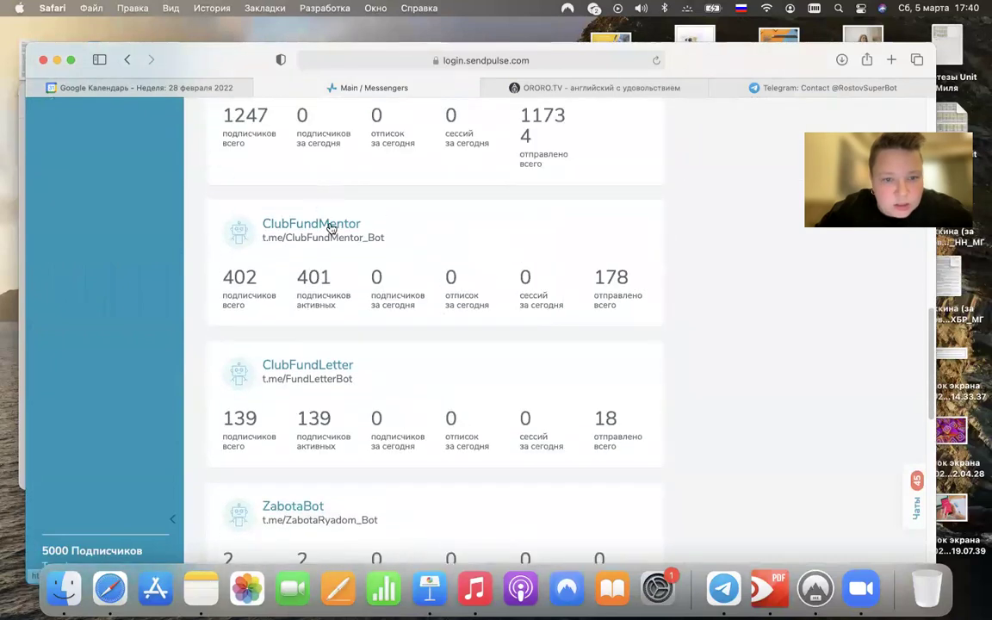
{"action": "left_click", "coordinate": [338, 227]}
Look through ClubFundMentor's command triggers and display the chain of the "фандрайзинговый отдел" command
{"action": "scroll", "coordinate": [625, 257], "scroll_direction": "up", "scroll_amount": 5}
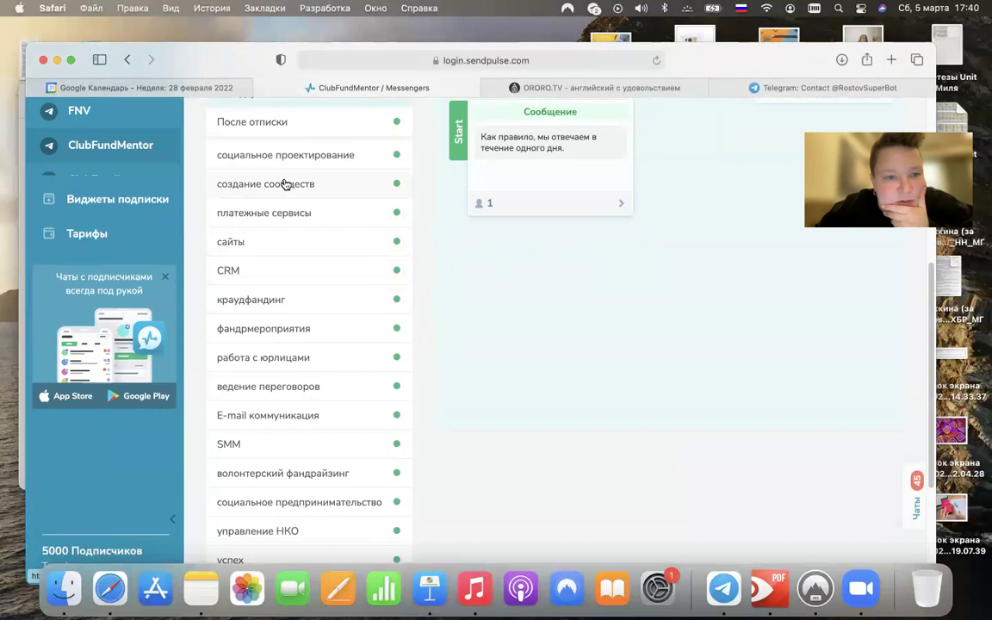
{"action": "scroll", "coordinate": [283, 184], "scroll_direction": "up", "scroll_amount": 1}
{"action": "scroll", "coordinate": [284, 192], "scroll_direction": "down", "scroll_amount": 6}
{"action": "left_click", "coordinate": [326, 383]}
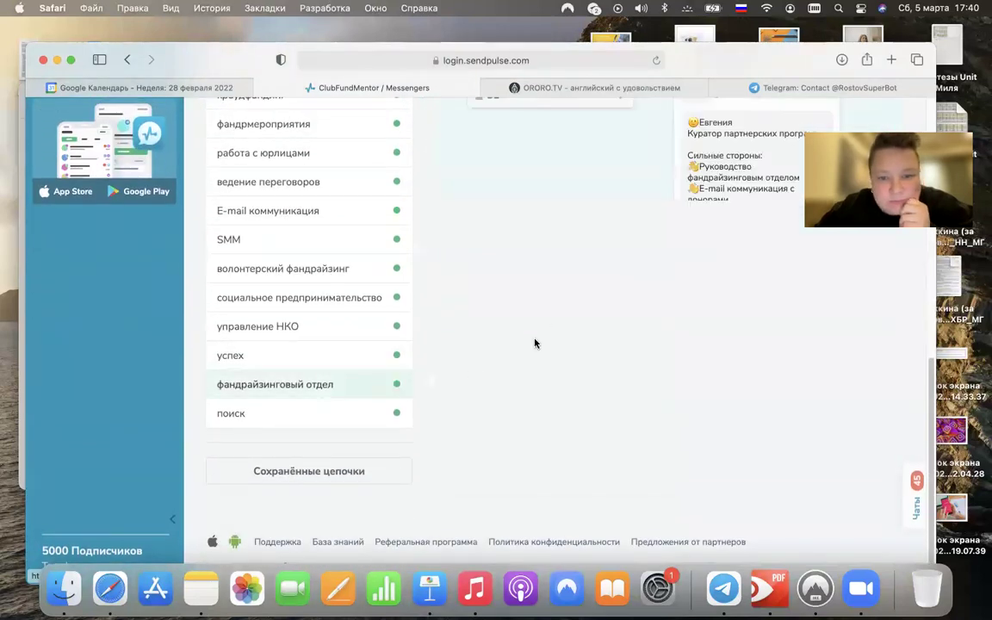
{"action": "scroll", "coordinate": [542, 308], "scroll_direction": "up", "scroll_amount": 6}
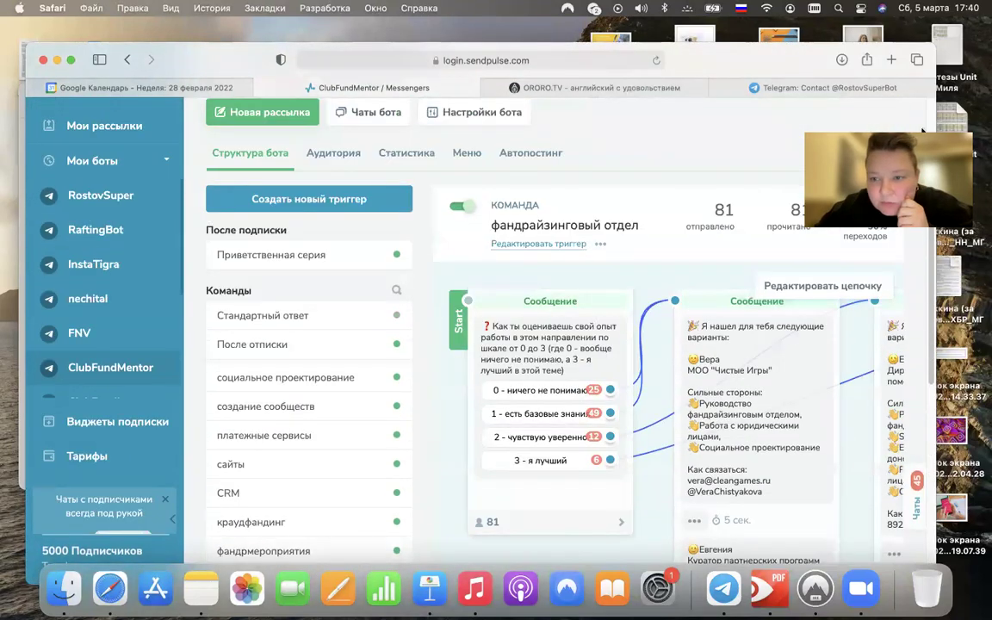
Open the "фандрайзинговый отдел" chain in the flow editor, examine its message branches and close the editor
{"action": "left_click", "coordinate": [816, 286]}
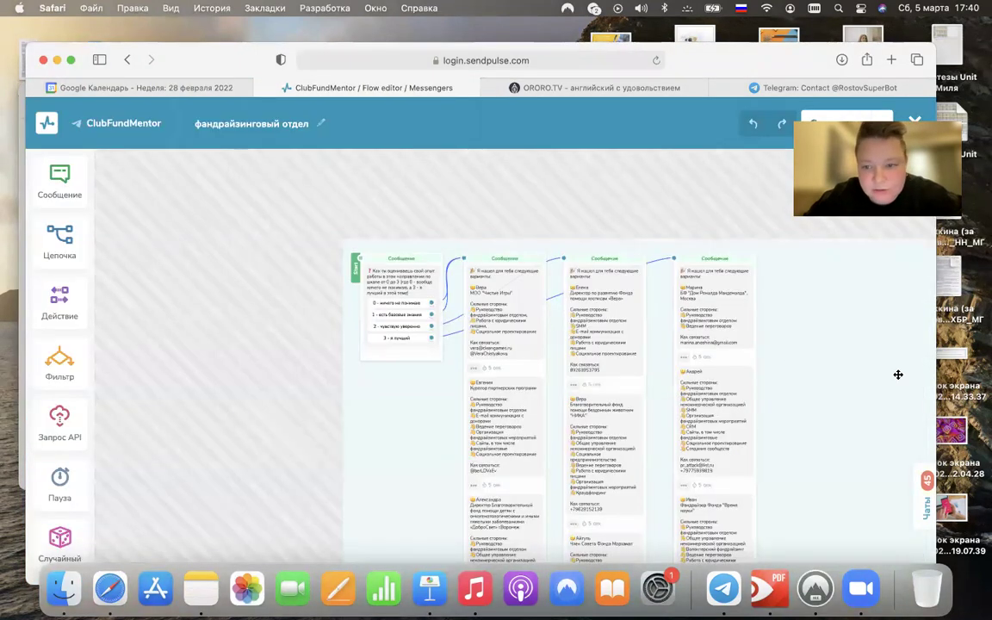
{"action": "left_click_drag", "start_coordinate": [893, 376], "coordinate": [687, 149]}
{"action": "scroll", "coordinate": [687, 149], "scroll_direction": "down", "scroll_amount": 5}
{"action": "scroll", "coordinate": [768, 341], "scroll_direction": "up", "scroll_amount": 10}
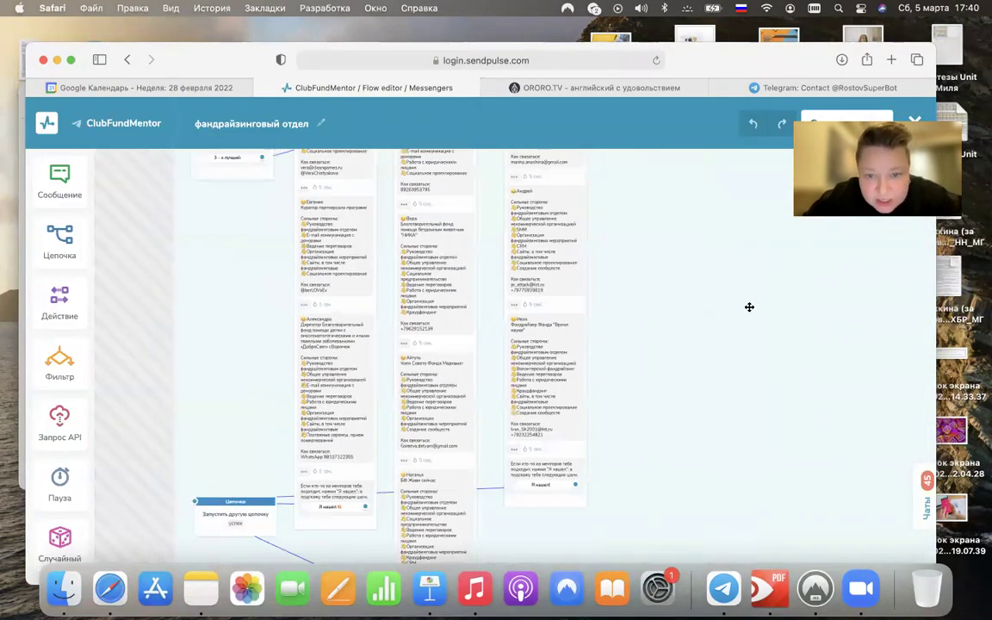
{"action": "scroll", "coordinate": [625, 407], "scroll_direction": "up", "scroll_amount": 3}
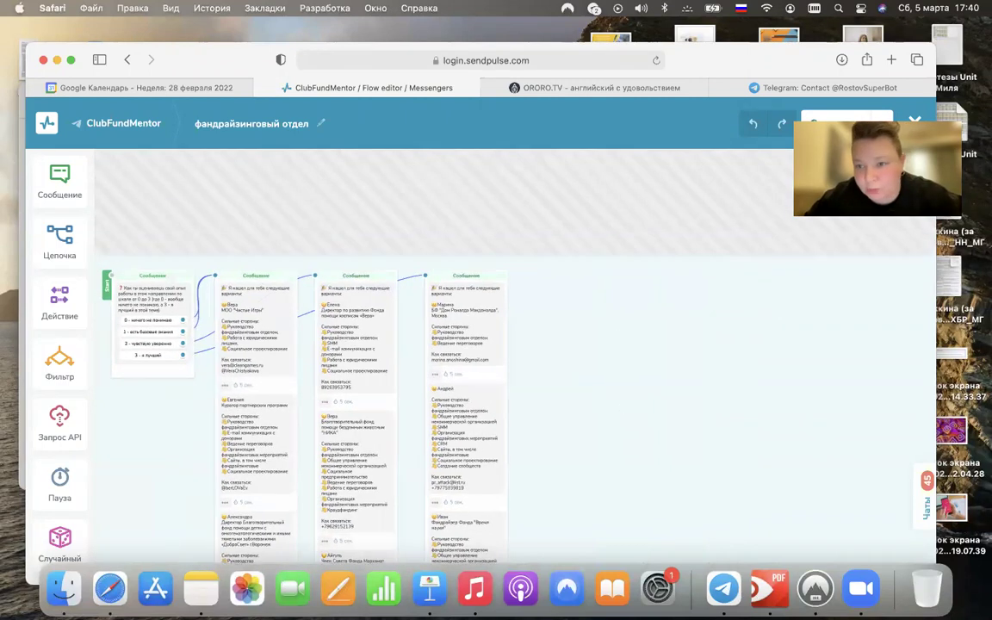
{"action": "left_click", "coordinate": [912, 122]}
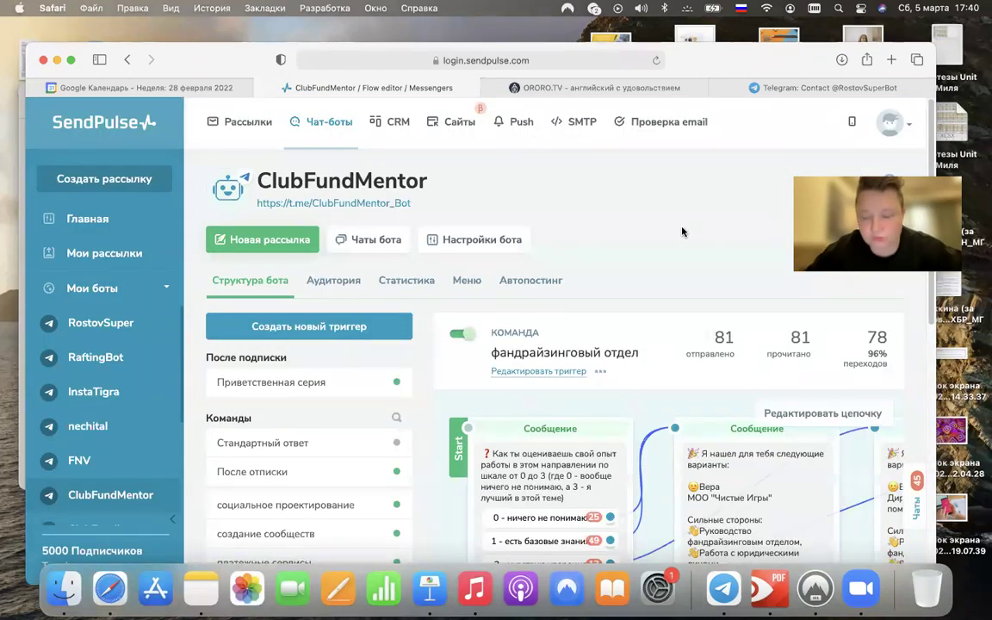